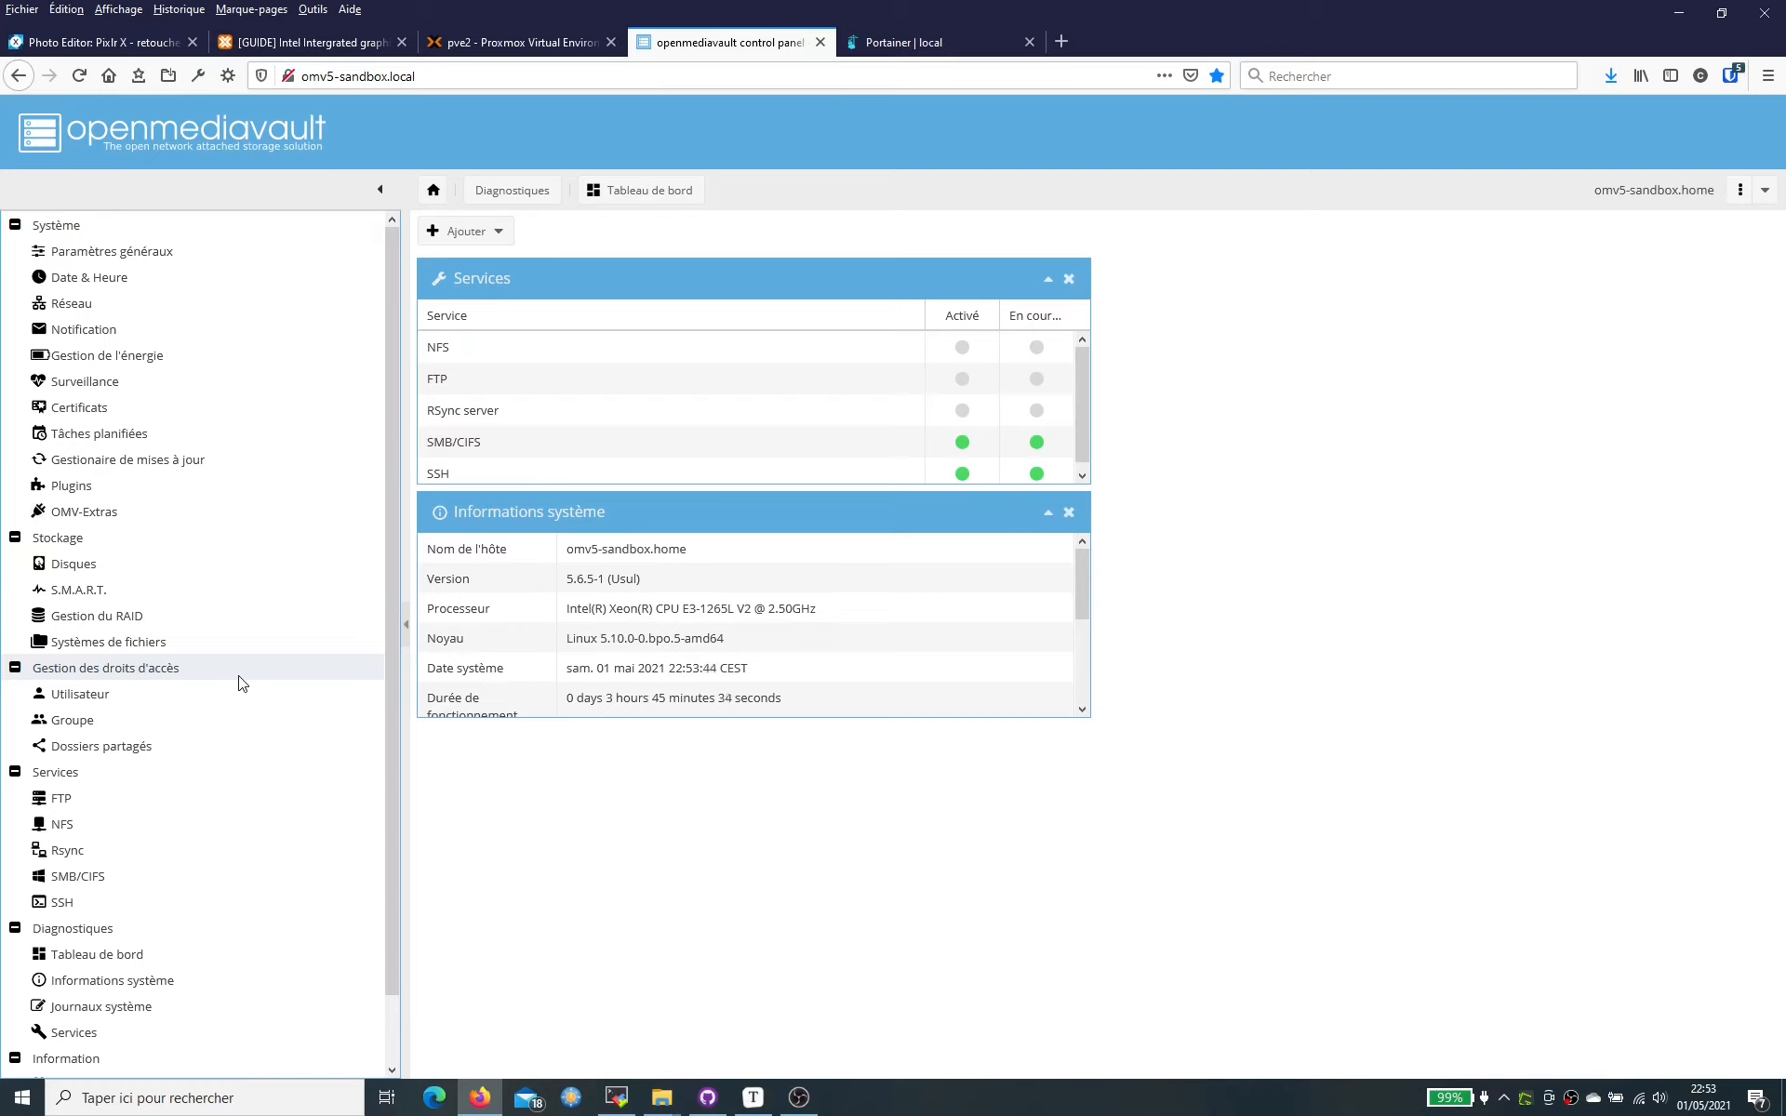
- Start a new shared folder named test, stored on /dev/md0
{"action": "scroll", "coordinate": [242, 686], "scroll_direction": "down", "scroll_amount": 1}
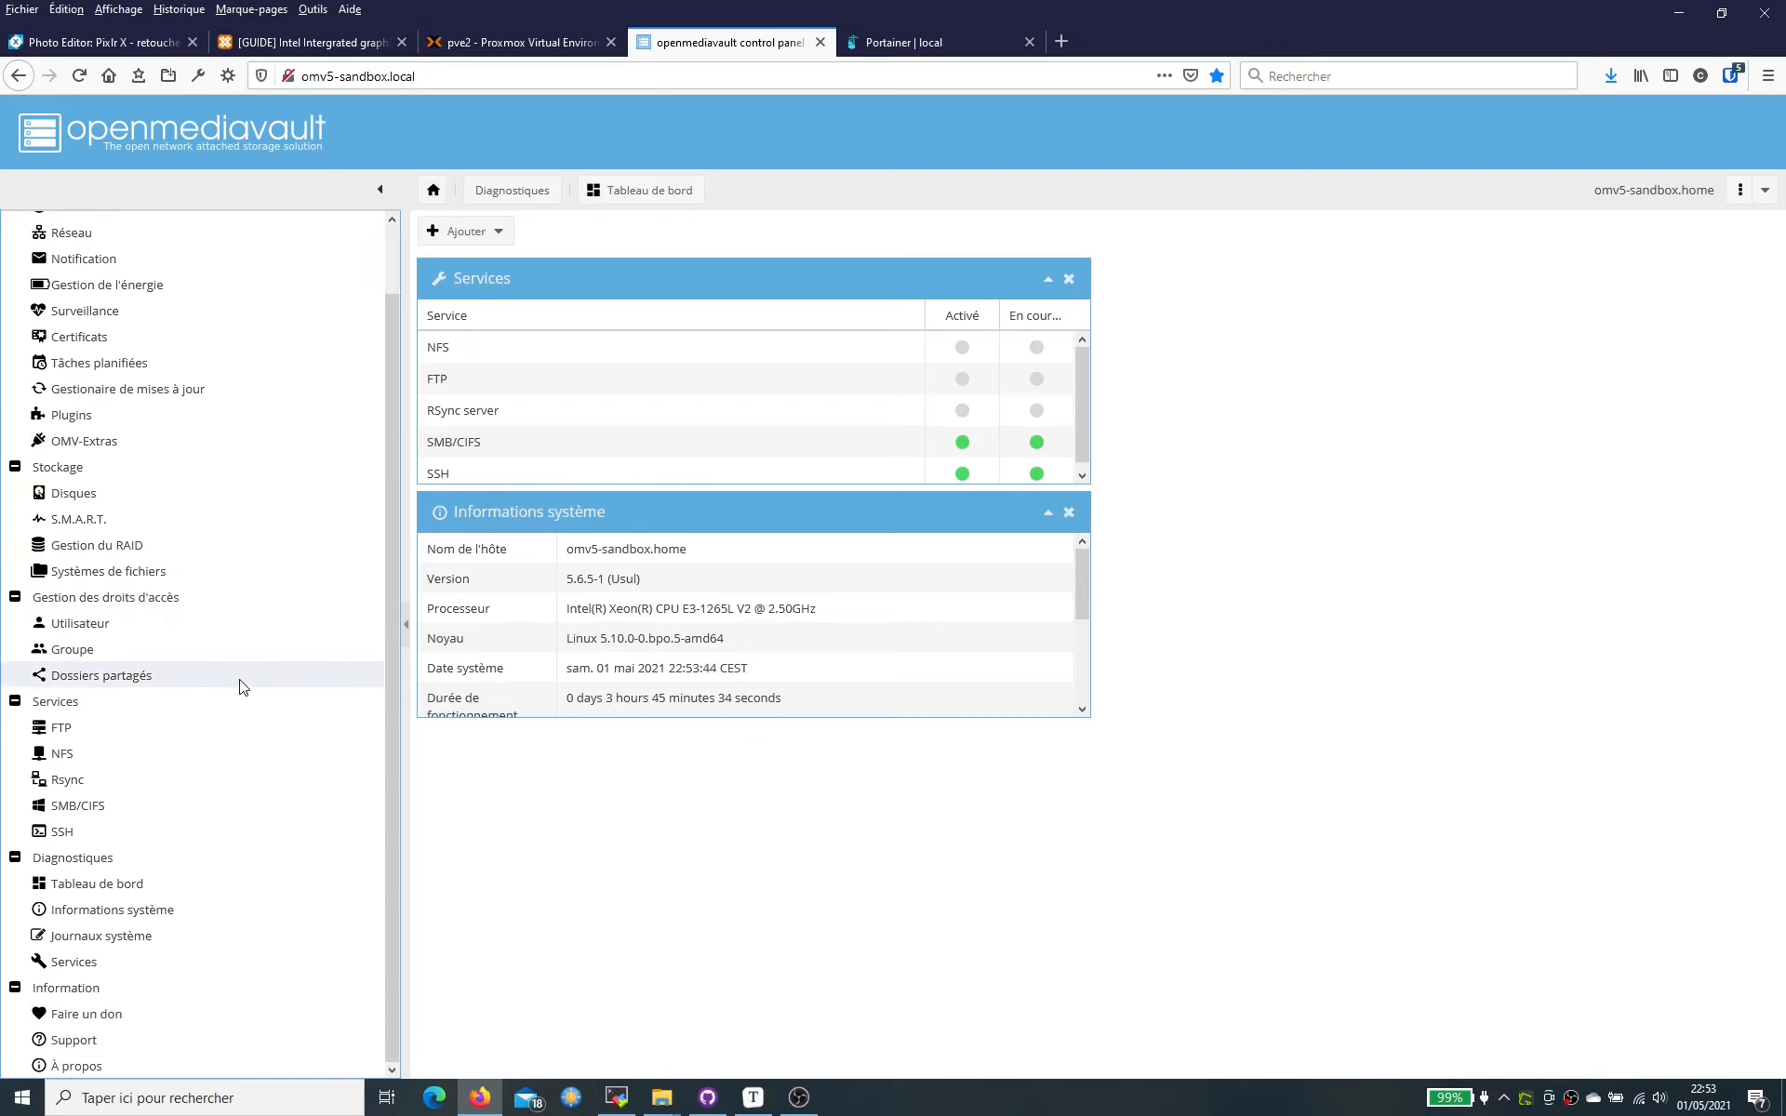
{"action": "left_click", "coordinate": [152, 677]}
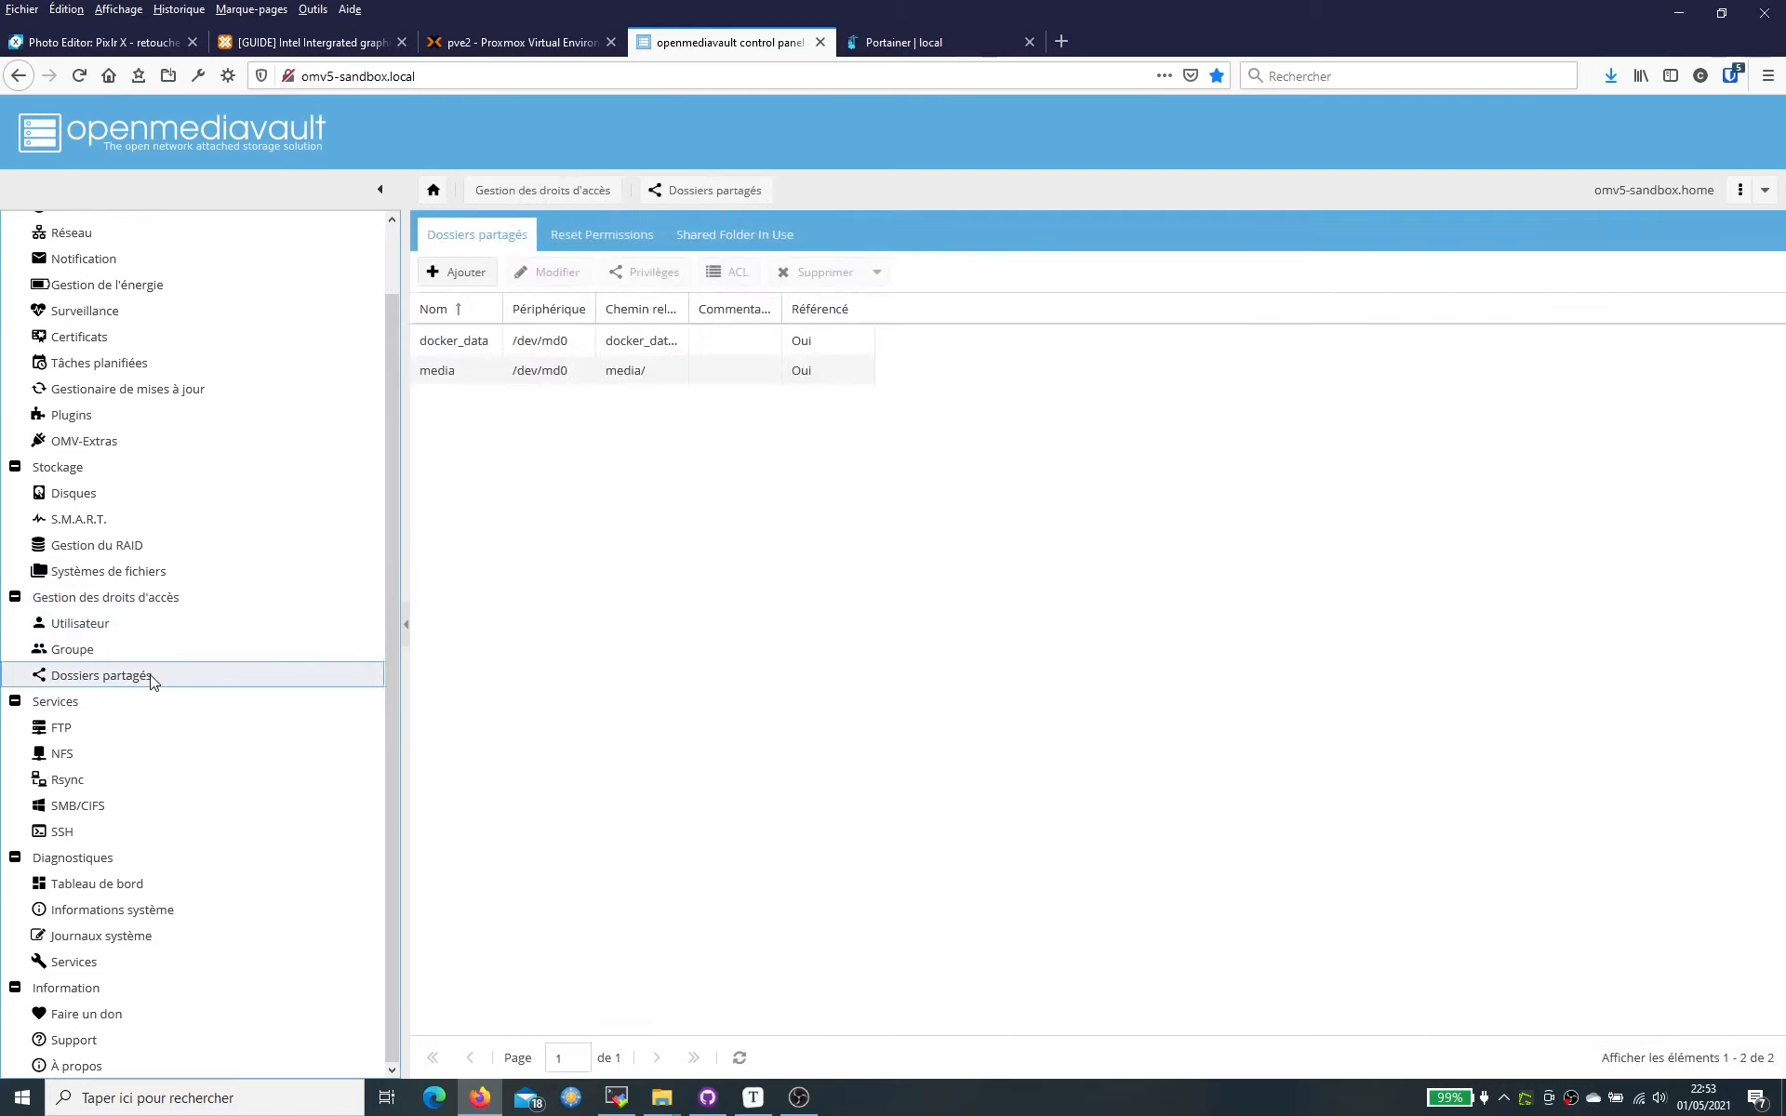
{"action": "left_click", "coordinate": [482, 275]}
{"action": "left_click", "coordinate": [841, 456]}
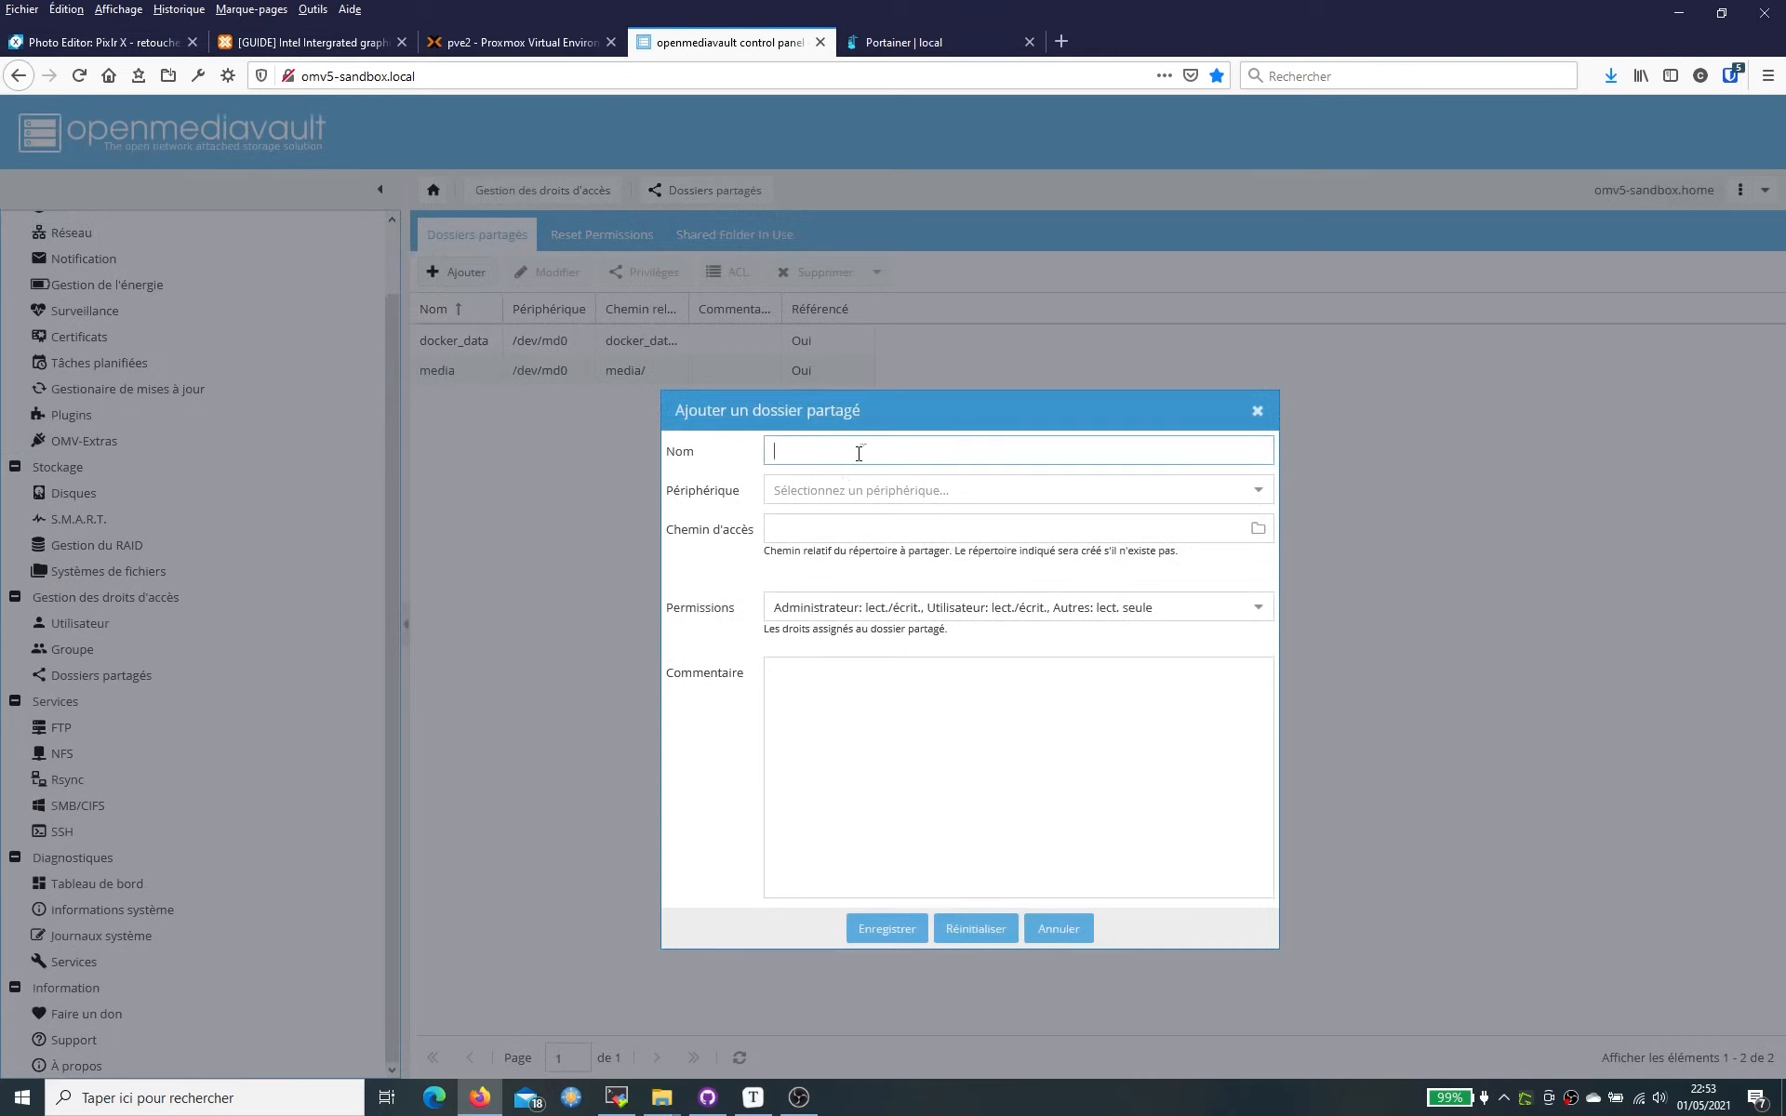
{"action": "type", "text": "test"}
{"action": "left_click", "coordinate": [1052, 479]}
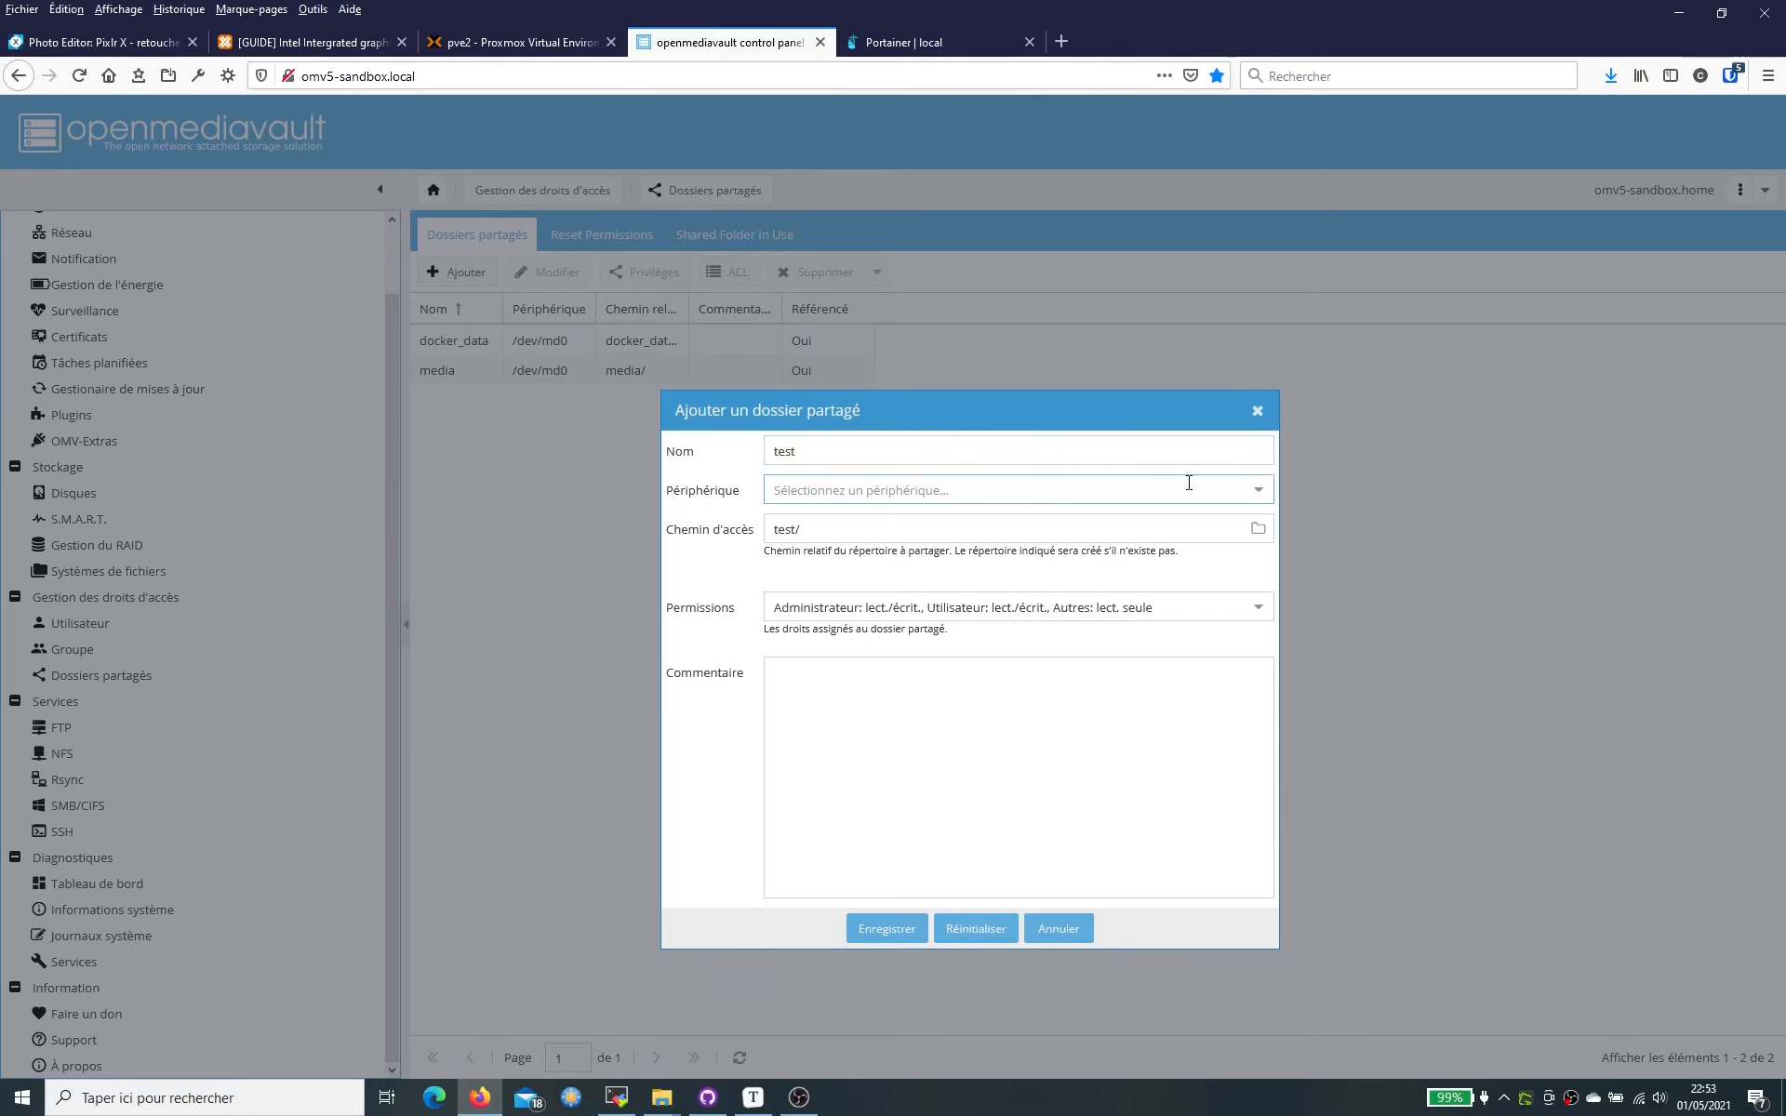
{"action": "left_click", "coordinate": [1259, 492]}
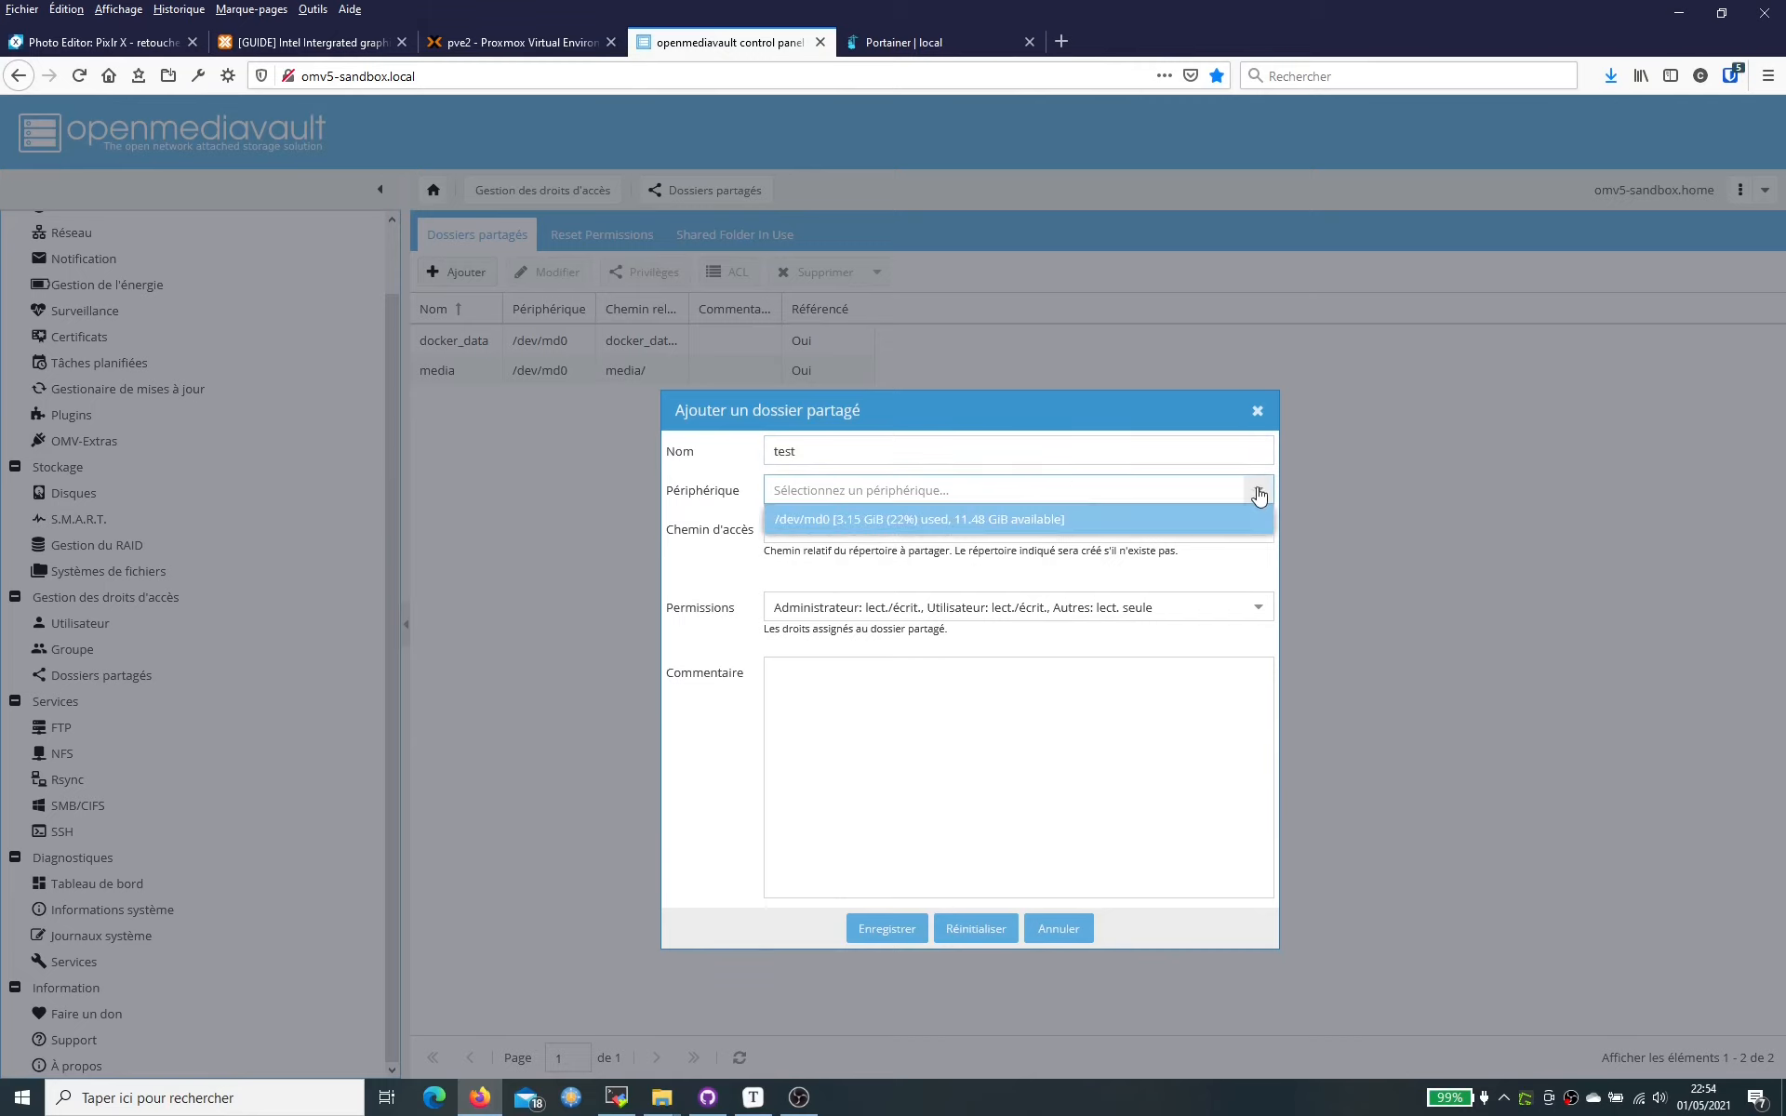
{"action": "left_click", "coordinate": [1003, 519]}
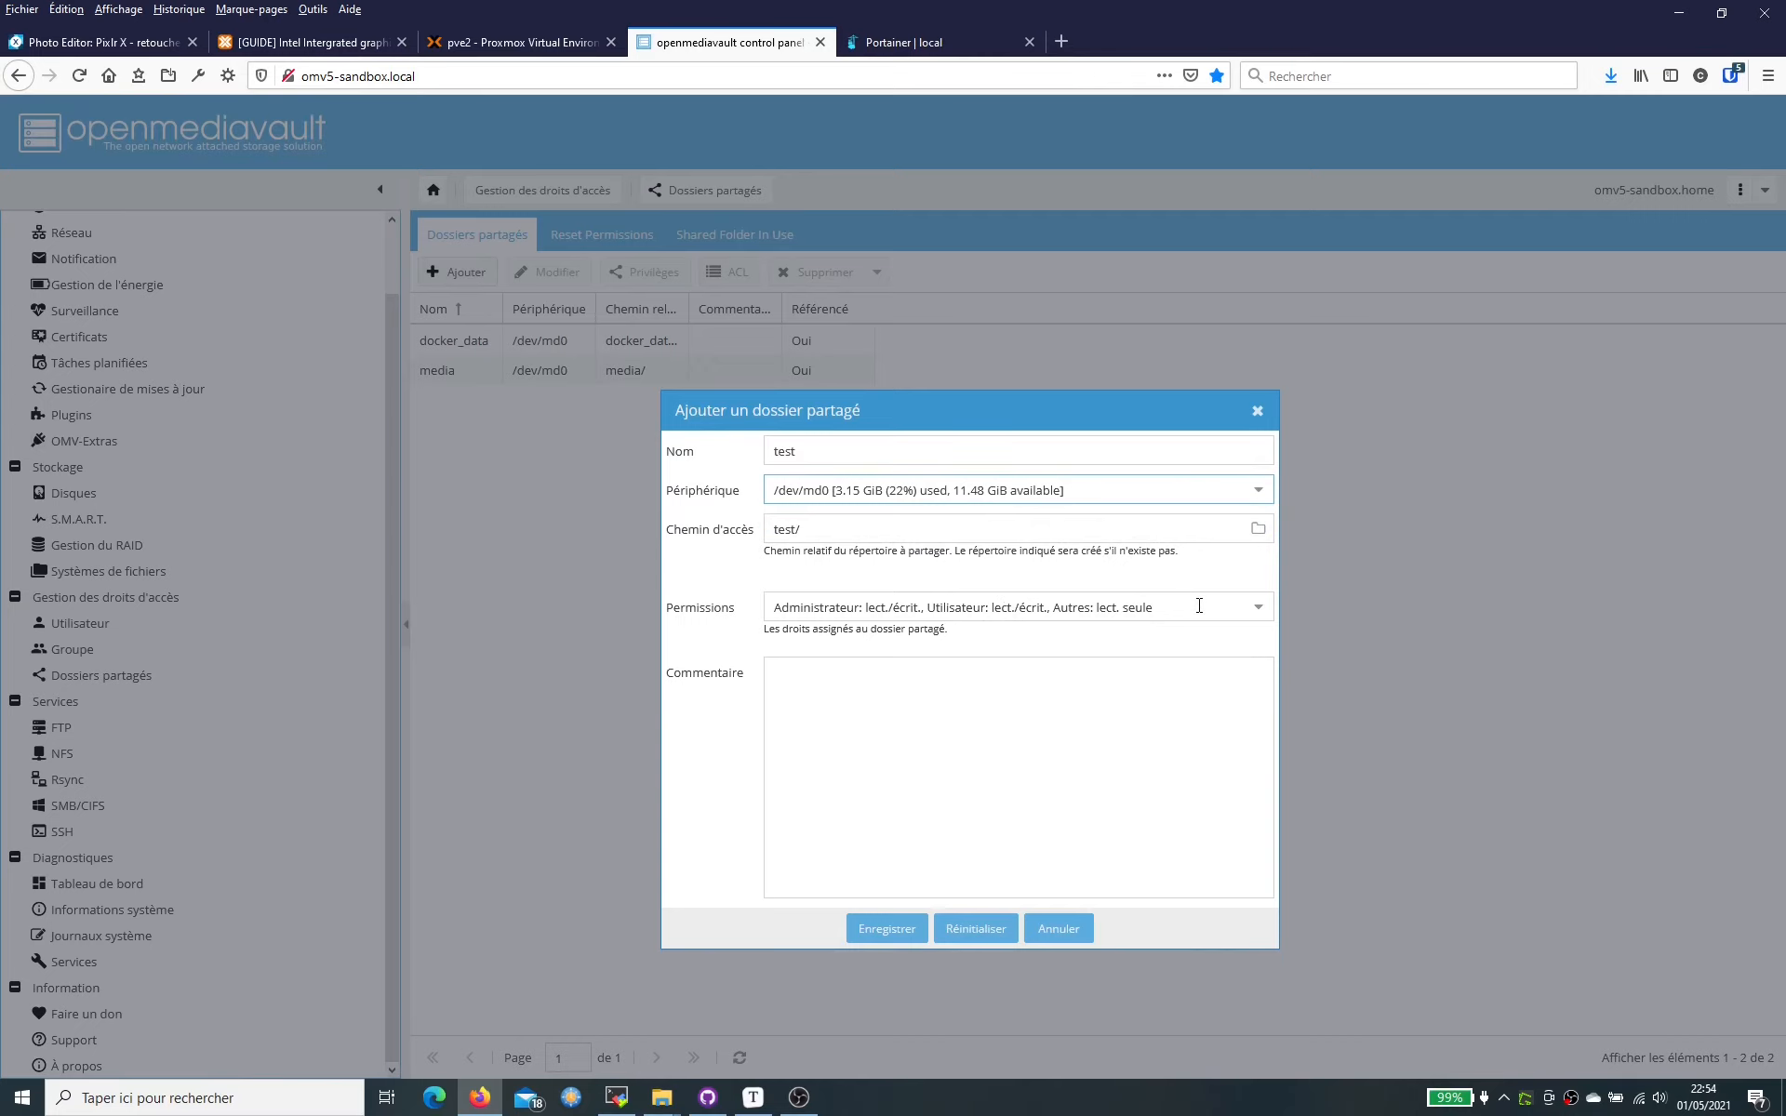
- Set permissions to users read/write and others no access, save the folder, and apply the changes
{"action": "left_click", "coordinate": [1261, 609]}
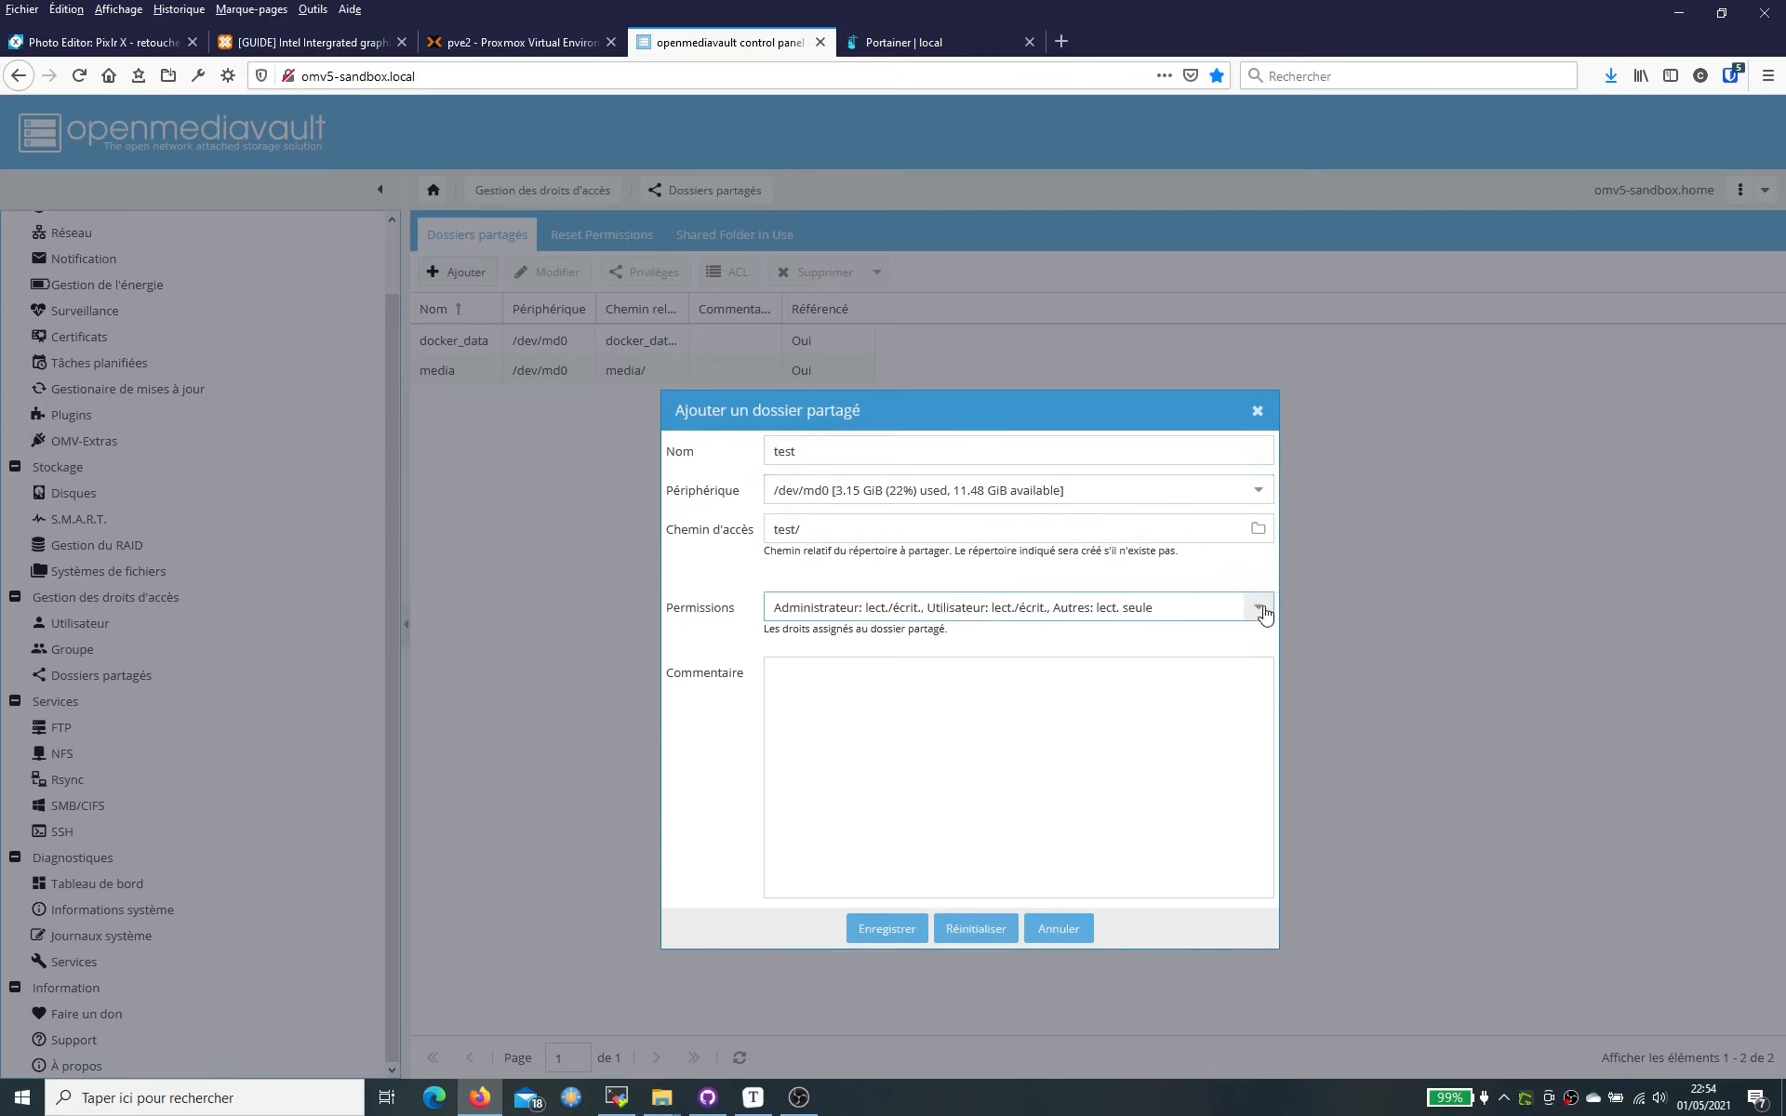
{"action": "left_click", "coordinate": [1262, 609]}
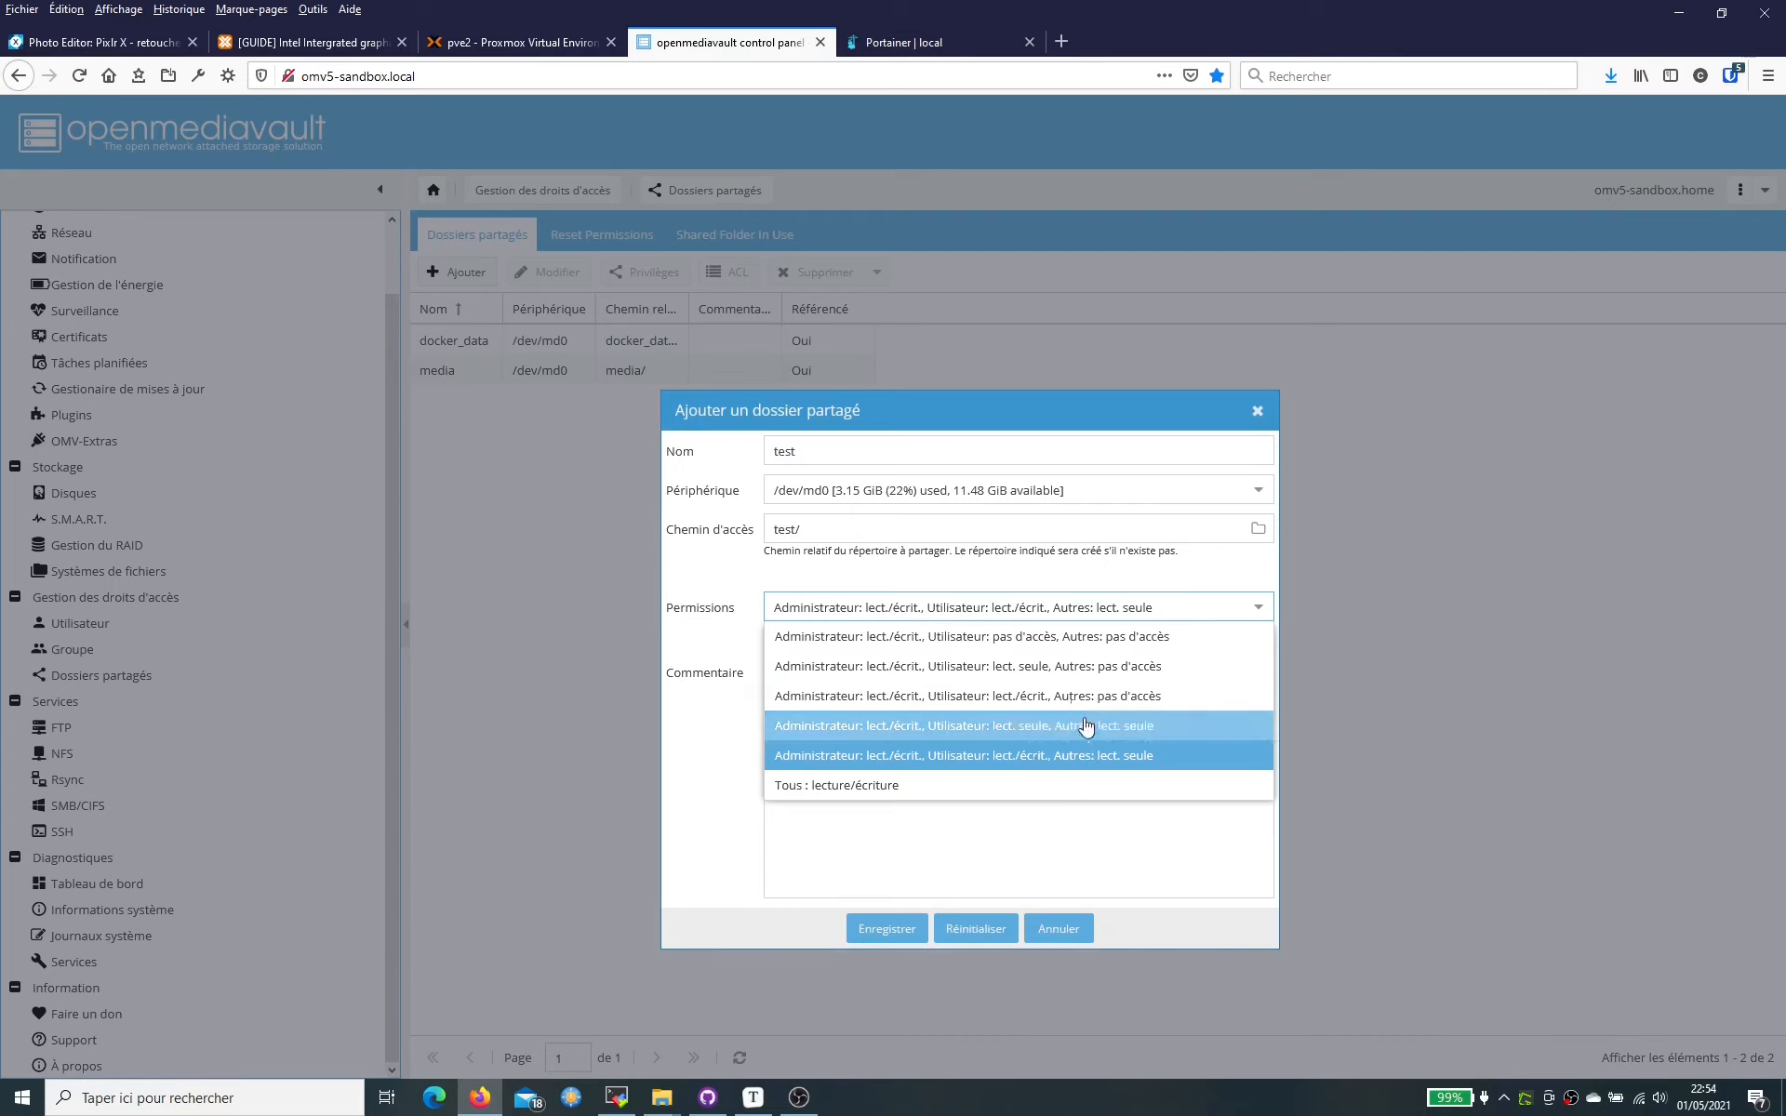
{"action": "left_click", "coordinate": [1062, 638]}
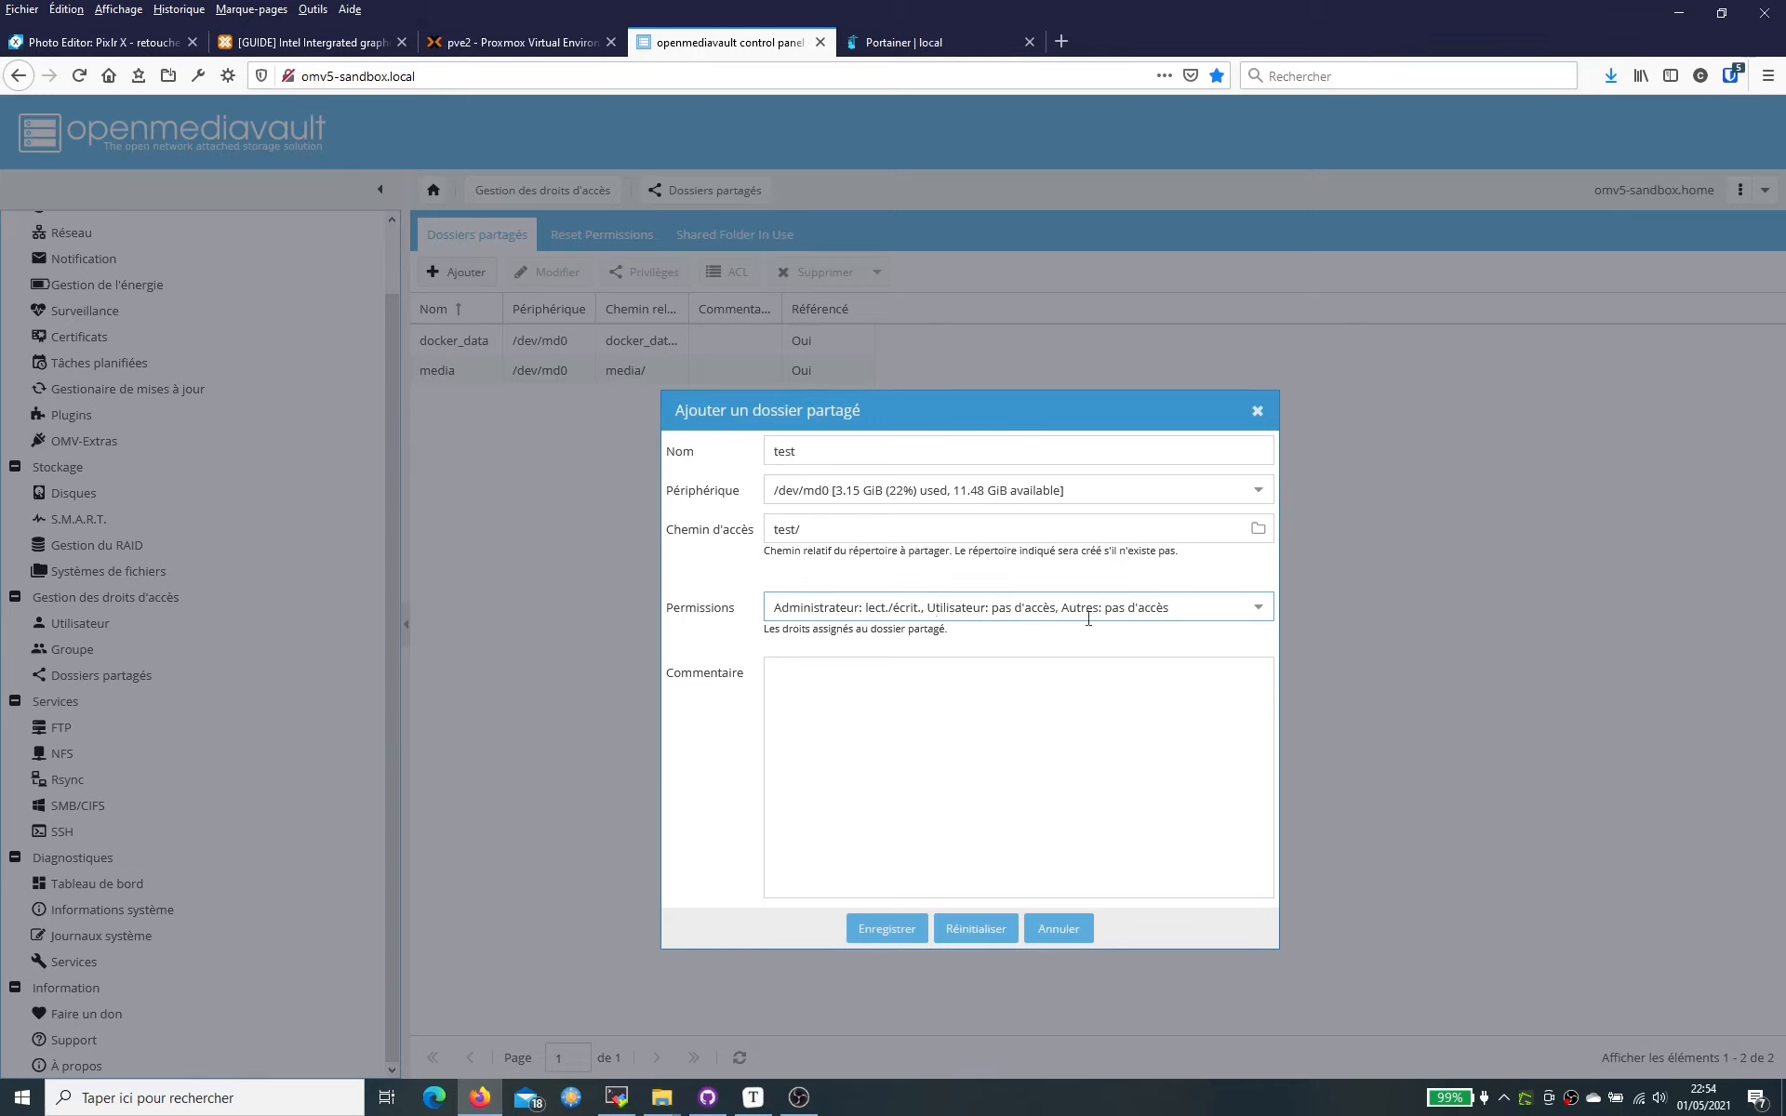
{"action": "left_click", "coordinate": [1258, 611]}
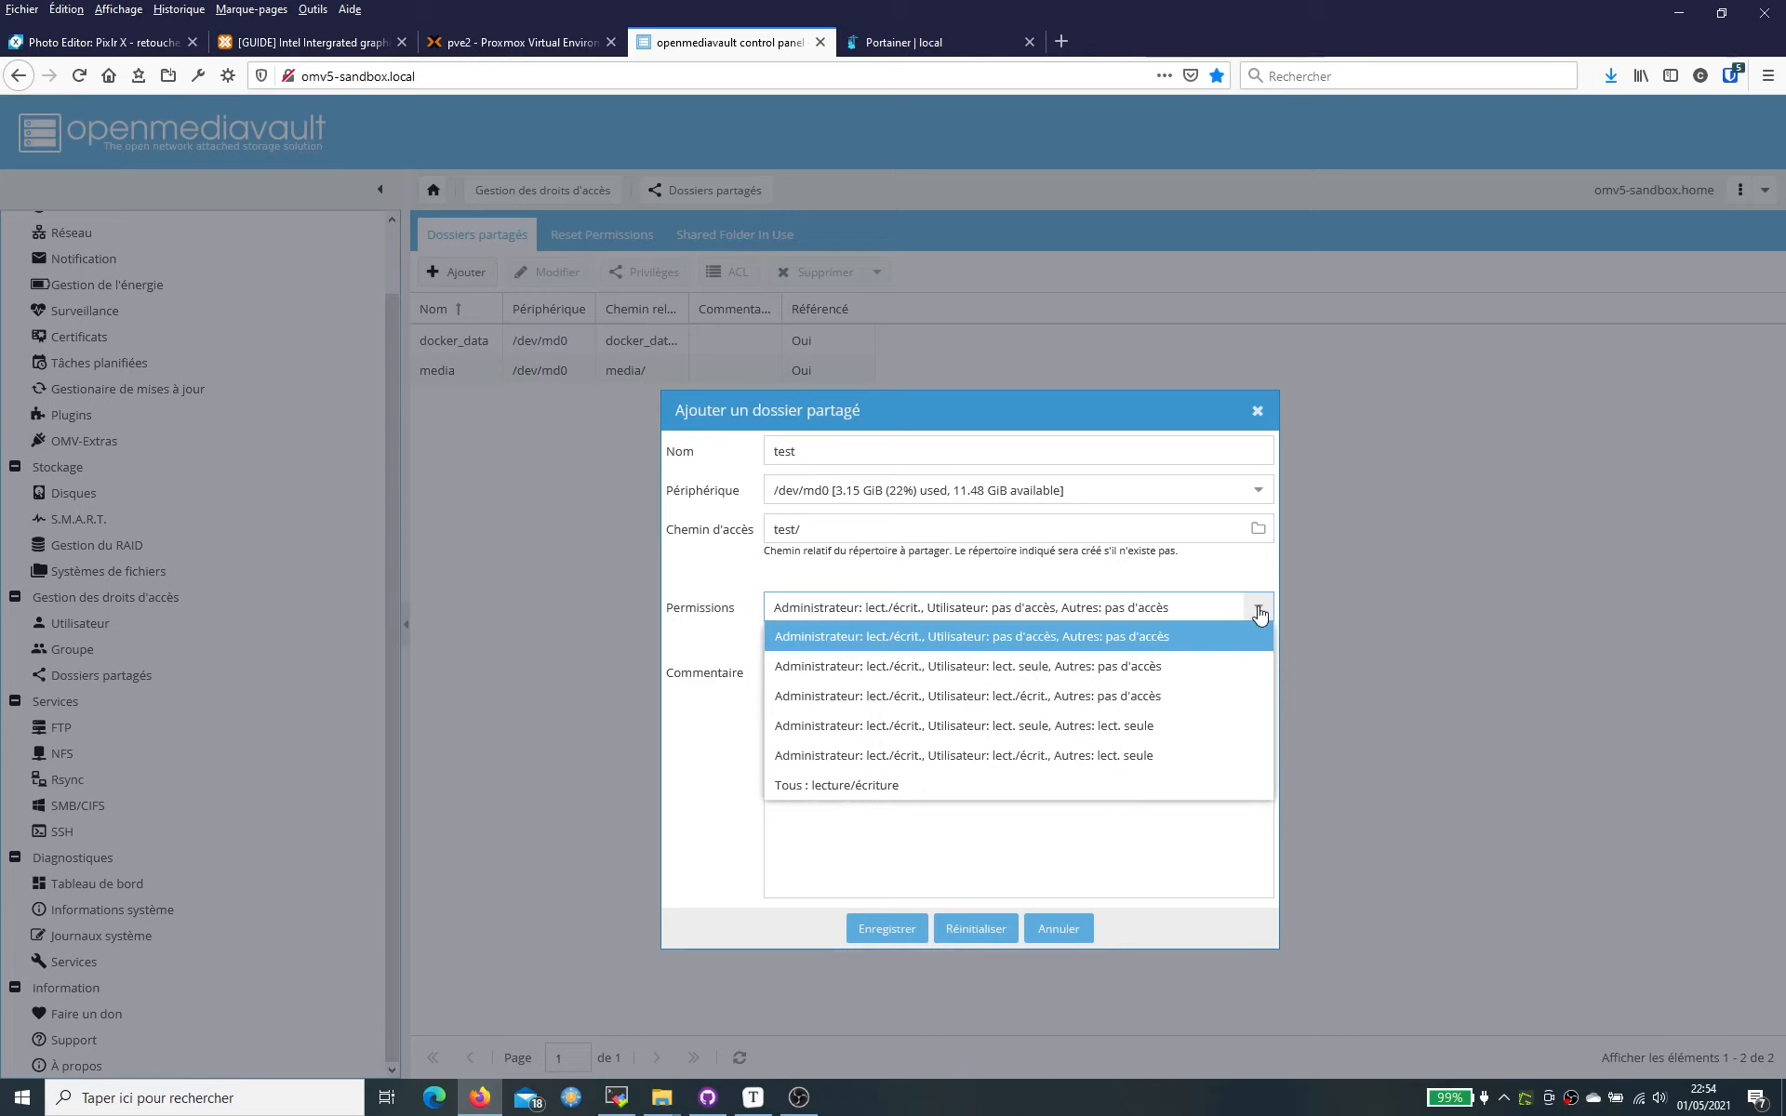
{"action": "left_click", "coordinate": [1072, 695]}
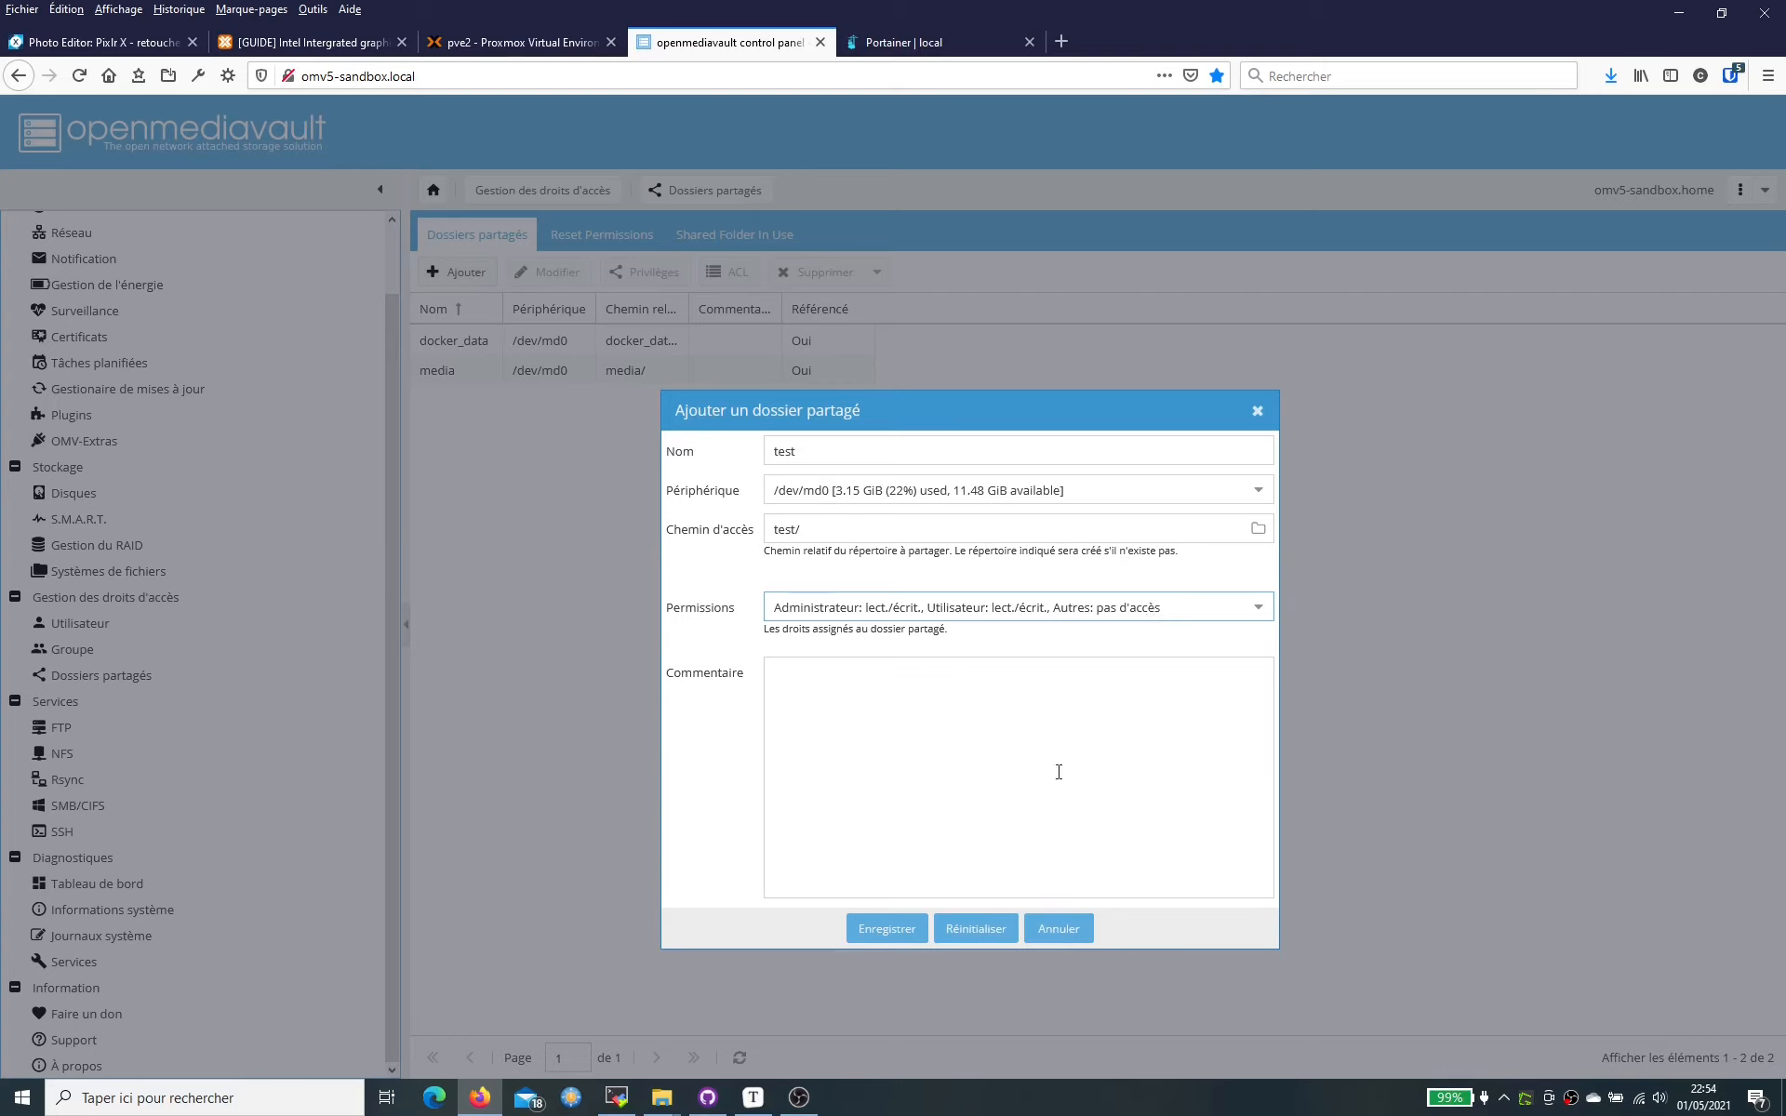
{"action": "left_click", "coordinate": [890, 926]}
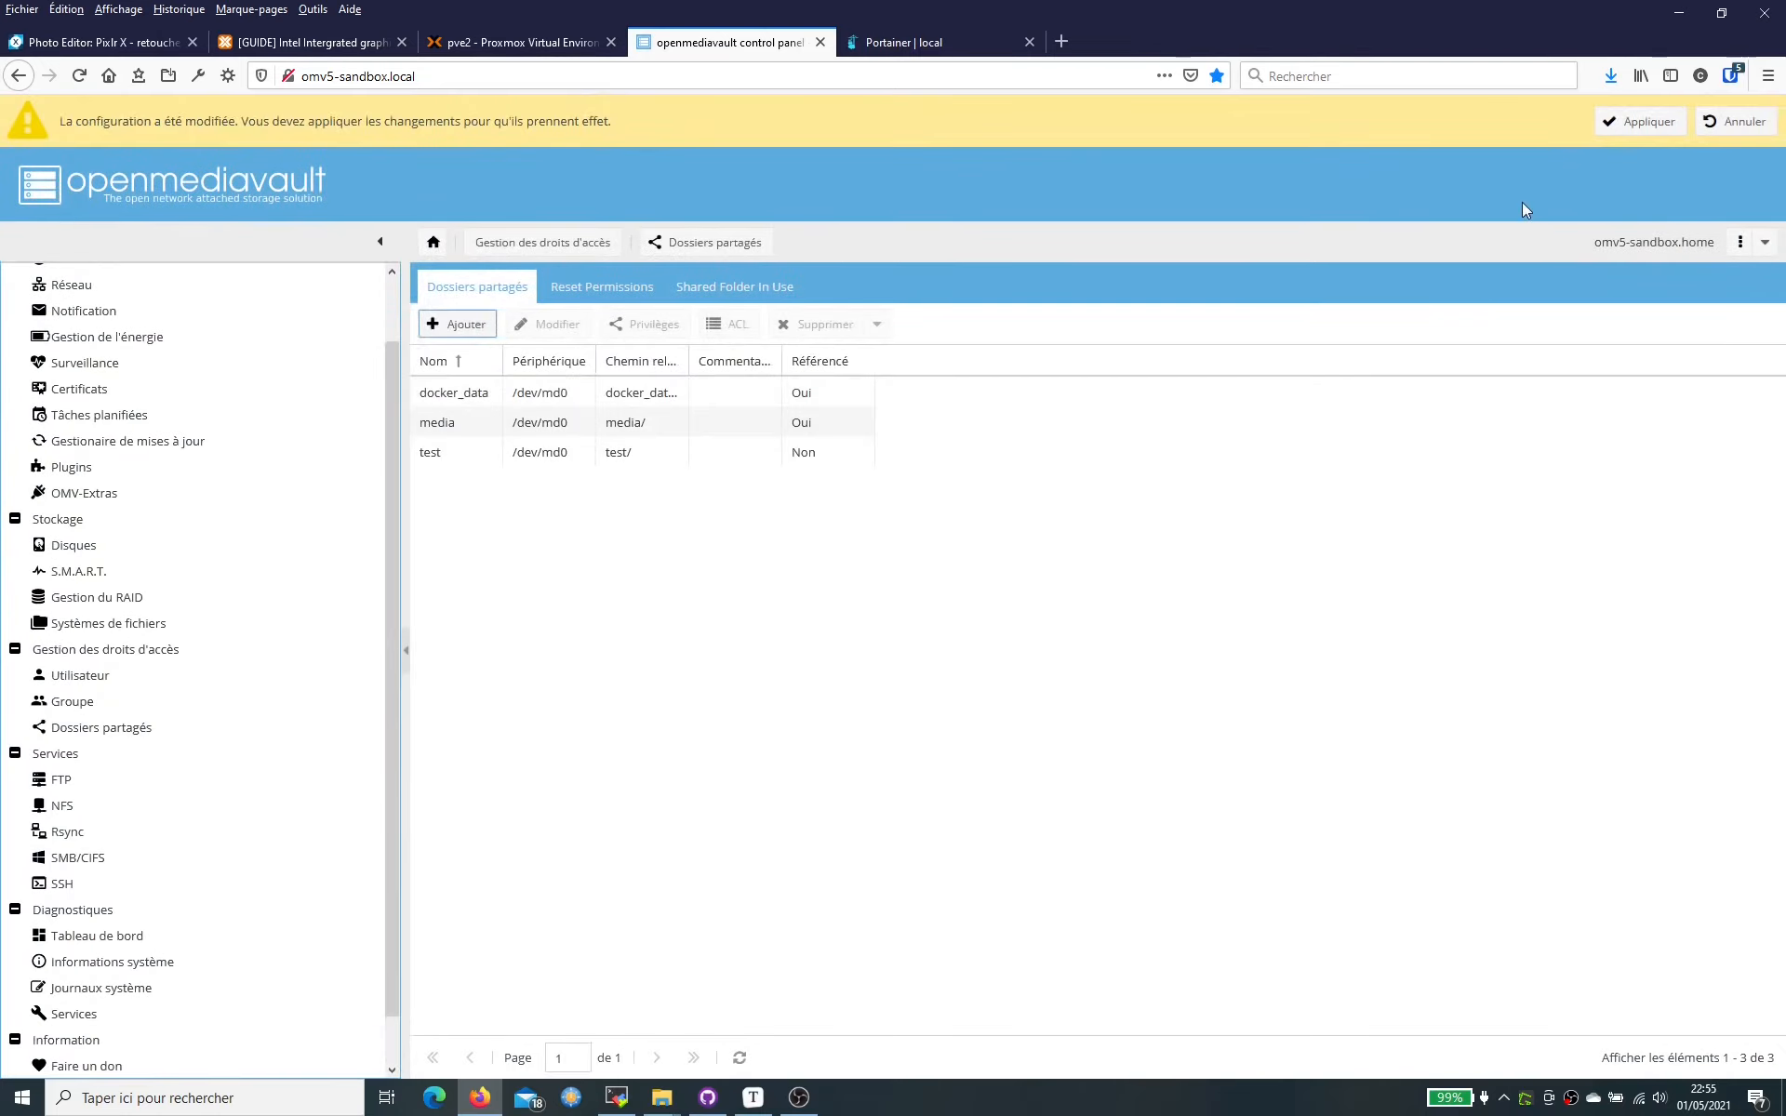
{"action": "left_click", "coordinate": [1654, 127]}
- Confirm the pending changes, then review the test folder's ACL and close it unchanged
{"action": "left_click", "coordinate": [856, 634]}
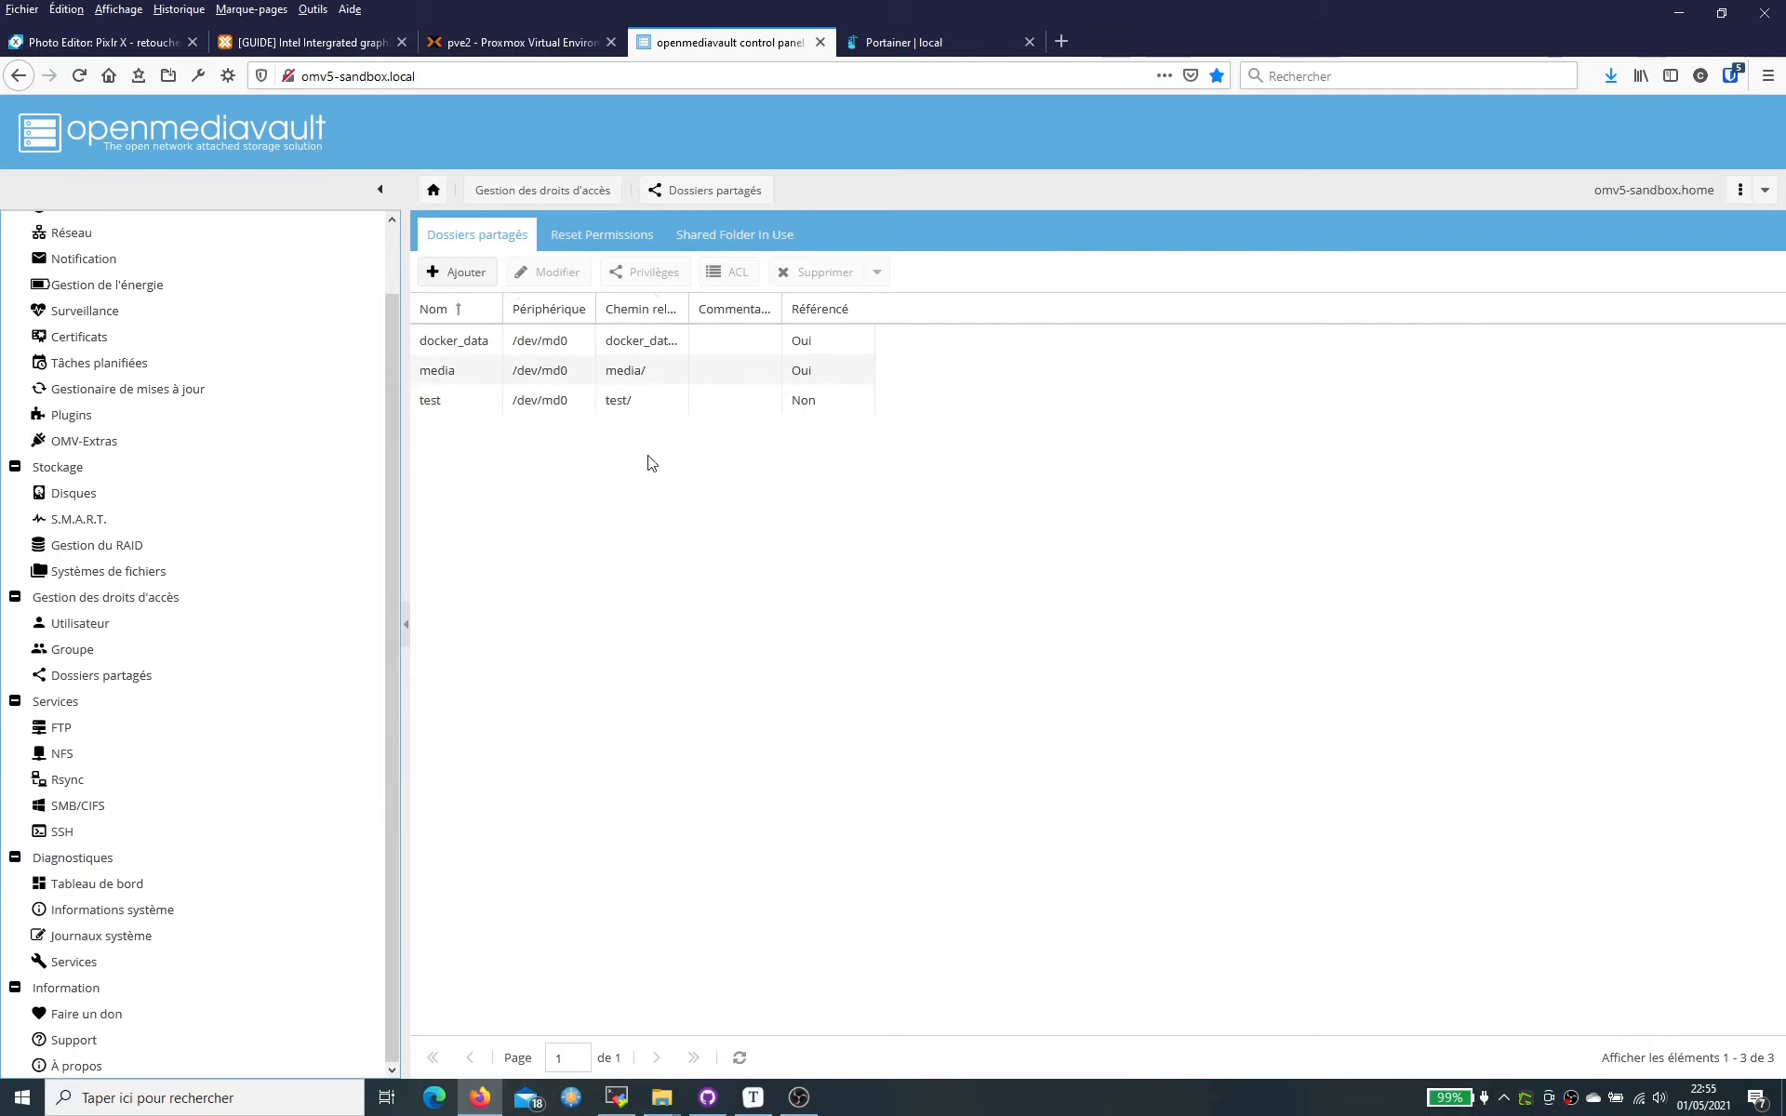
{"action": "left_click", "coordinate": [667, 402]}
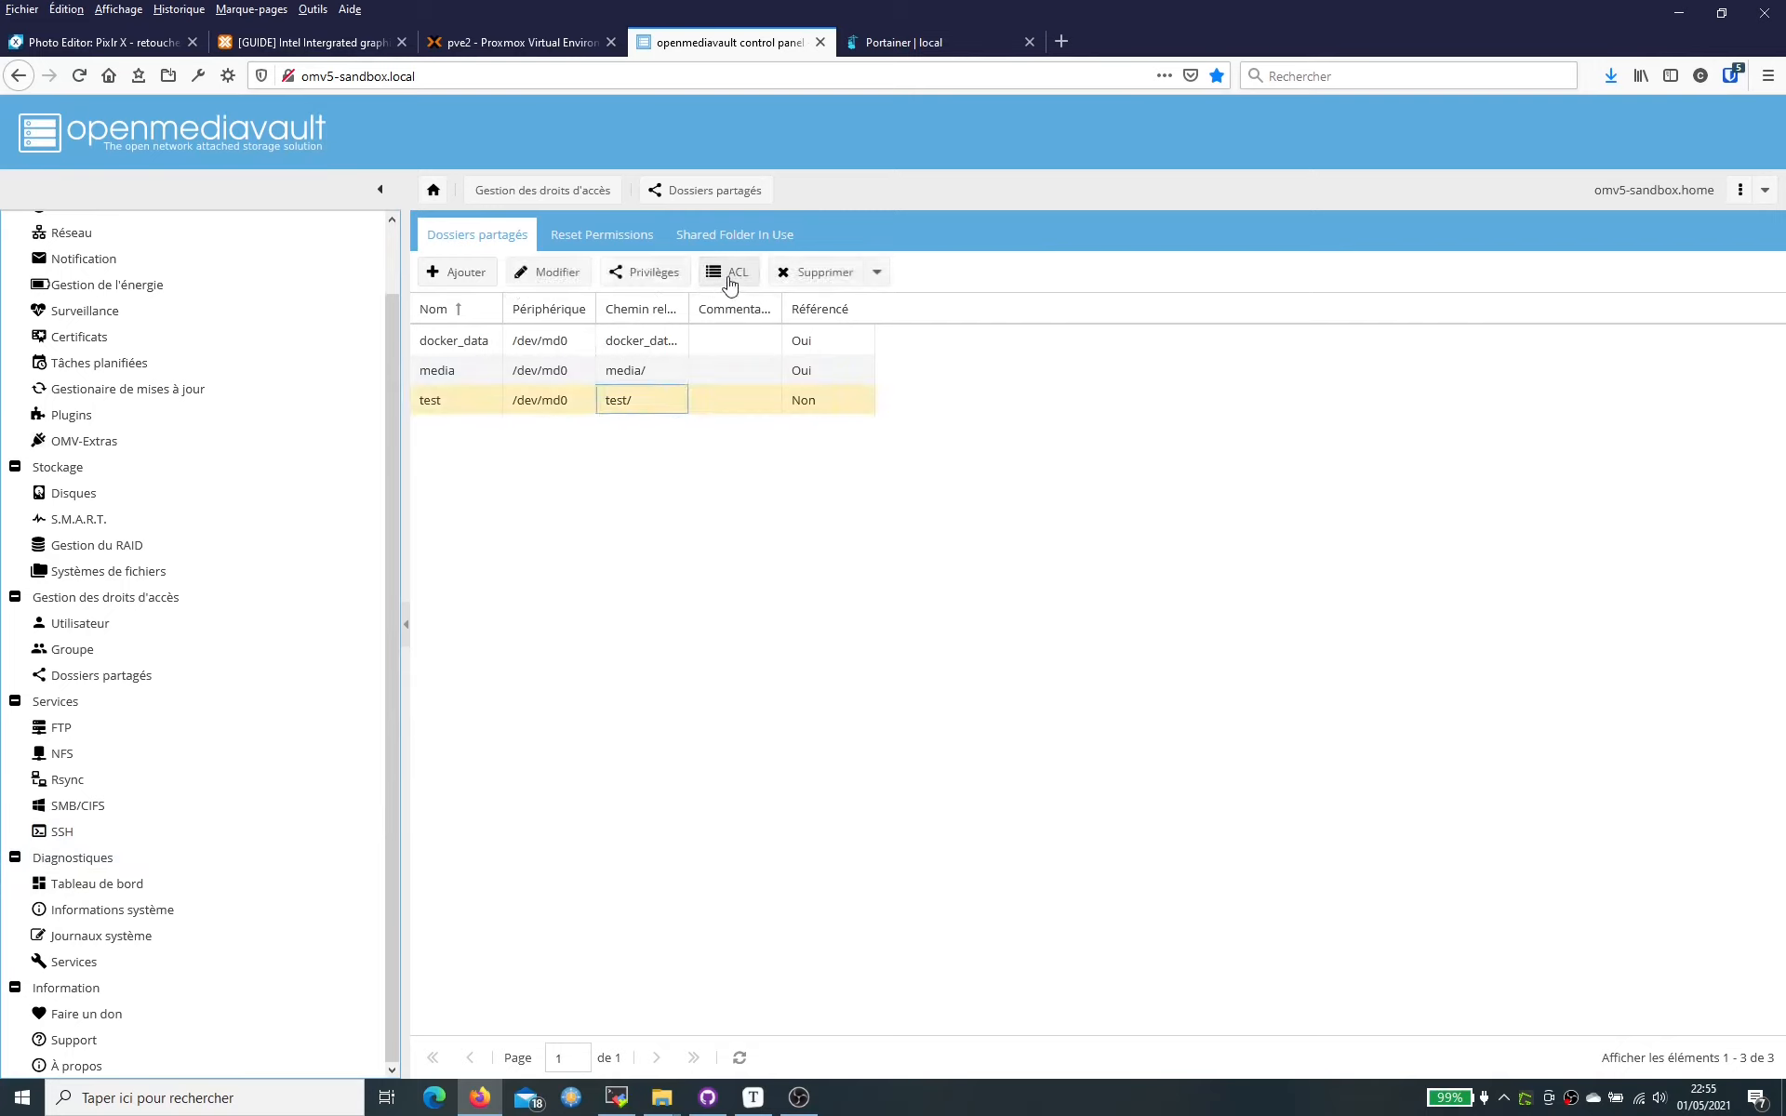
{"action": "left_click", "coordinate": [730, 278]}
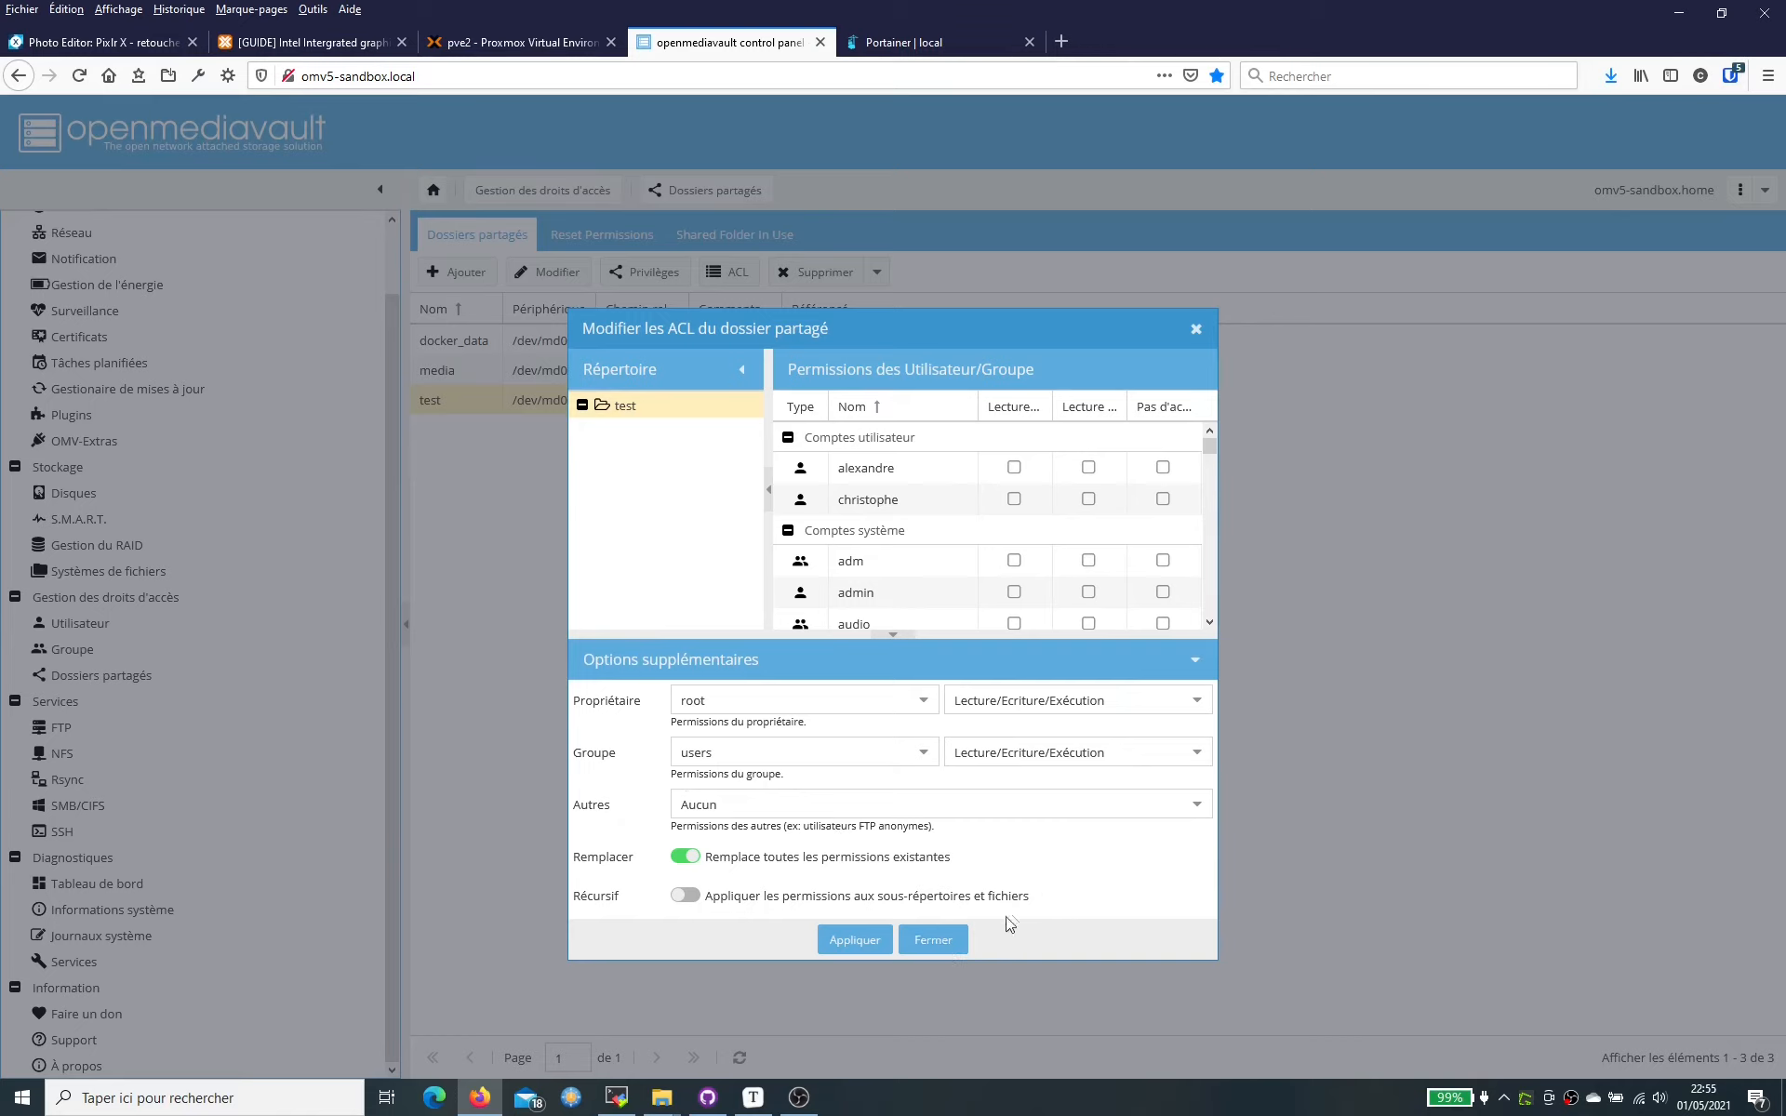
{"action": "left_click", "coordinate": [933, 939]}
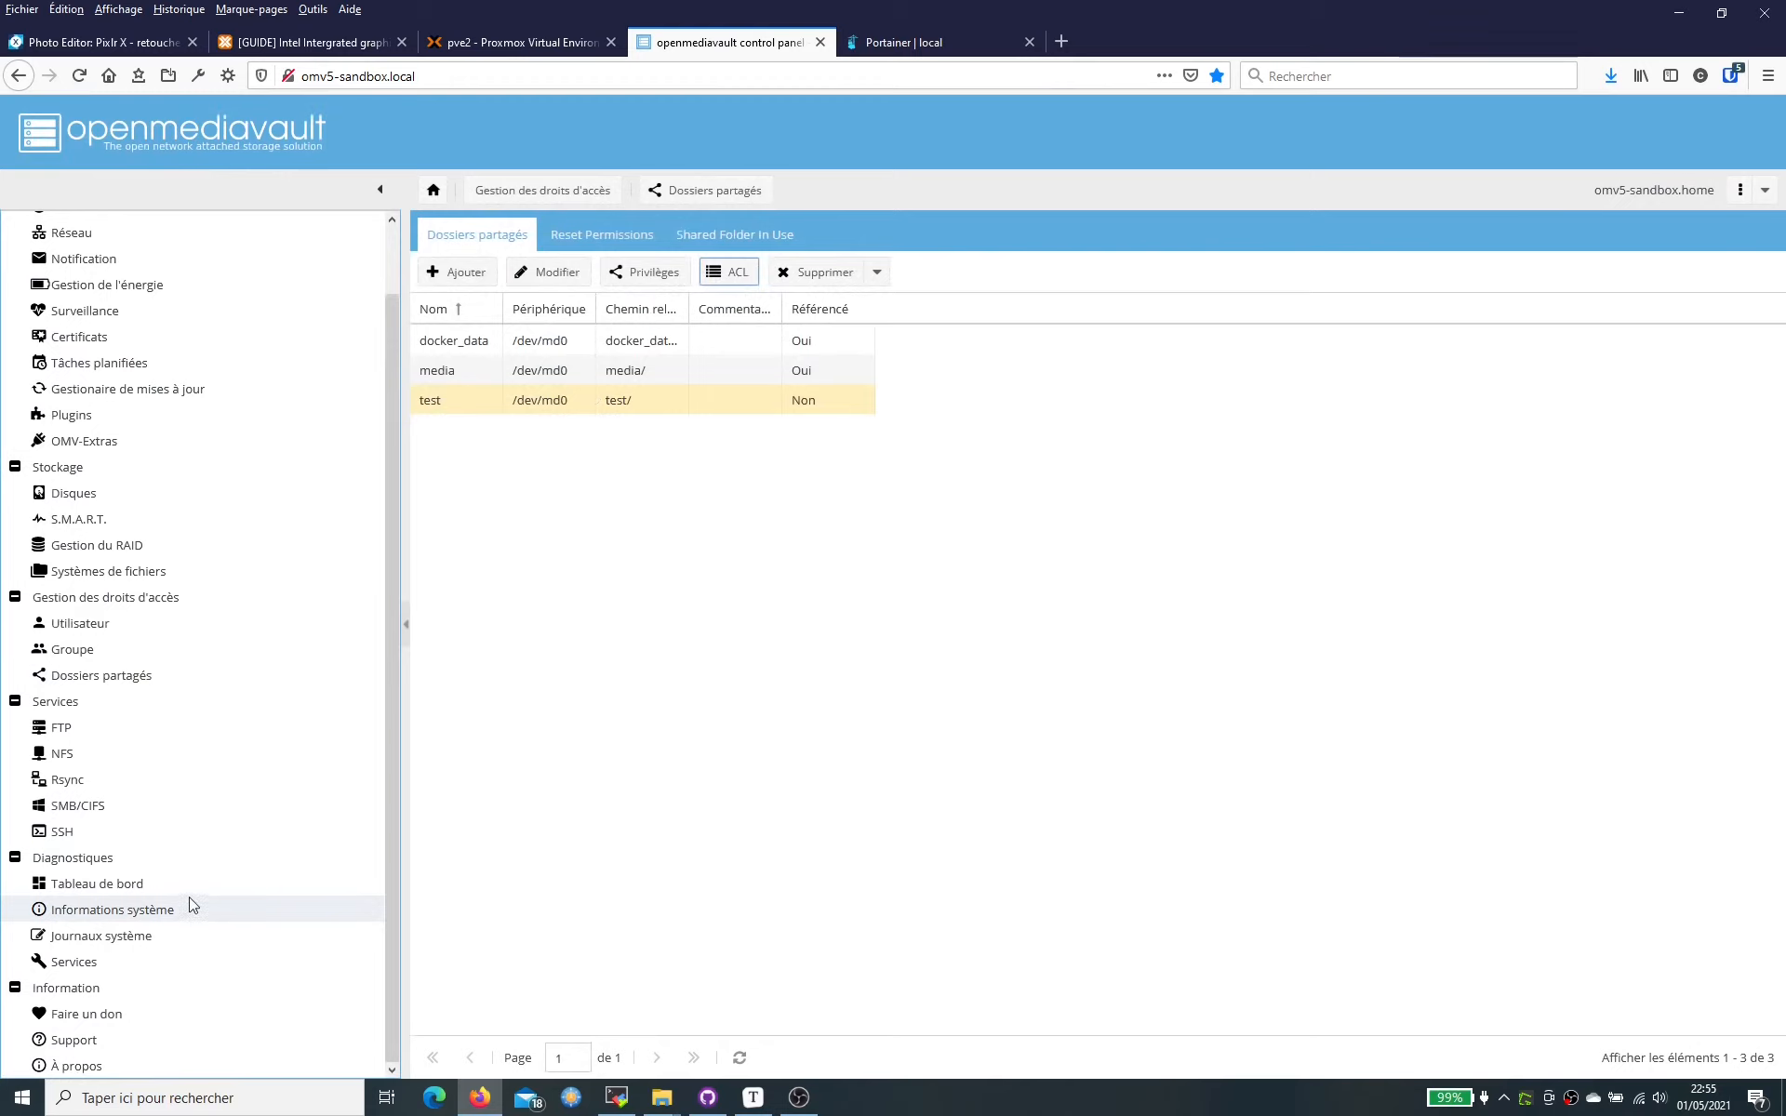
- Add a new SMB/CIFS share for the test folder, keeping public access set to Non
{"action": "left_click", "coordinate": [135, 811]}
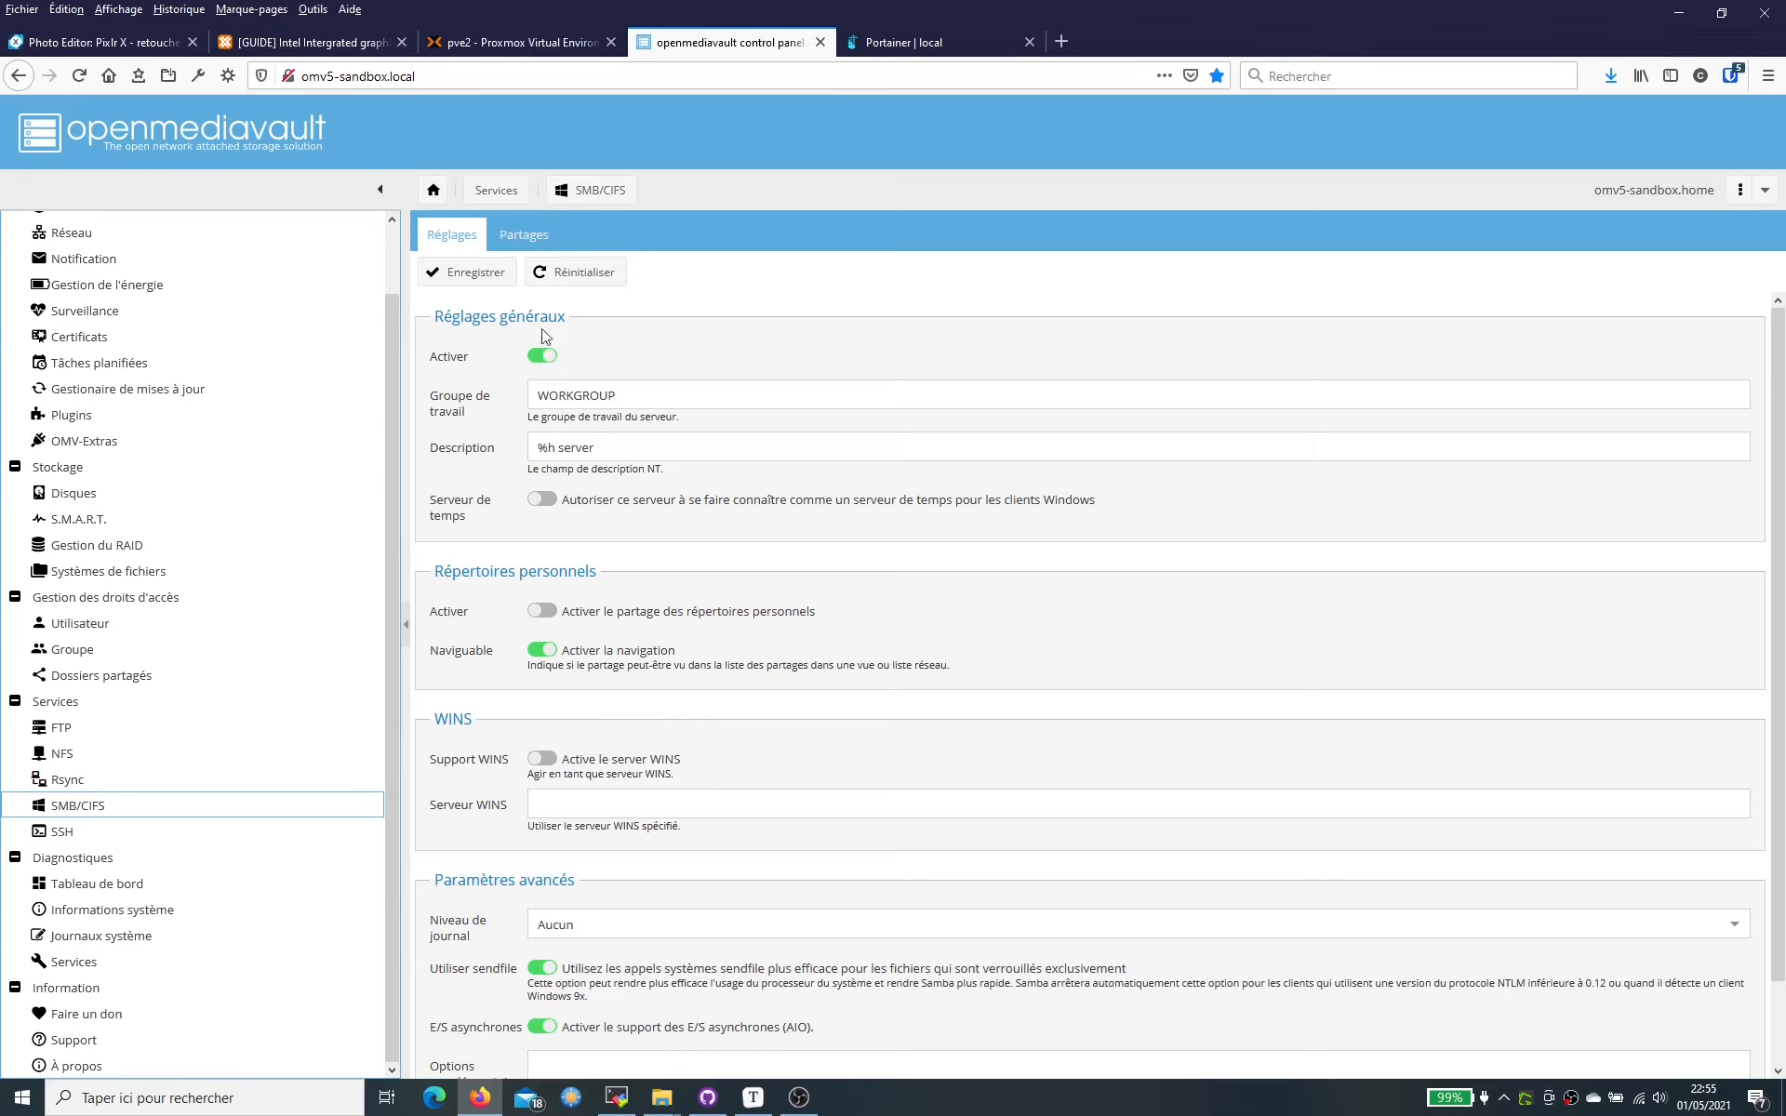
{"action": "left_click", "coordinate": [531, 238]}
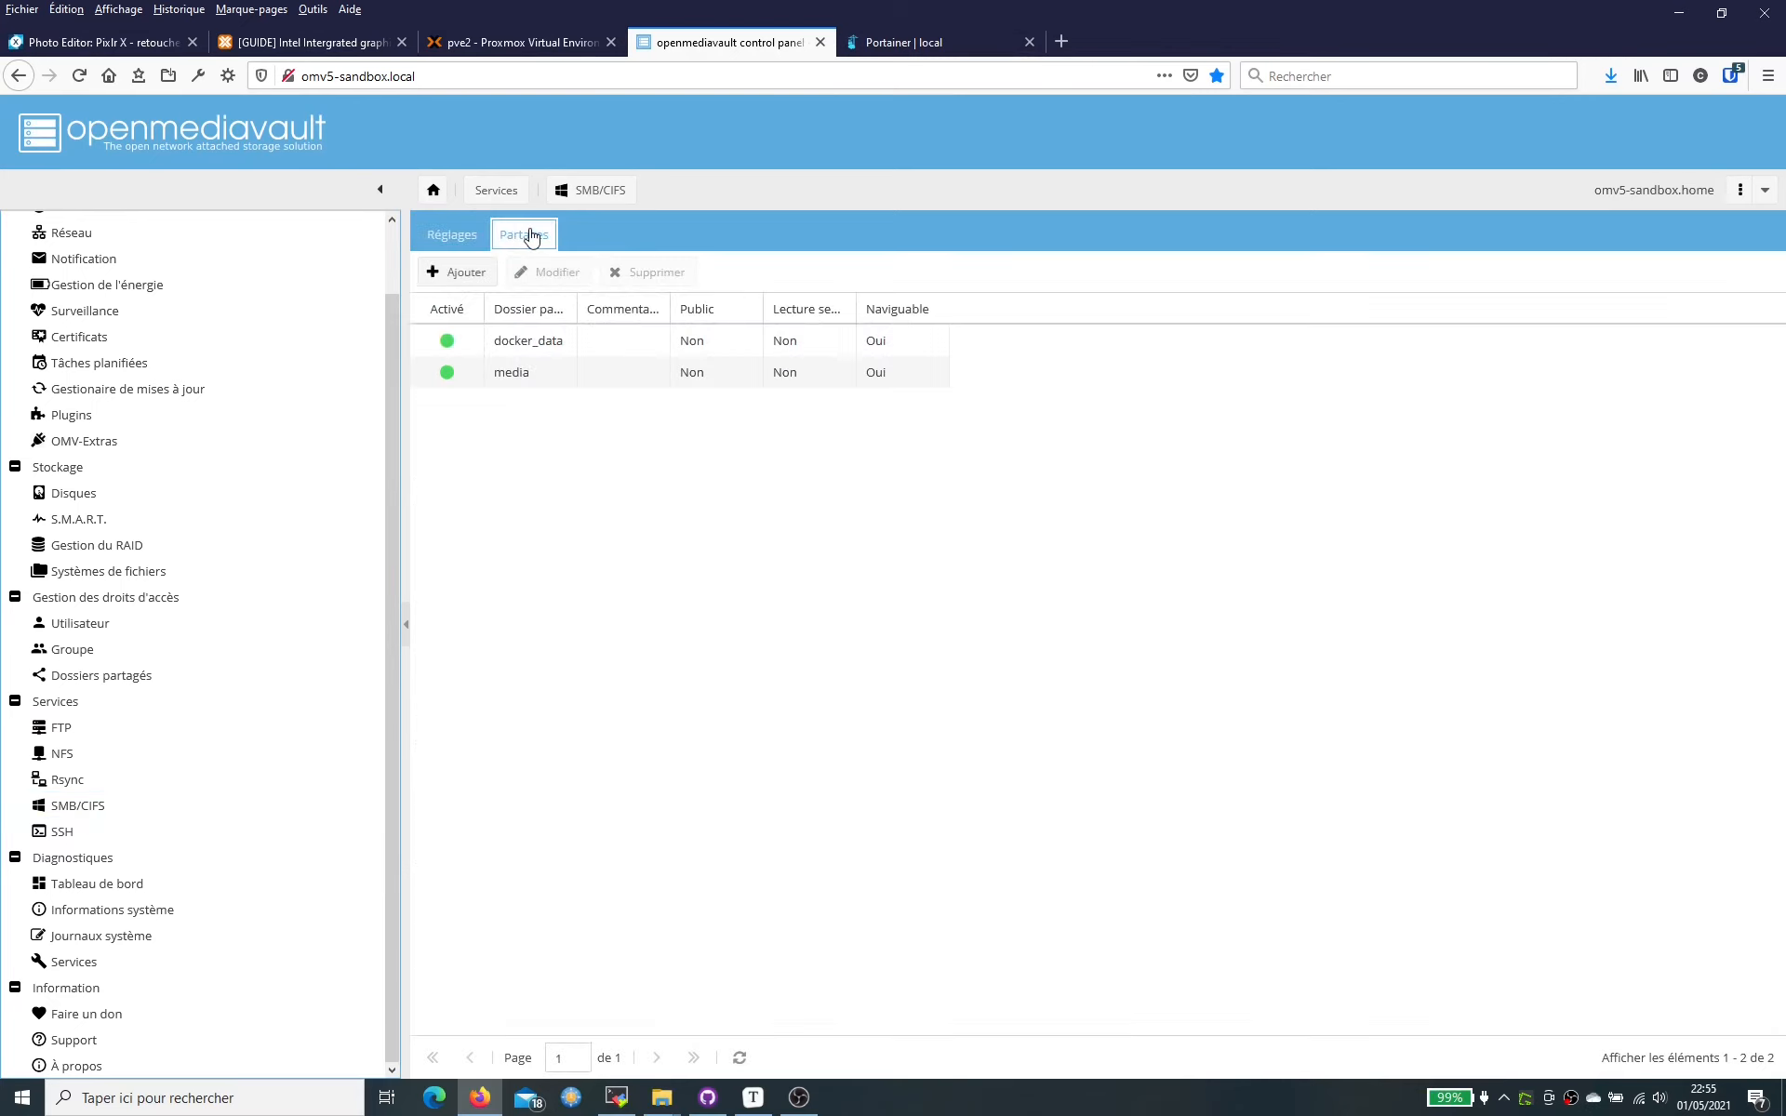
{"action": "left_click", "coordinate": [462, 276]}
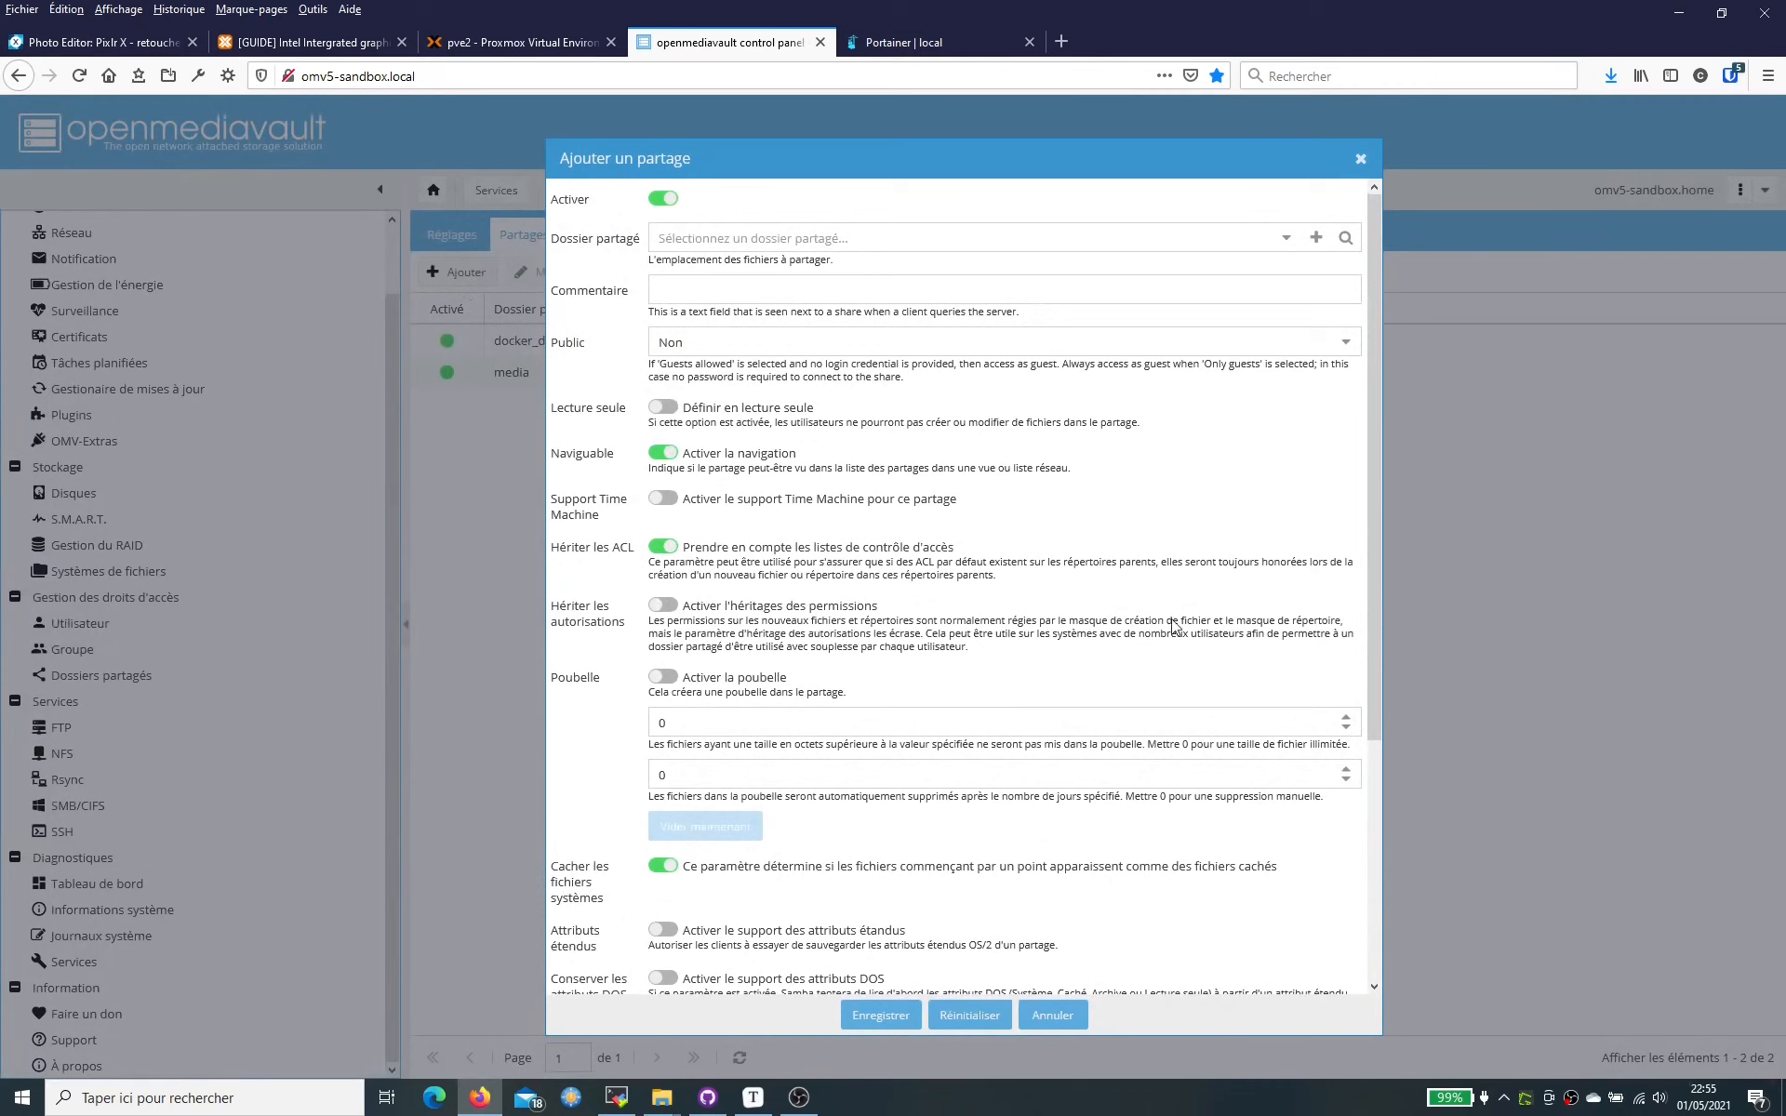
{"action": "left_click", "coordinate": [1286, 238]}
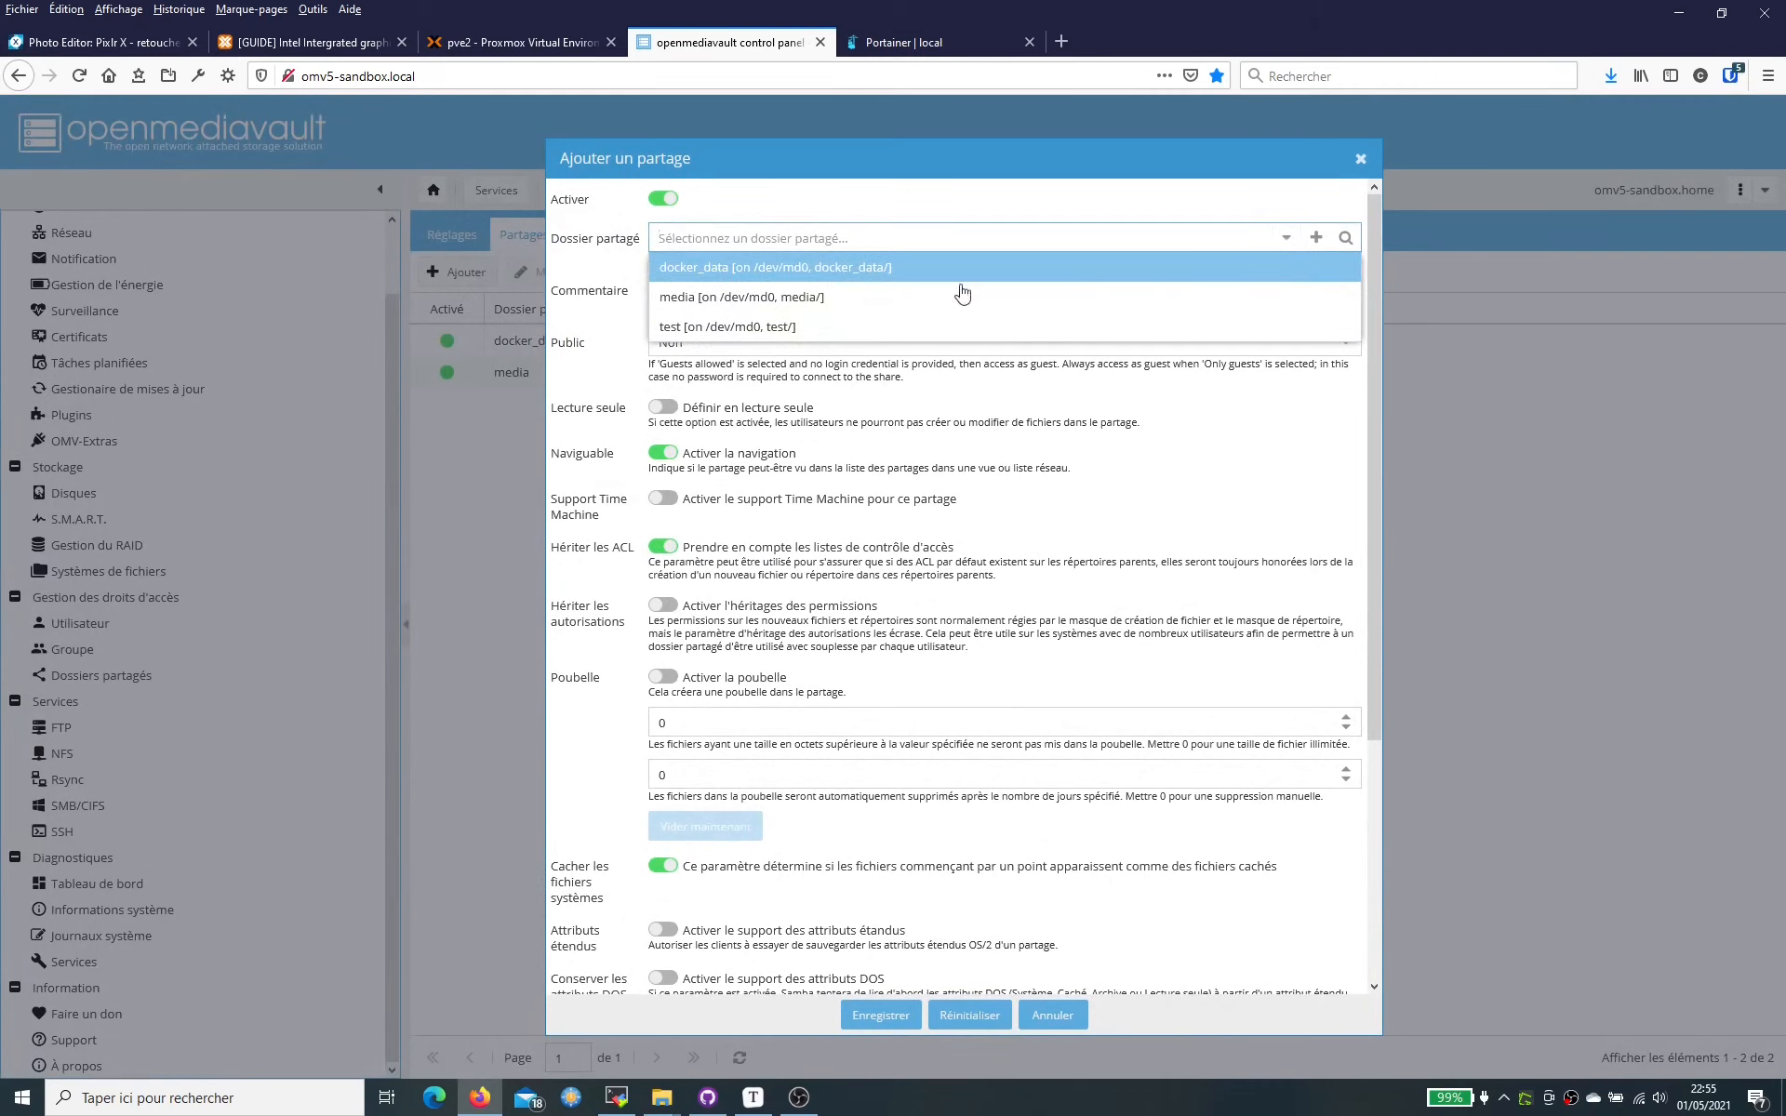
{"action": "left_click", "coordinate": [725, 326]}
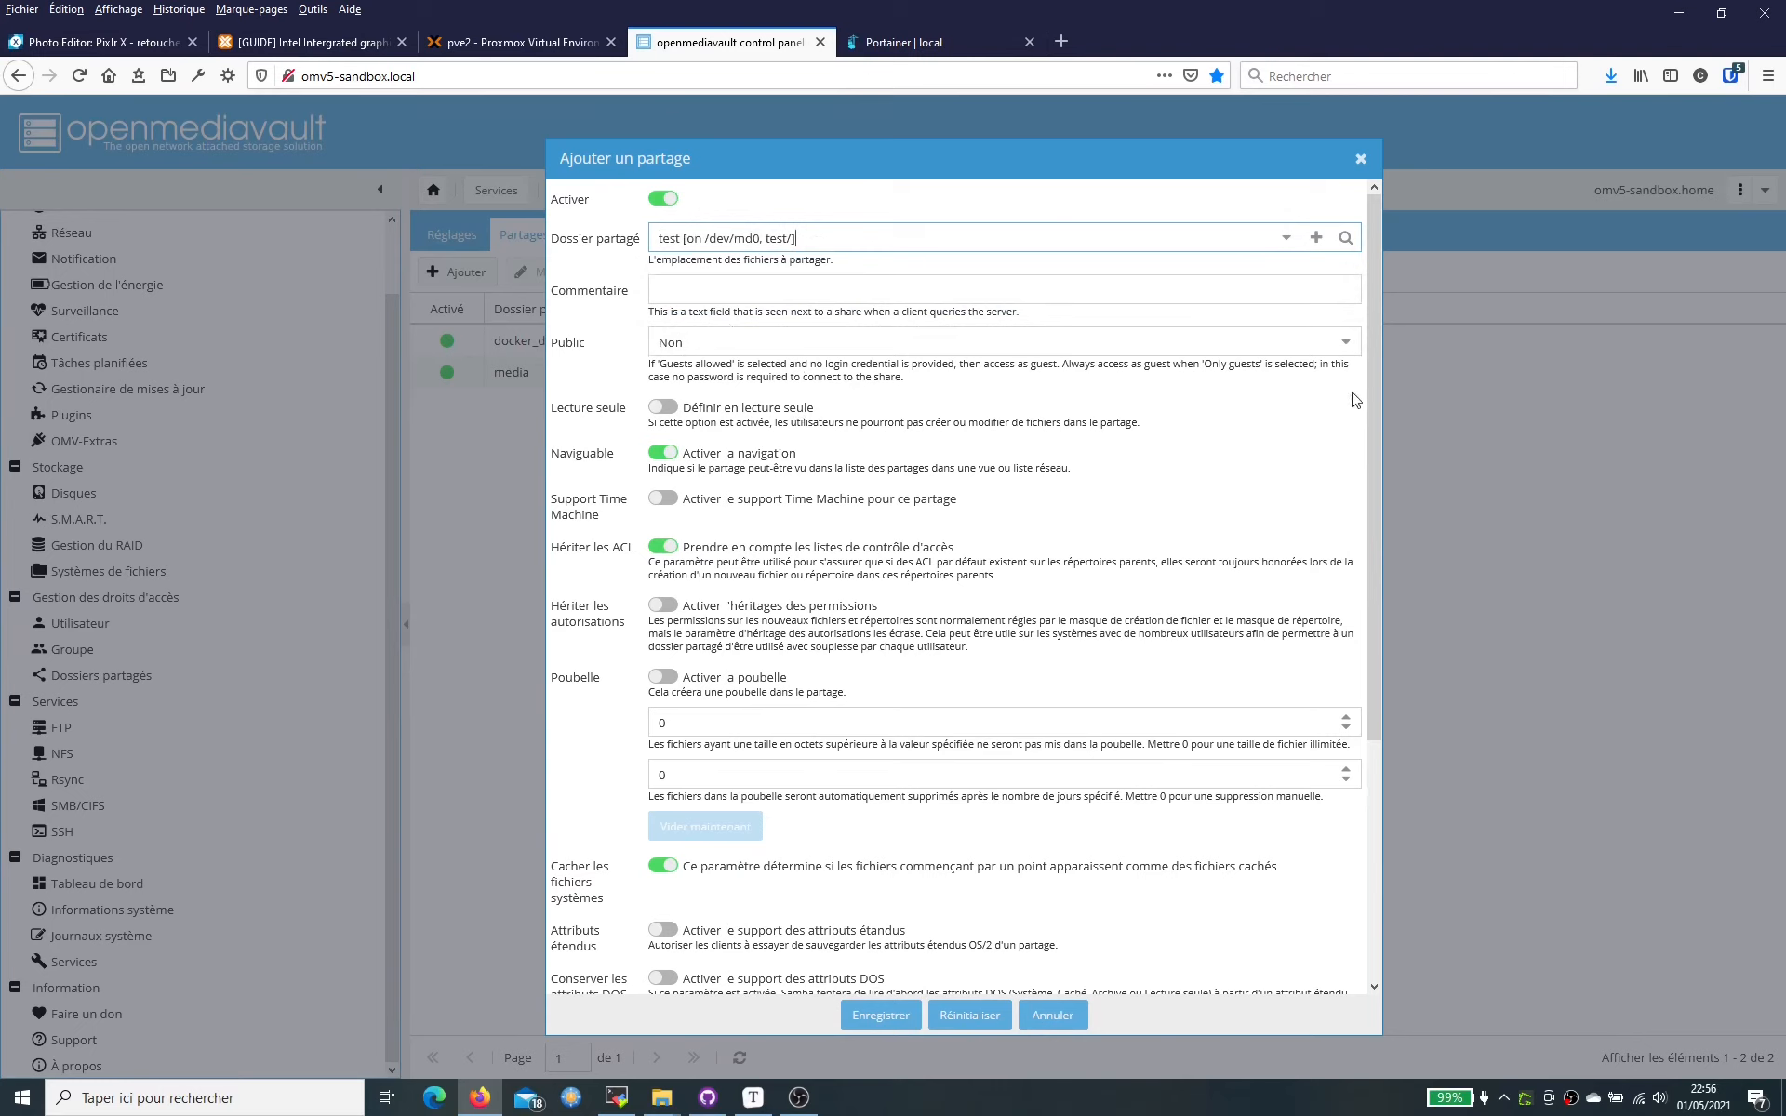
{"action": "left_click", "coordinate": [1361, 349]}
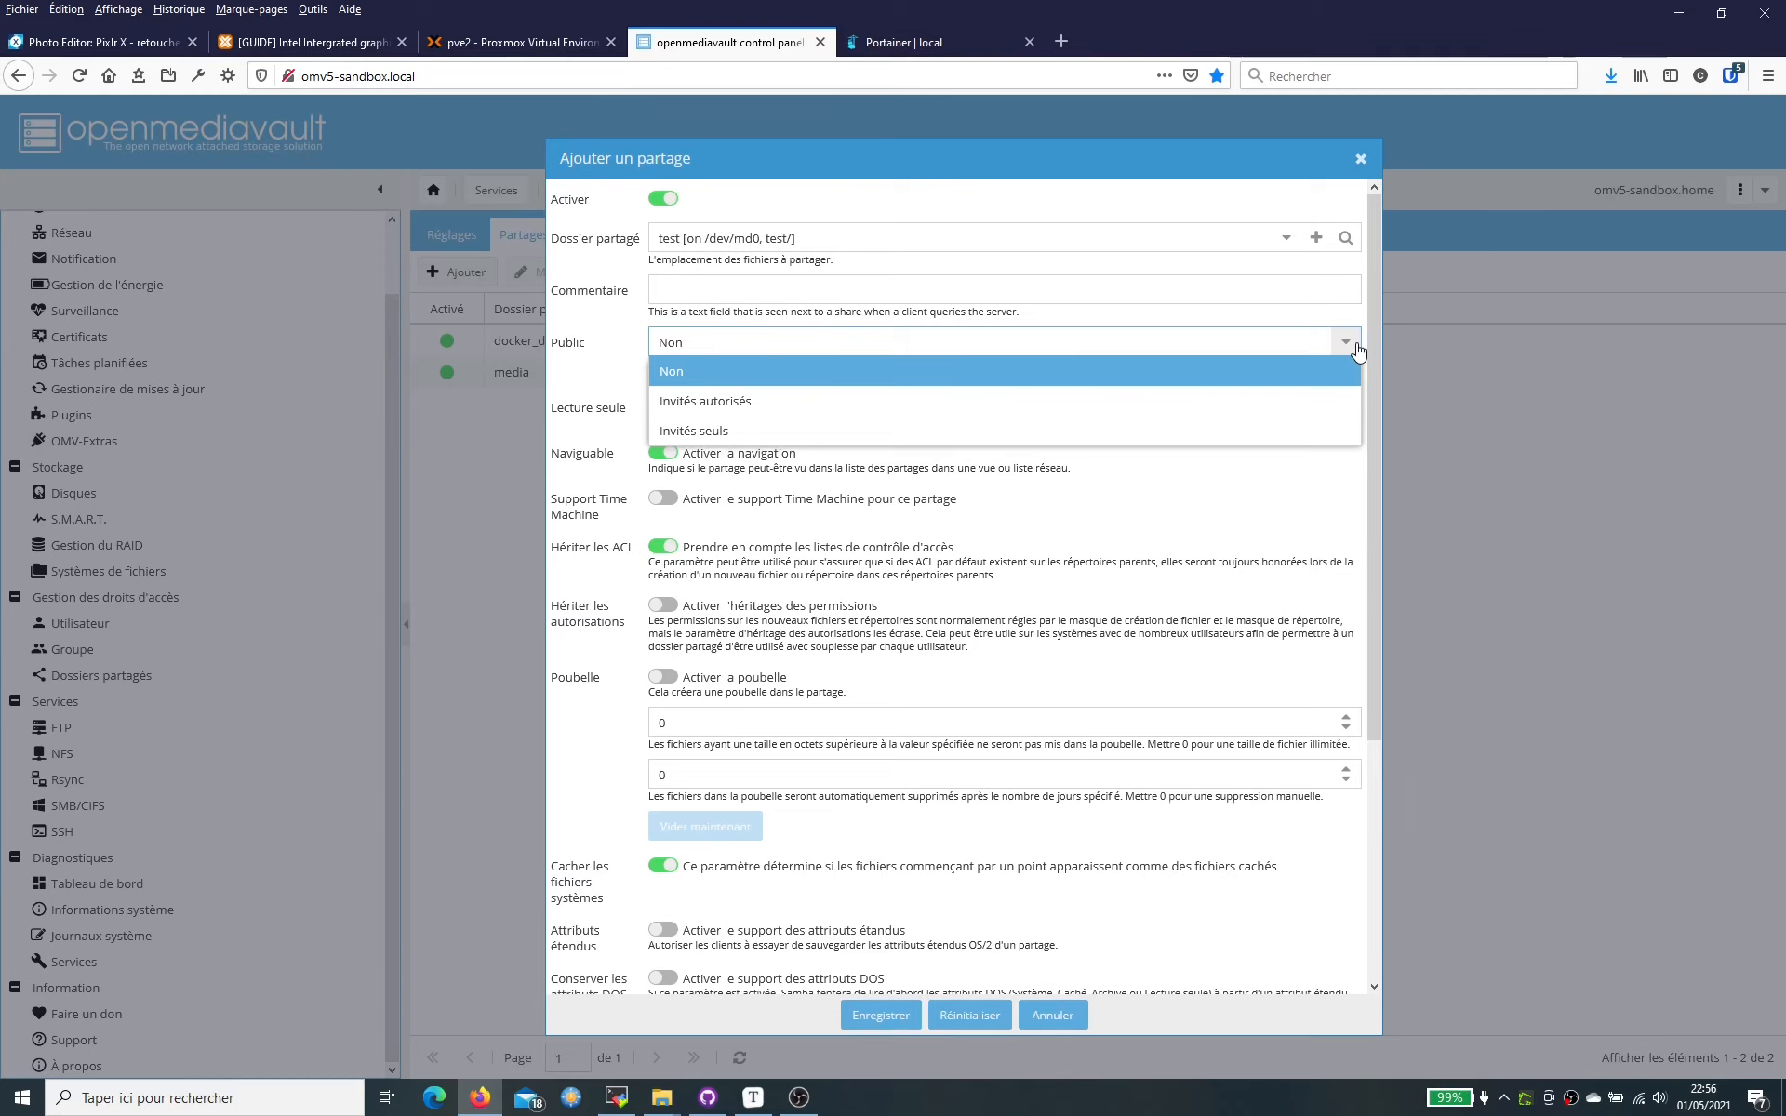
{"action": "left_click", "coordinate": [1356, 346]}
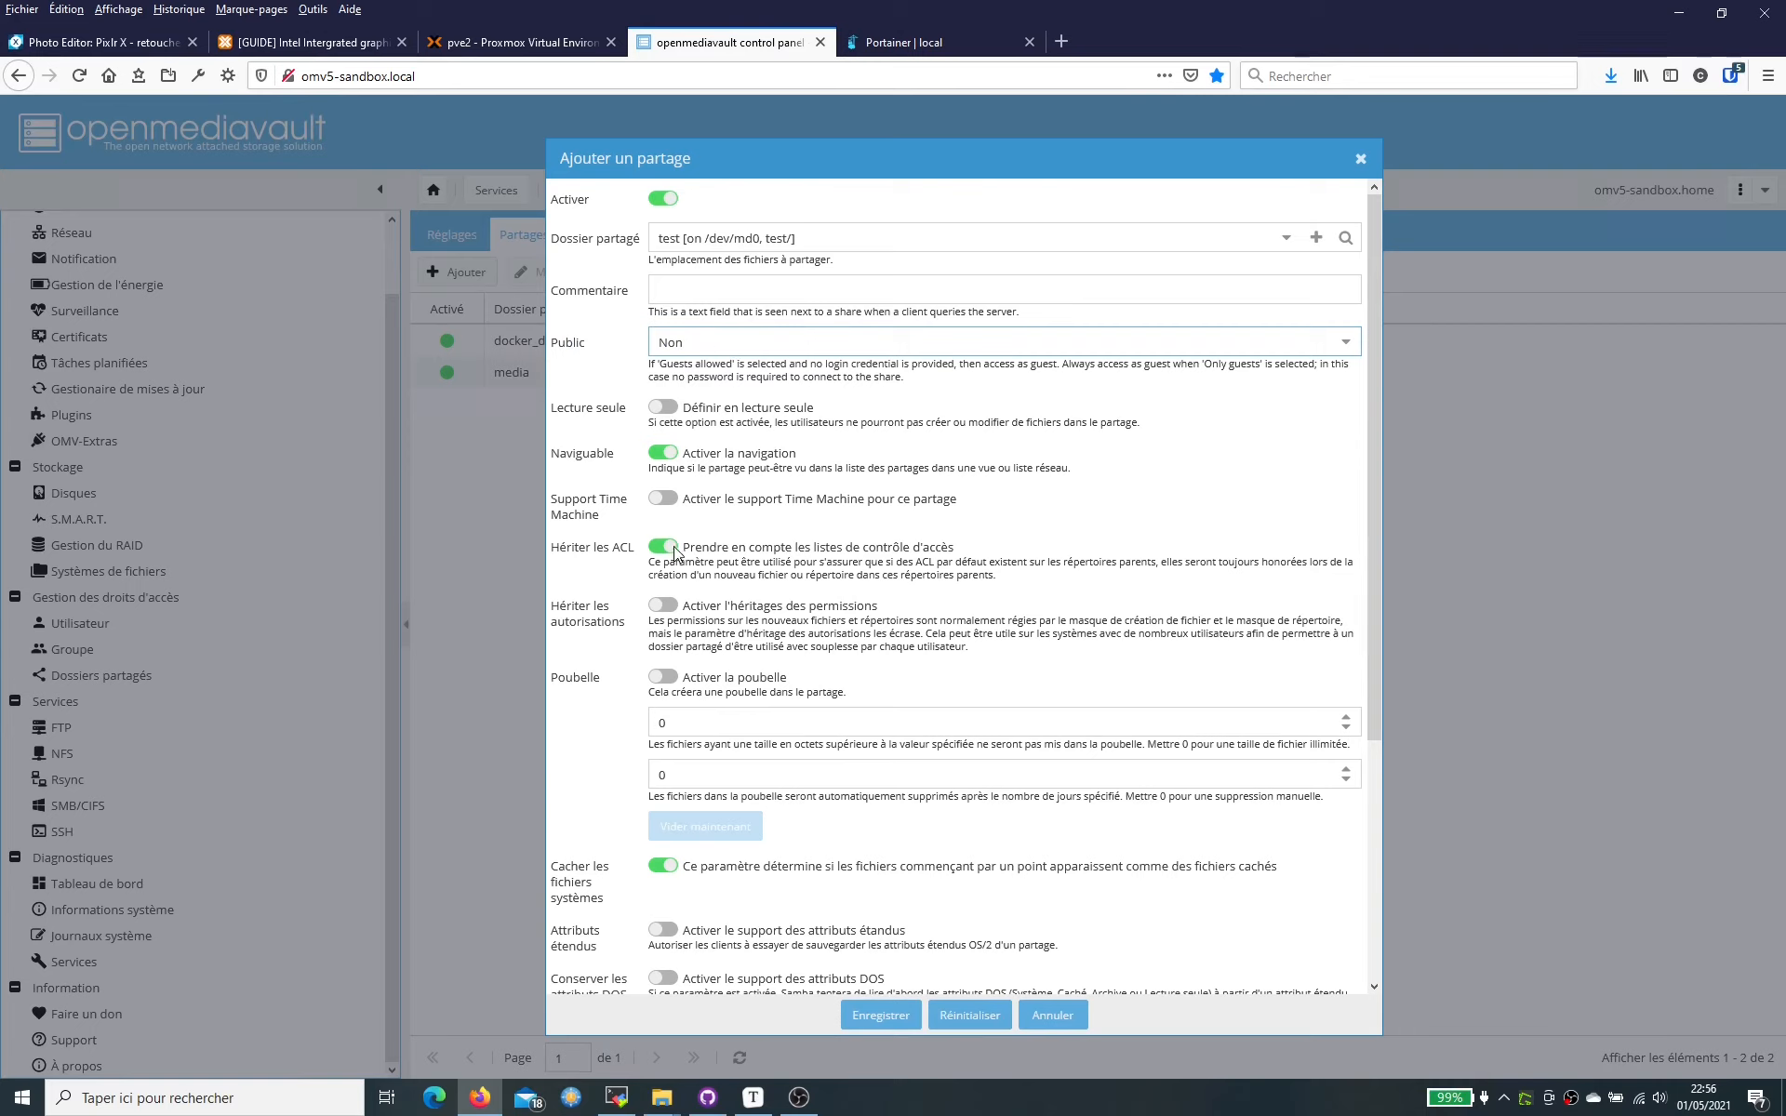
- Enable permission inheritance and a 7-day recycle bin, save the share, and apply the changes
{"action": "left_click", "coordinate": [664, 606]}
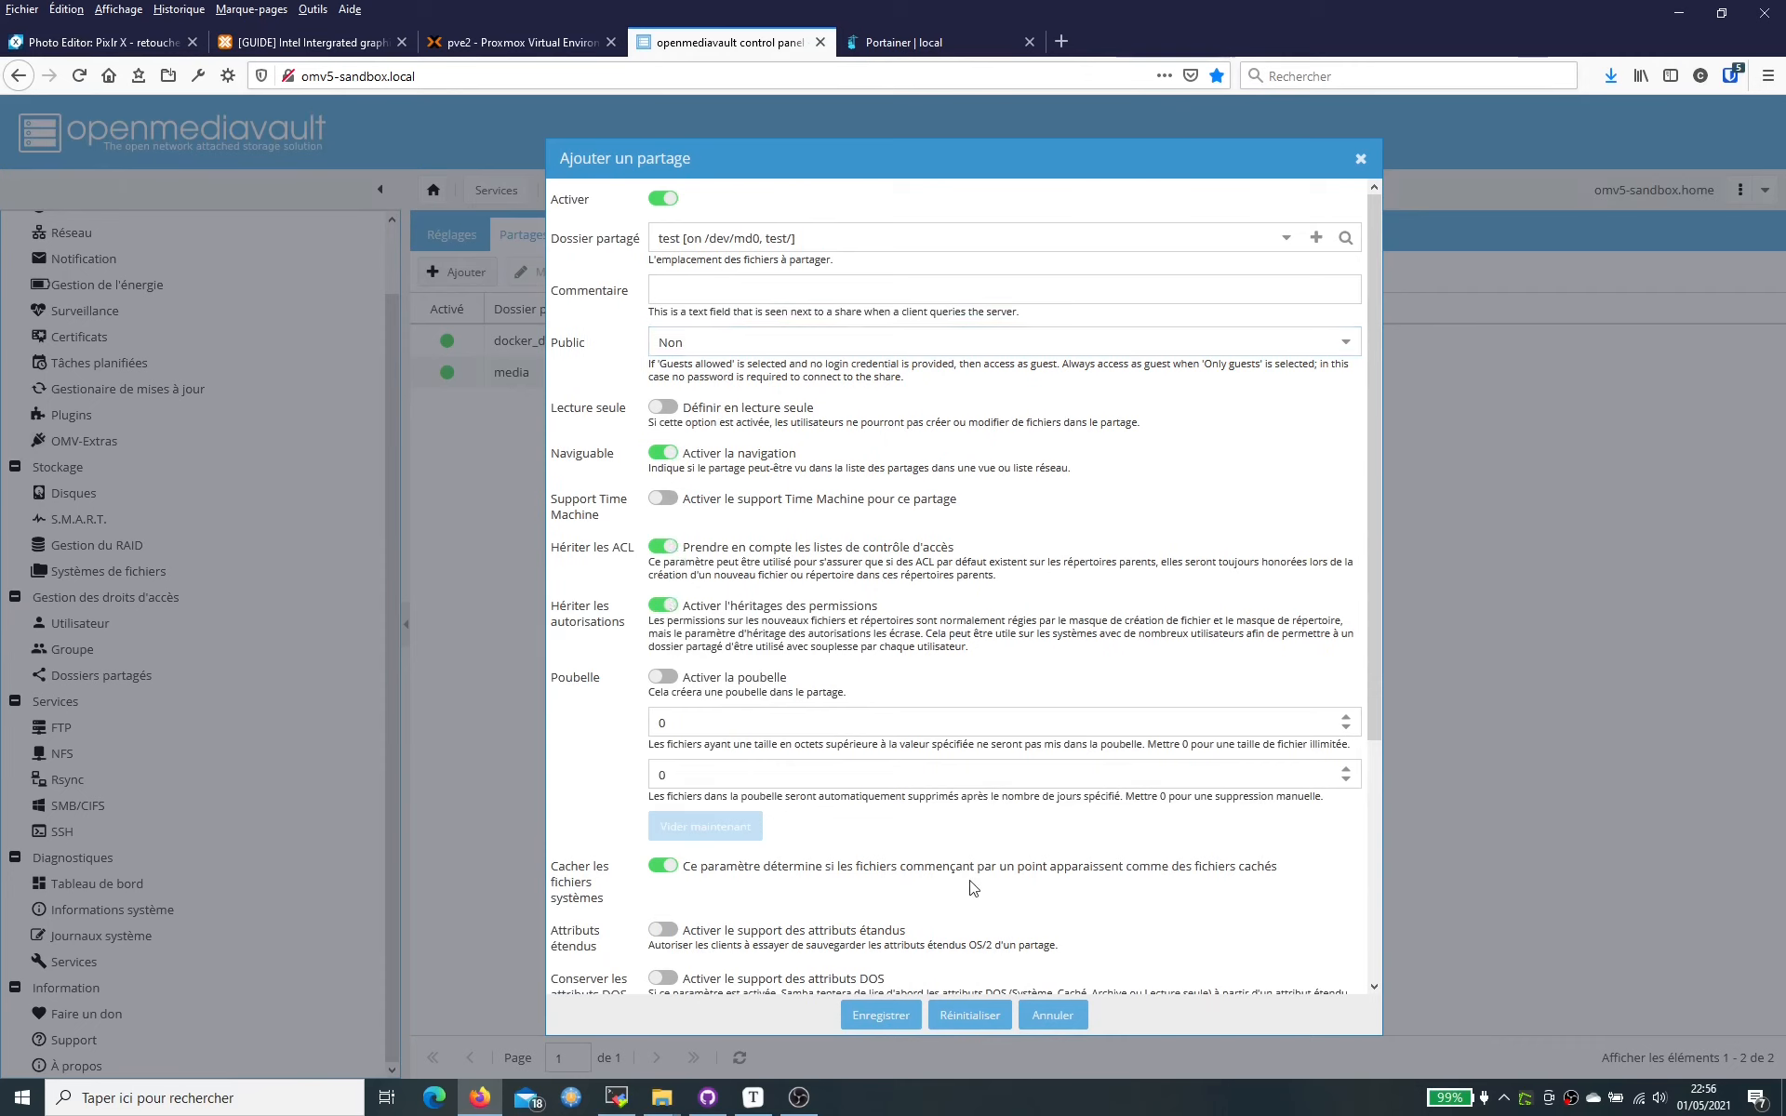
{"action": "left_click", "coordinate": [676, 681]}
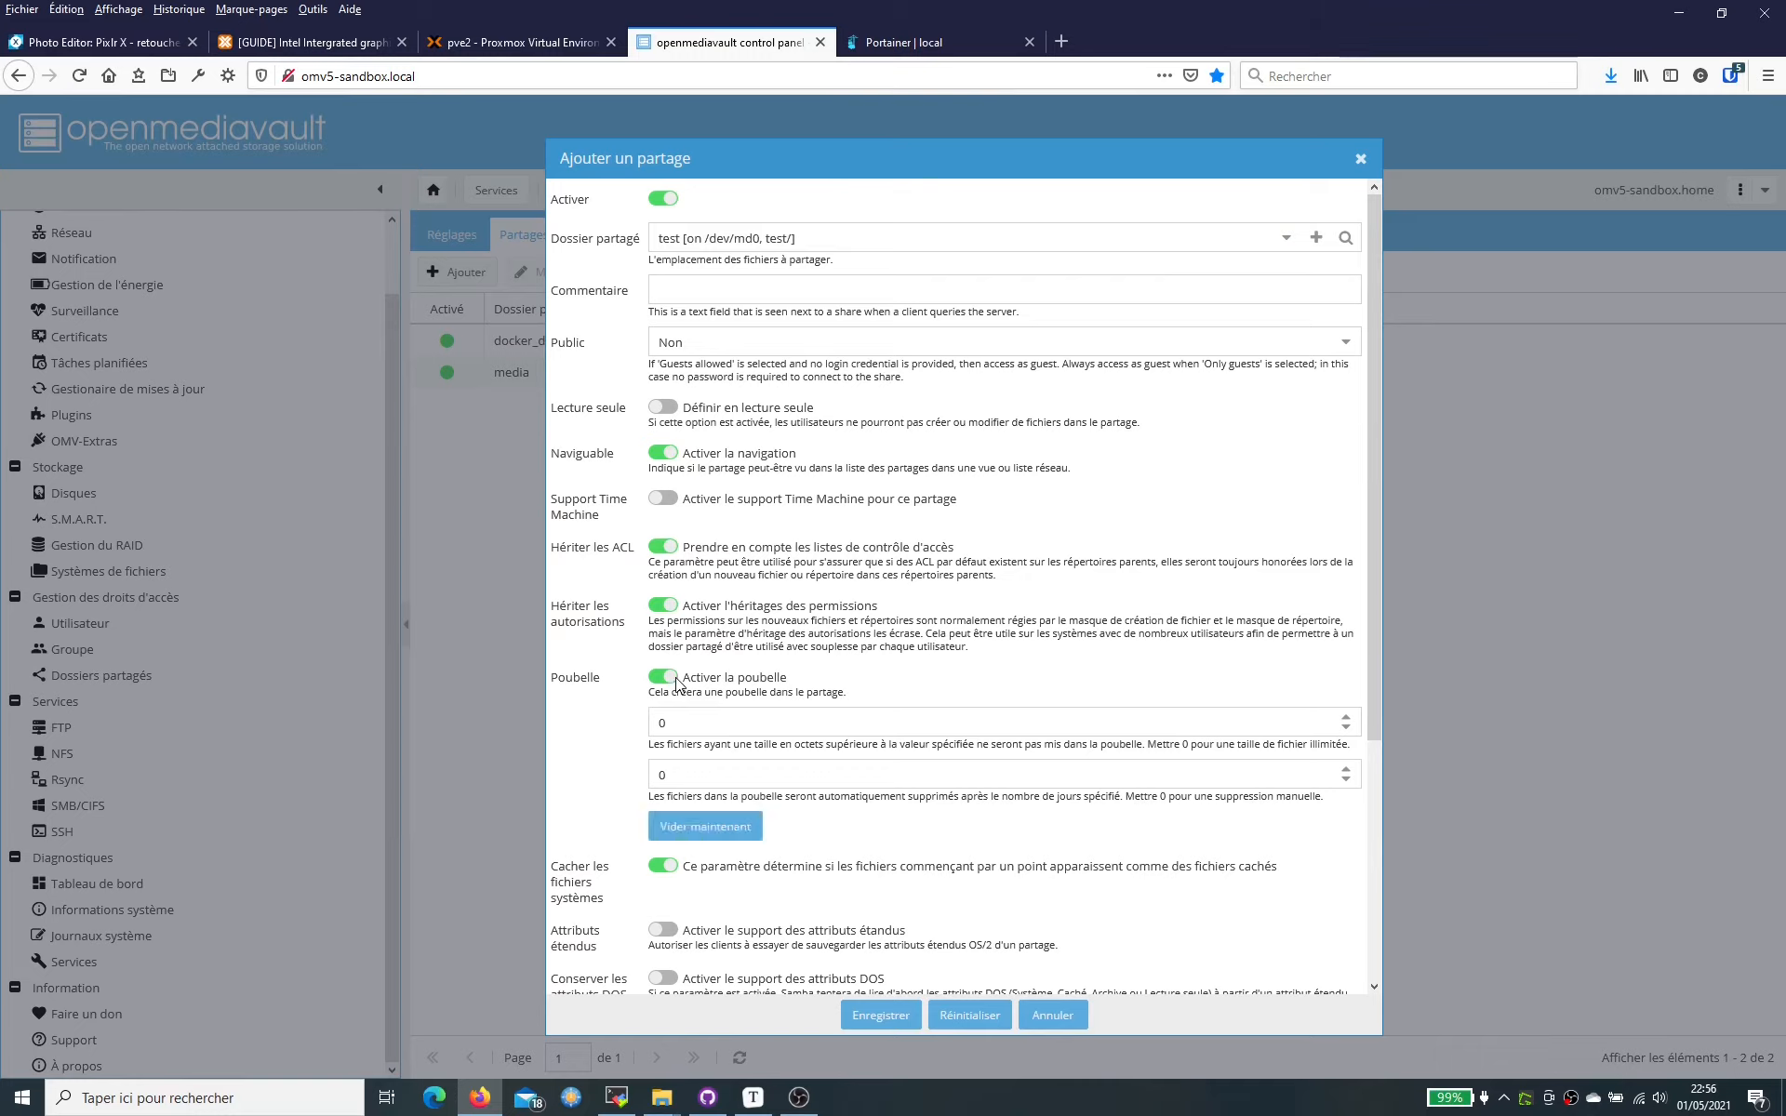
{"action": "double_click", "coordinate": [689, 774]}
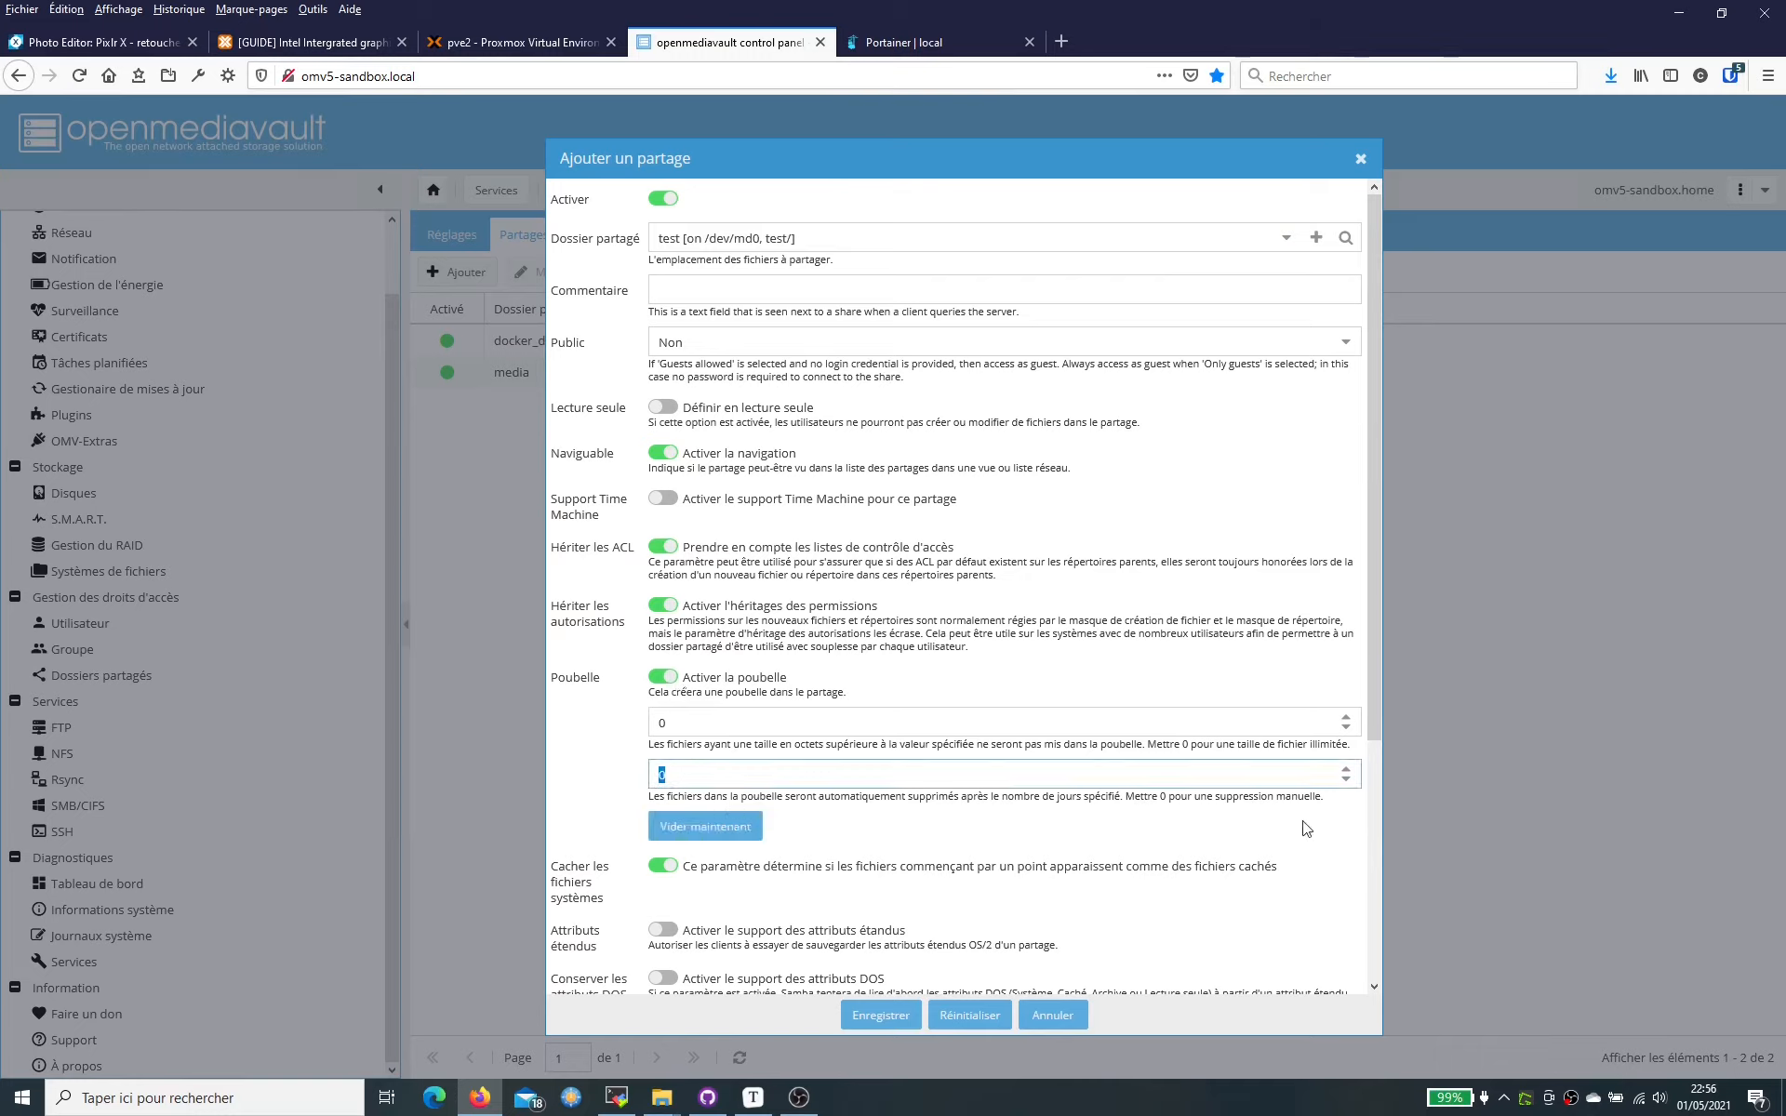
{"action": "type", "text": "7"}
{"action": "scroll", "coordinate": [1098, 772], "scroll_direction": "down", "scroll_amount": 5}
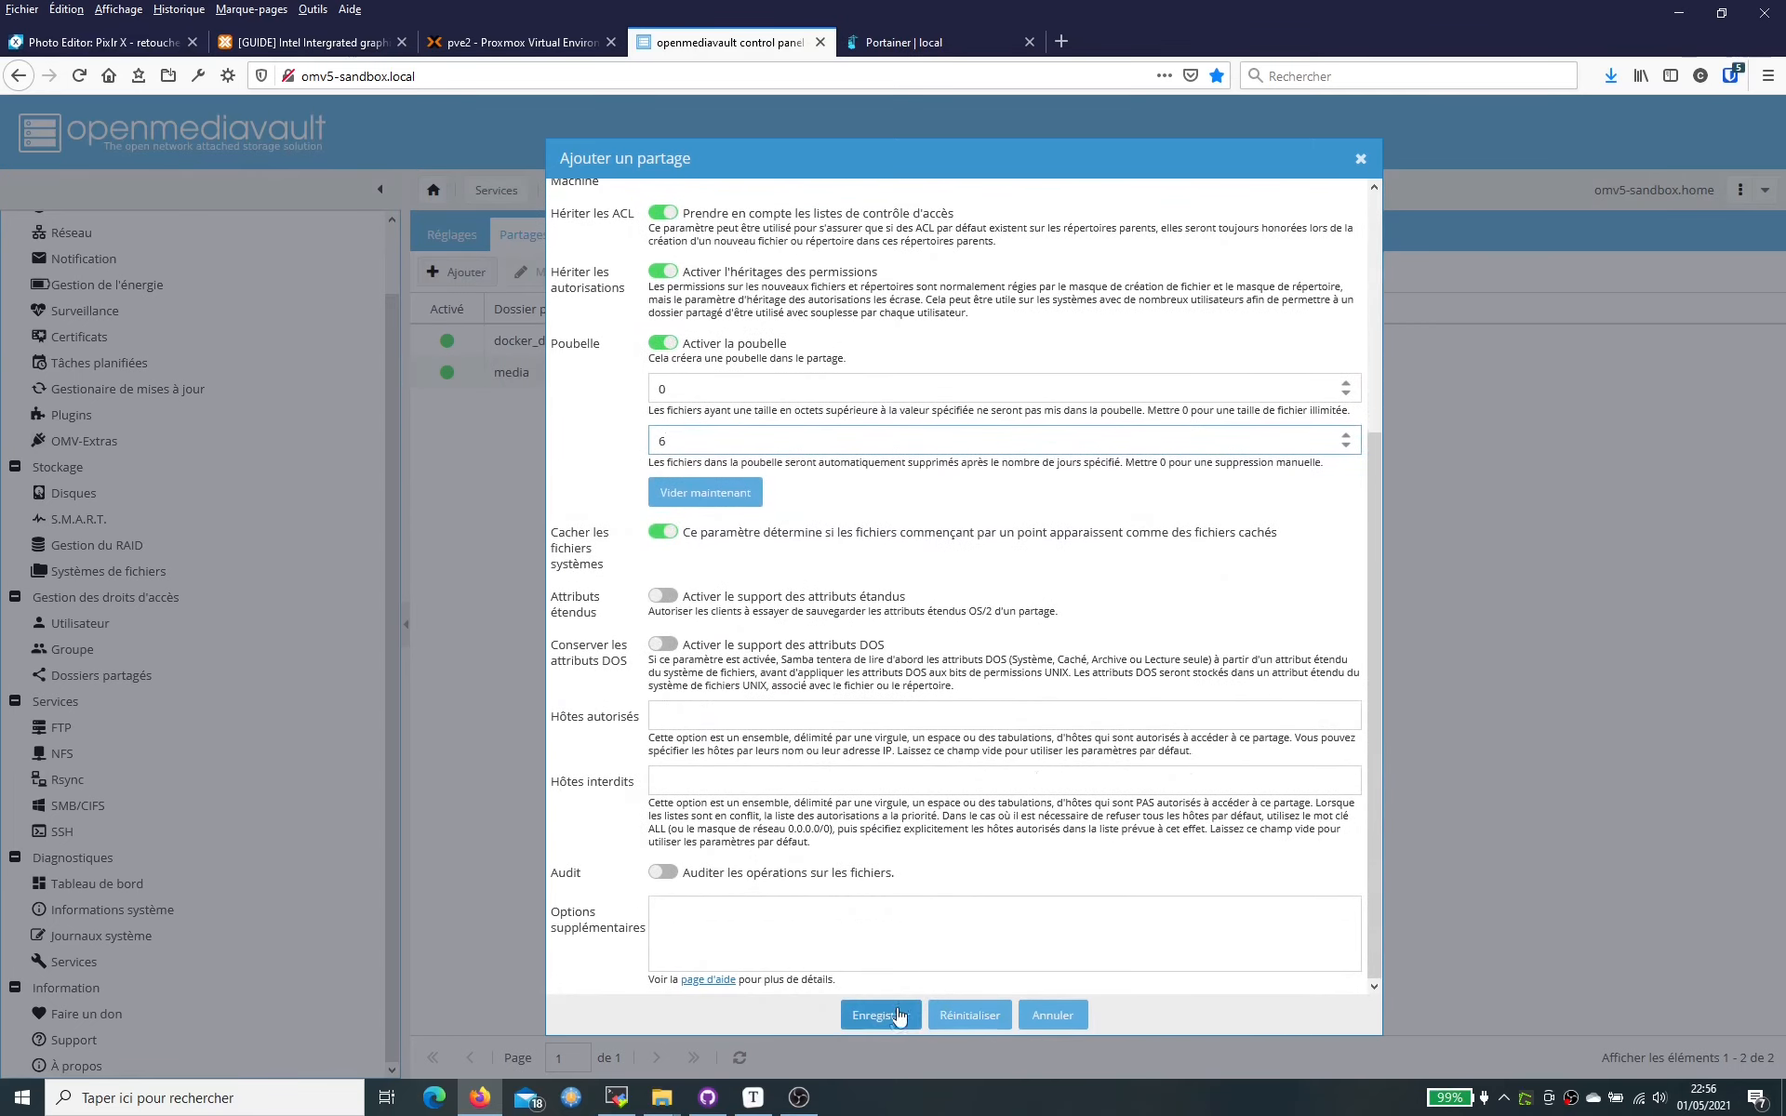
{"action": "left_click", "coordinate": [897, 1014]}
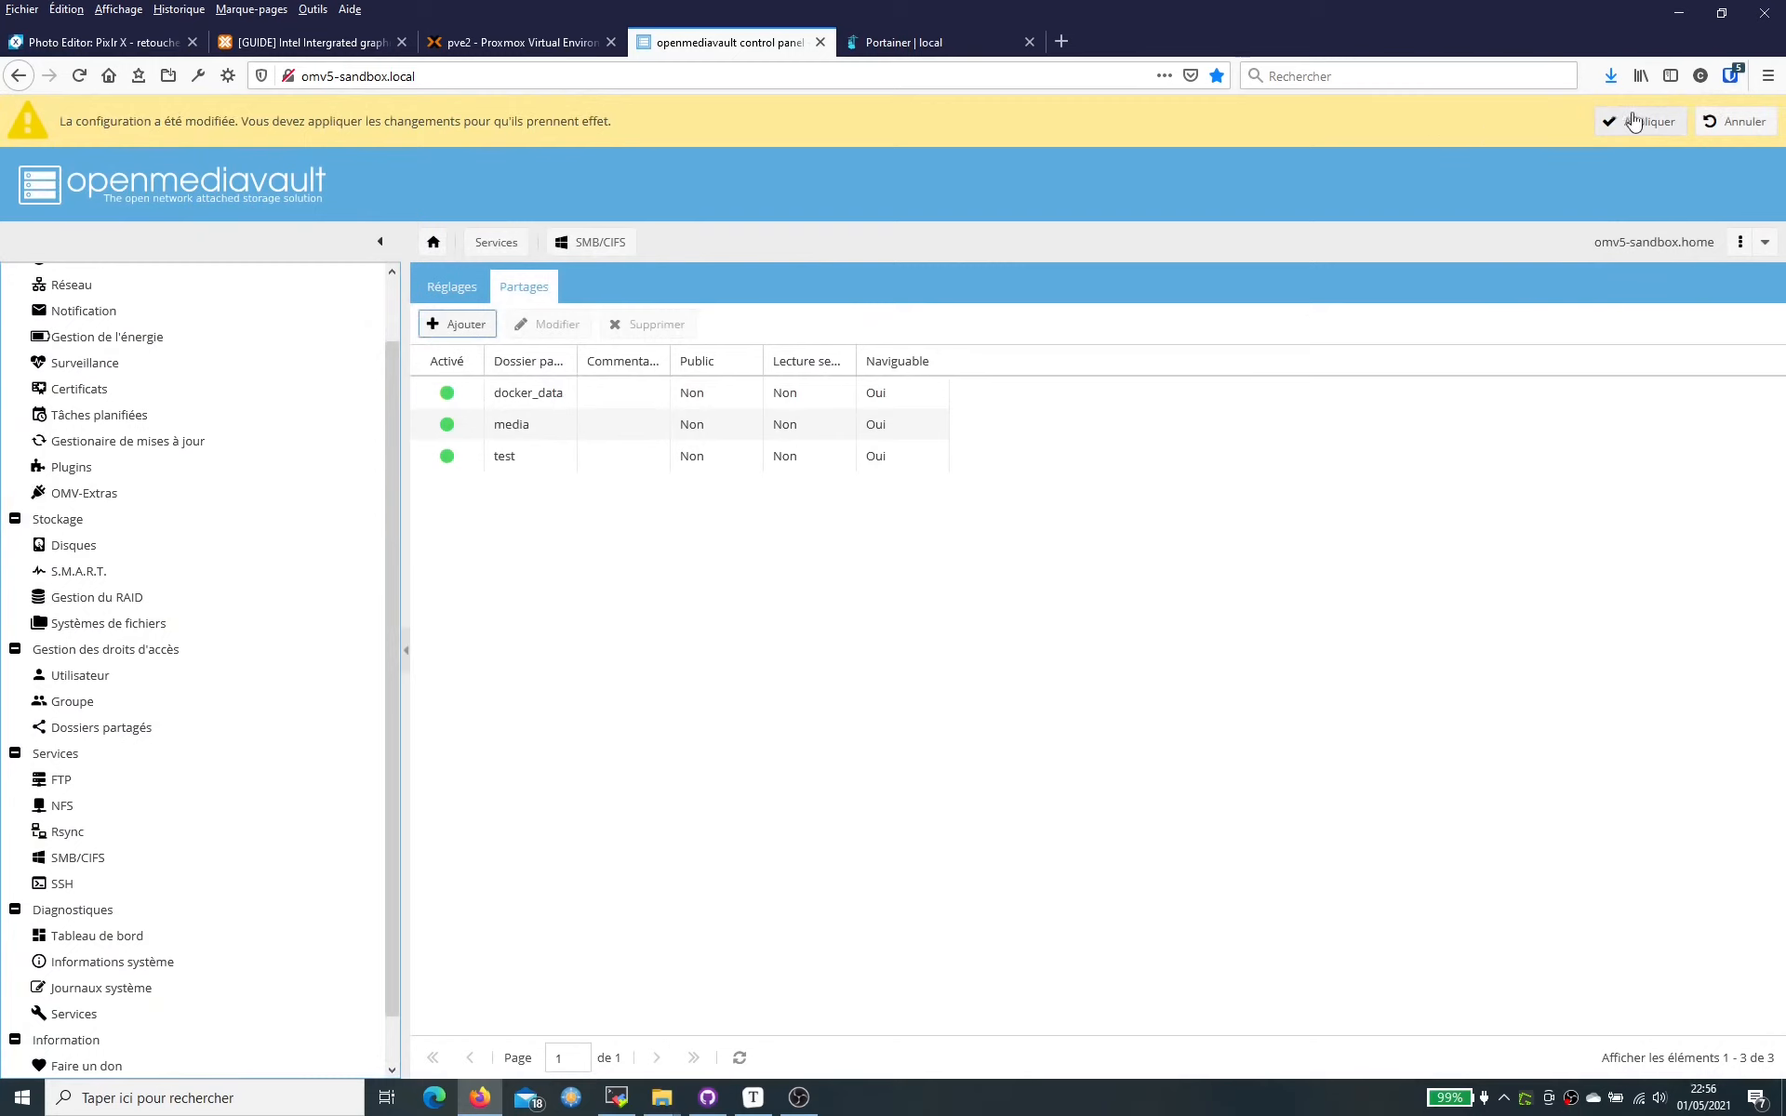
{"action": "left_click", "coordinate": [1635, 121]}
- Confirm the SMB configuration change and view the user accounts list
{"action": "left_click", "coordinate": [851, 637]}
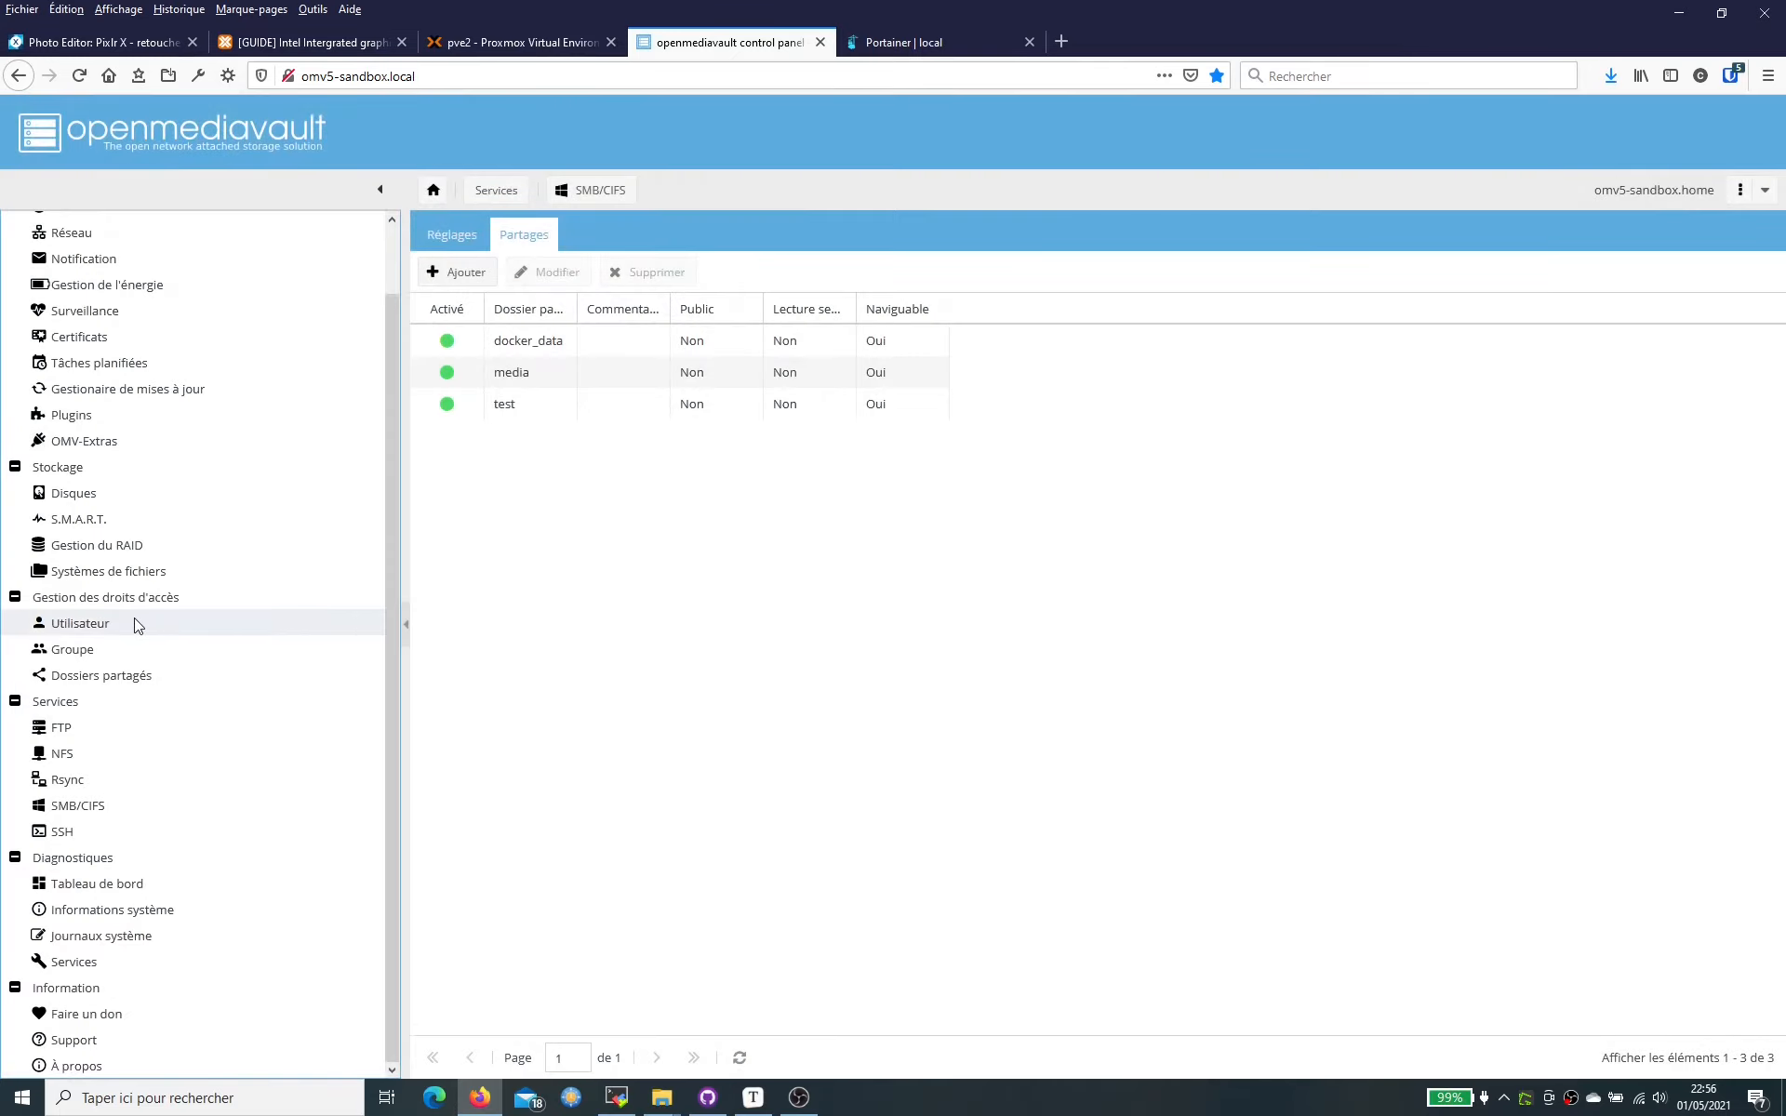
{"action": "left_click", "coordinate": [138, 625]}
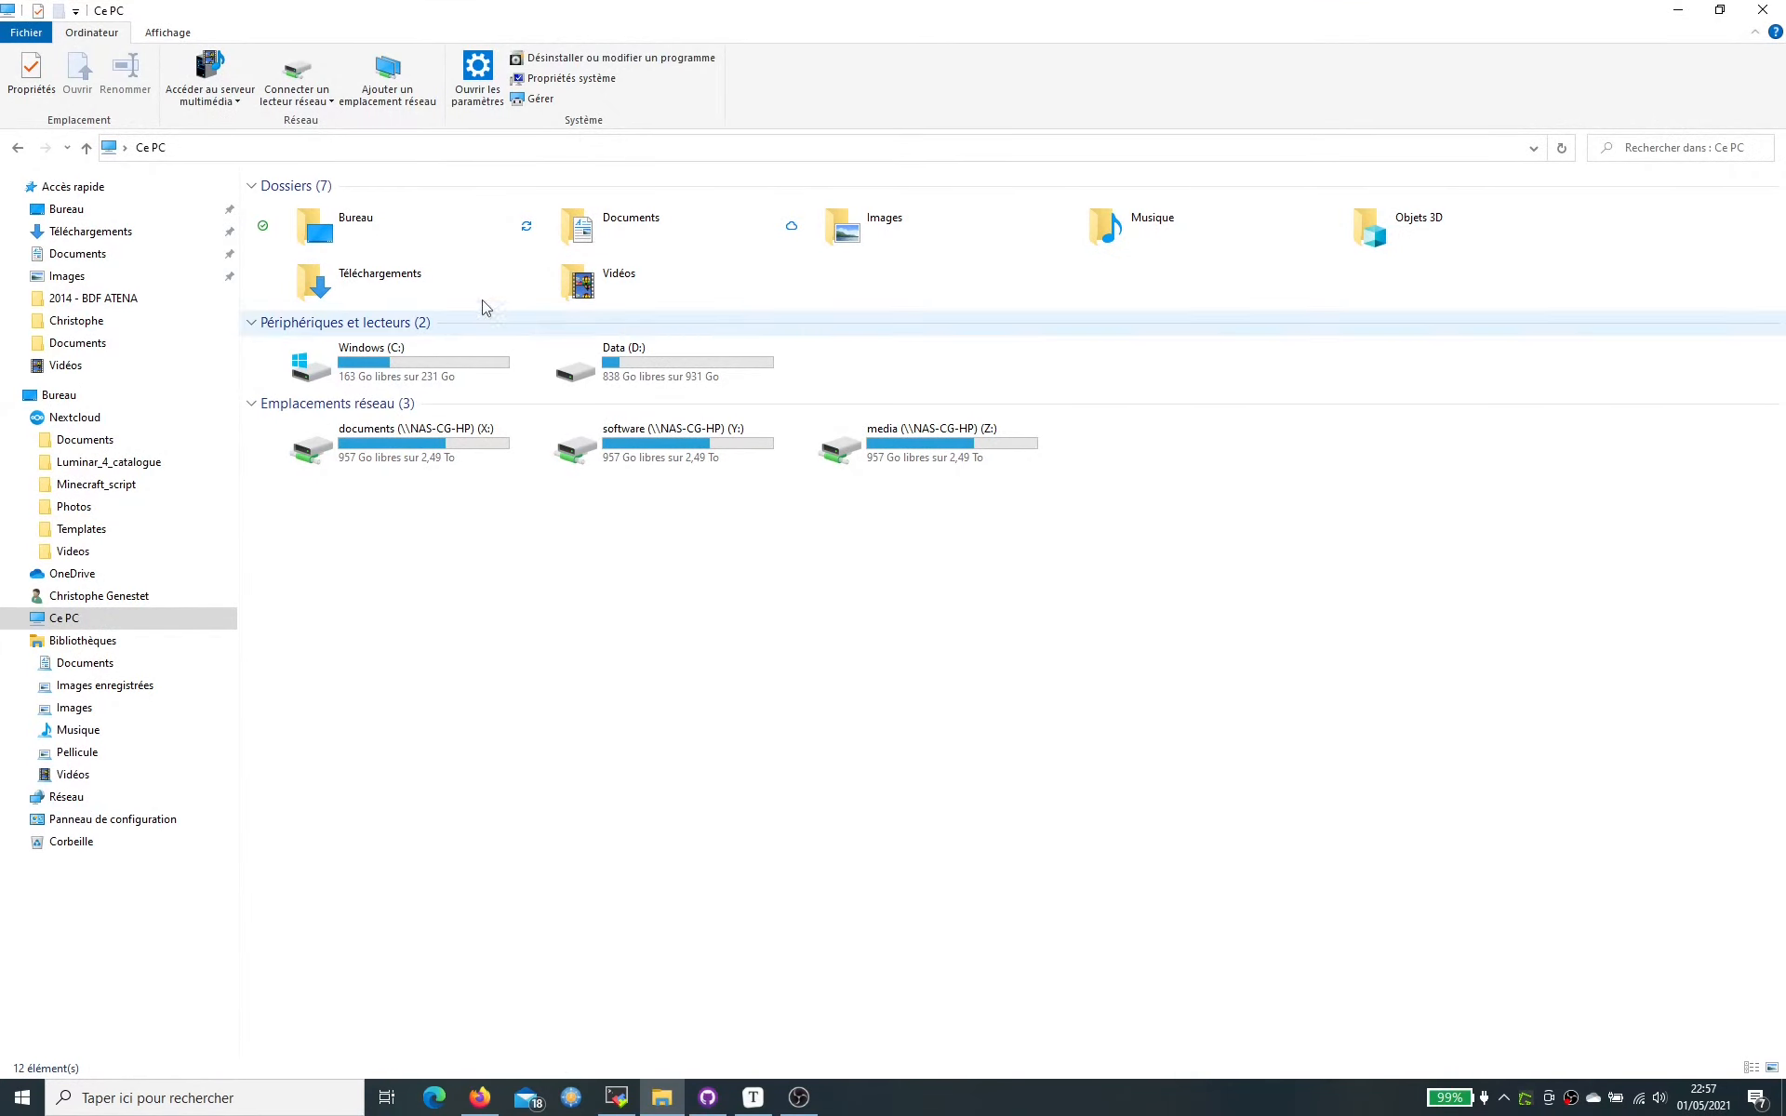
- Map drive W: to \\OMV5-SANDBOX\test, connecting with different credentials
{"action": "left_click", "coordinate": [299, 73]}
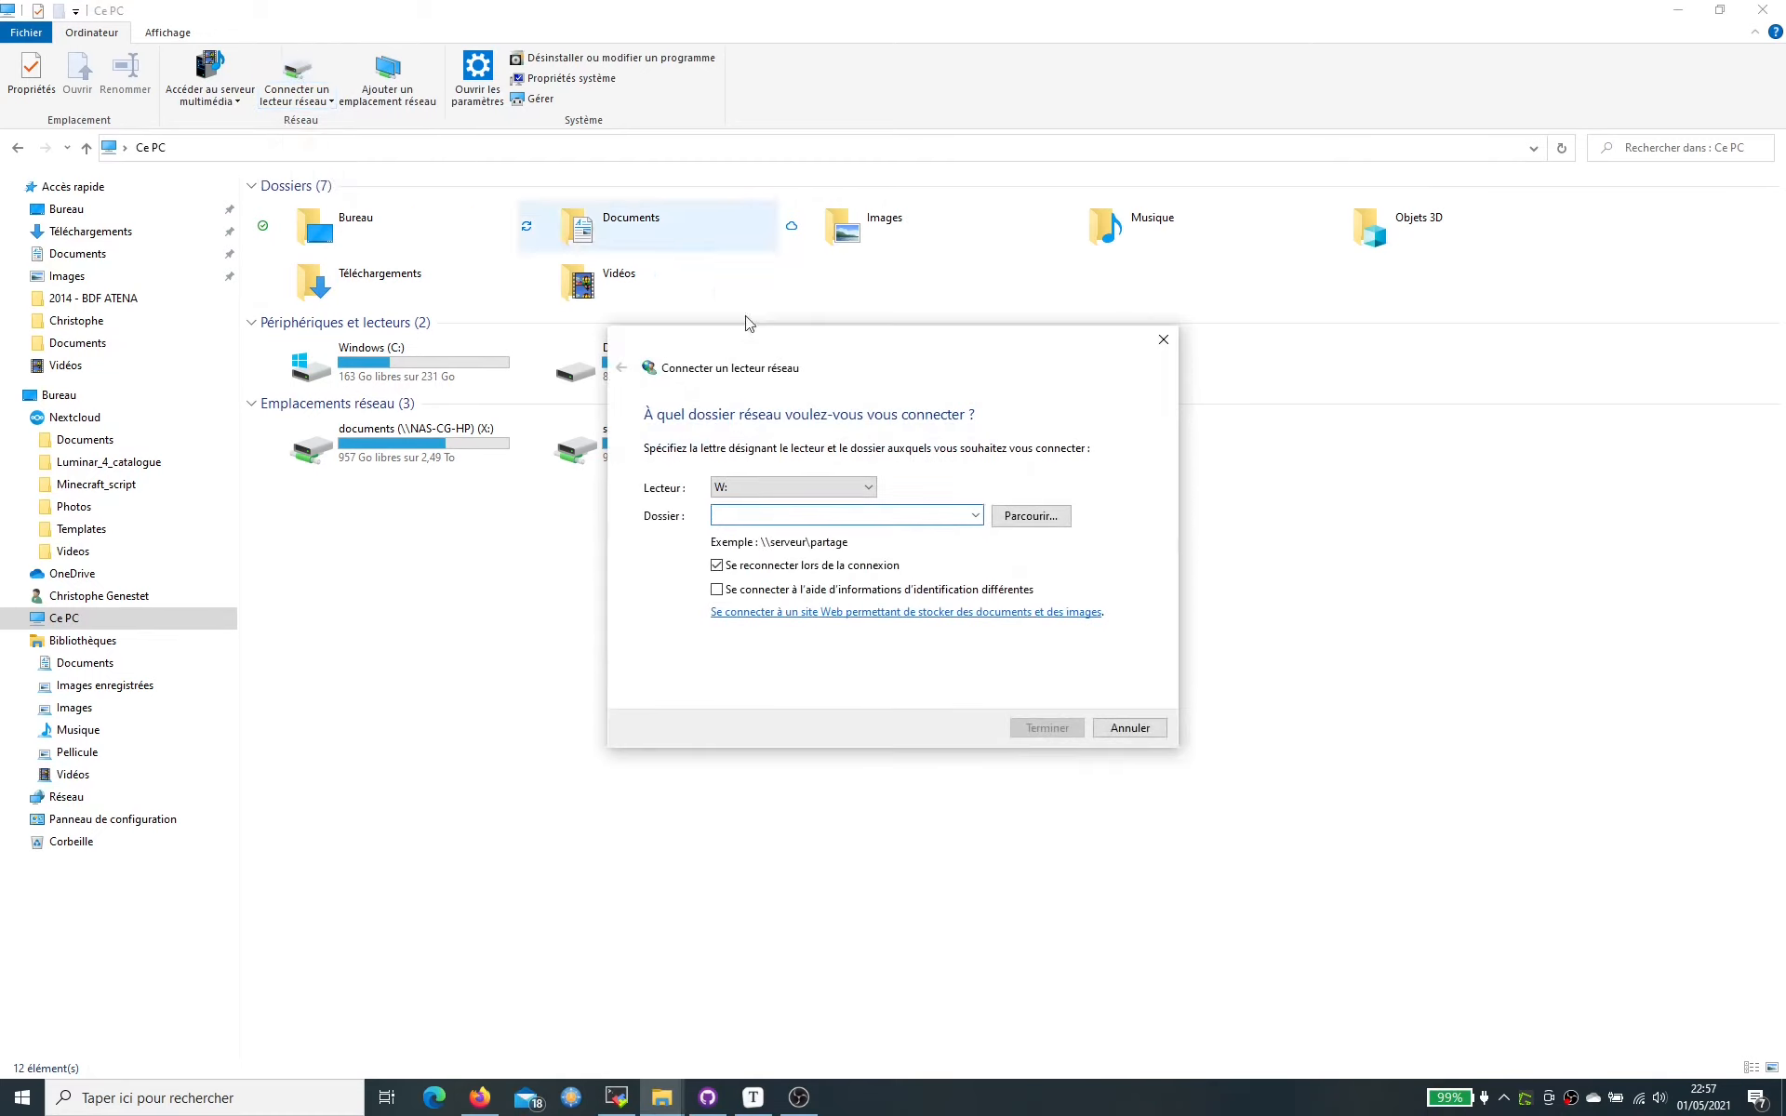
{"action": "left_click", "coordinate": [870, 487]}
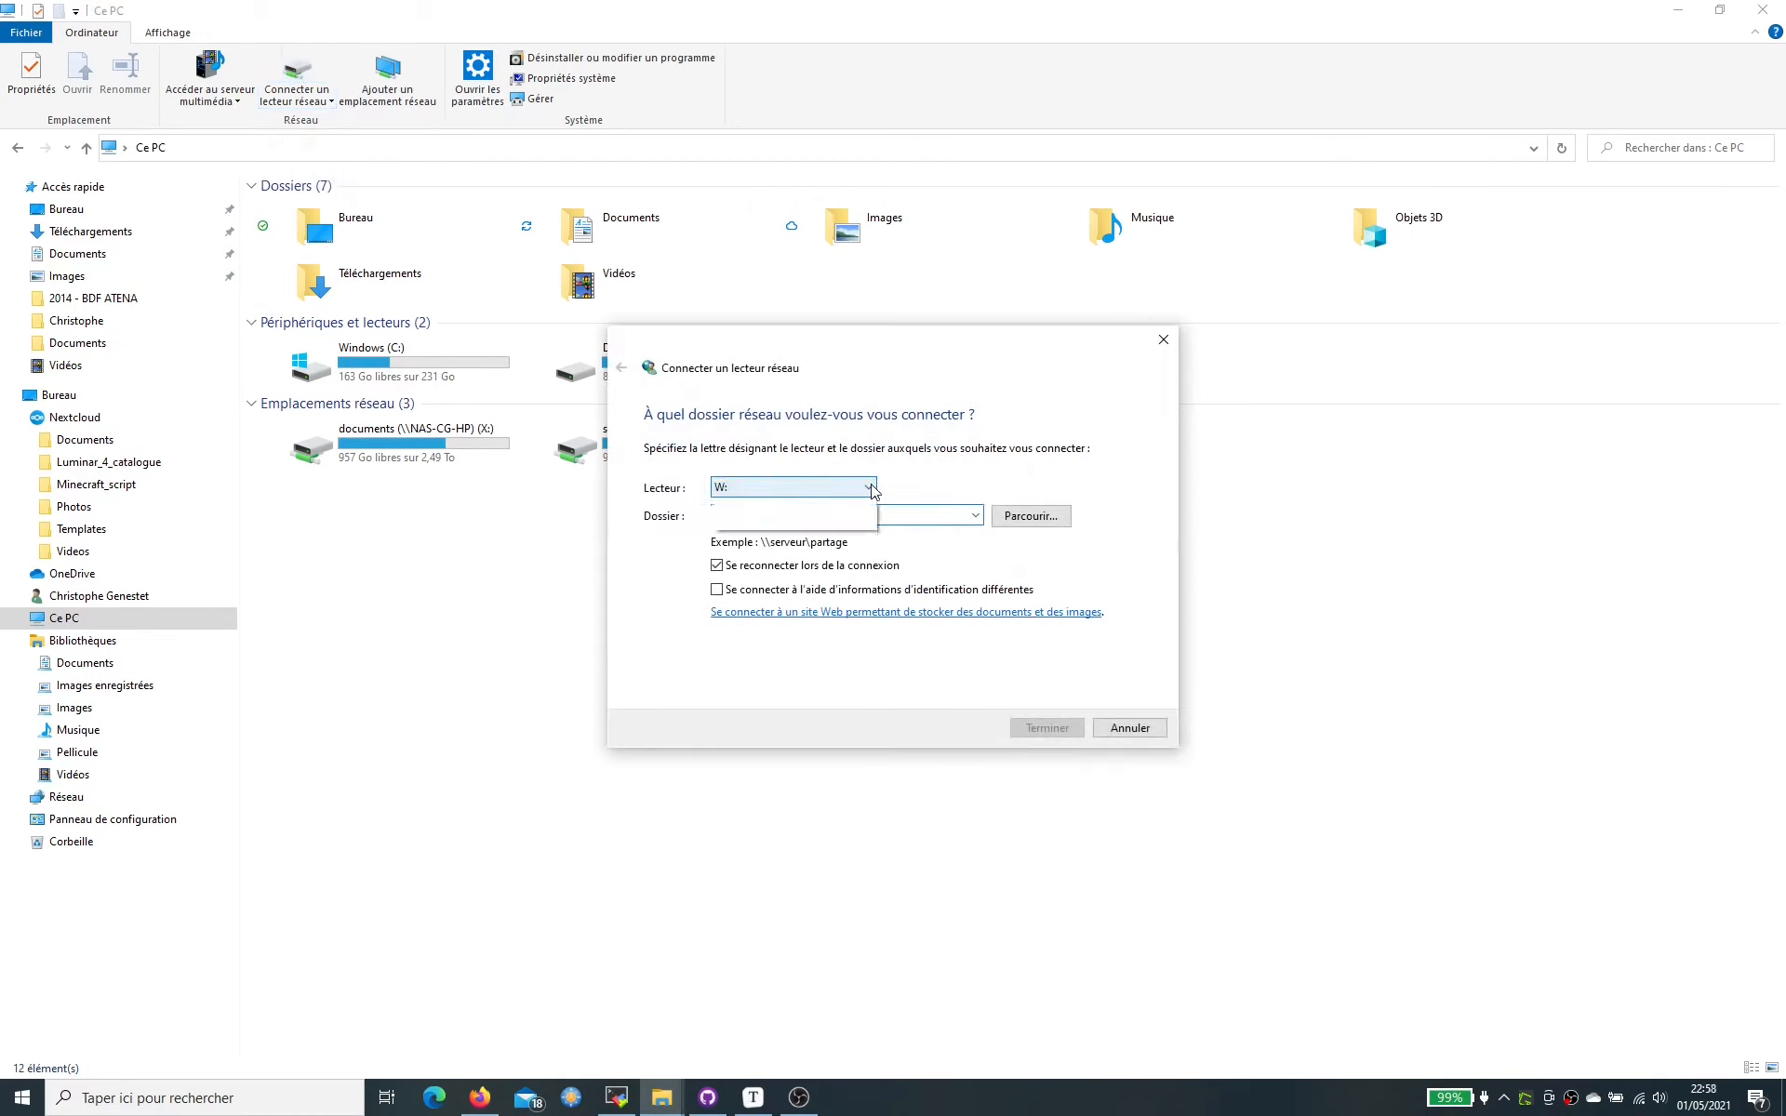
{"action": "left_click", "coordinate": [872, 490]}
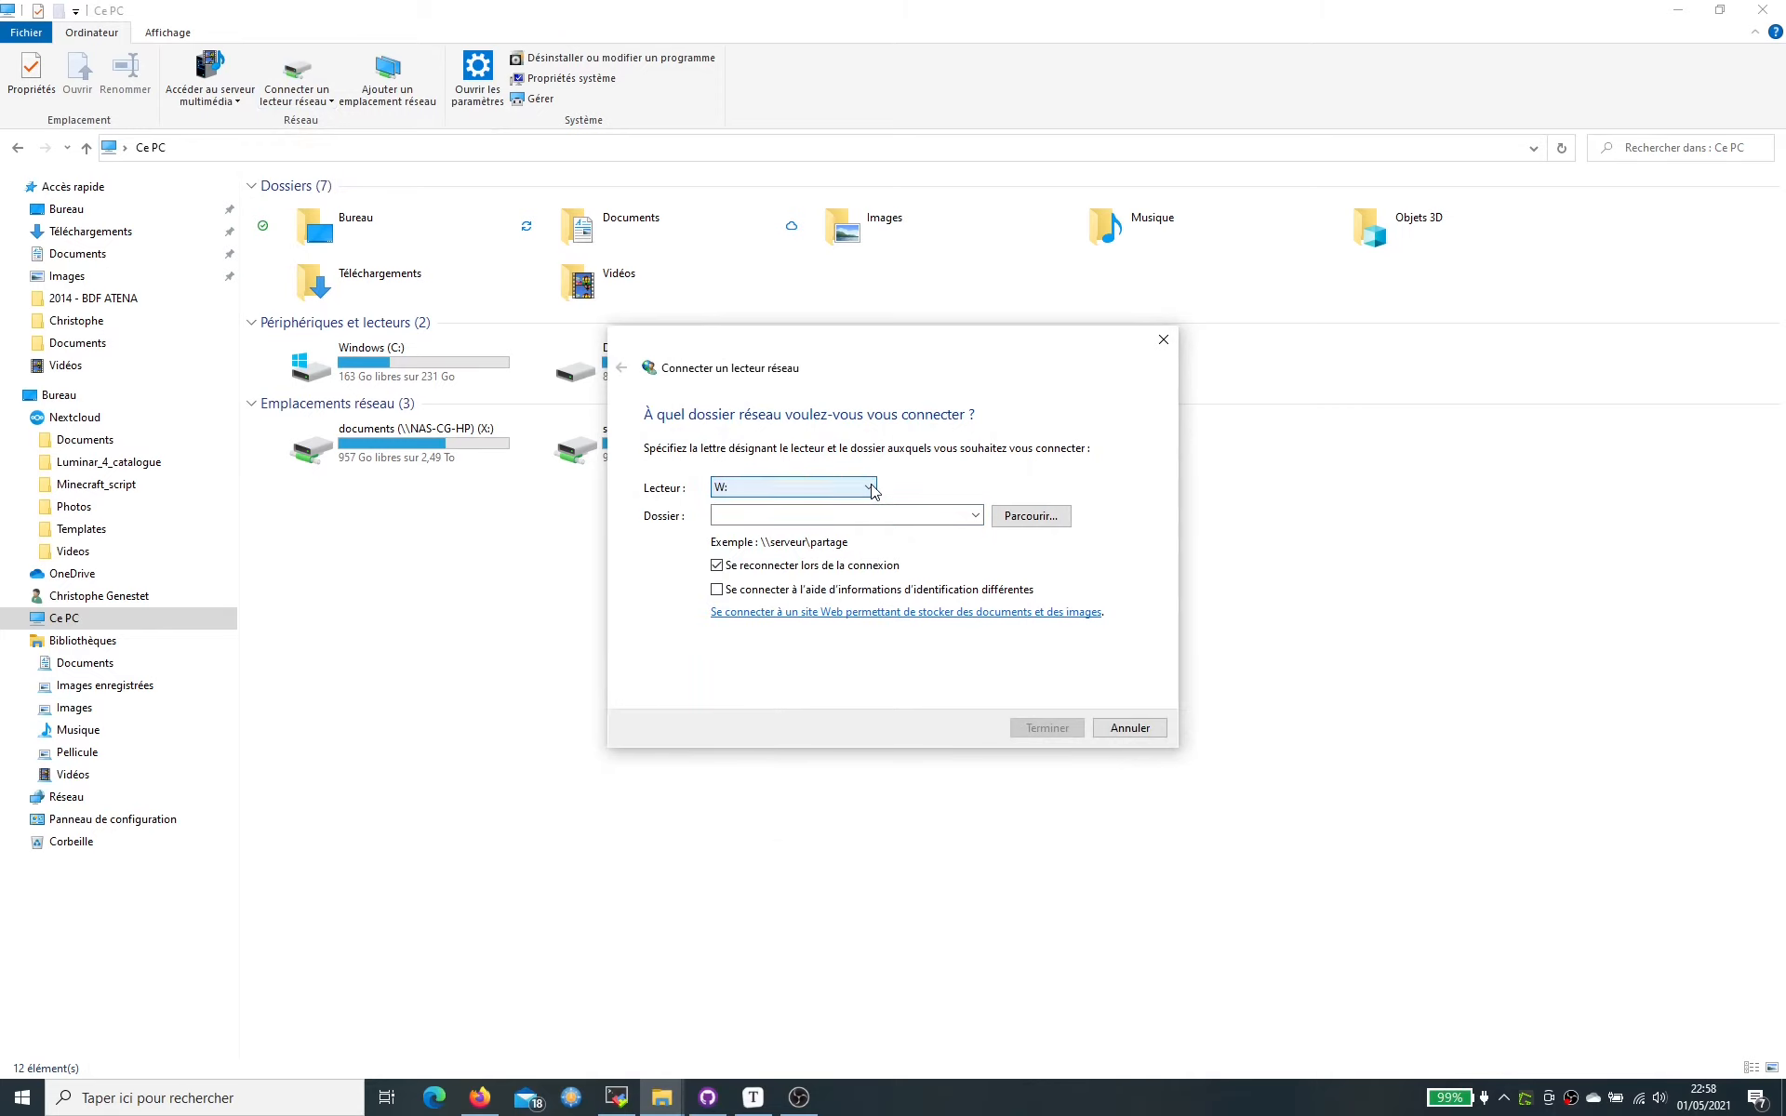
{"action": "left_click", "coordinate": [1062, 524]}
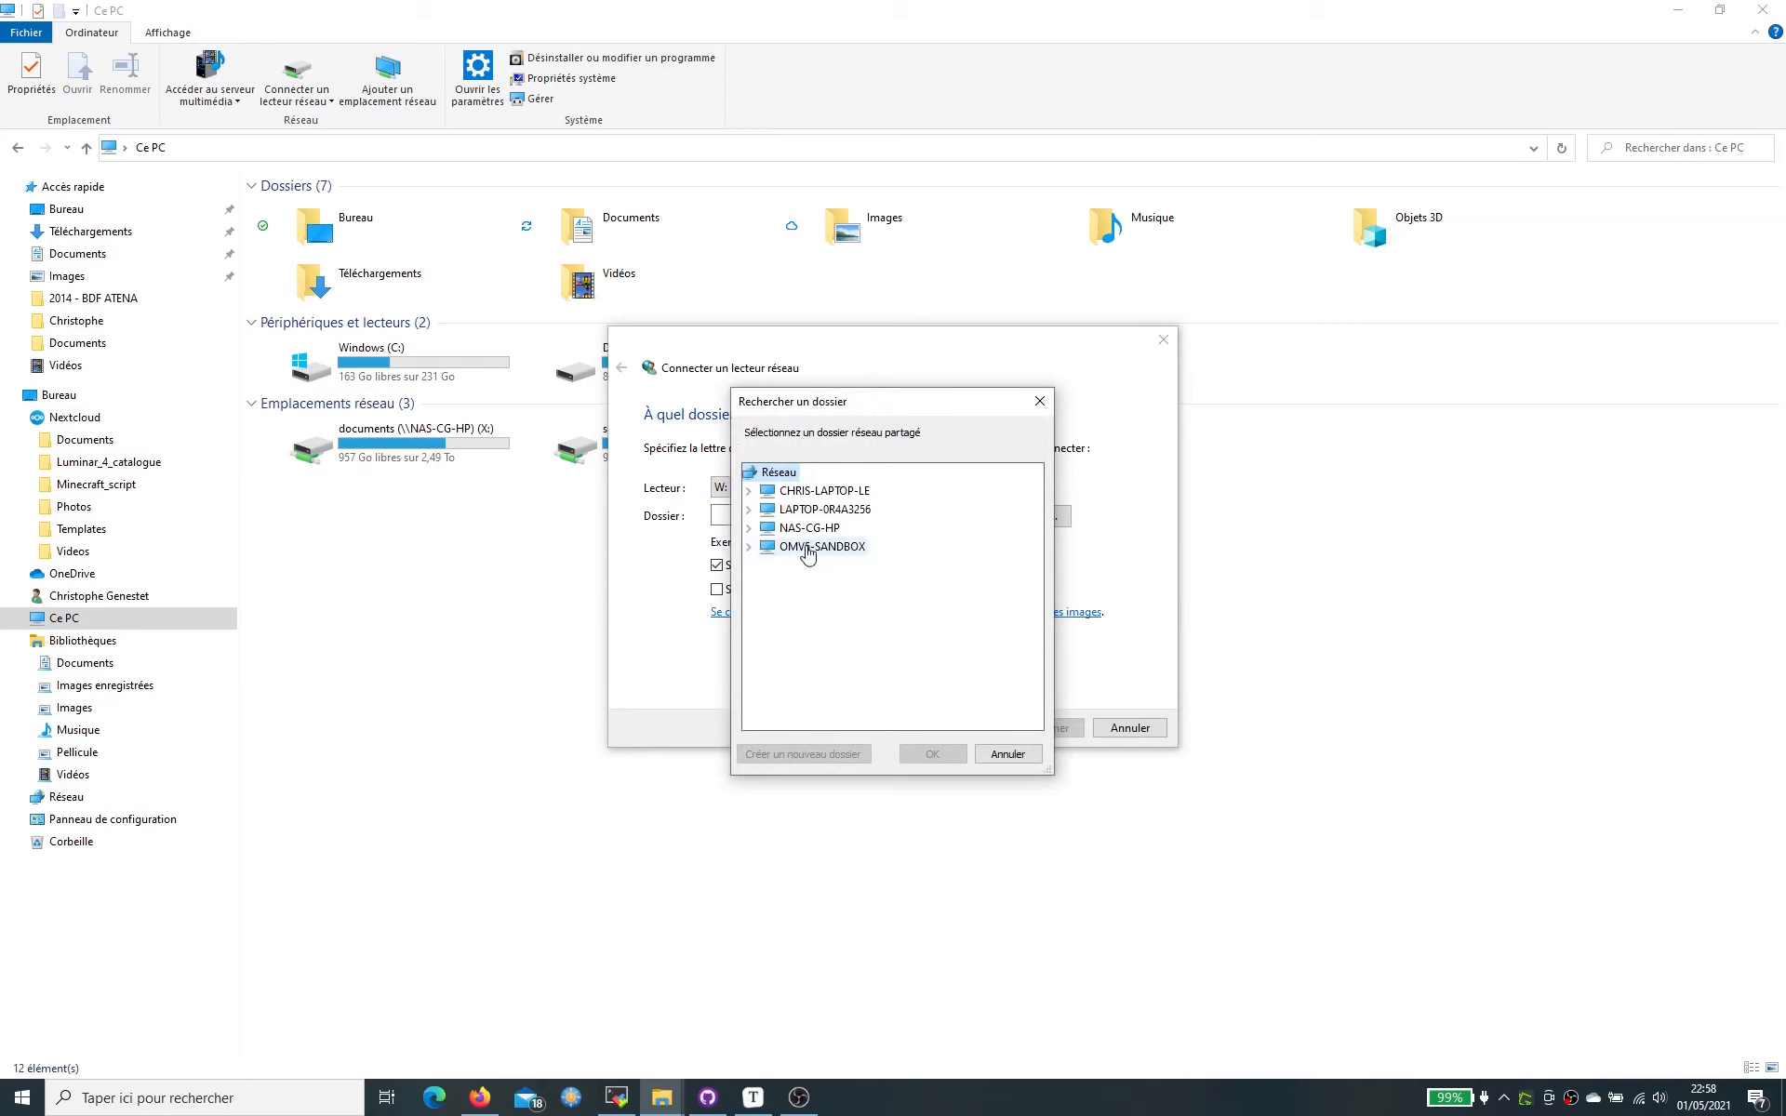
{"action": "double_click", "coordinate": [805, 551]}
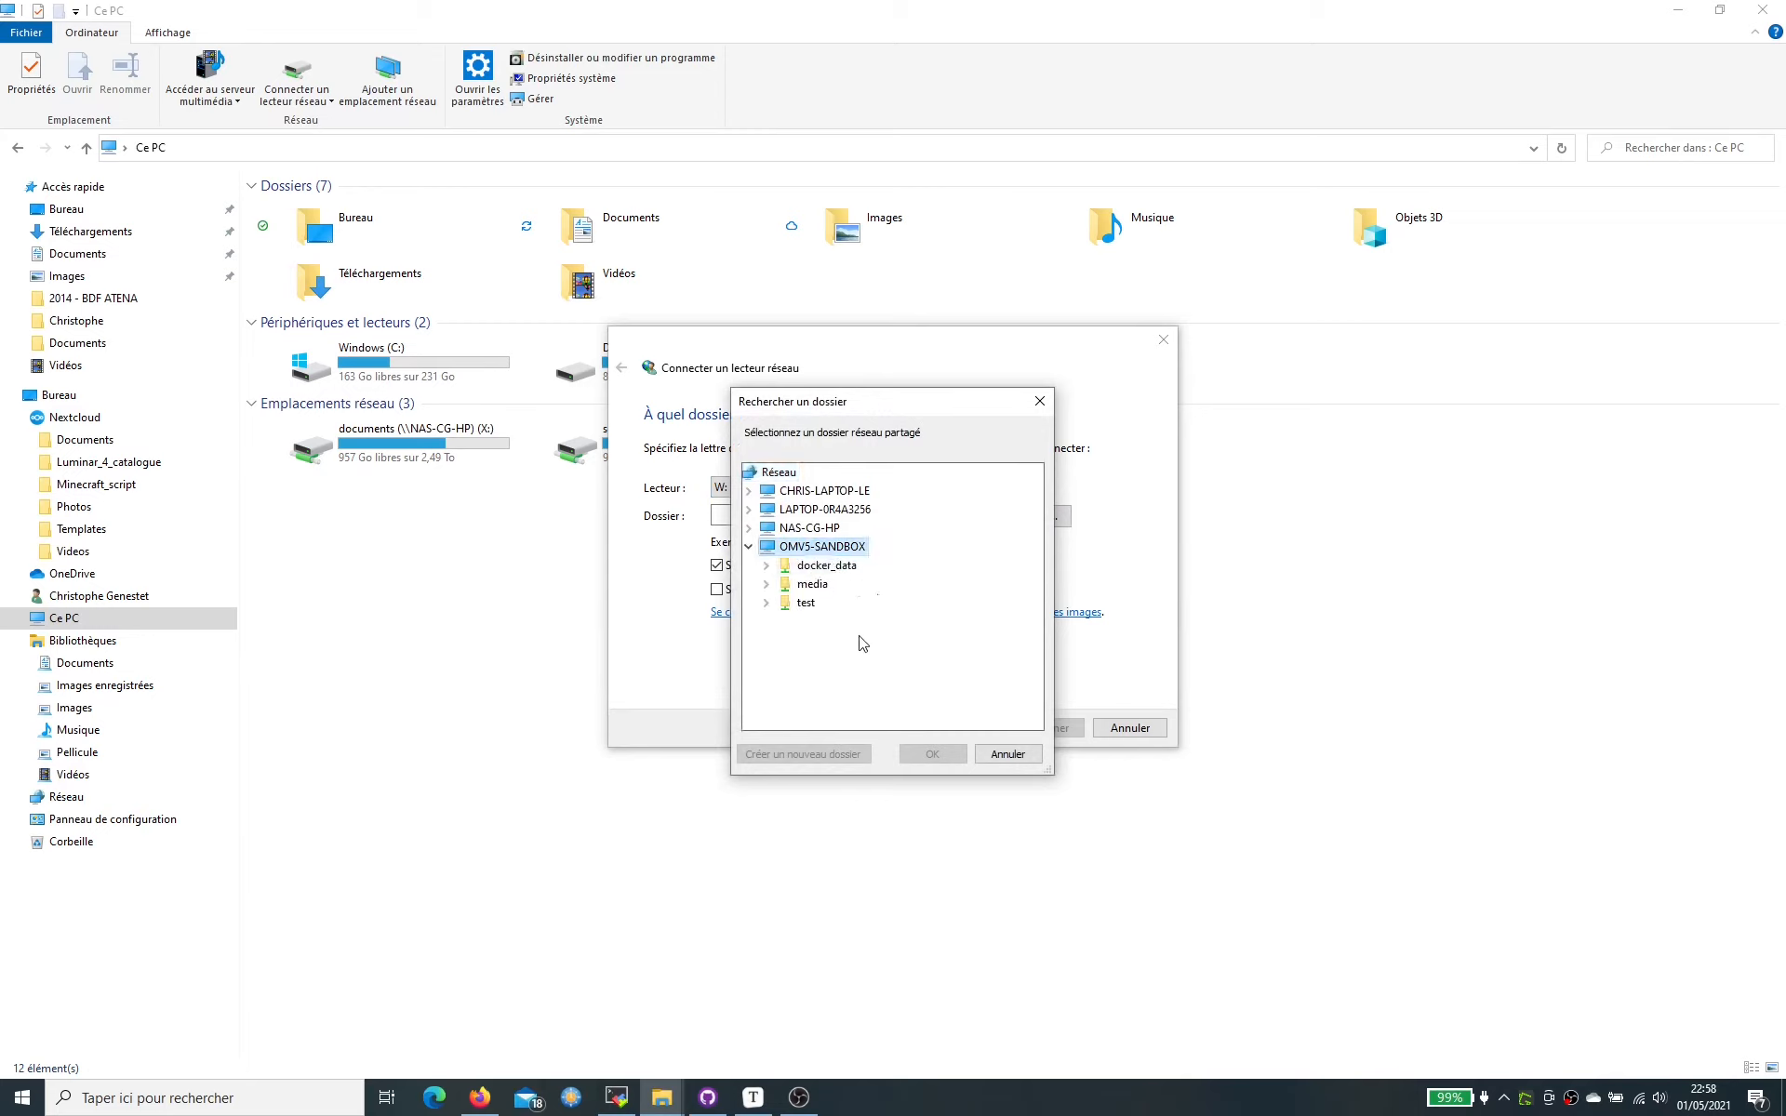
{"action": "left_click", "coordinate": [810, 604]}
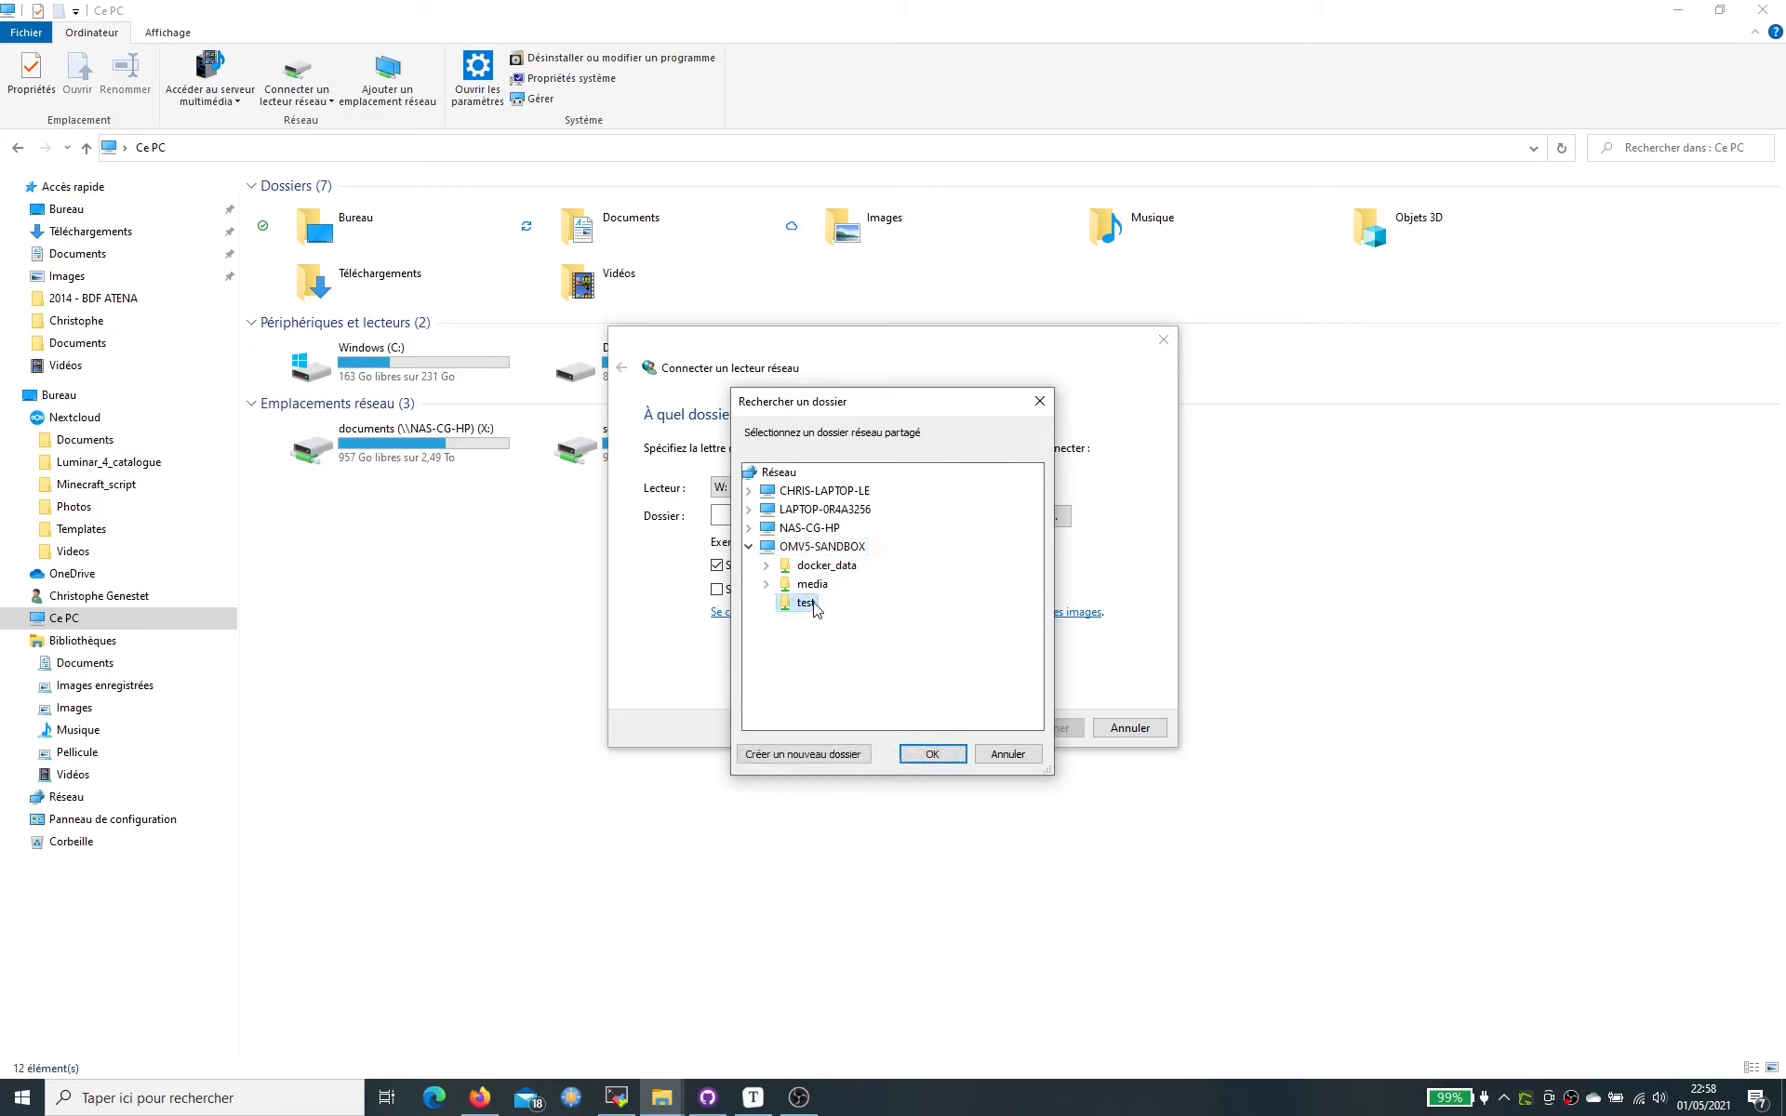
{"action": "left_click", "coordinate": [932, 754]}
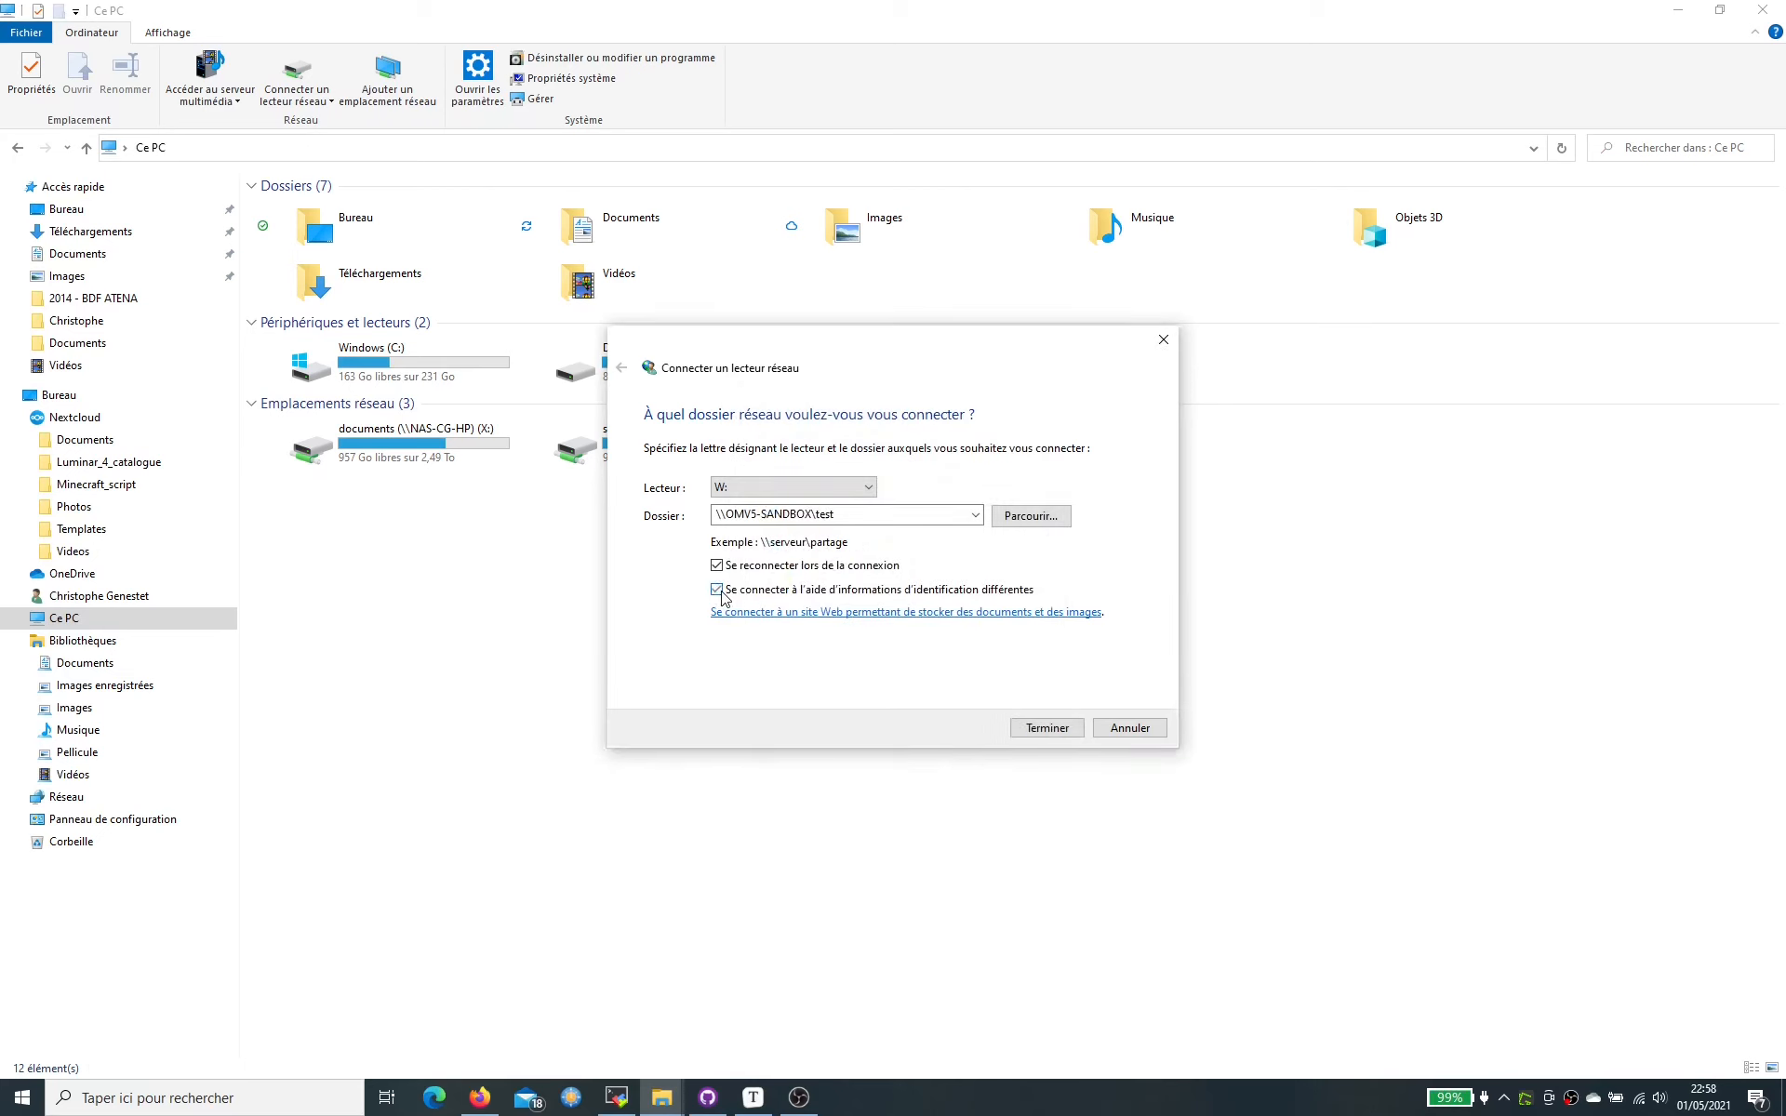
{"action": "left_click", "coordinate": [1057, 736]}
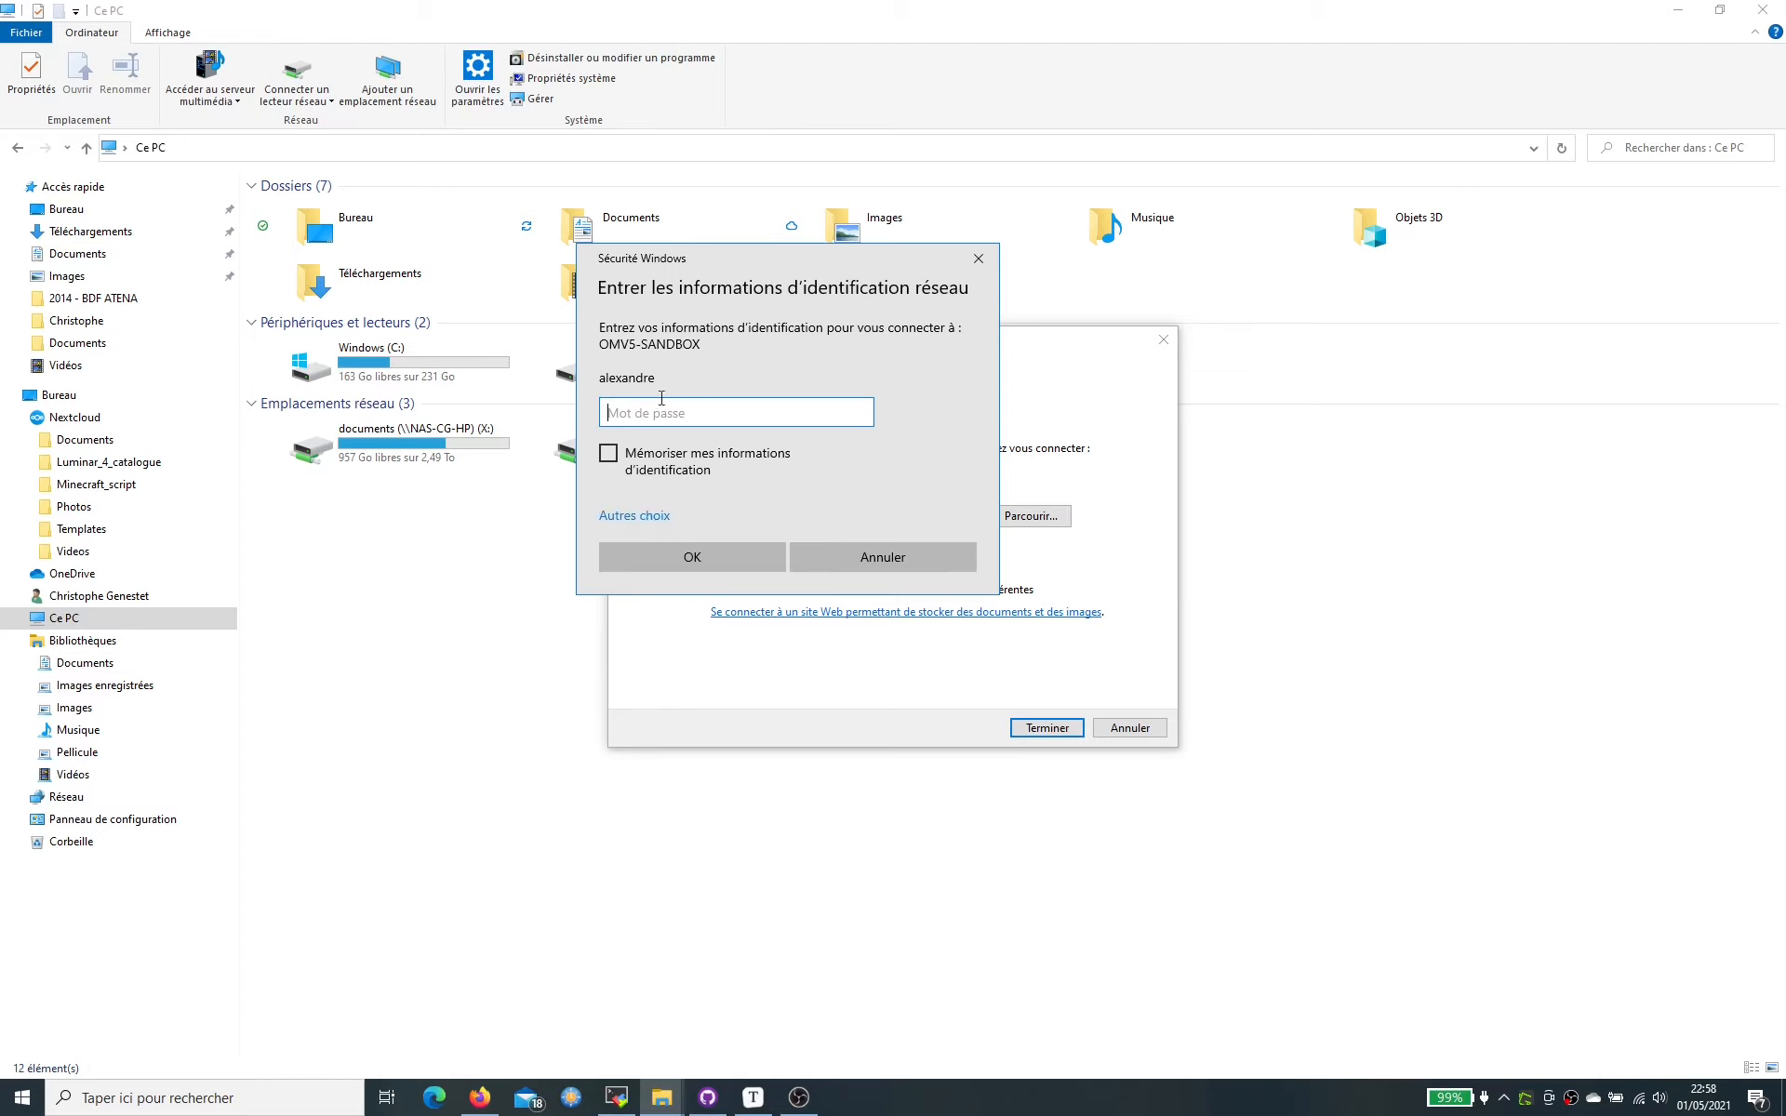
- Sign in with another account's username and password, remembering the credentials, to connect W:
{"action": "left_click", "coordinate": [648, 515]}
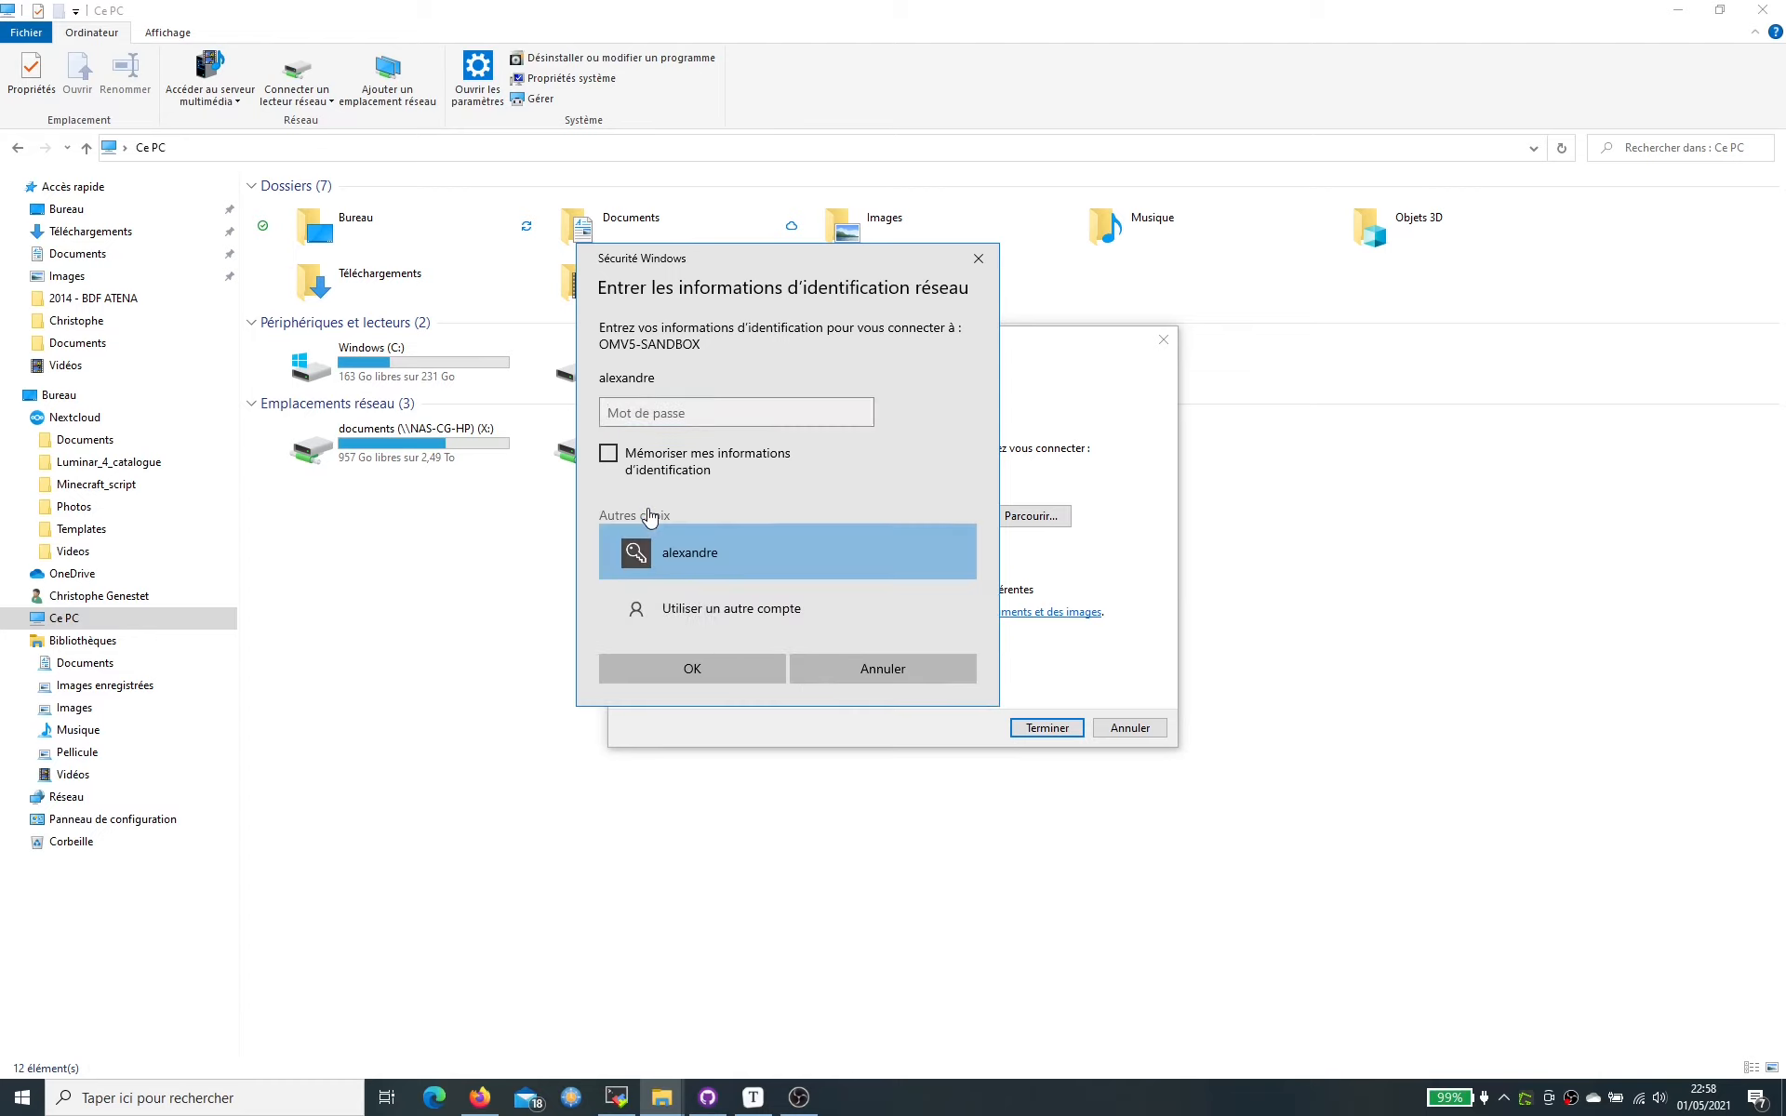
{"action": "left_click", "coordinate": [674, 614]}
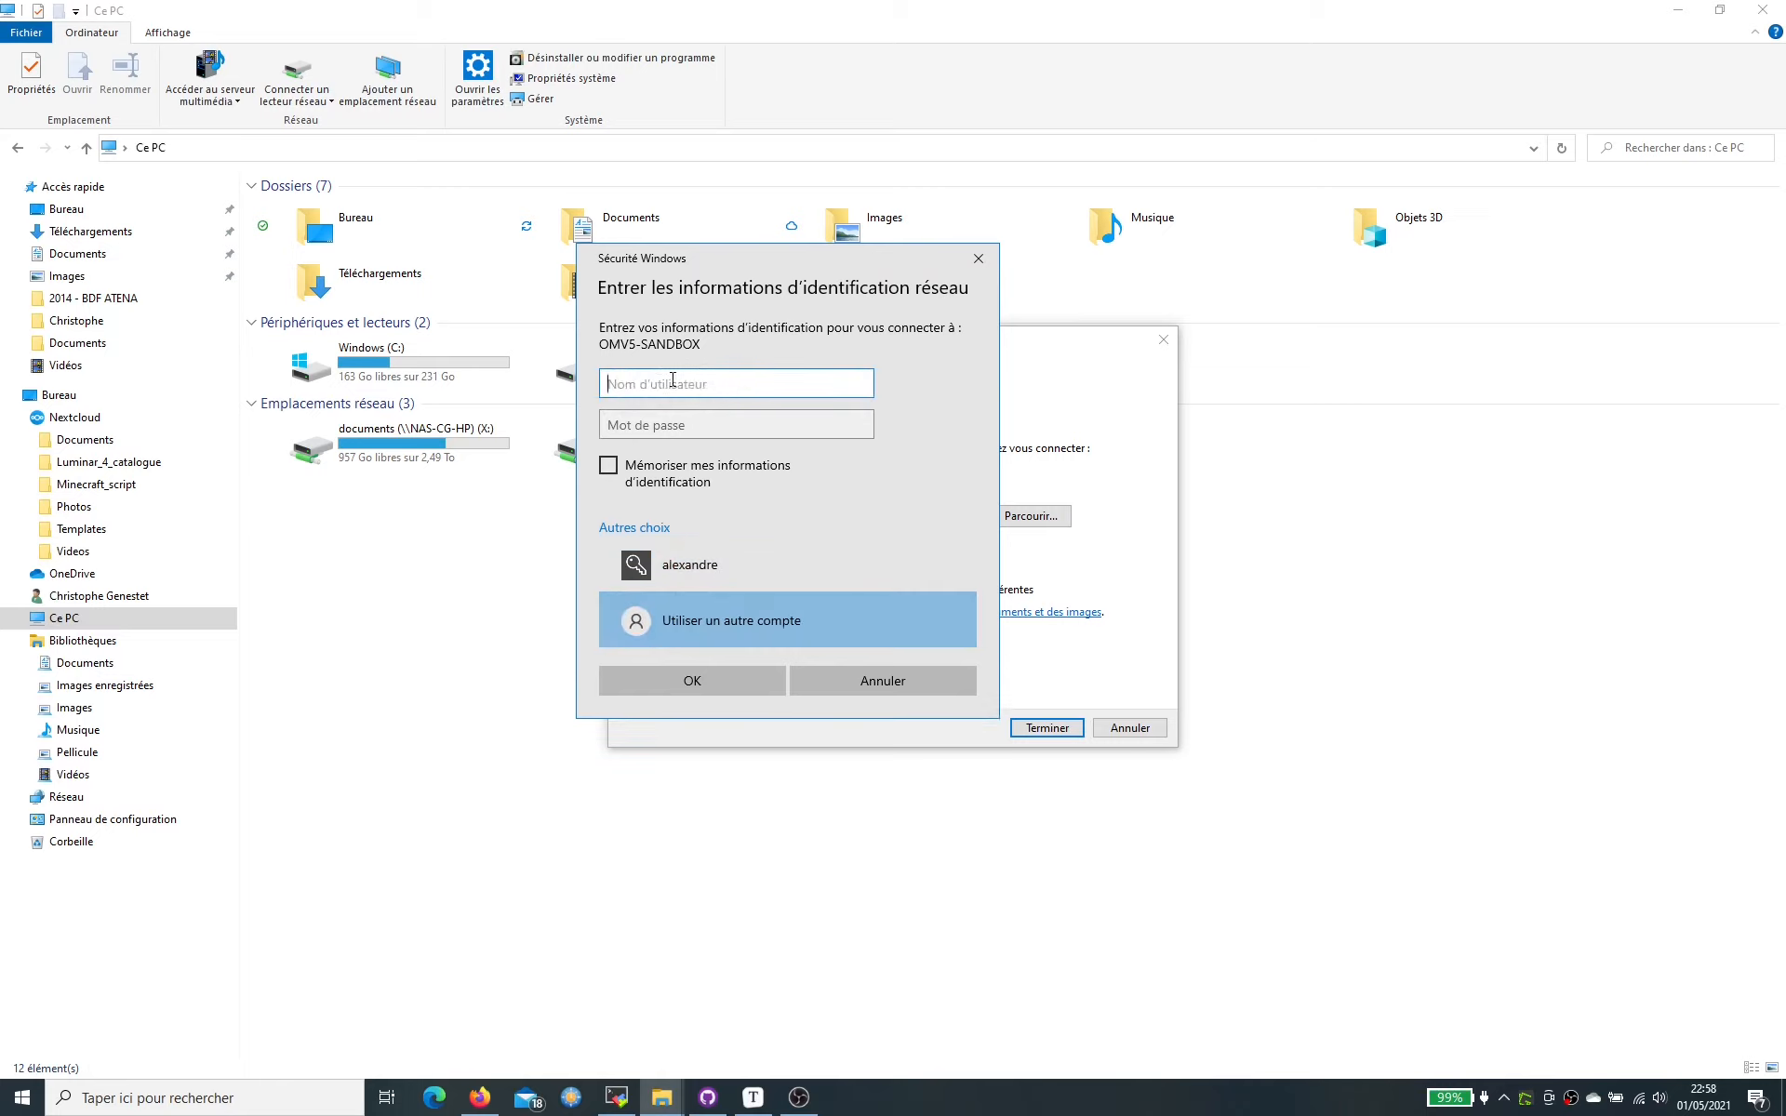
{"action": "type", "text": "alexandre"}
{"action": "key", "text": "Tab"}
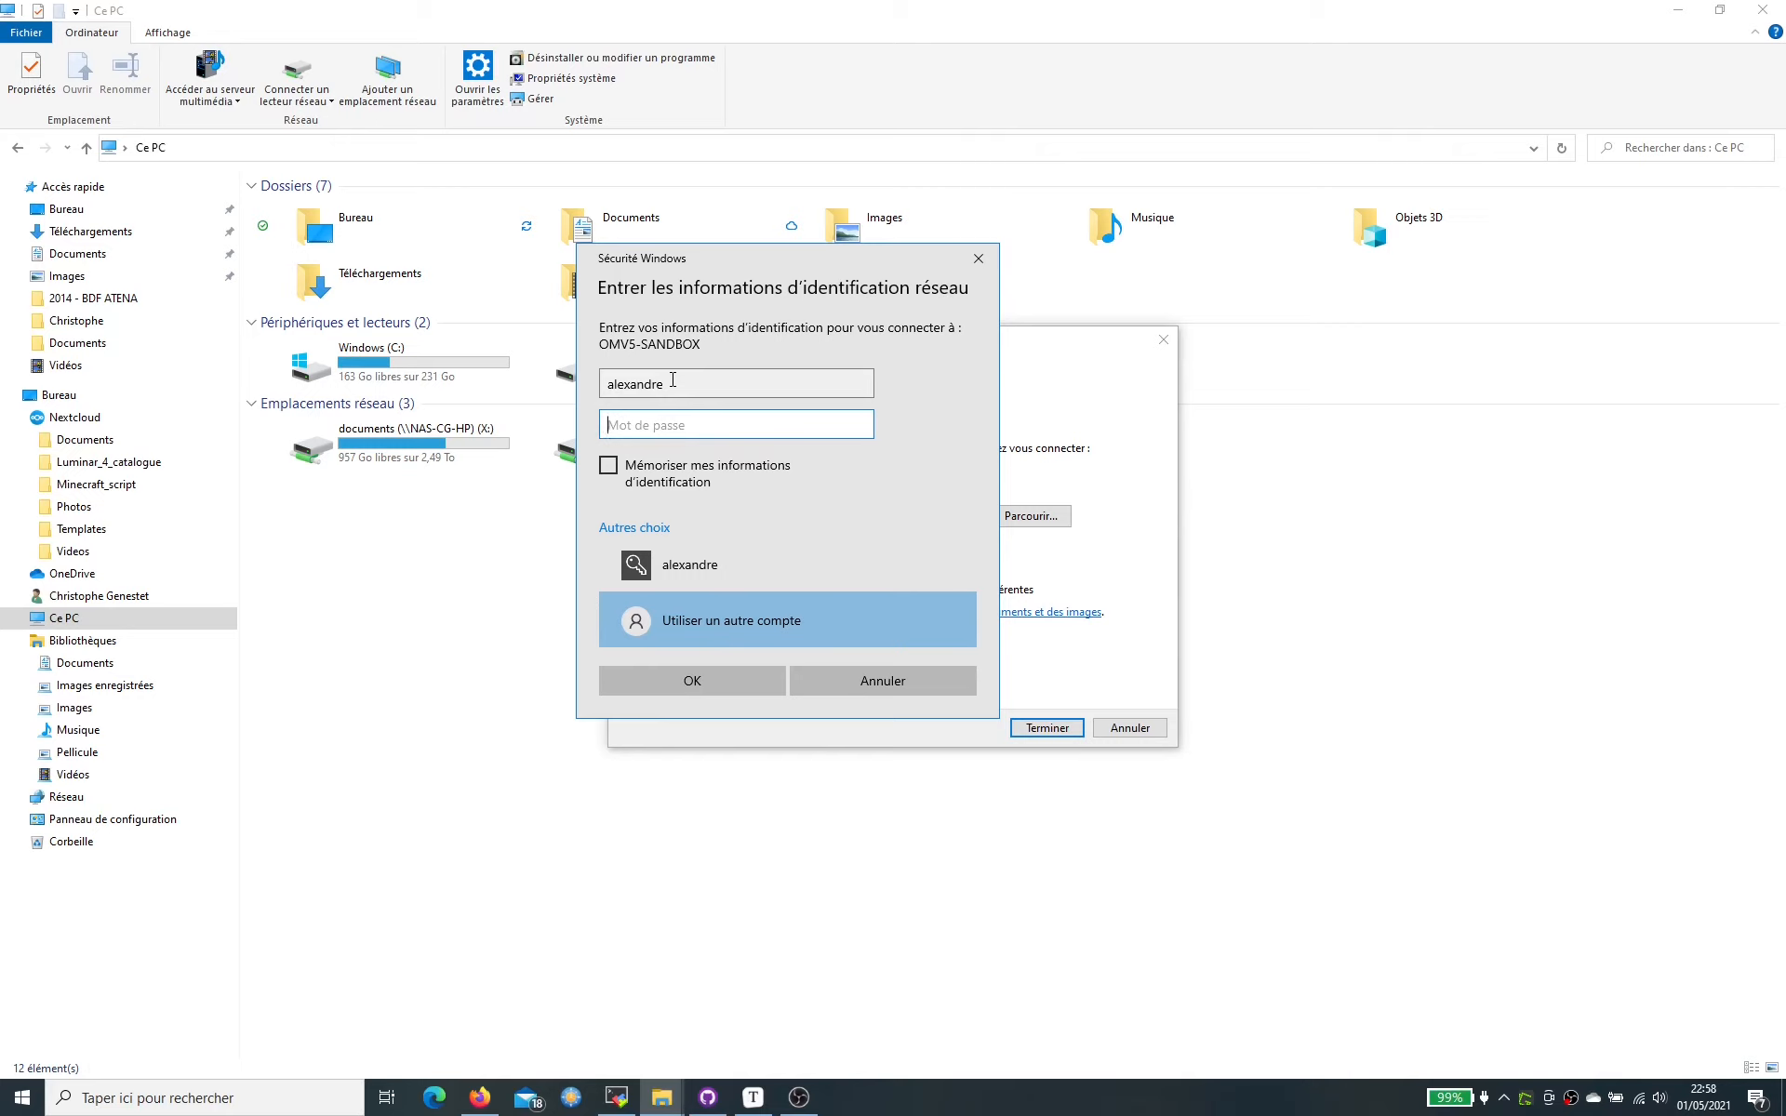
{"action": "type", "text": "••••••••"}
{"action": "left_click", "coordinate": [608, 465]}
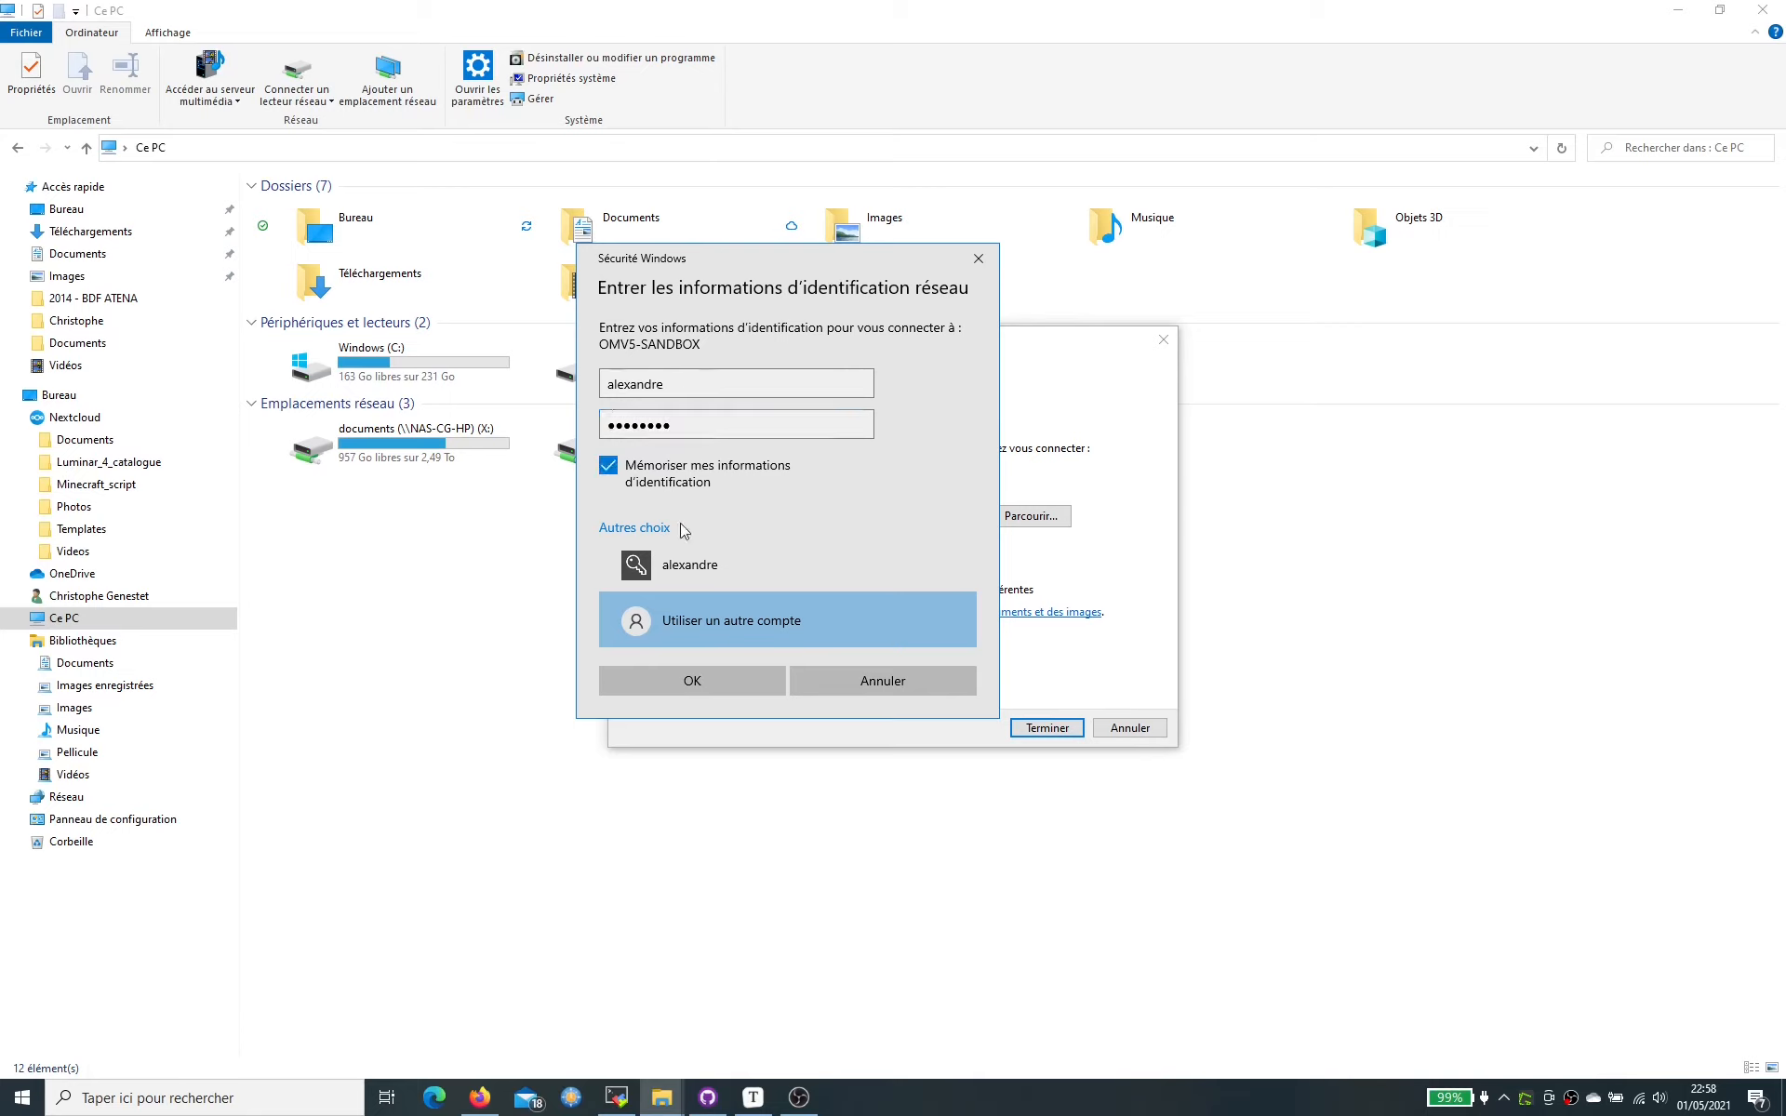
{"action": "left_click", "coordinate": [715, 684]}
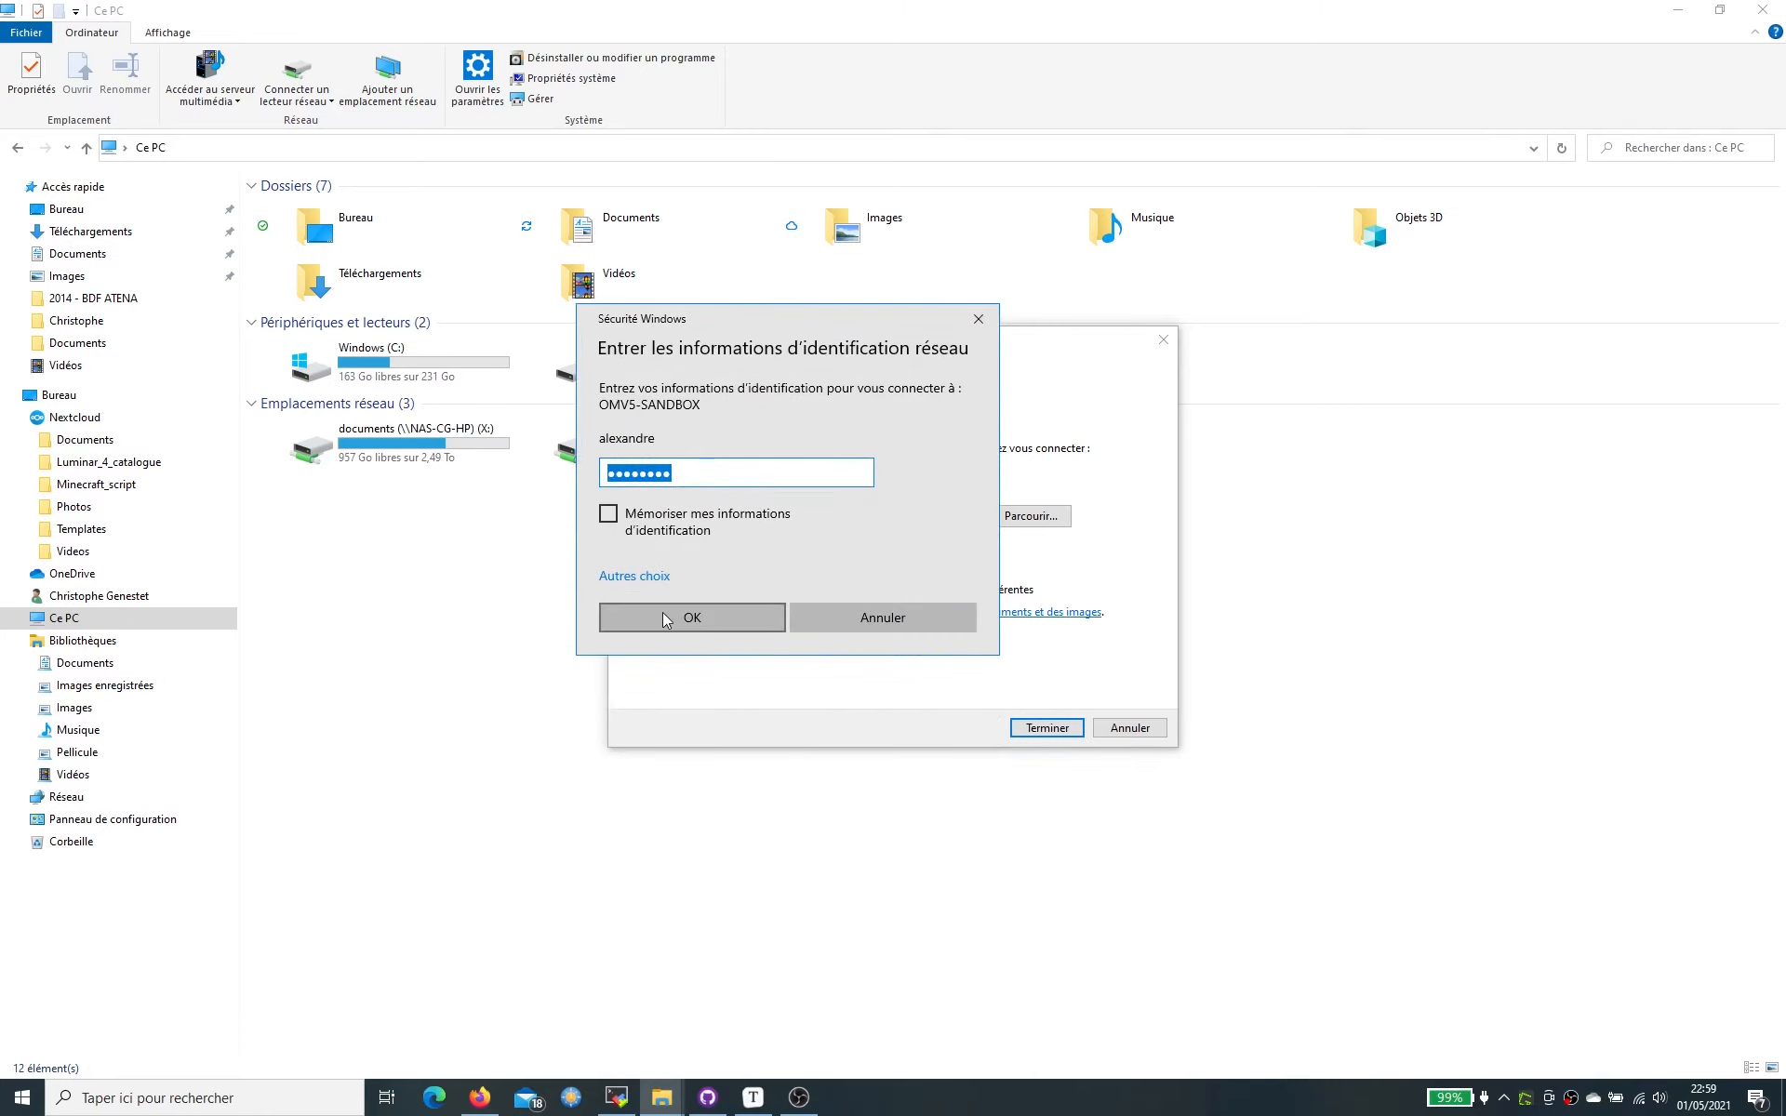
{"action": "type", "text": "•••••"}
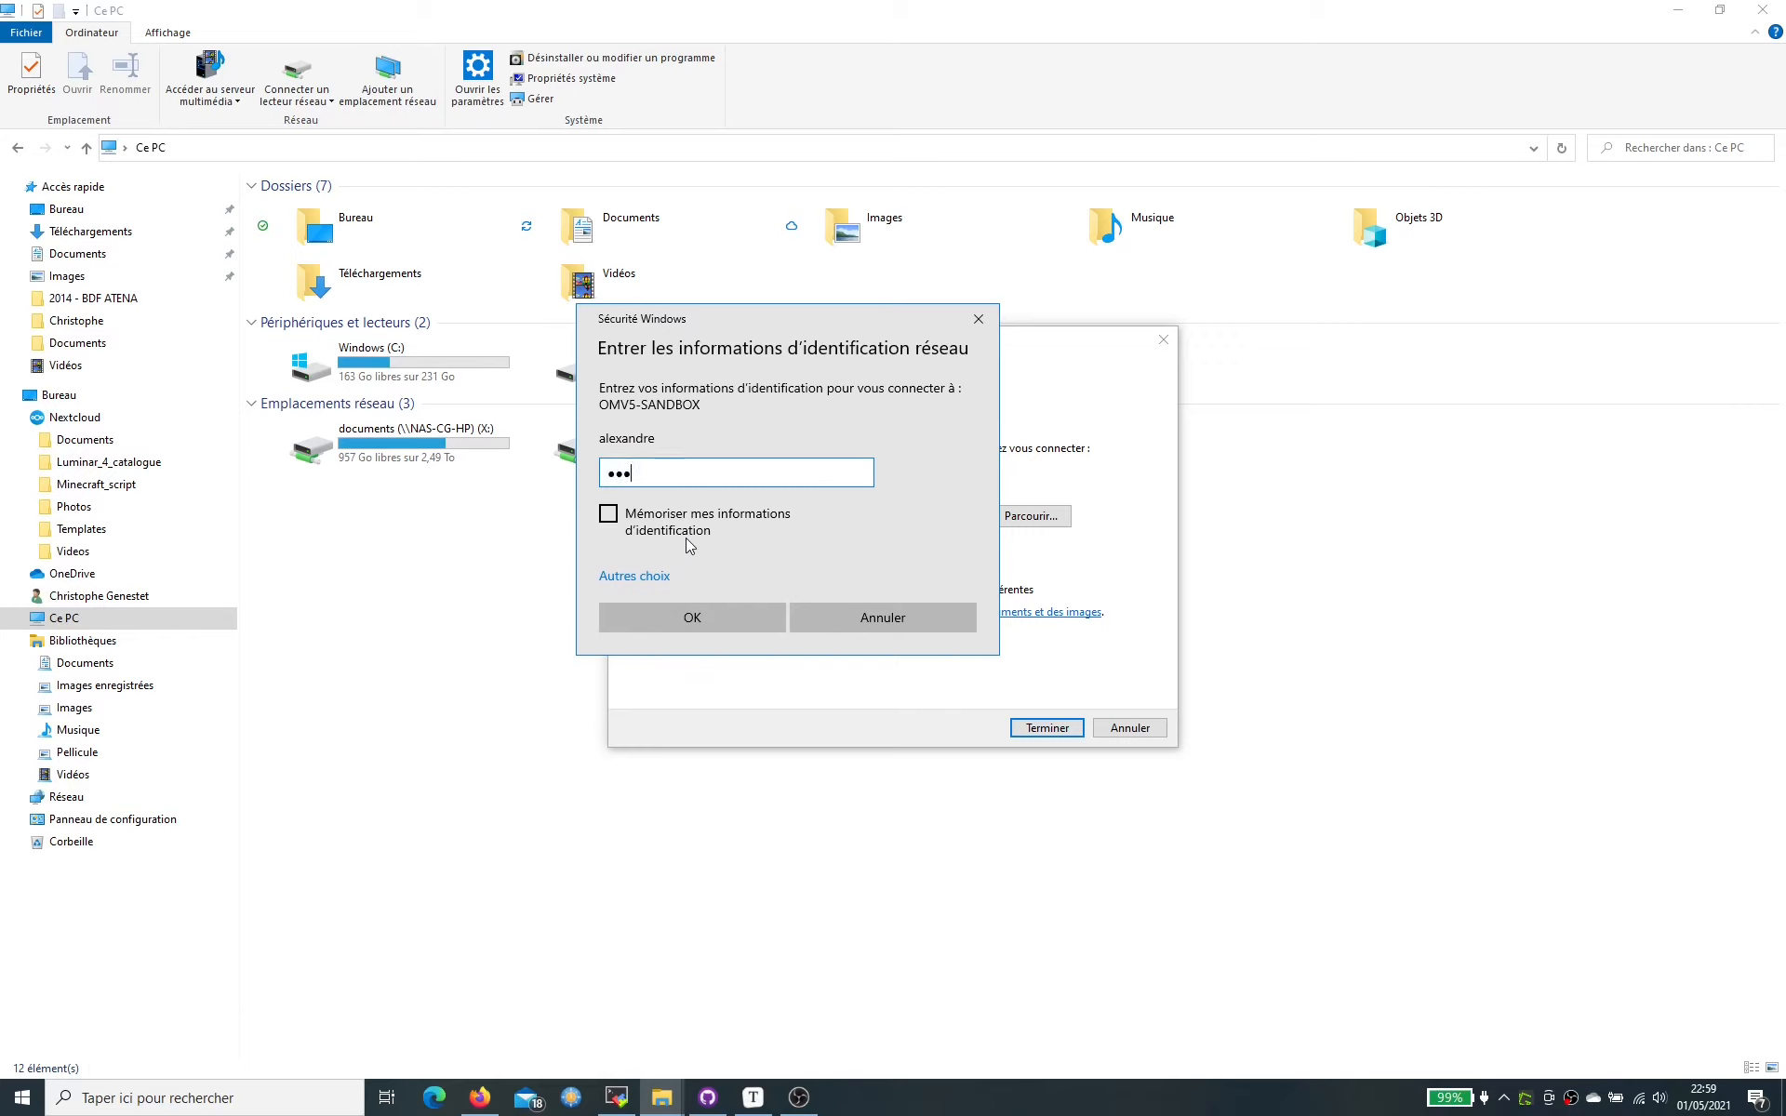
{"action": "type", "text": "•••"}
{"action": "left_click", "coordinate": [610, 515]}
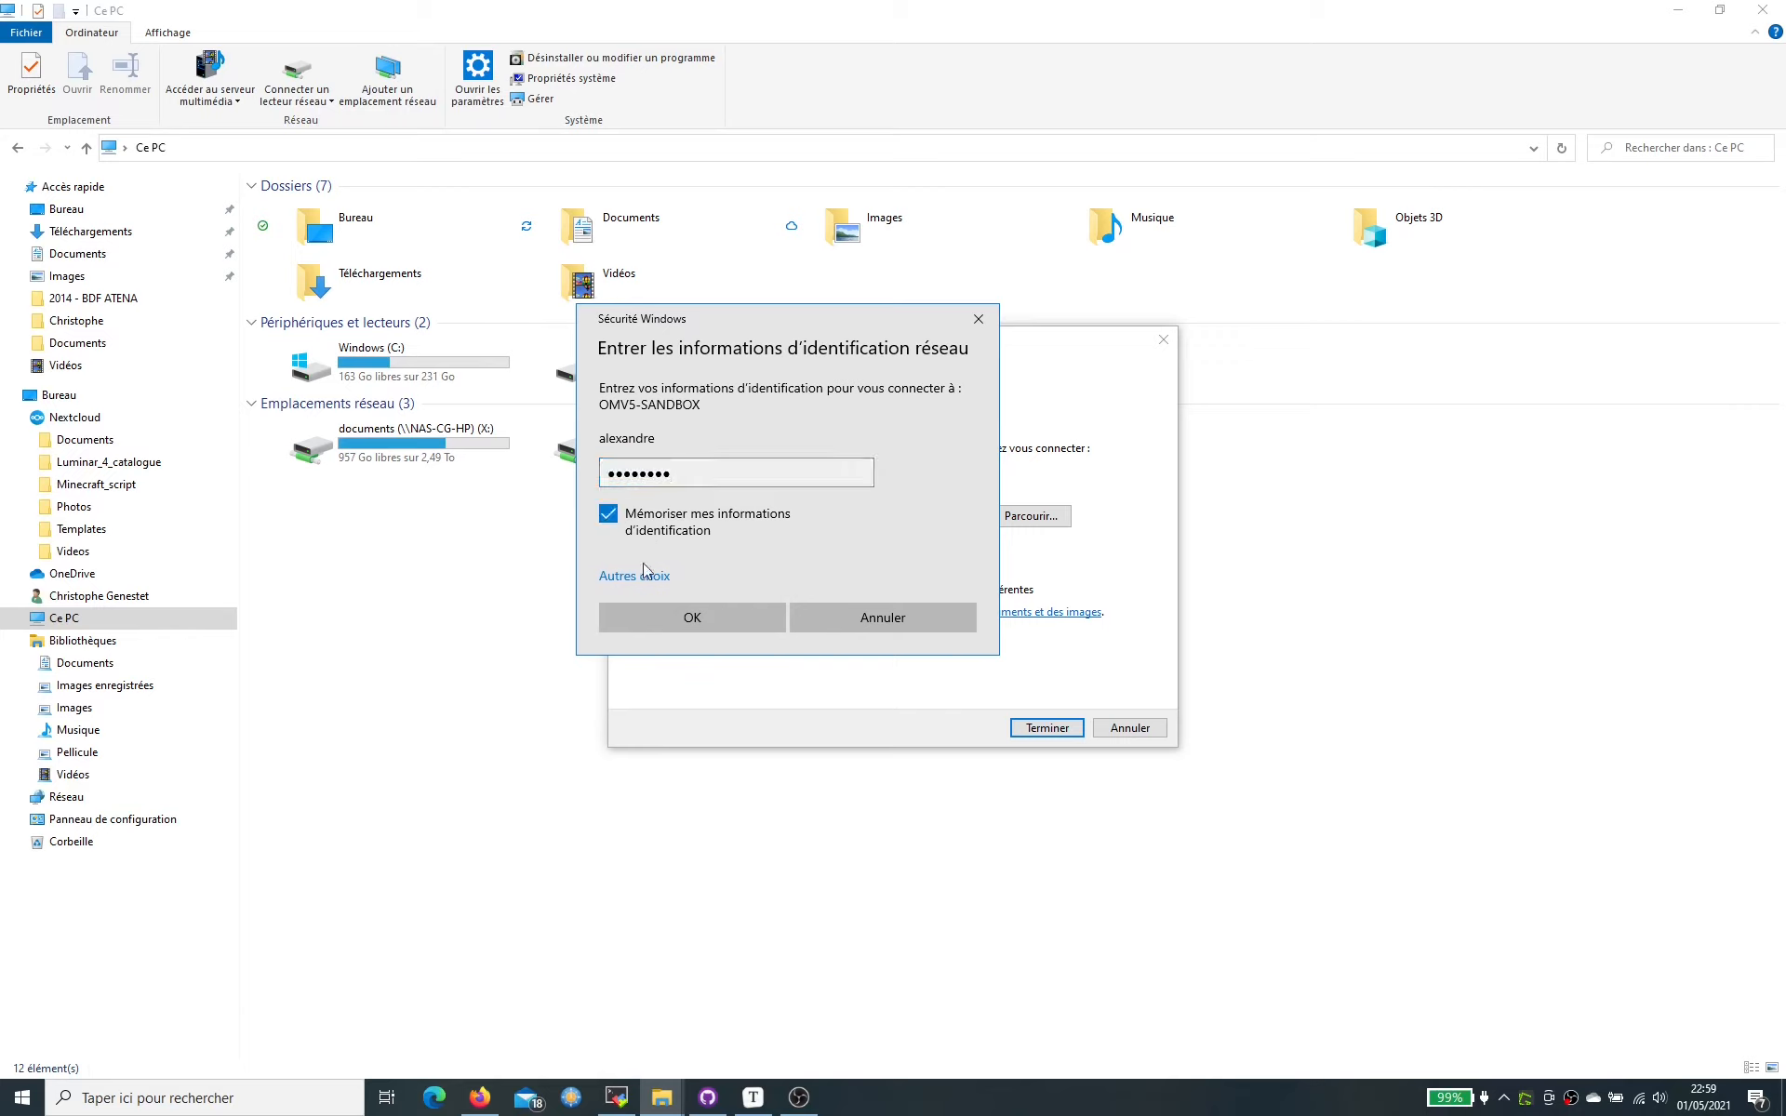
{"action": "left_click", "coordinate": [718, 624]}
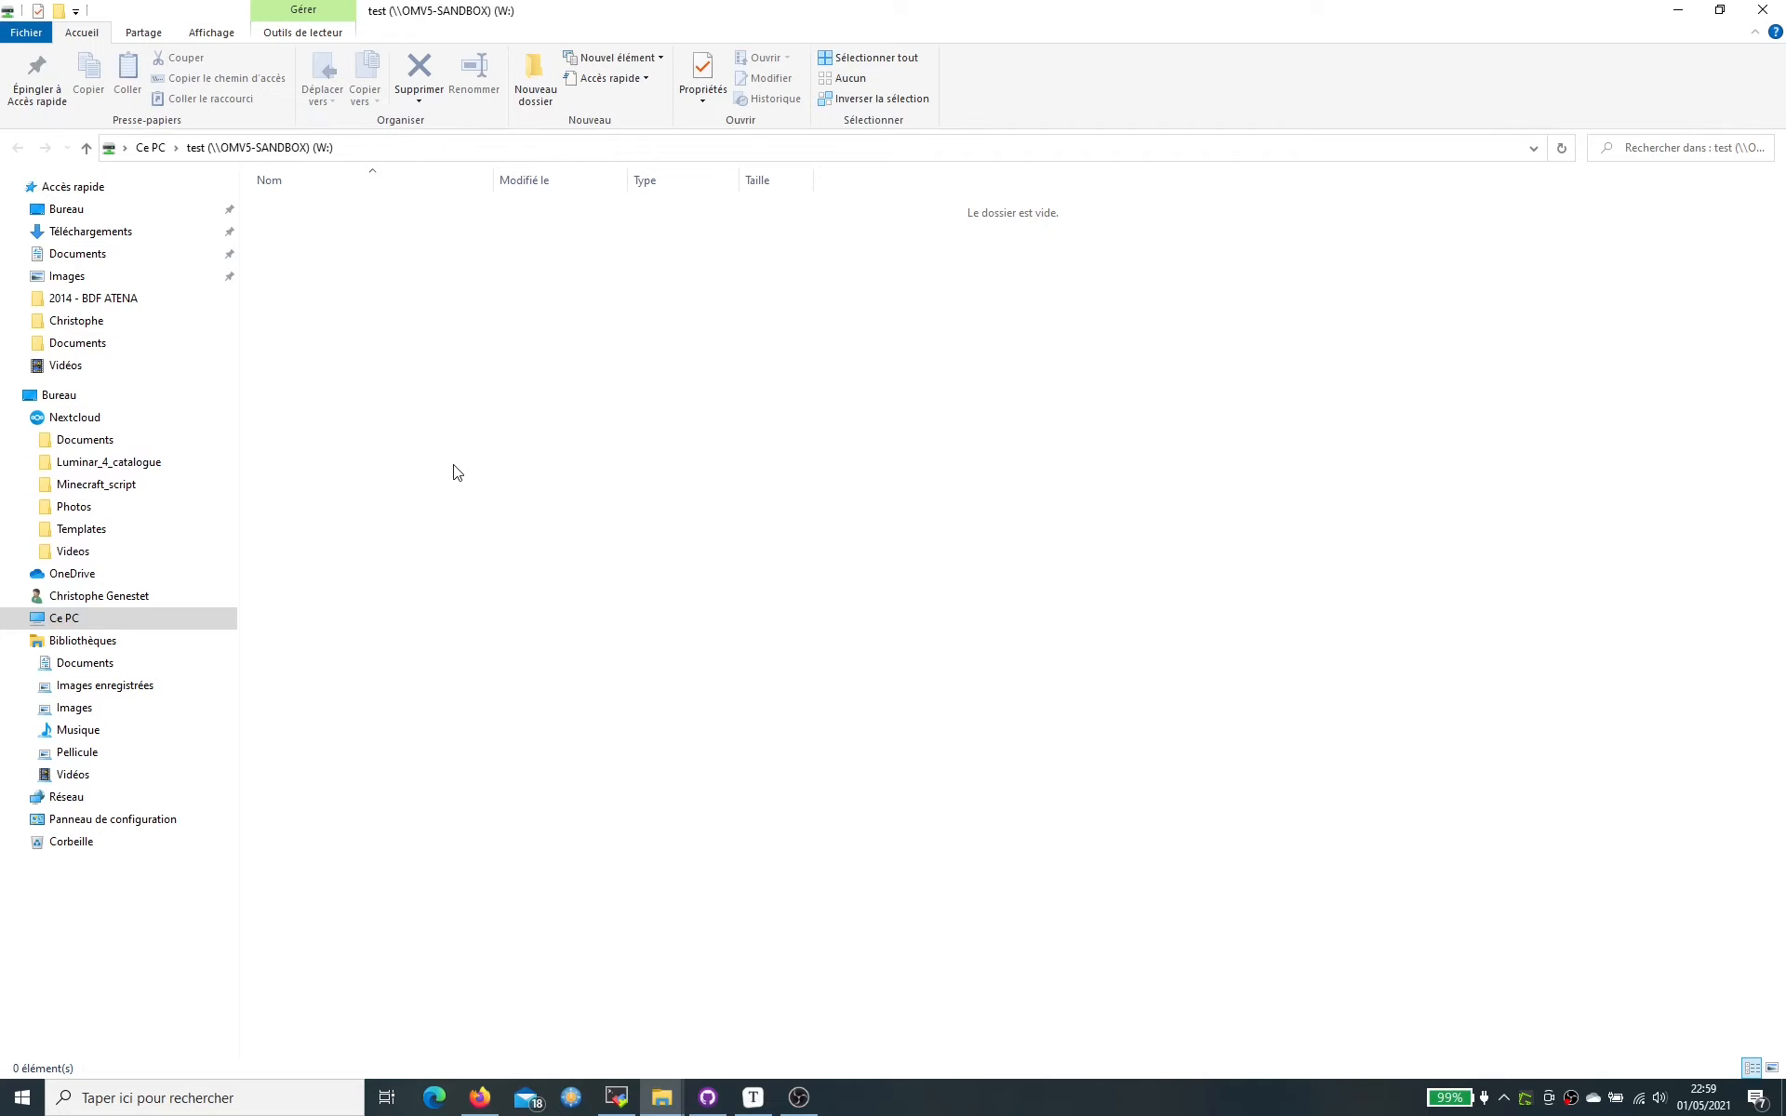
- Create a new folder named 1 on drive W: and open it
{"action": "right_click", "coordinate": [421, 398]}
{"action": "mouse_move", "coordinate": [555, 619]}
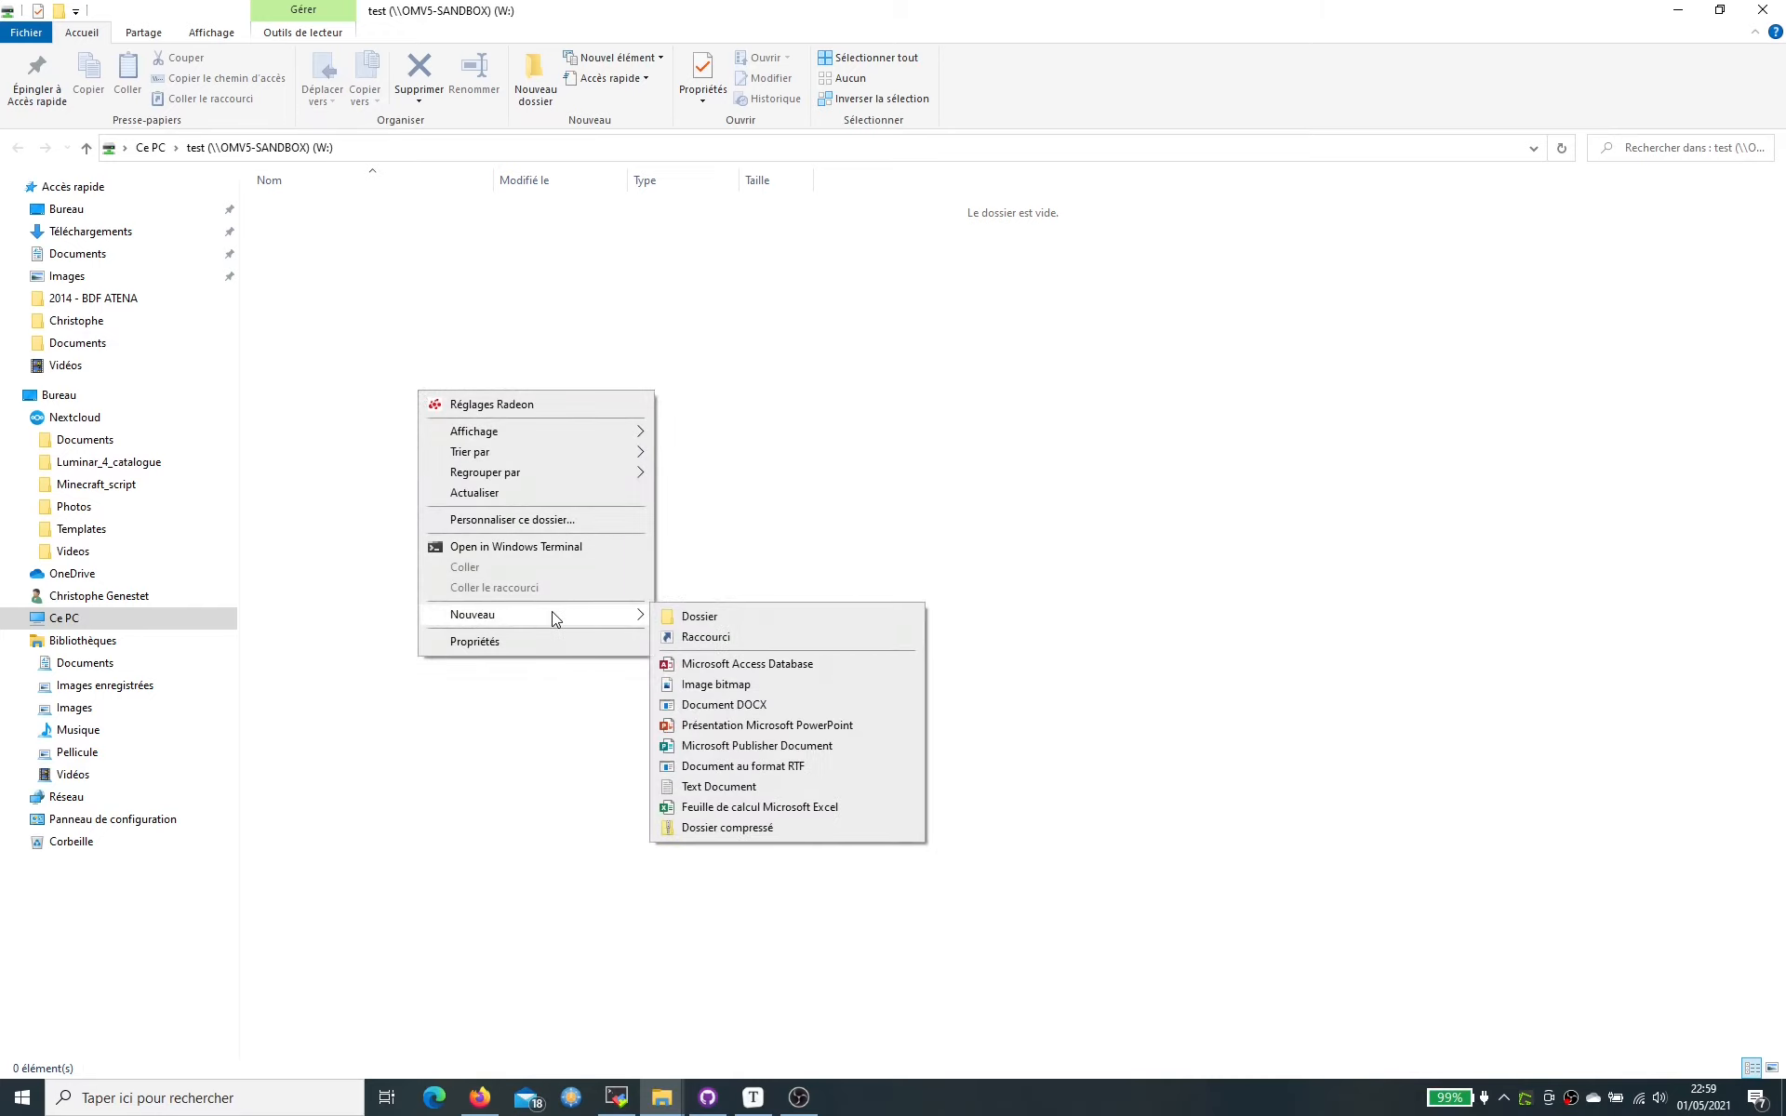
{"action": "left_click", "coordinate": [730, 619]}
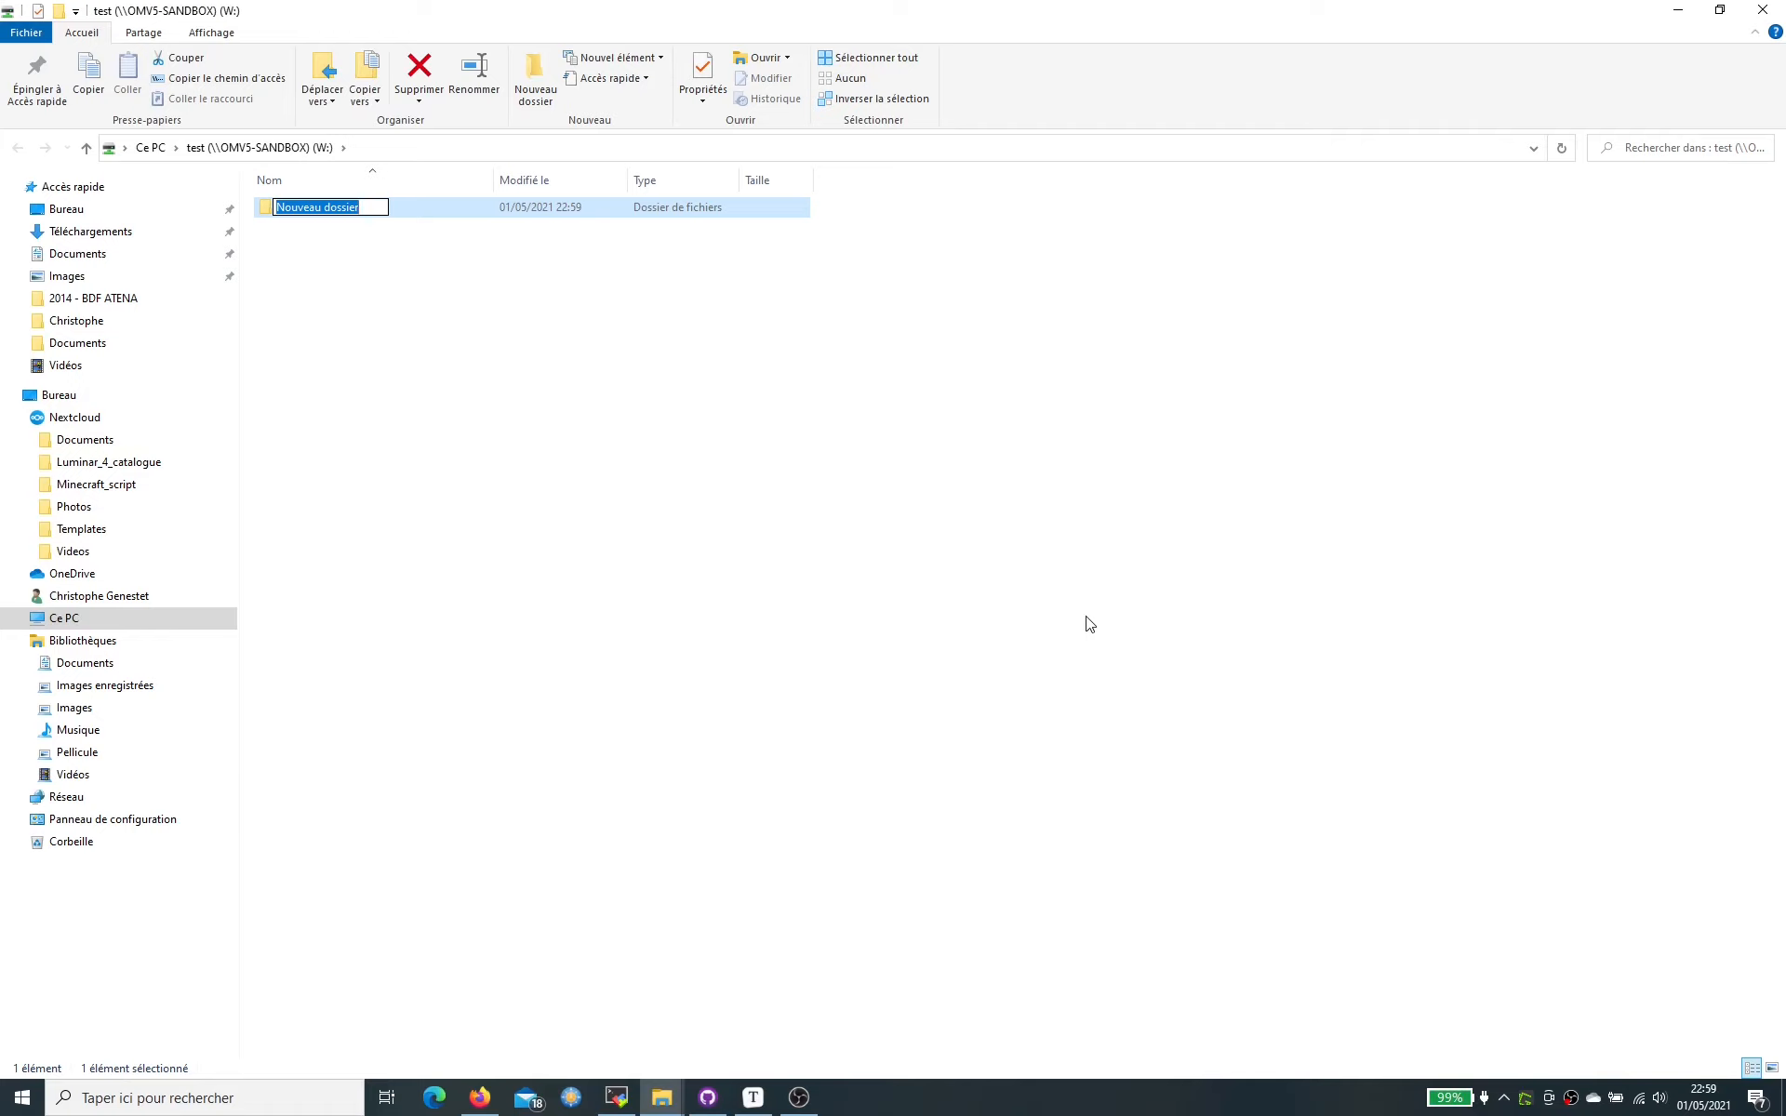
{"action": "type", "text": "1"}
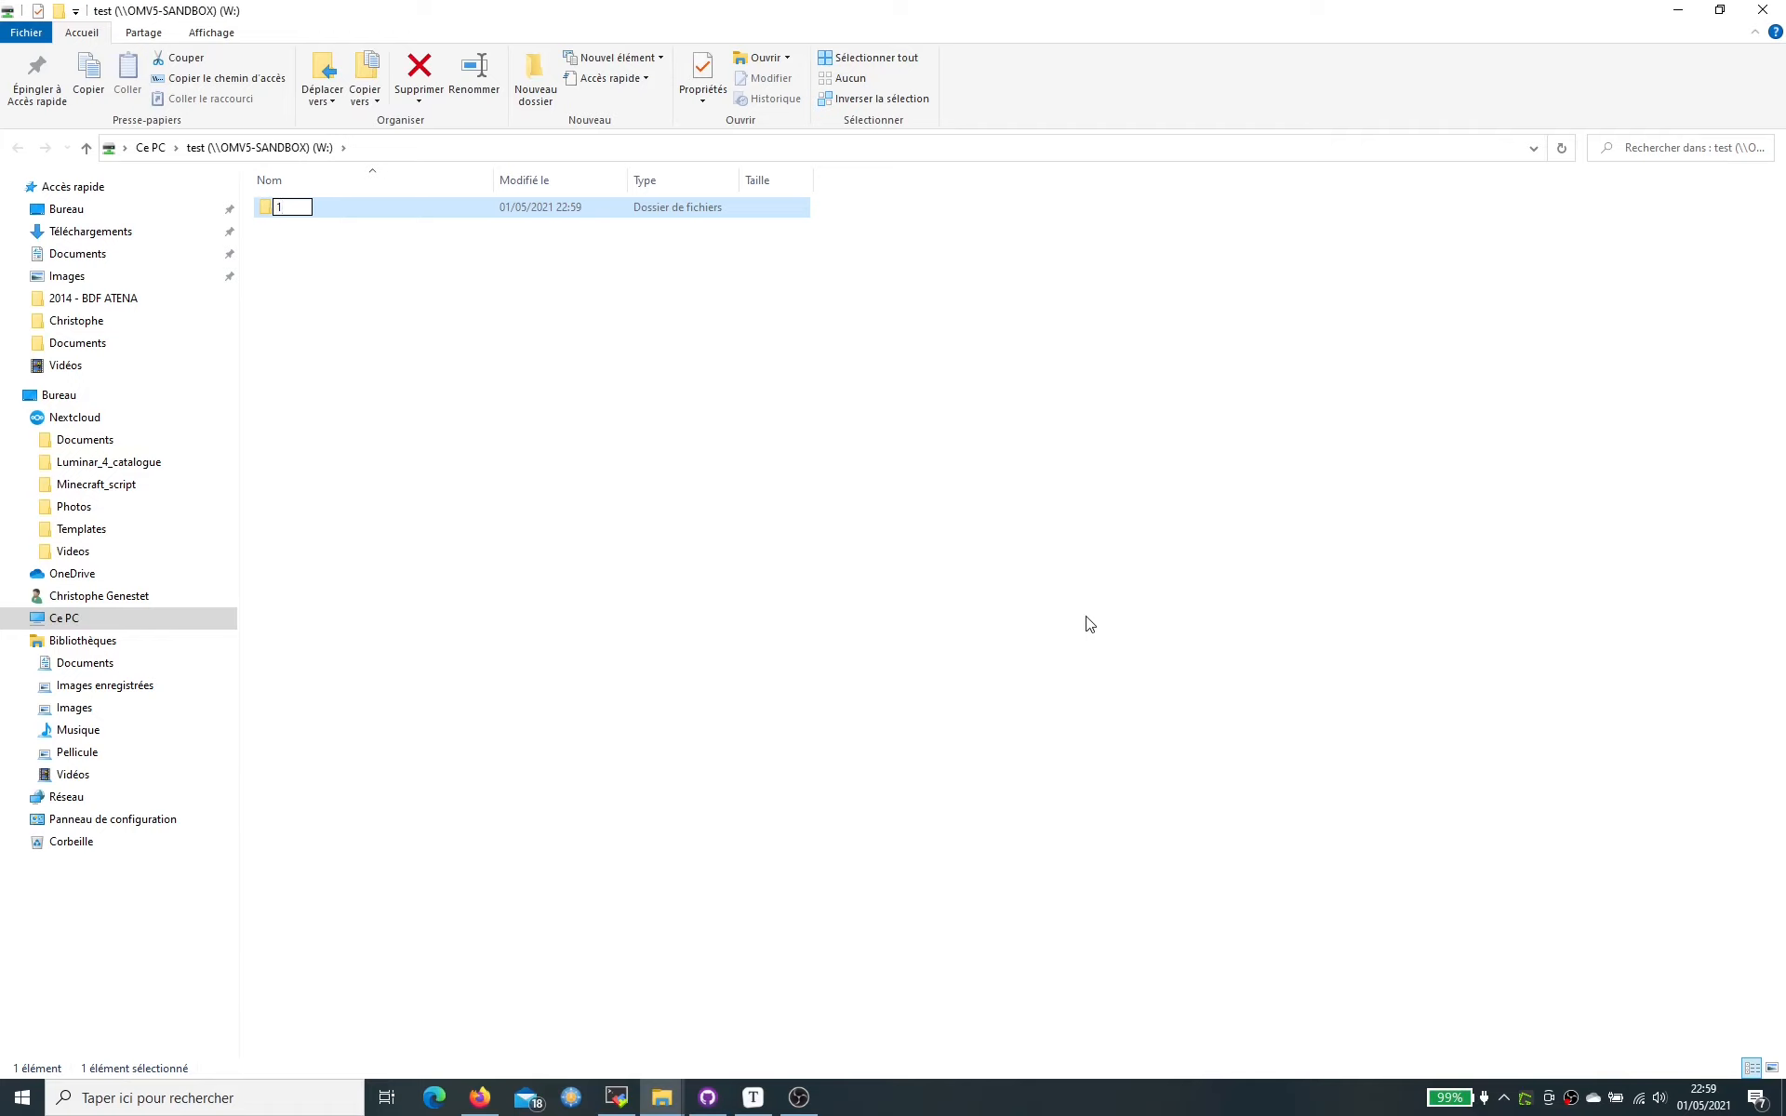
{"action": "left_click", "coordinate": [328, 216]}
{"action": "double_click", "coordinate": [328, 216]}
- Create a new PowerPoint presentation named 1.pptx inside folder 1
{"action": "right_click", "coordinate": [406, 415]}
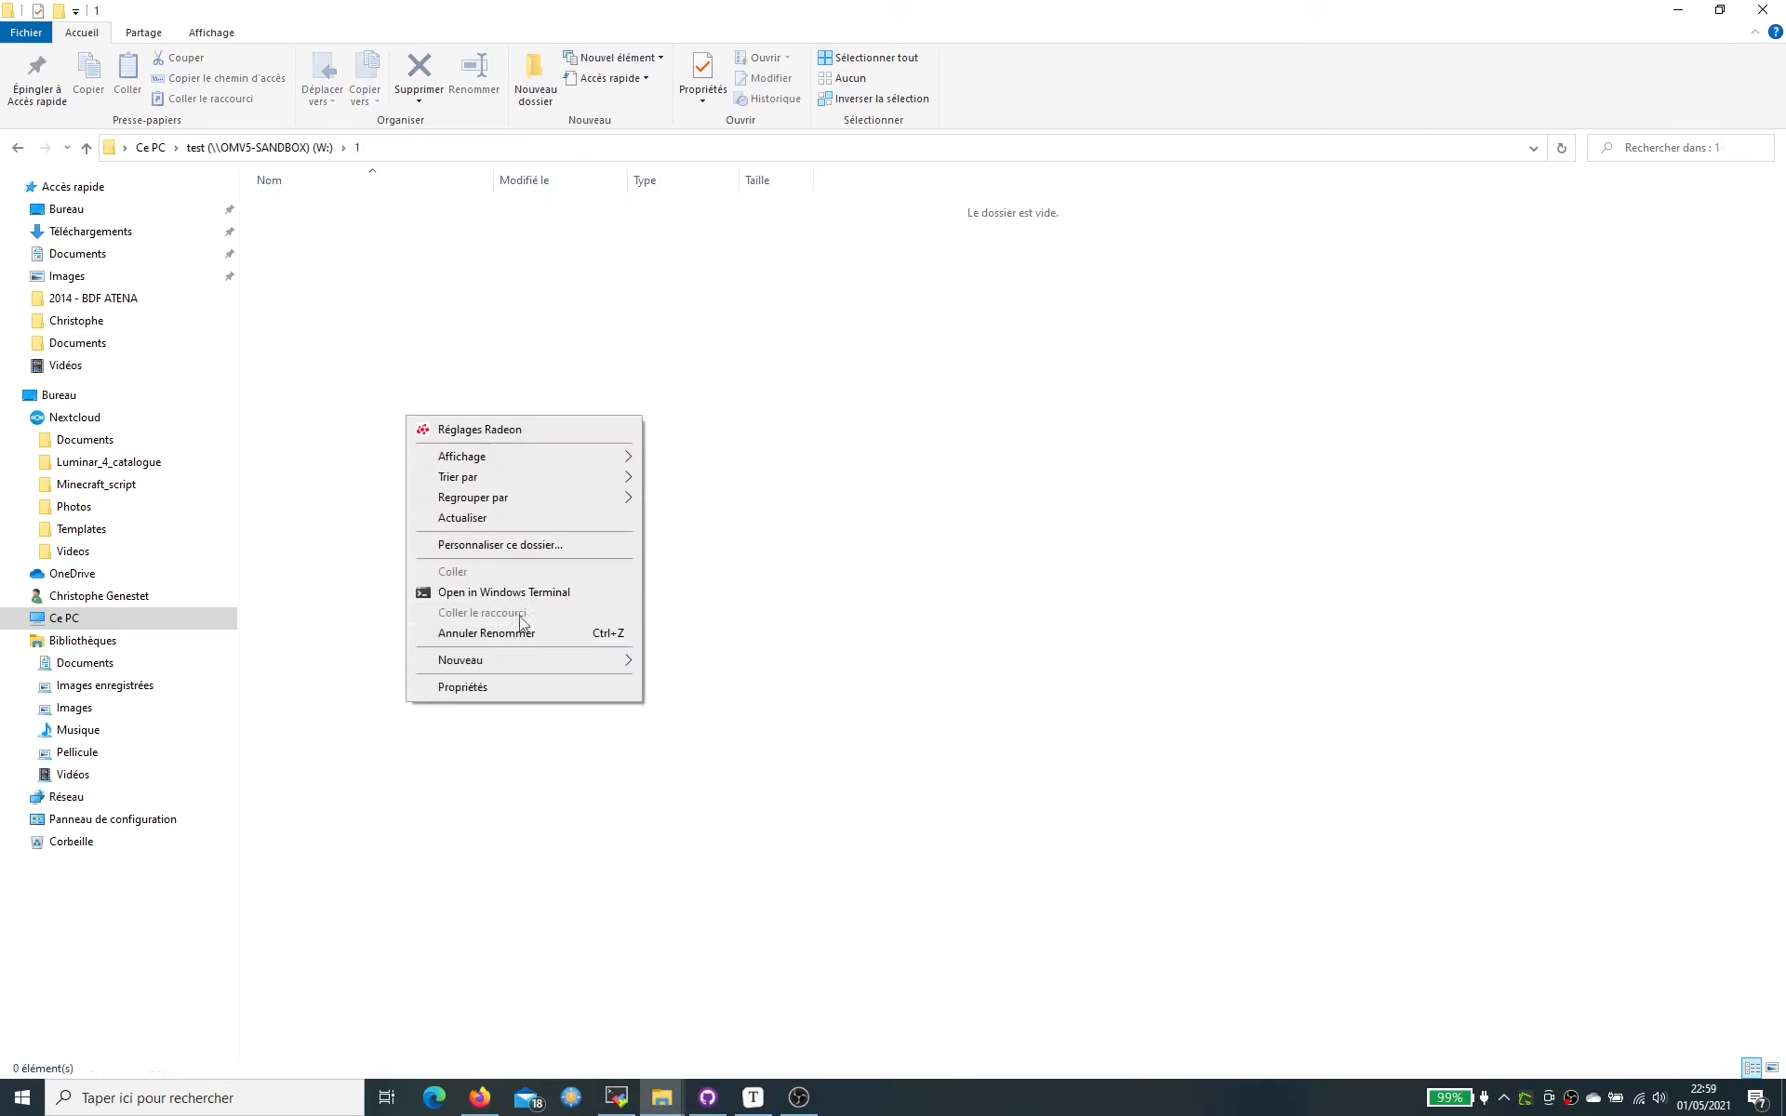
{"action": "mouse_move", "coordinate": [534, 662]}
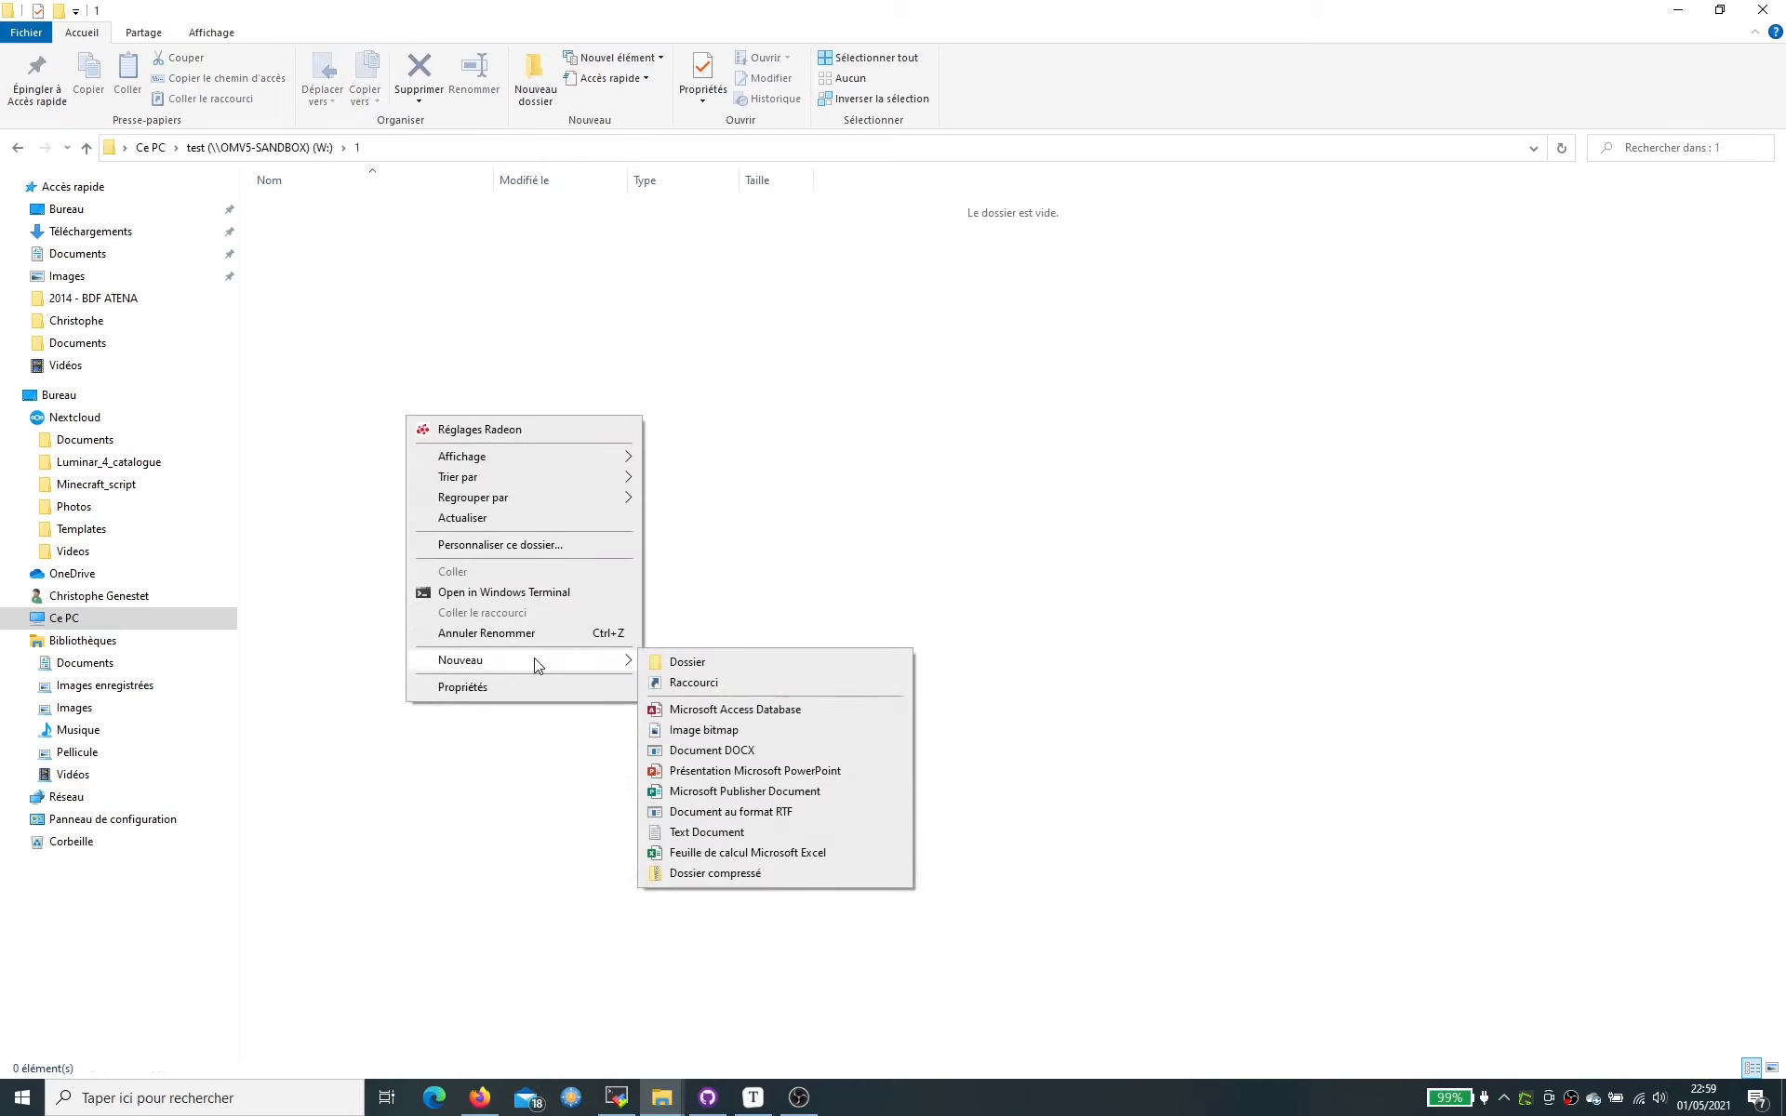
{"action": "left_click", "coordinate": [831, 778]}
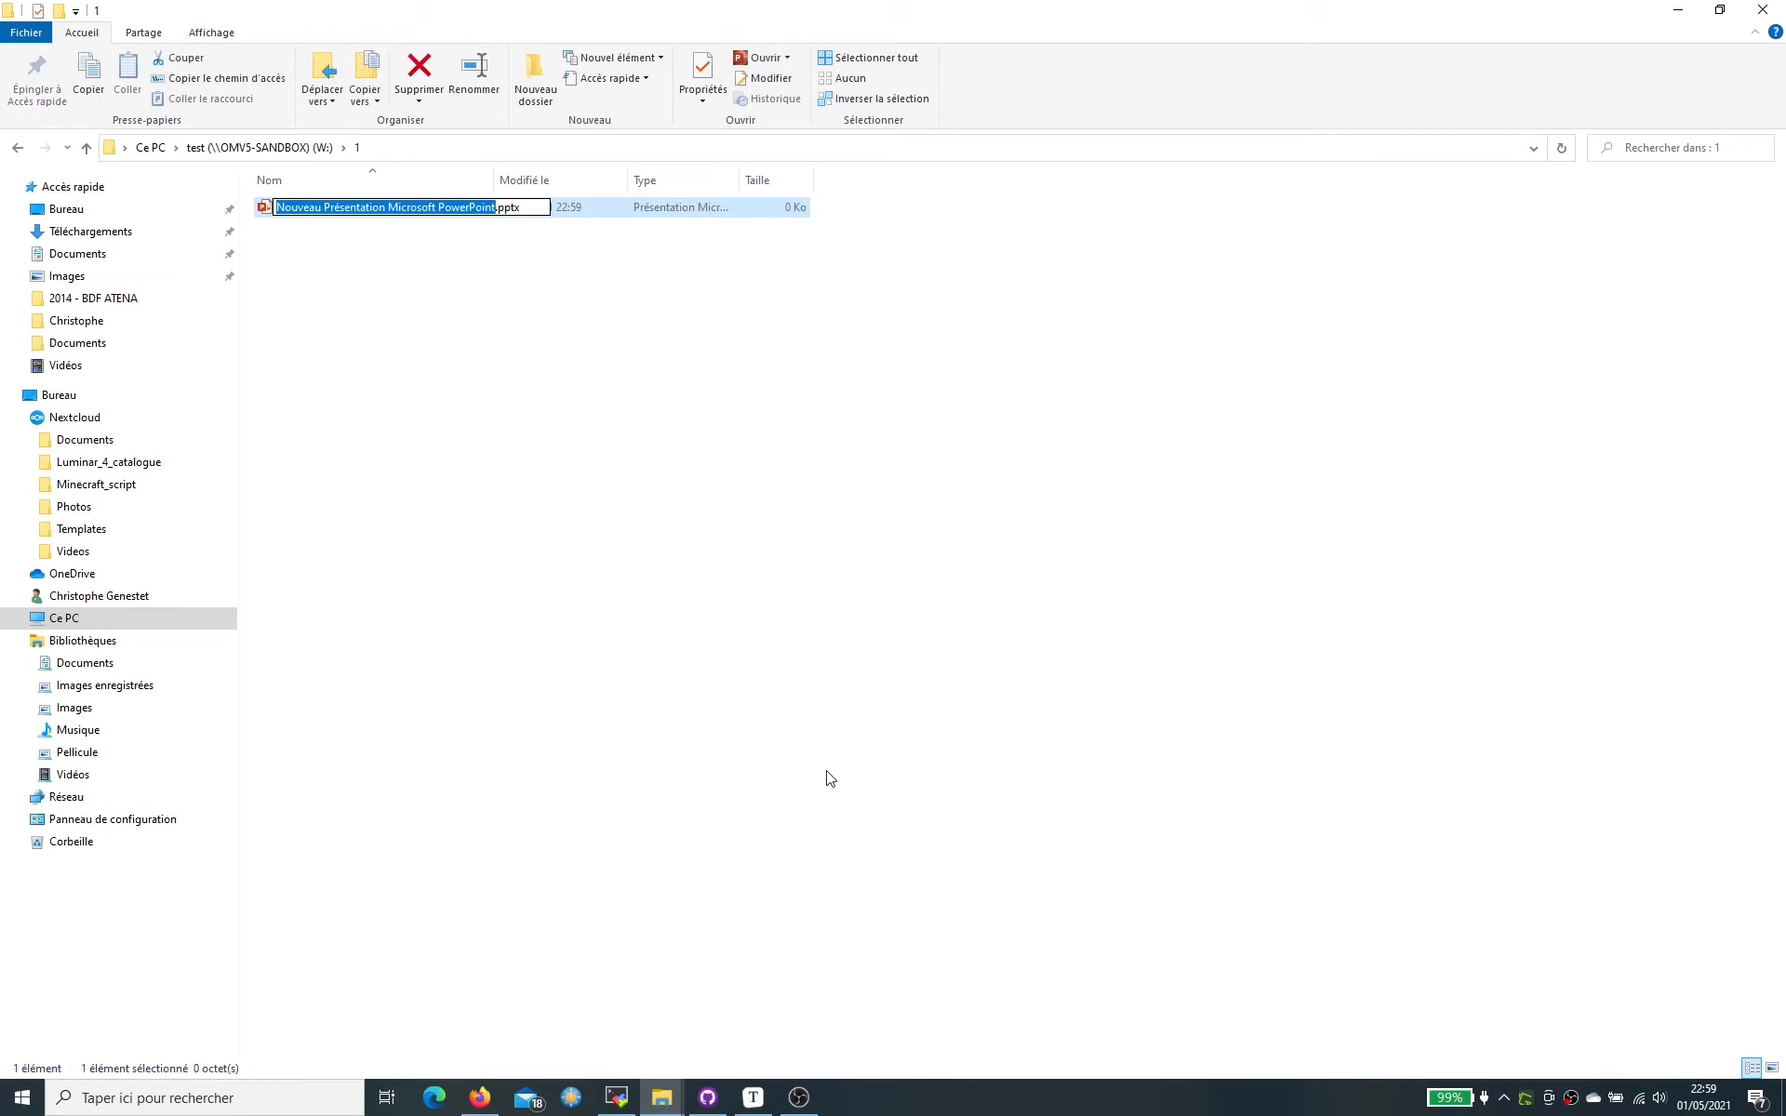
{"action": "type", "text": "1"}
{"action": "key", "text": "Return"}
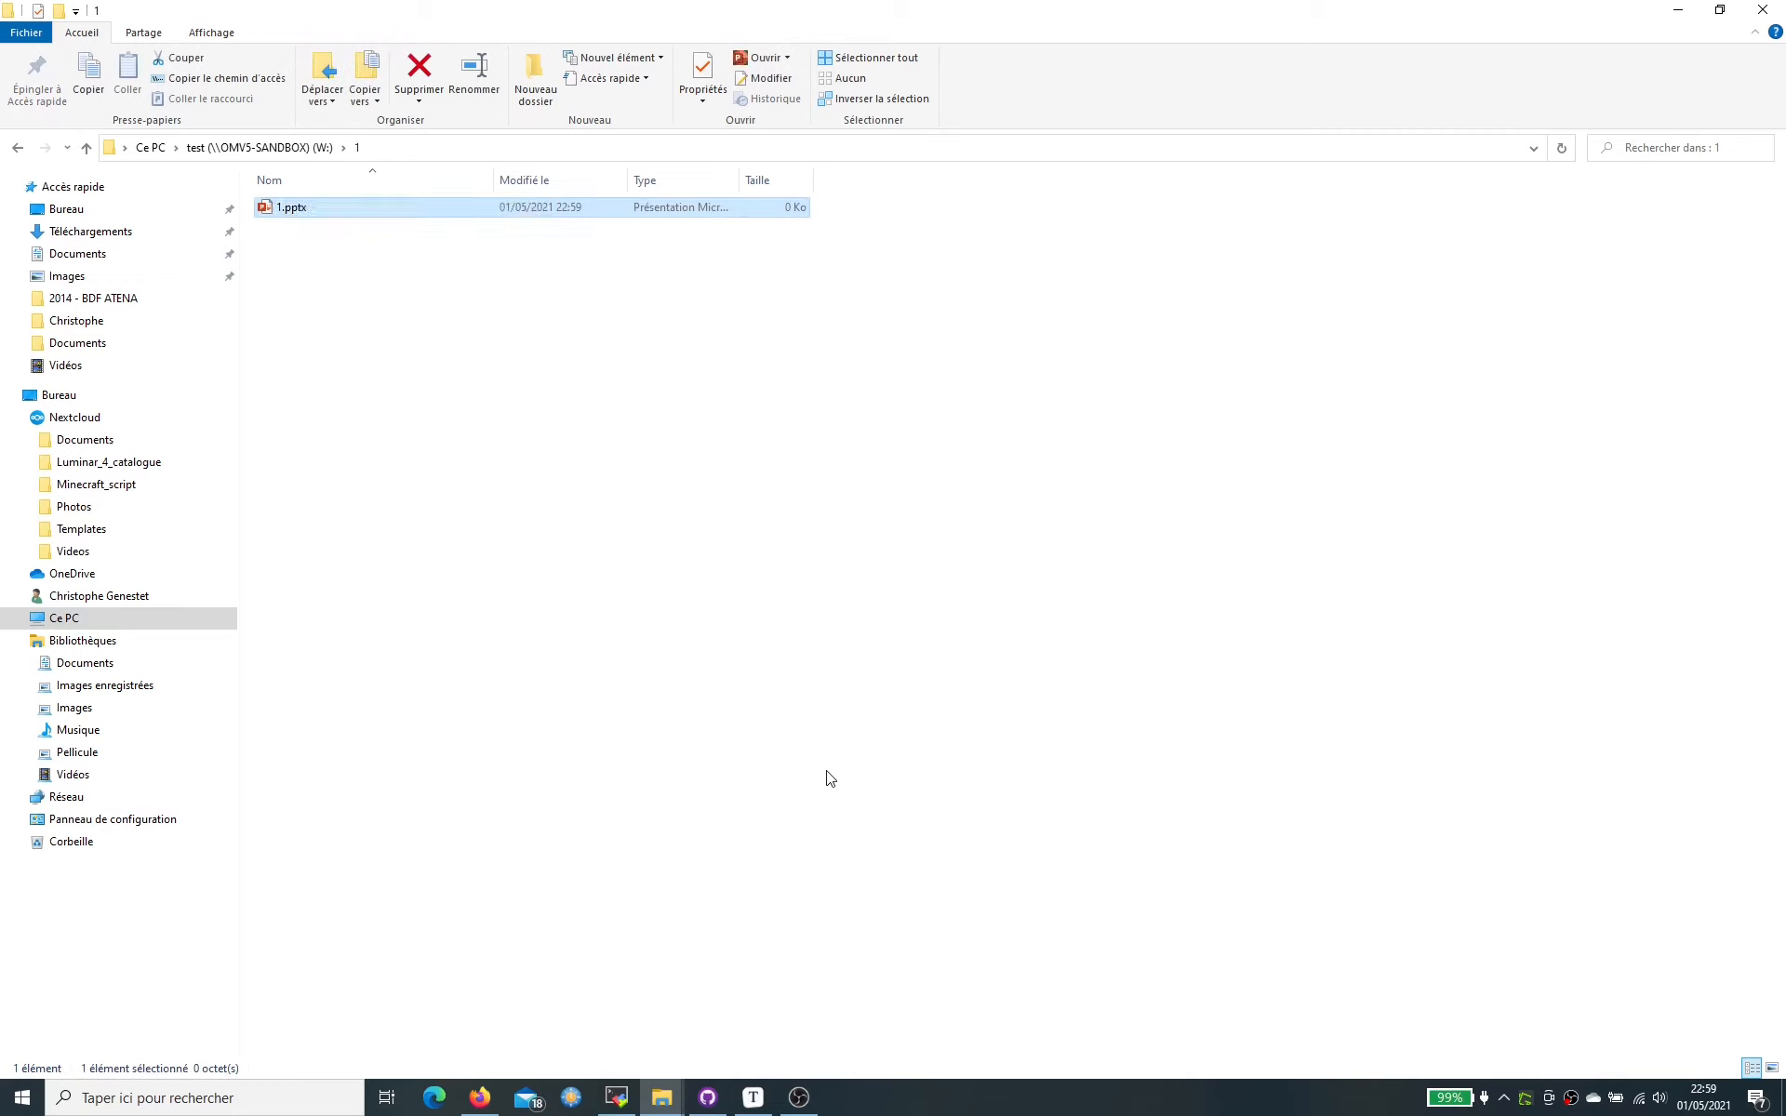
- Open the saved omv5-sandbox root SSH session in MobaXterm
{"action": "left_click", "coordinate": [619, 1103]}
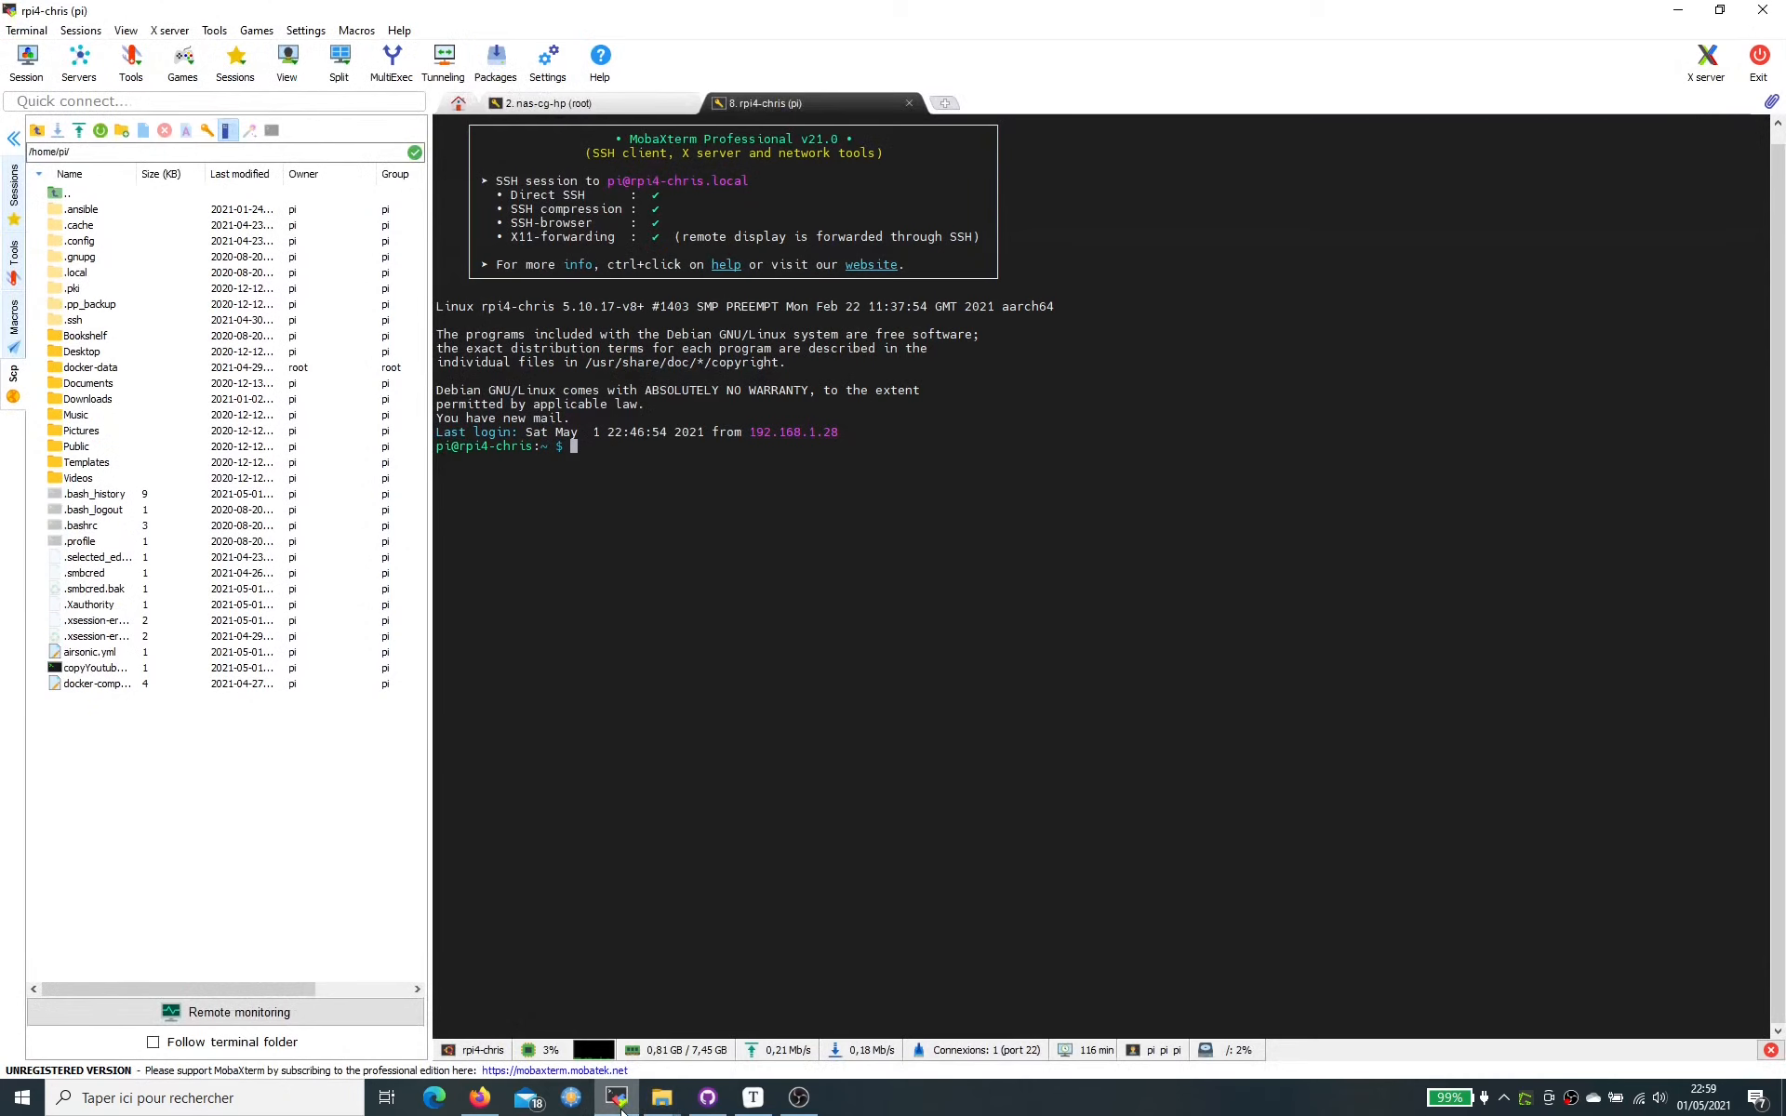
{"action": "left_click", "coordinate": [13, 183]}
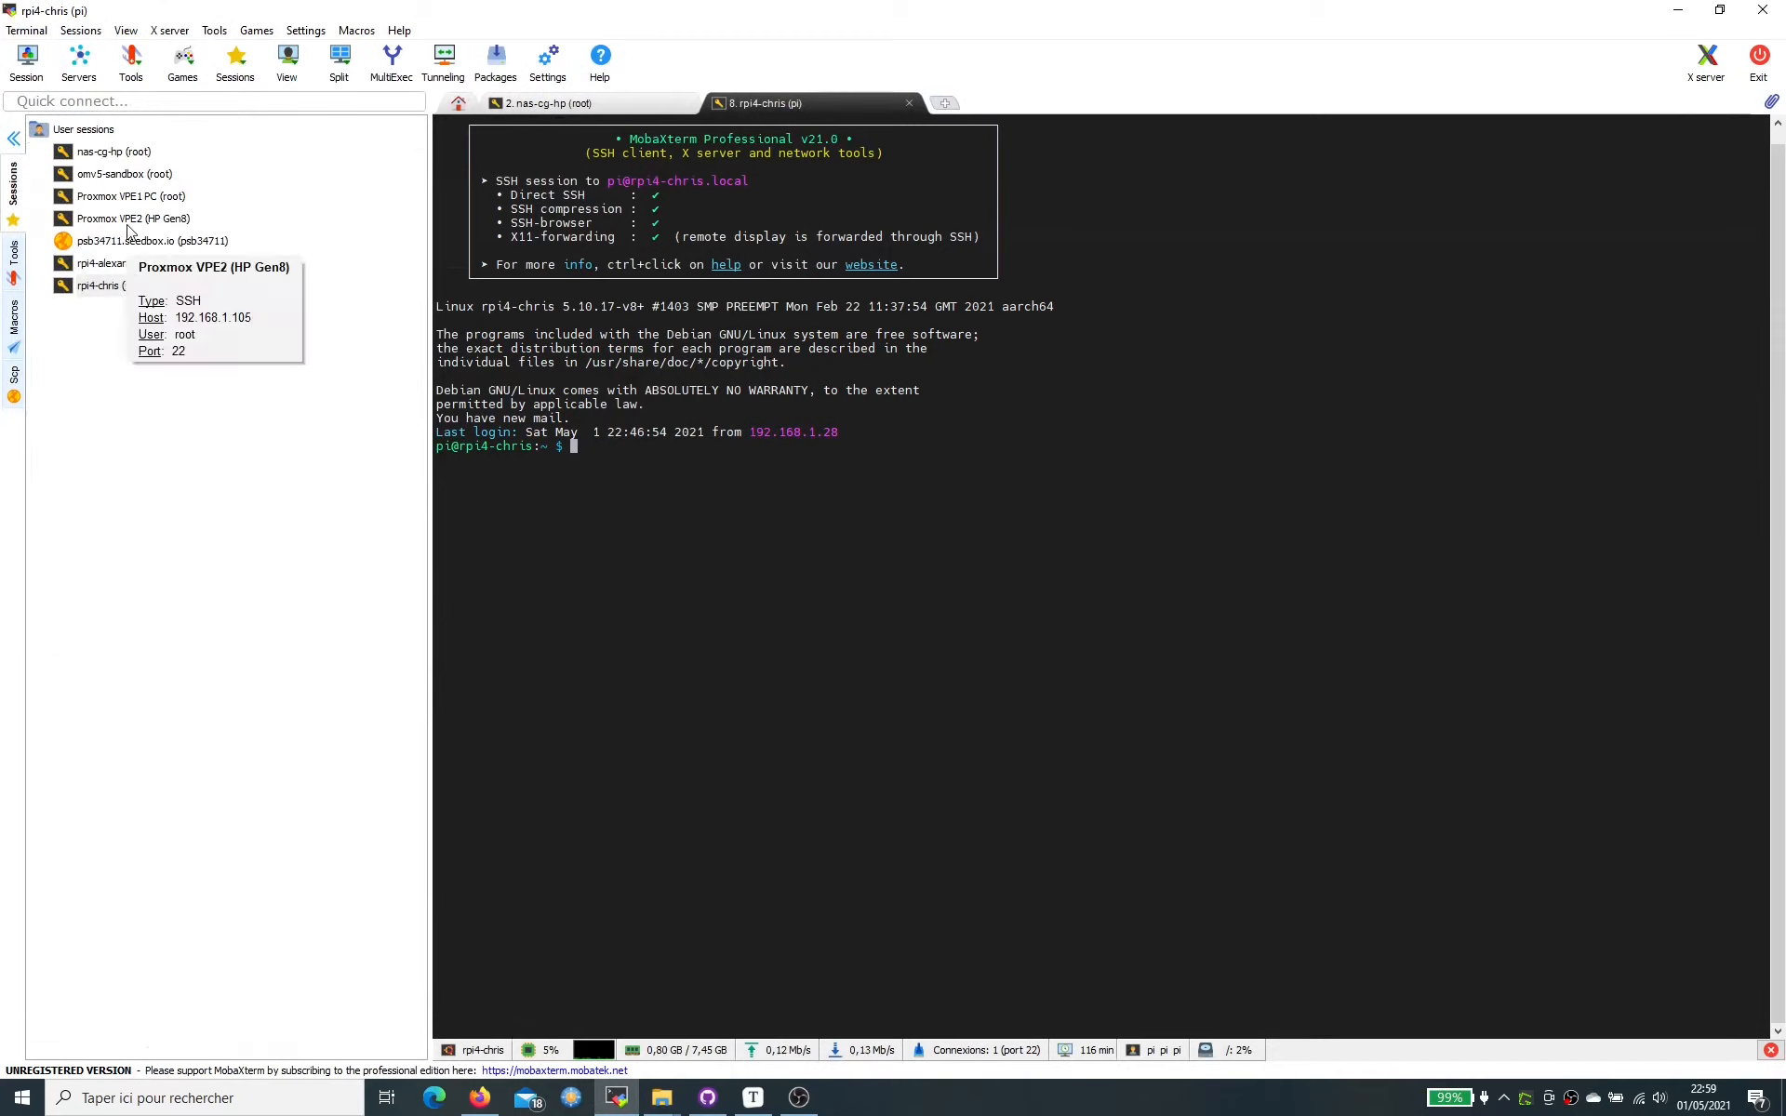
{"action": "left_click", "coordinate": [139, 176]}
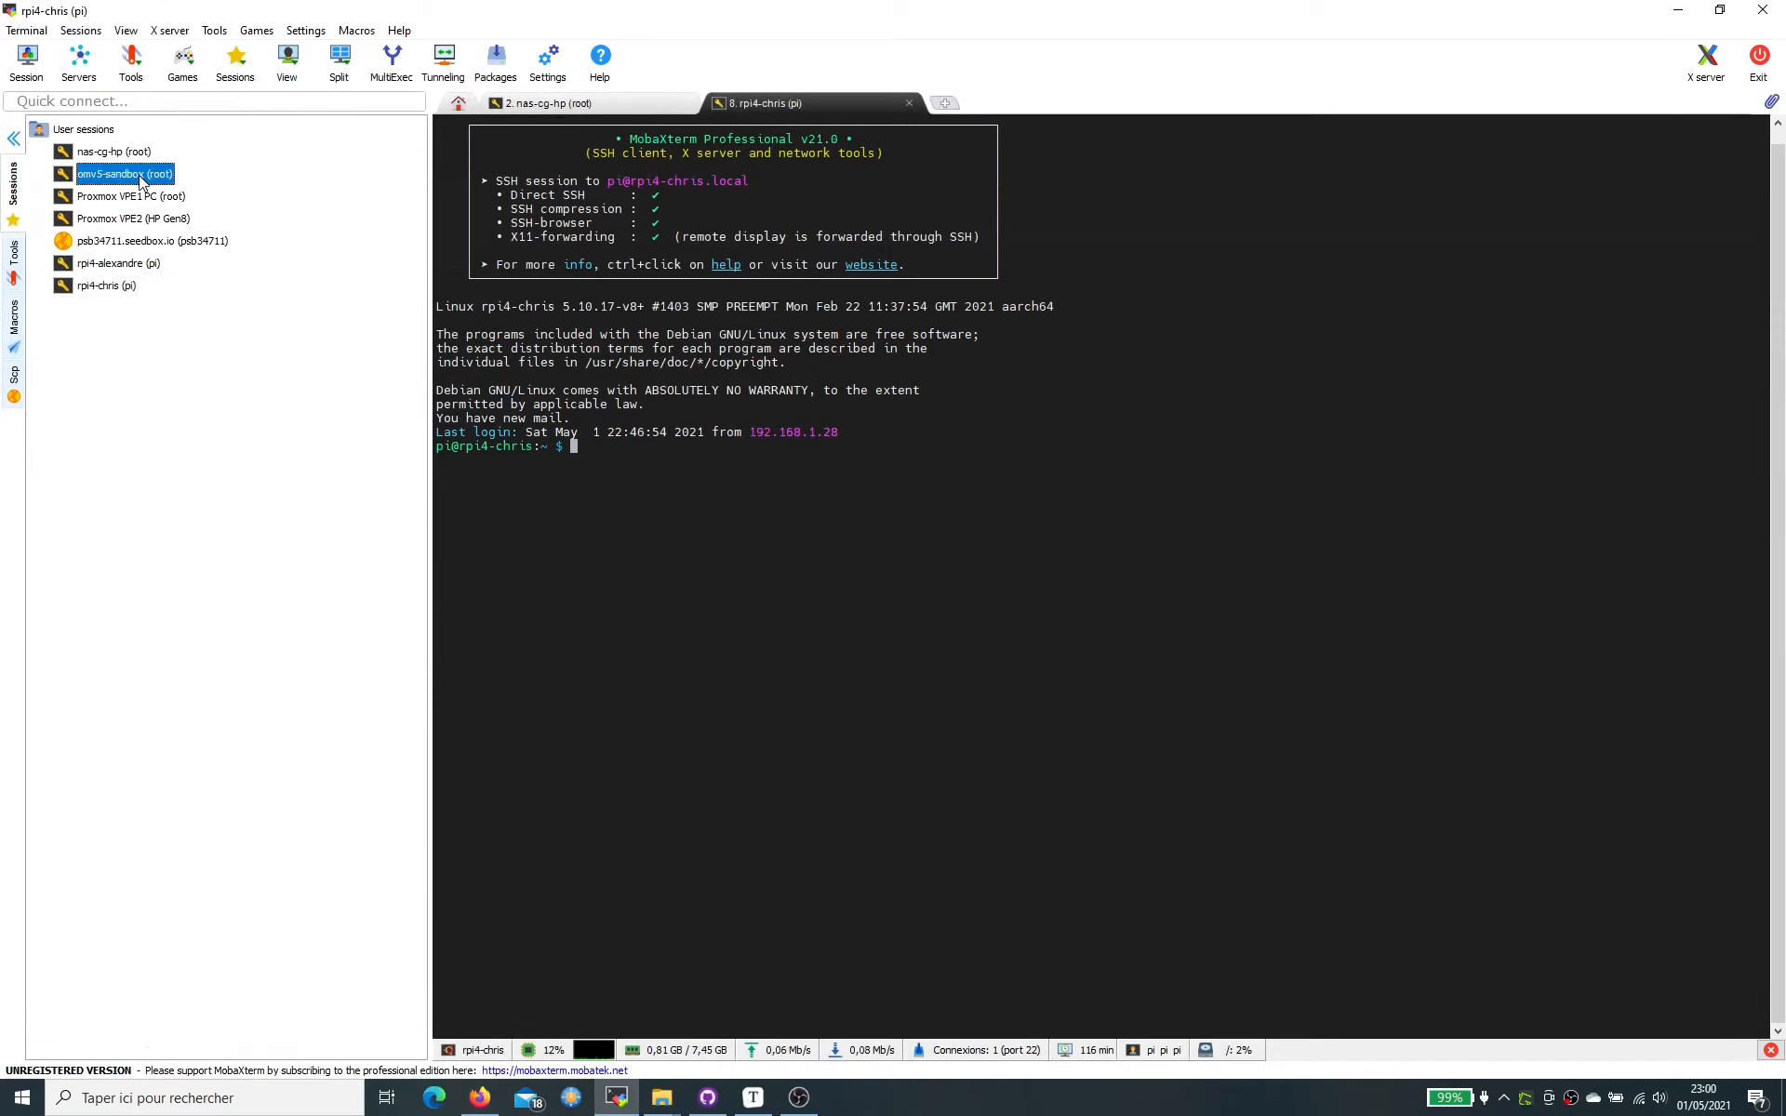
{"action": "double_click", "coordinate": [141, 180]}
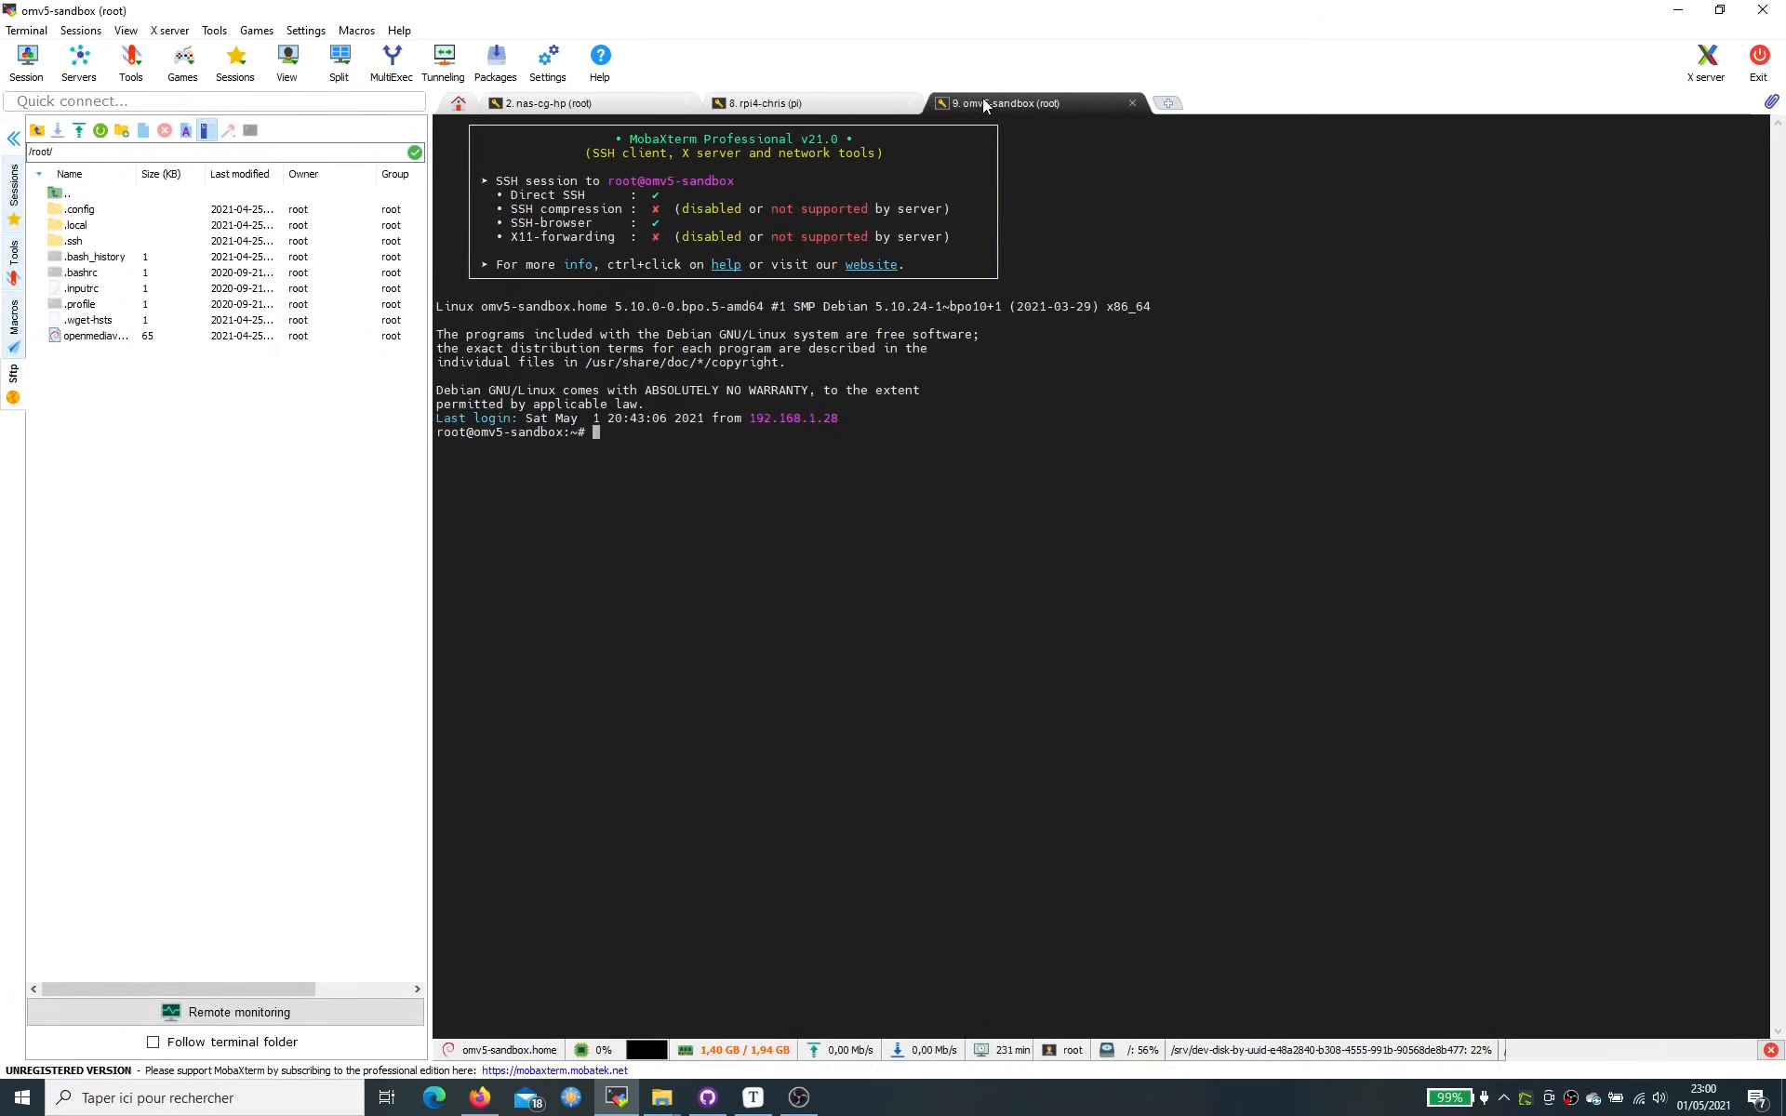
- Browse the SFTP panel to /srv, the data disk folder, then test, and widen the panel
{"action": "left_click_drag", "start_coordinate": [79, 211], "coordinate": [90, 348]}
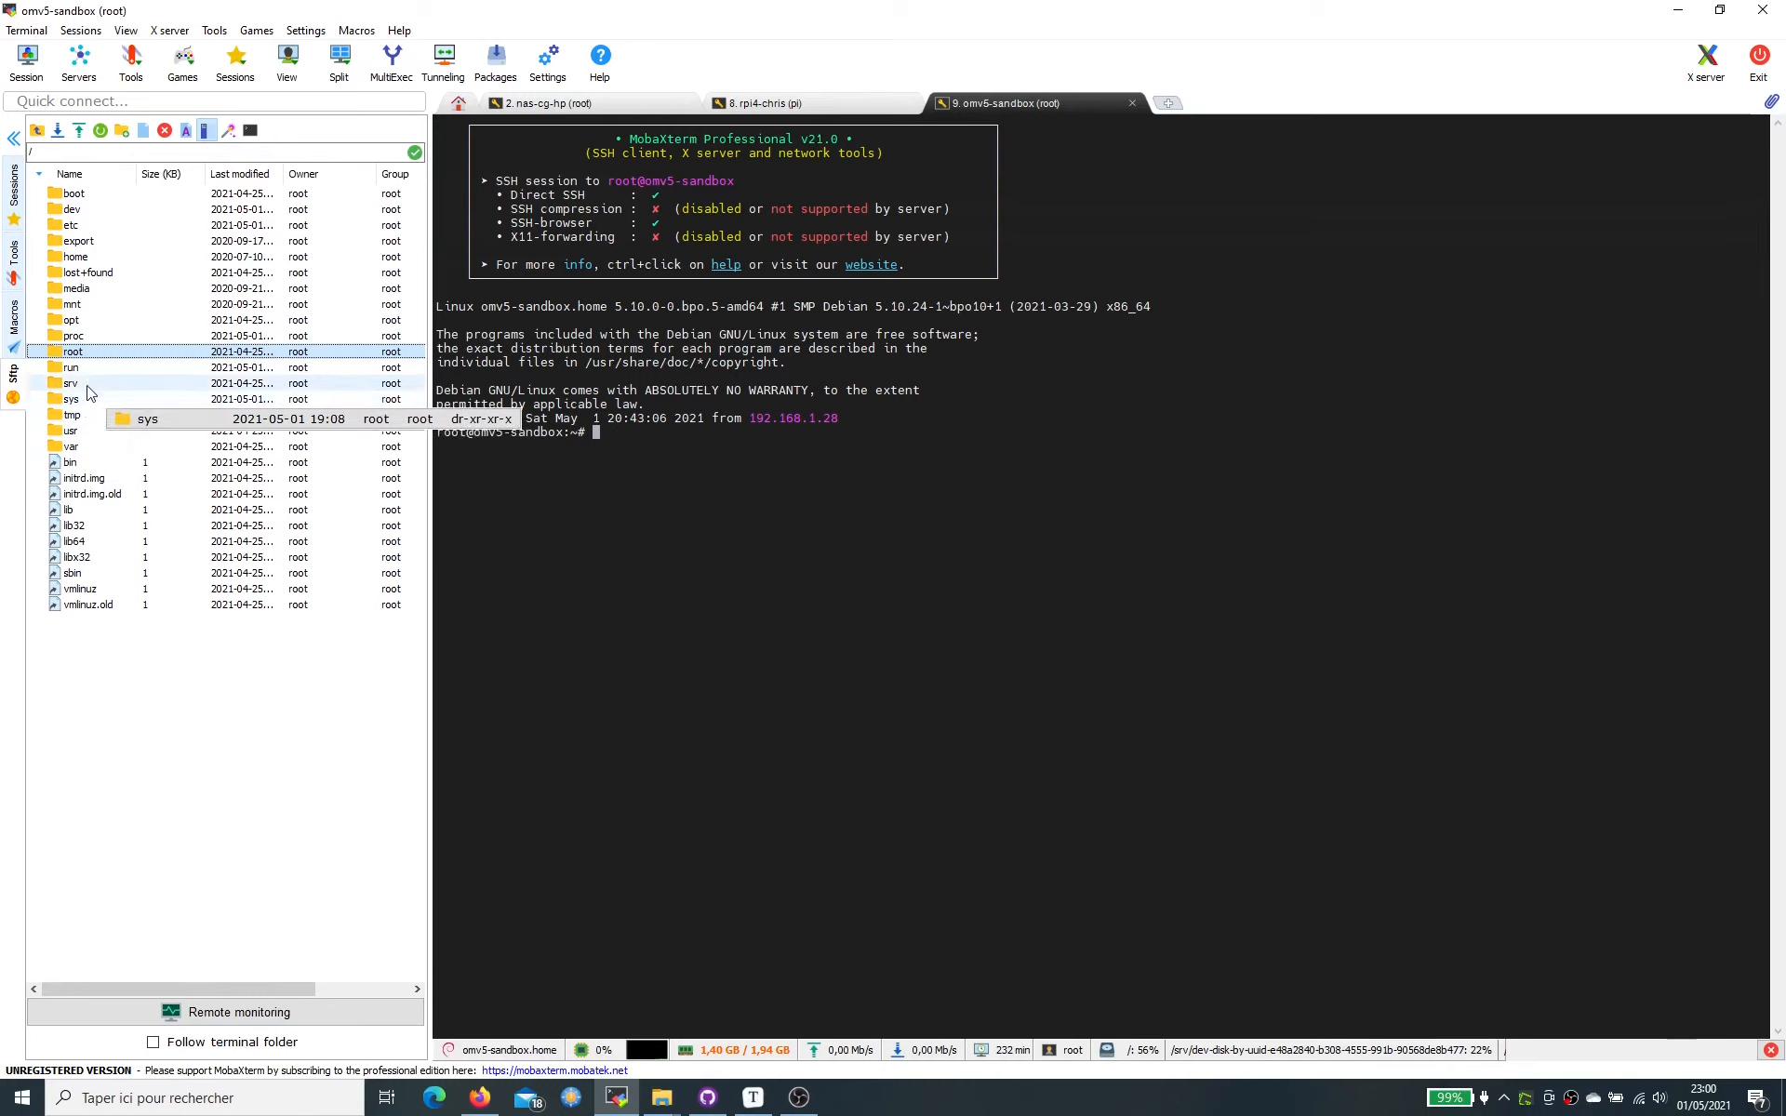
{"action": "left_click", "coordinate": [91, 384]}
{"action": "double_click", "coordinate": [126, 209]}
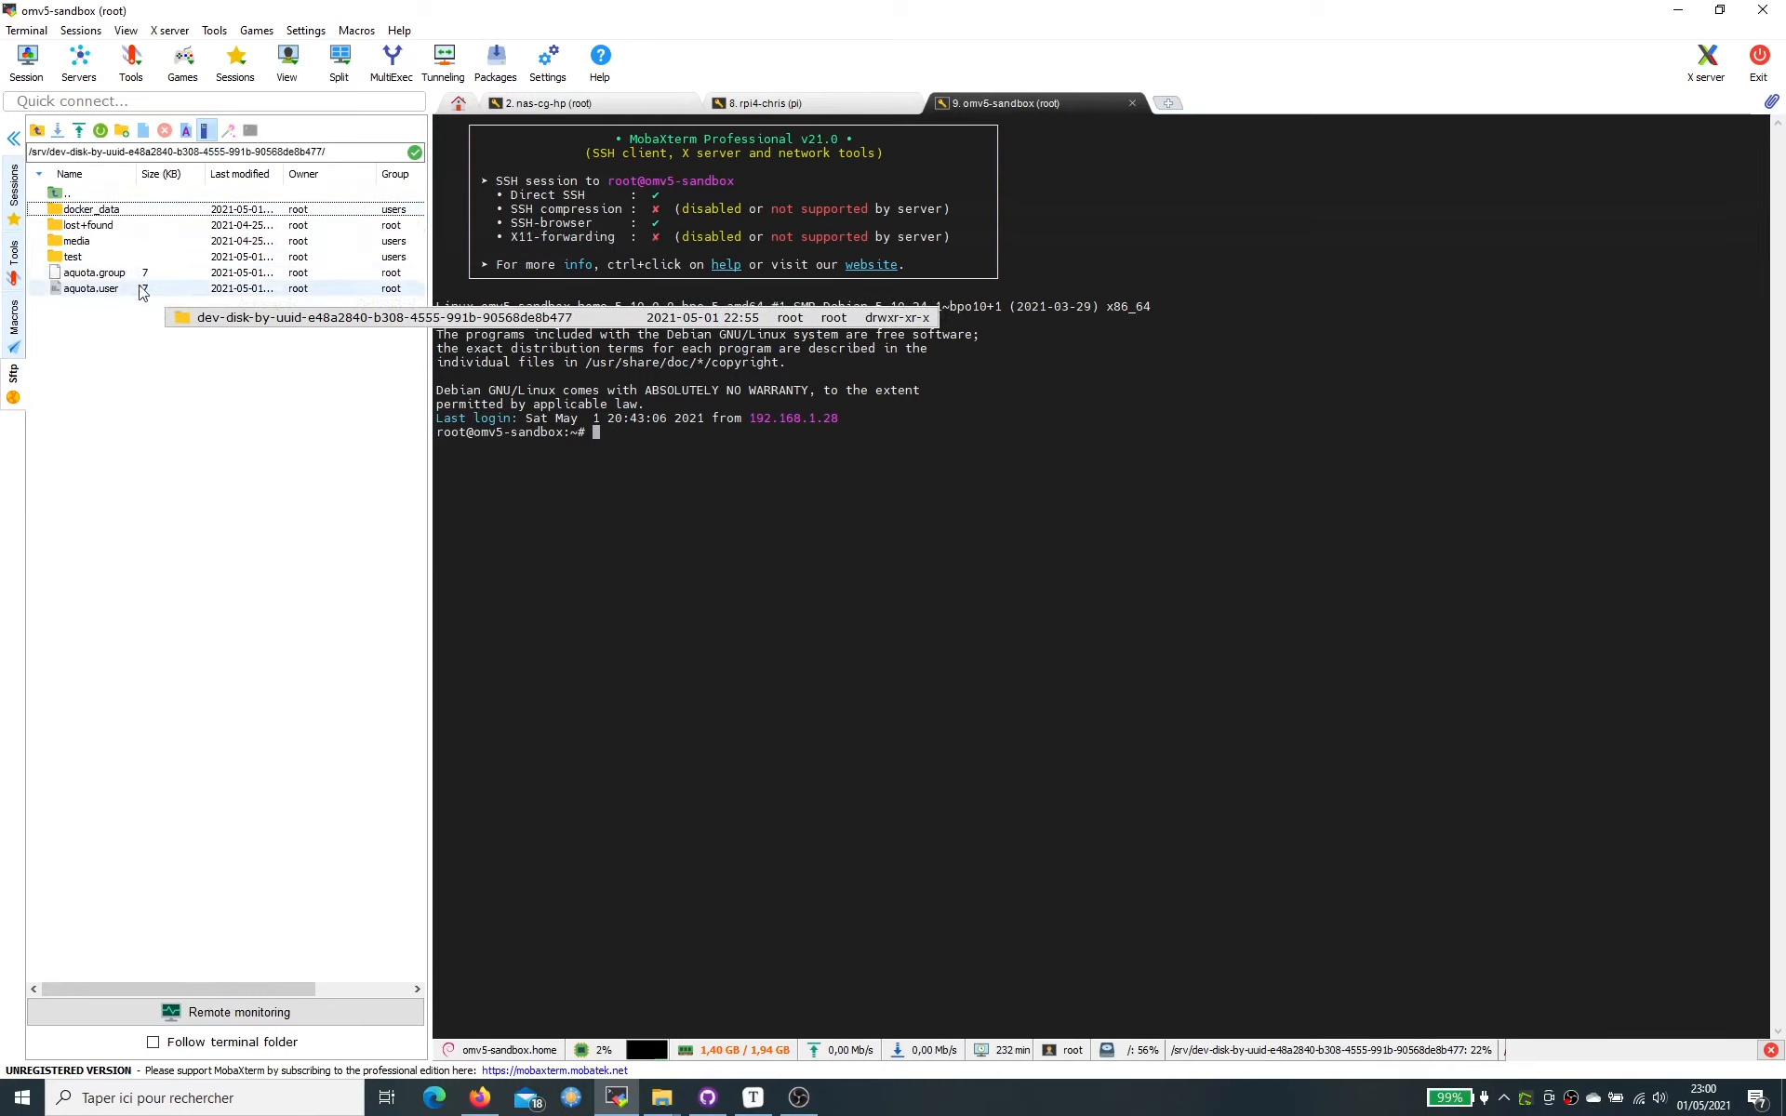
{"action": "double_click", "coordinate": [82, 256]}
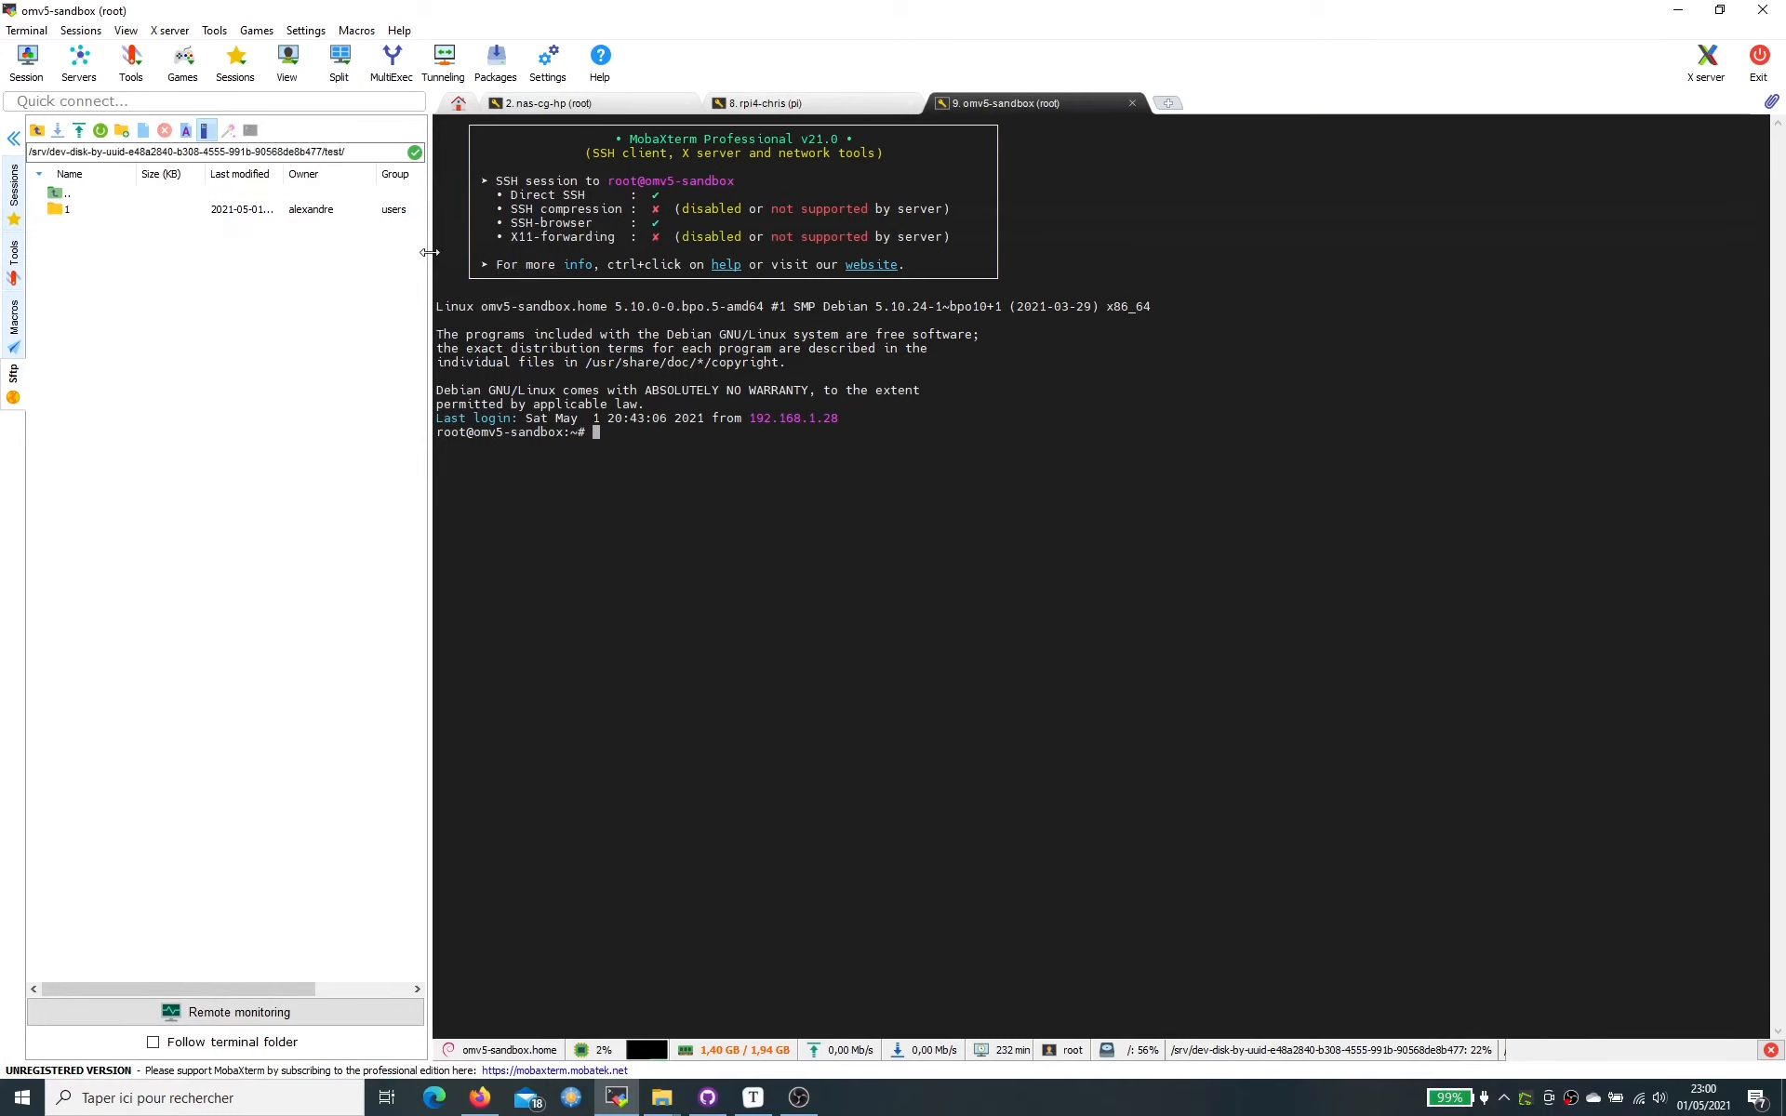
{"action": "left_click_drag", "start_coordinate": [430, 252], "coordinate": [597, 252]}
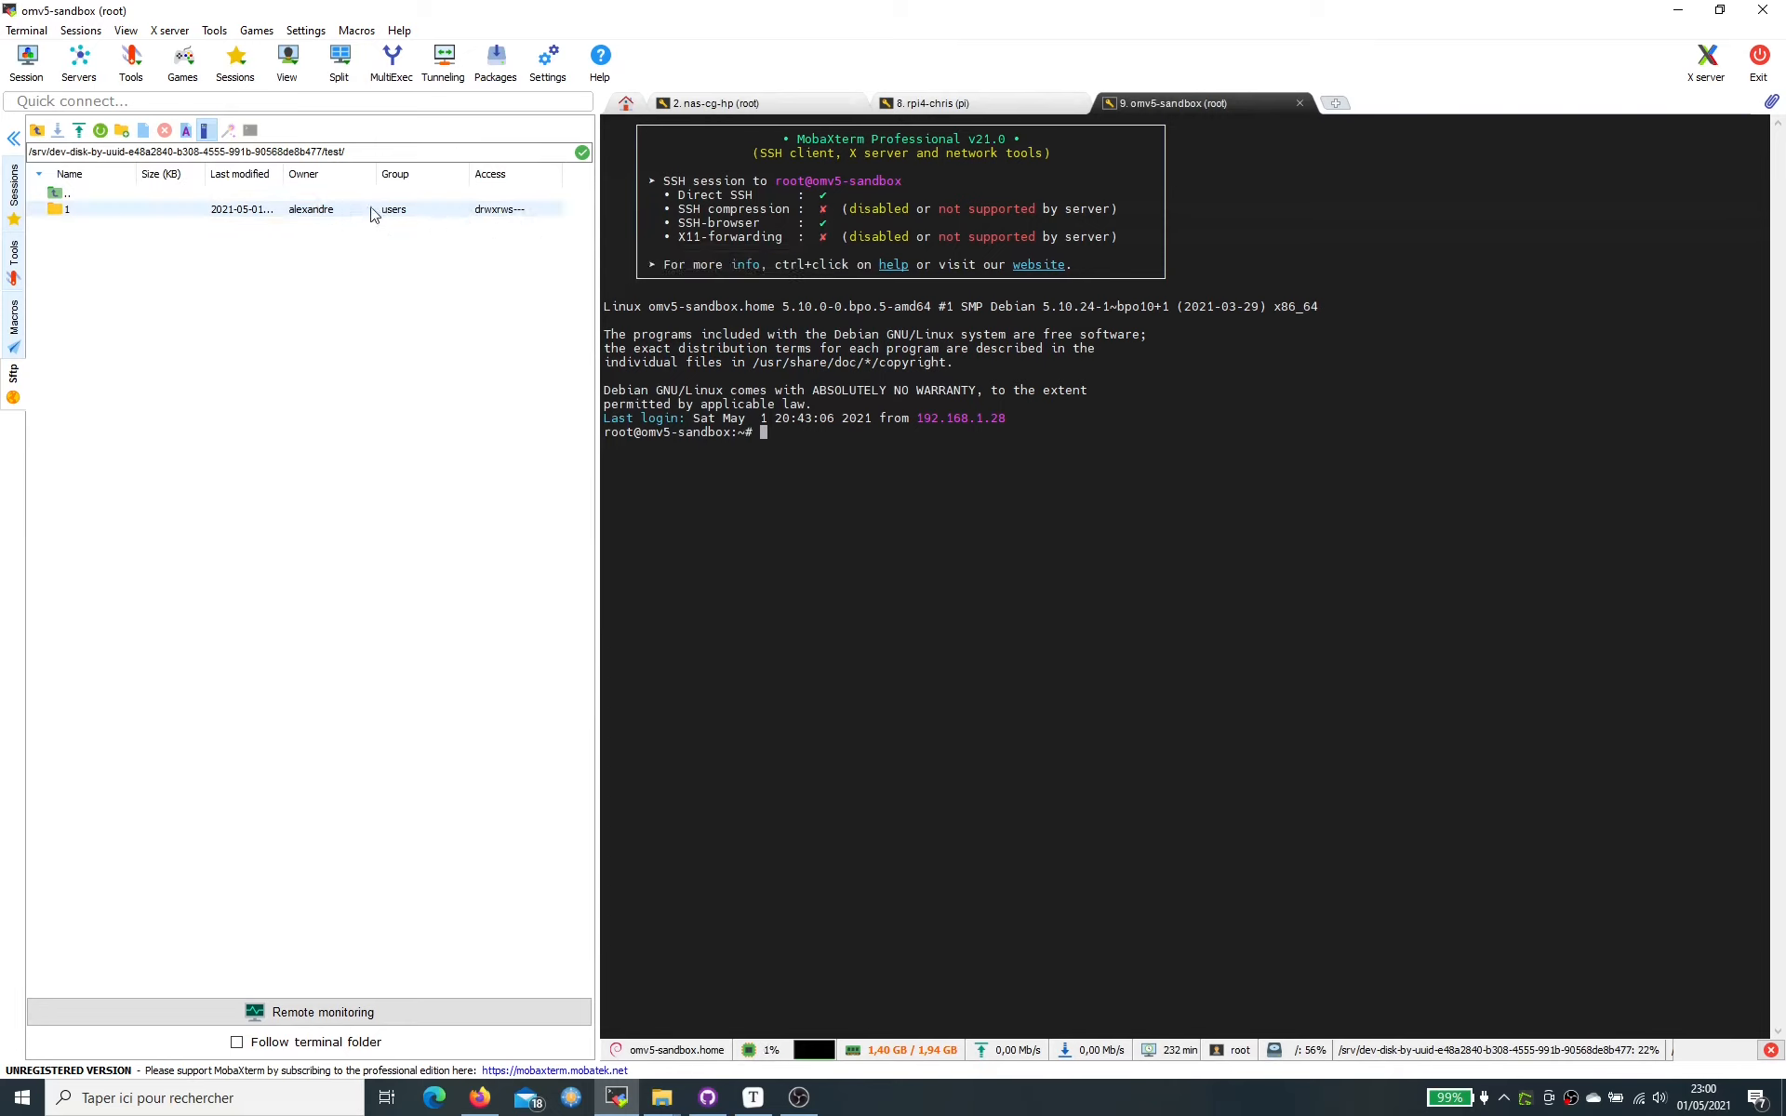
- Open folder 1 in the SFTP browser to list 1.pptx
{"action": "double_click", "coordinate": [113, 210]}
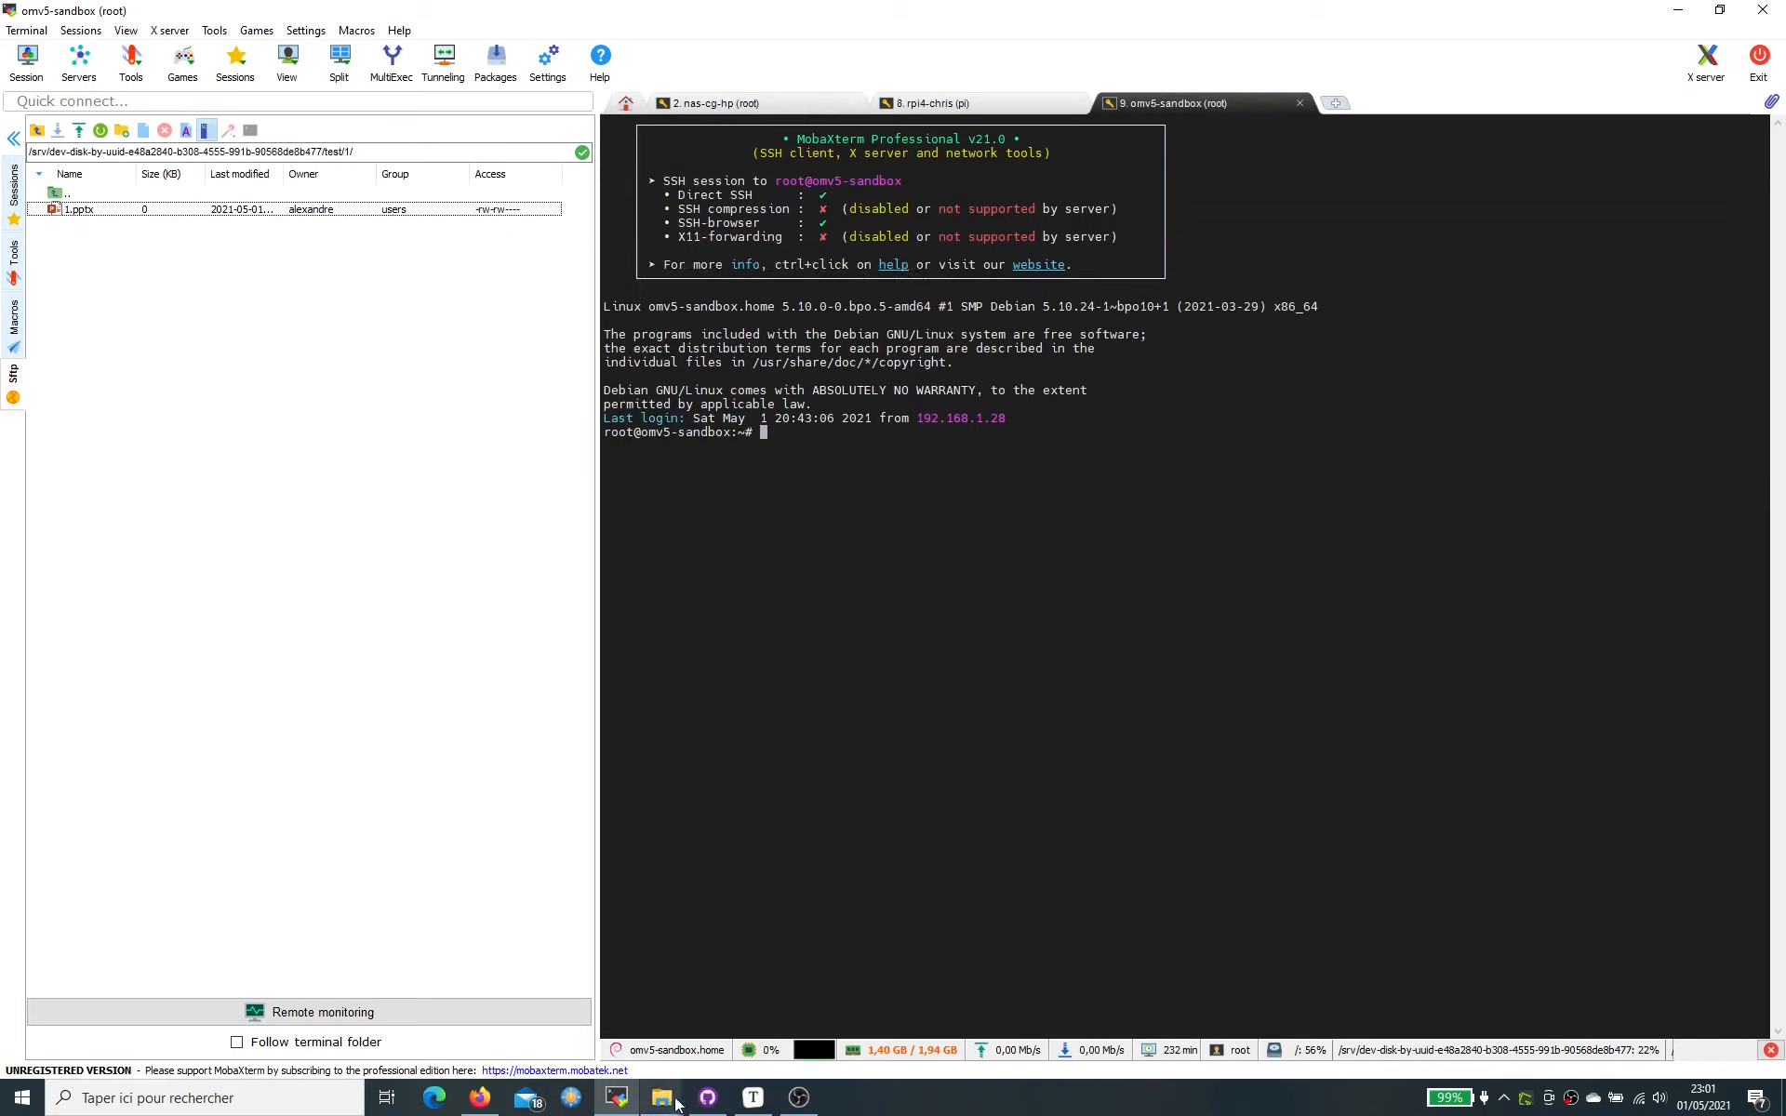
- Delete 1.pptx from folder 1 in Explorer, confirming with Oui, then return to MobaXterm
{"action": "mouse_move", "coordinate": [662, 1096]}
{"action": "left_click", "coordinate": [803, 969]}
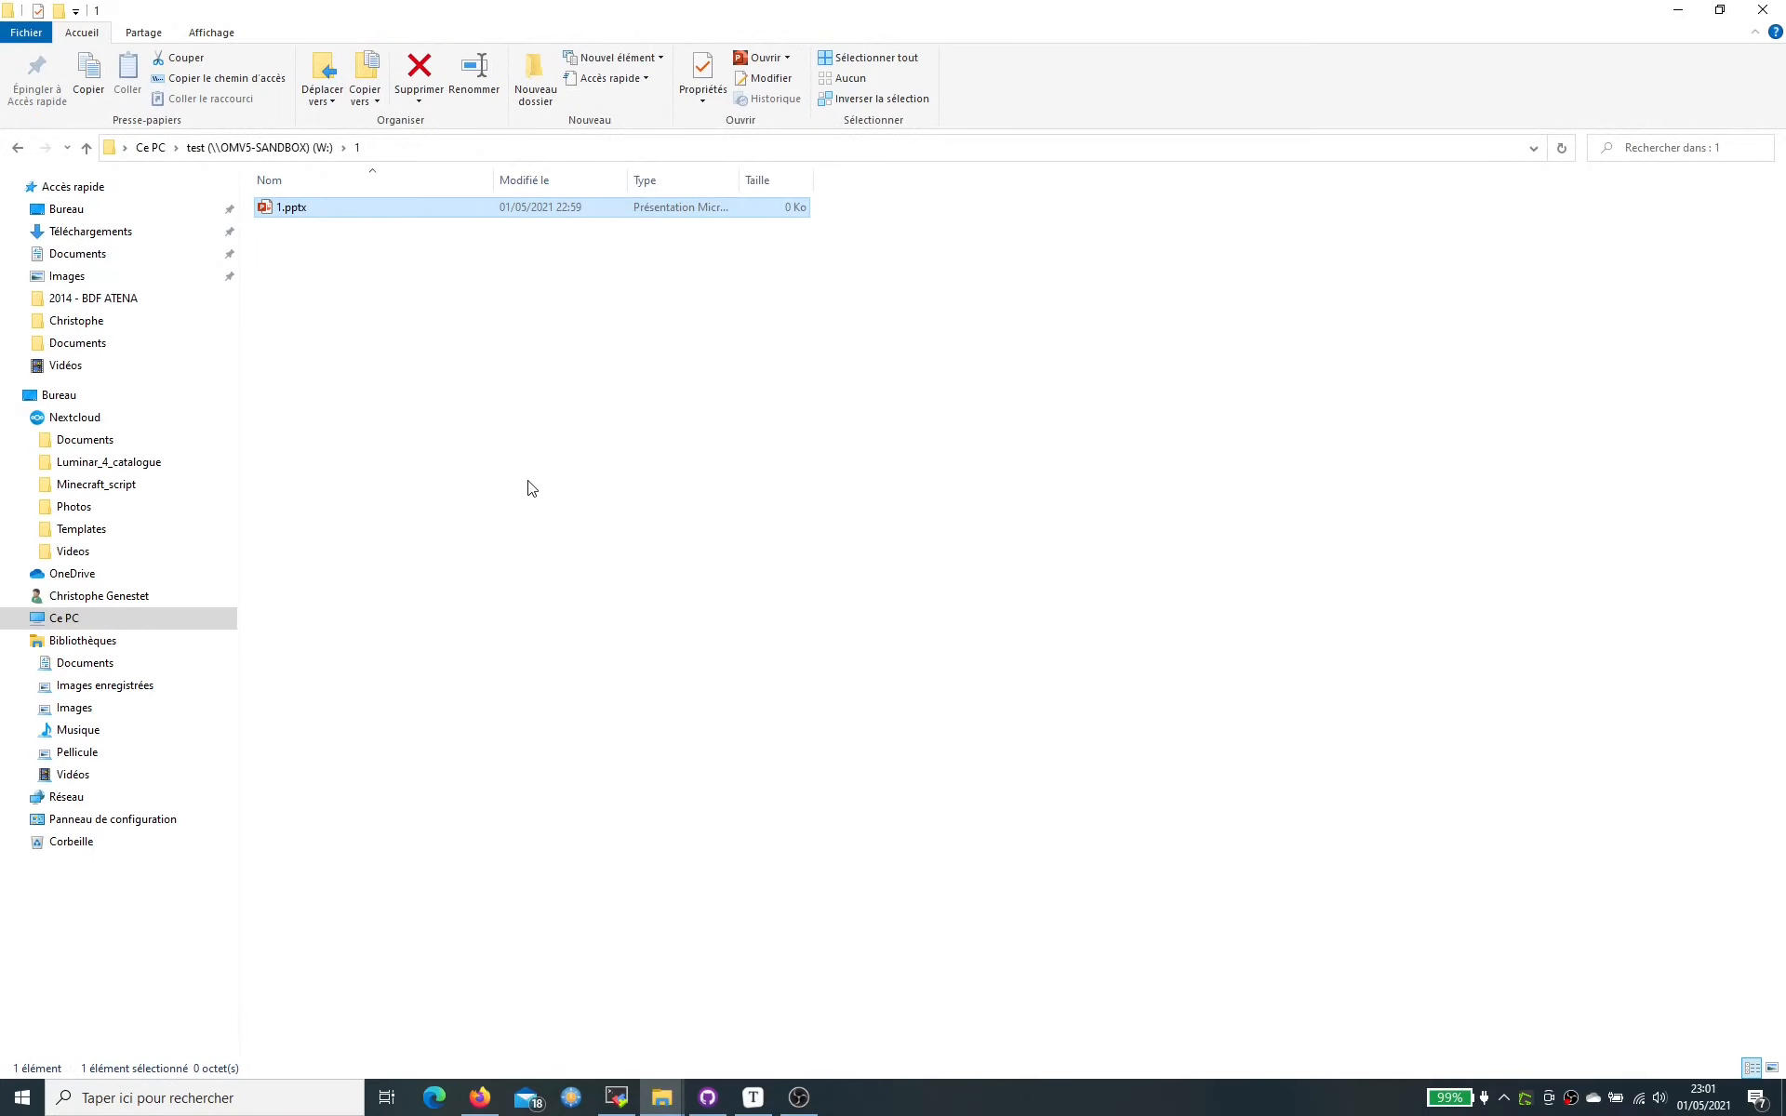
{"action": "key", "text": "Delete"}
{"action": "left_click", "coordinate": [972, 629]}
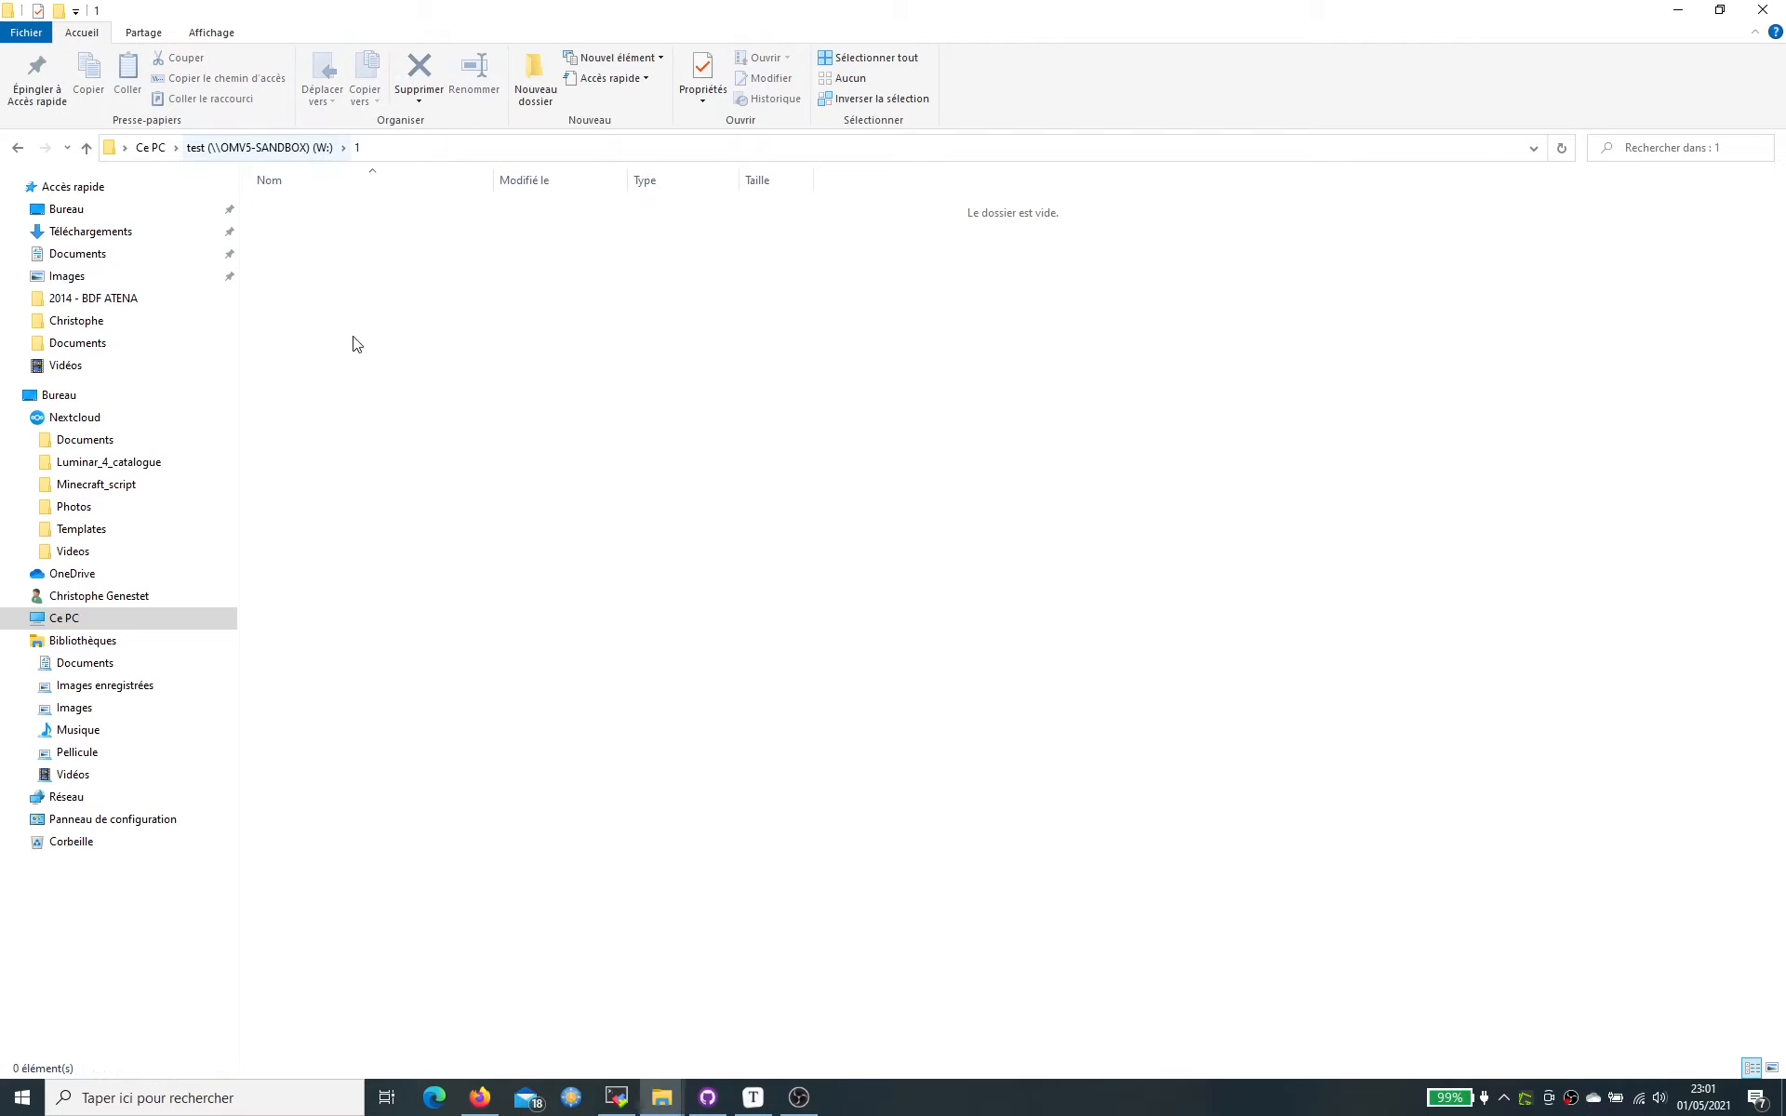
{"action": "left_click", "coordinate": [616, 1098]}
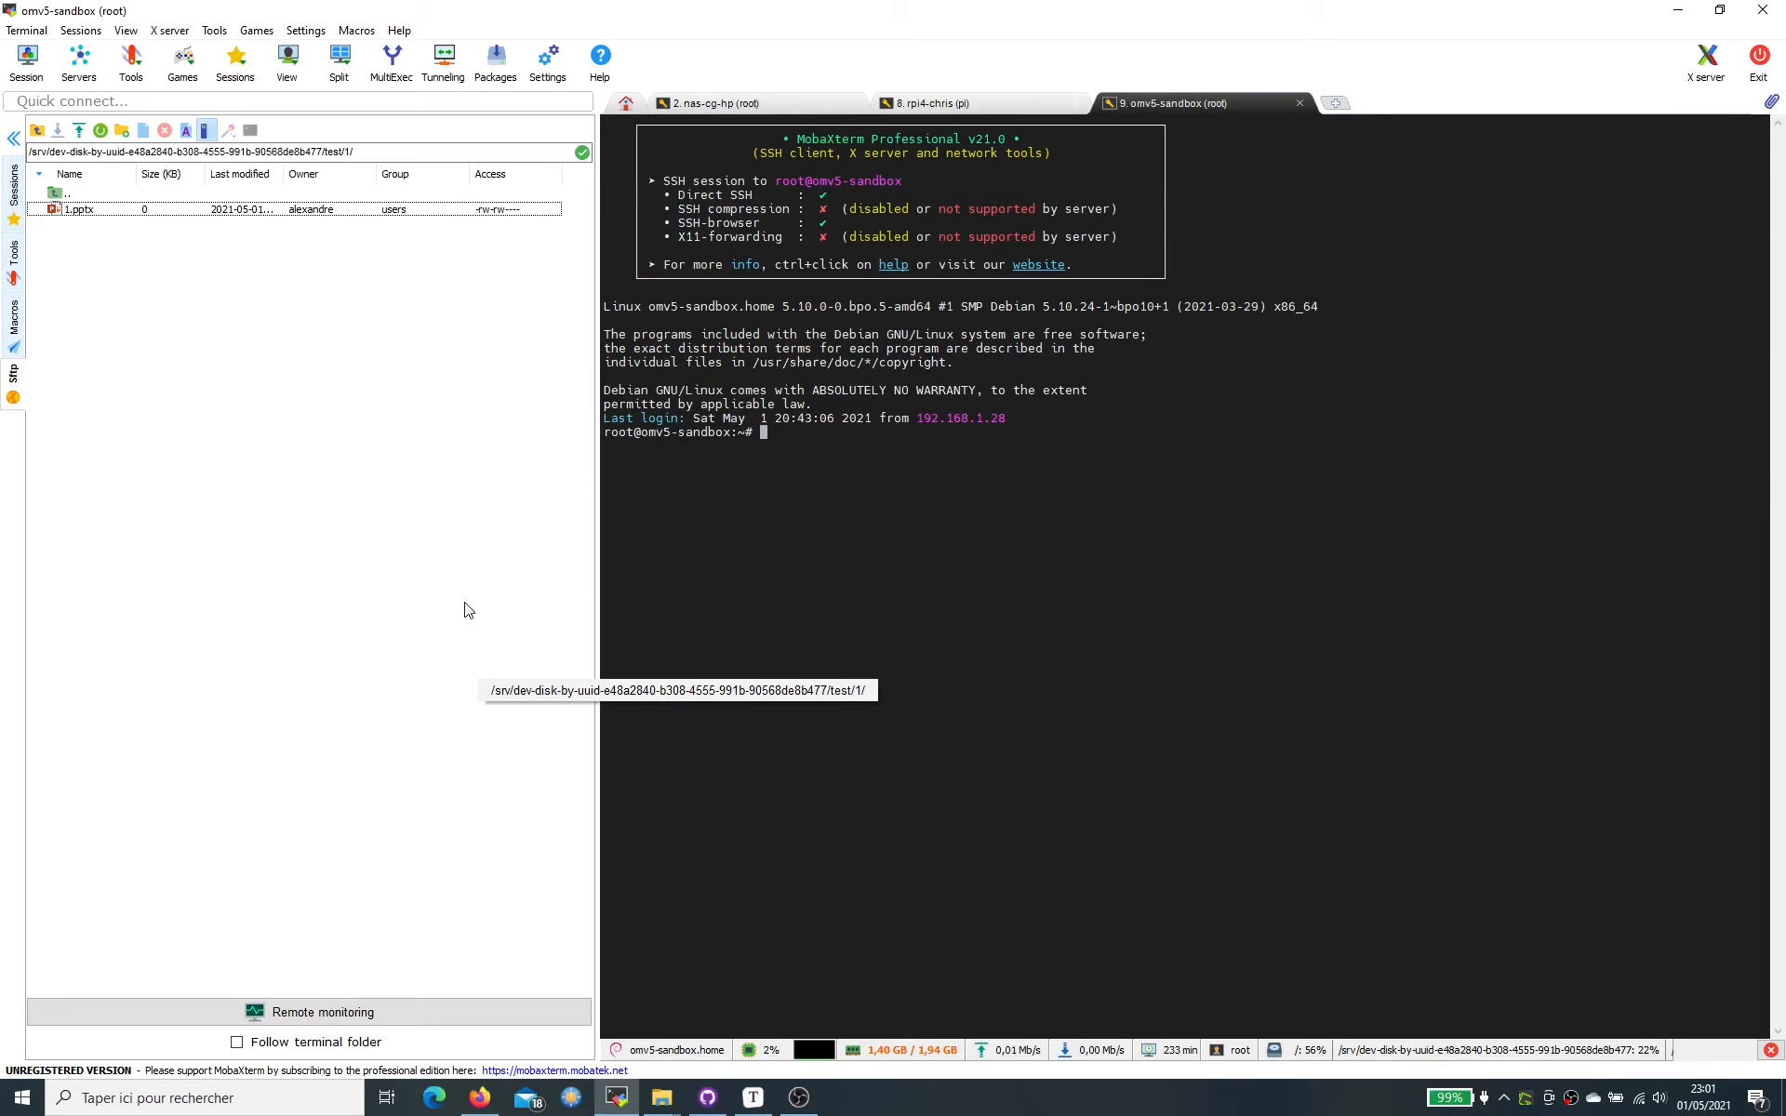
- Switch to the rpi4 (pi) session, widen its terminal pane, and bring up the partages_cifs.md notes
{"action": "left_click", "coordinate": [929, 104]}
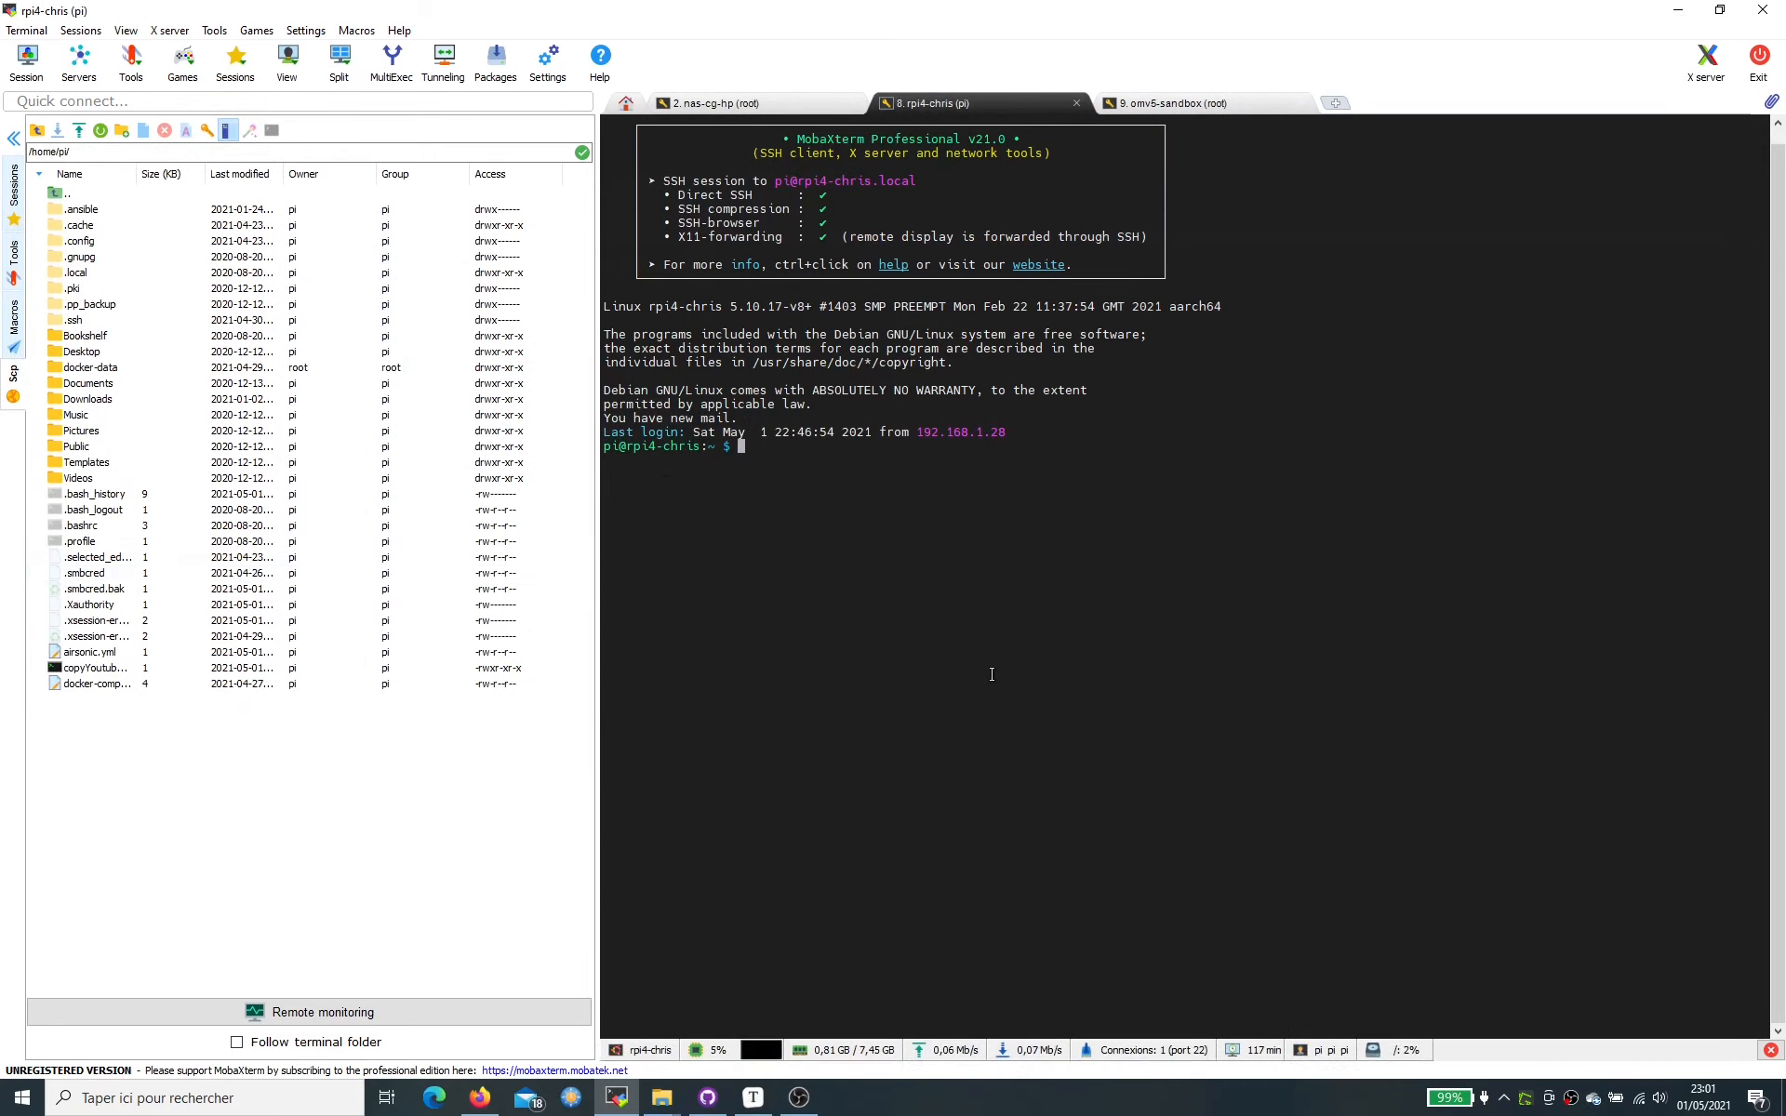
{"action": "left_click_drag", "start_coordinate": [599, 538], "coordinate": [484, 538]}
{"action": "left_click", "coordinate": [747, 1104]}
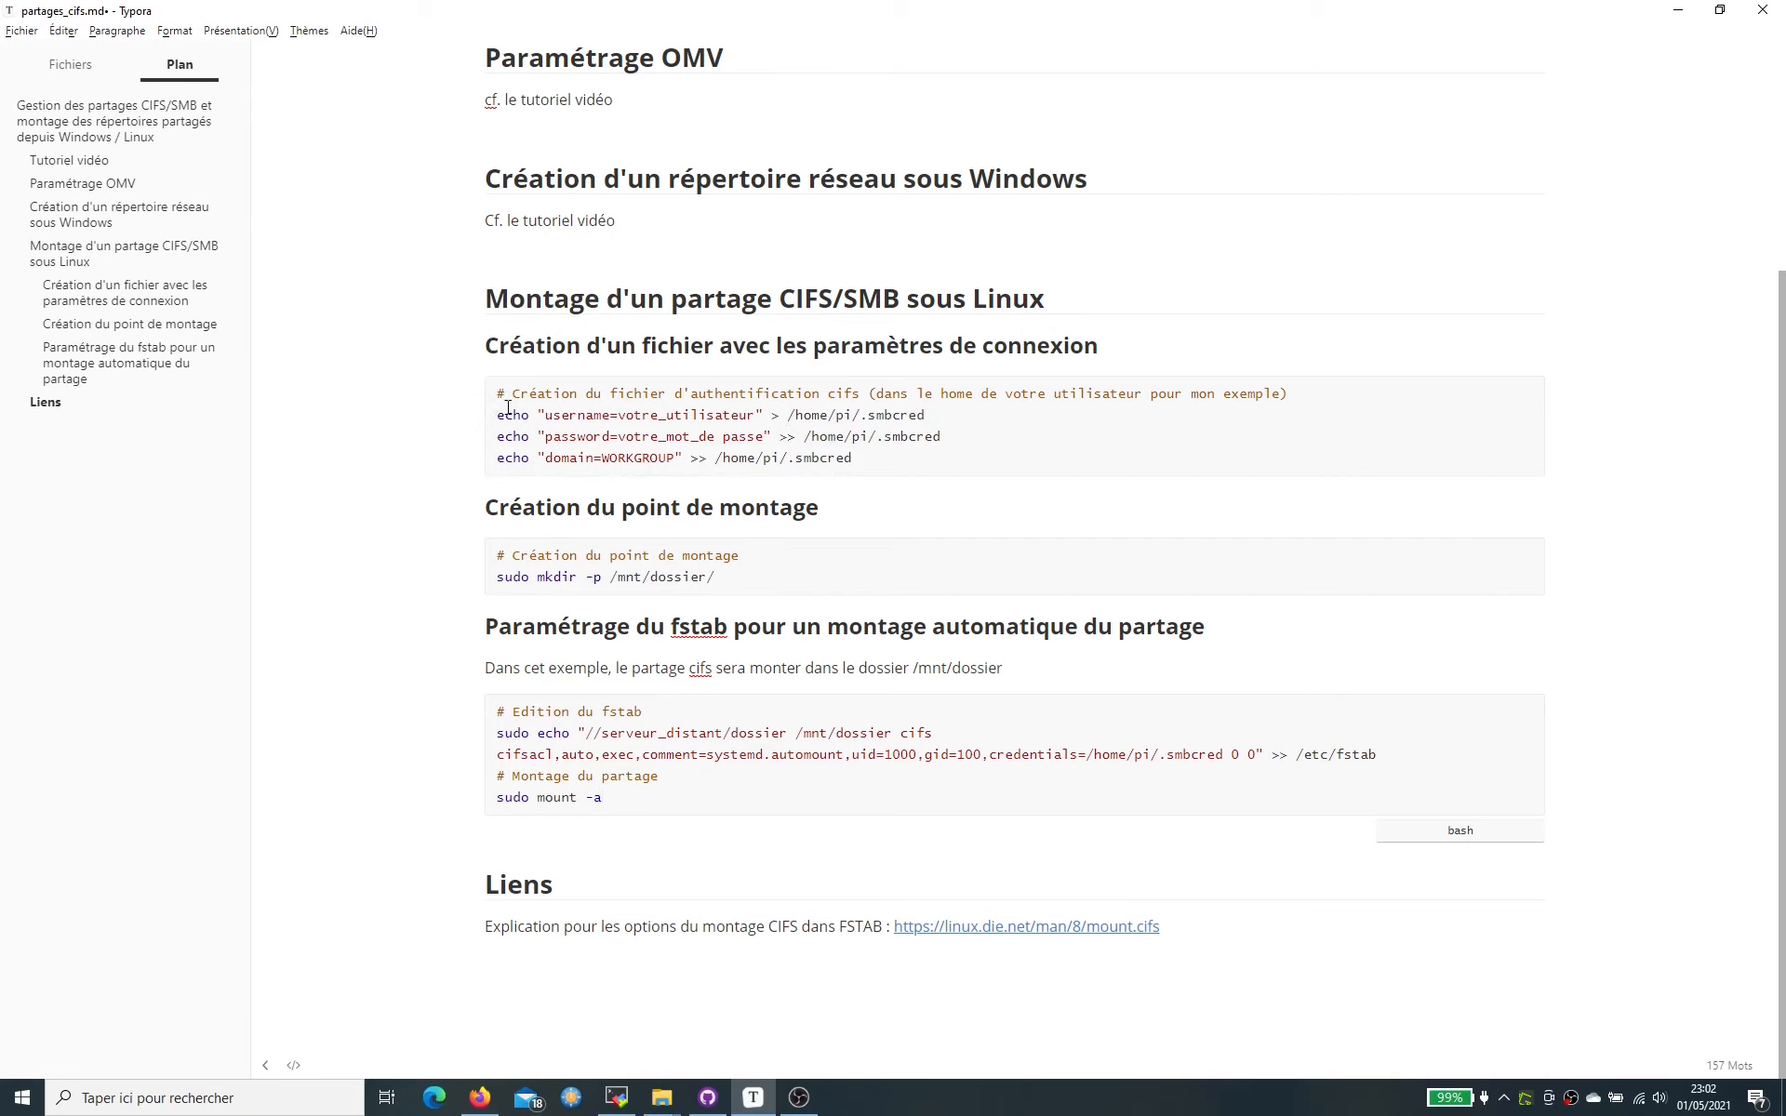
- Highlight the votre_utilisateur placeholder in the notes, then show openmediavault's user list in Firefox
{"action": "left_click_drag", "start_coordinate": [548, 415], "coordinate": [754, 413]}
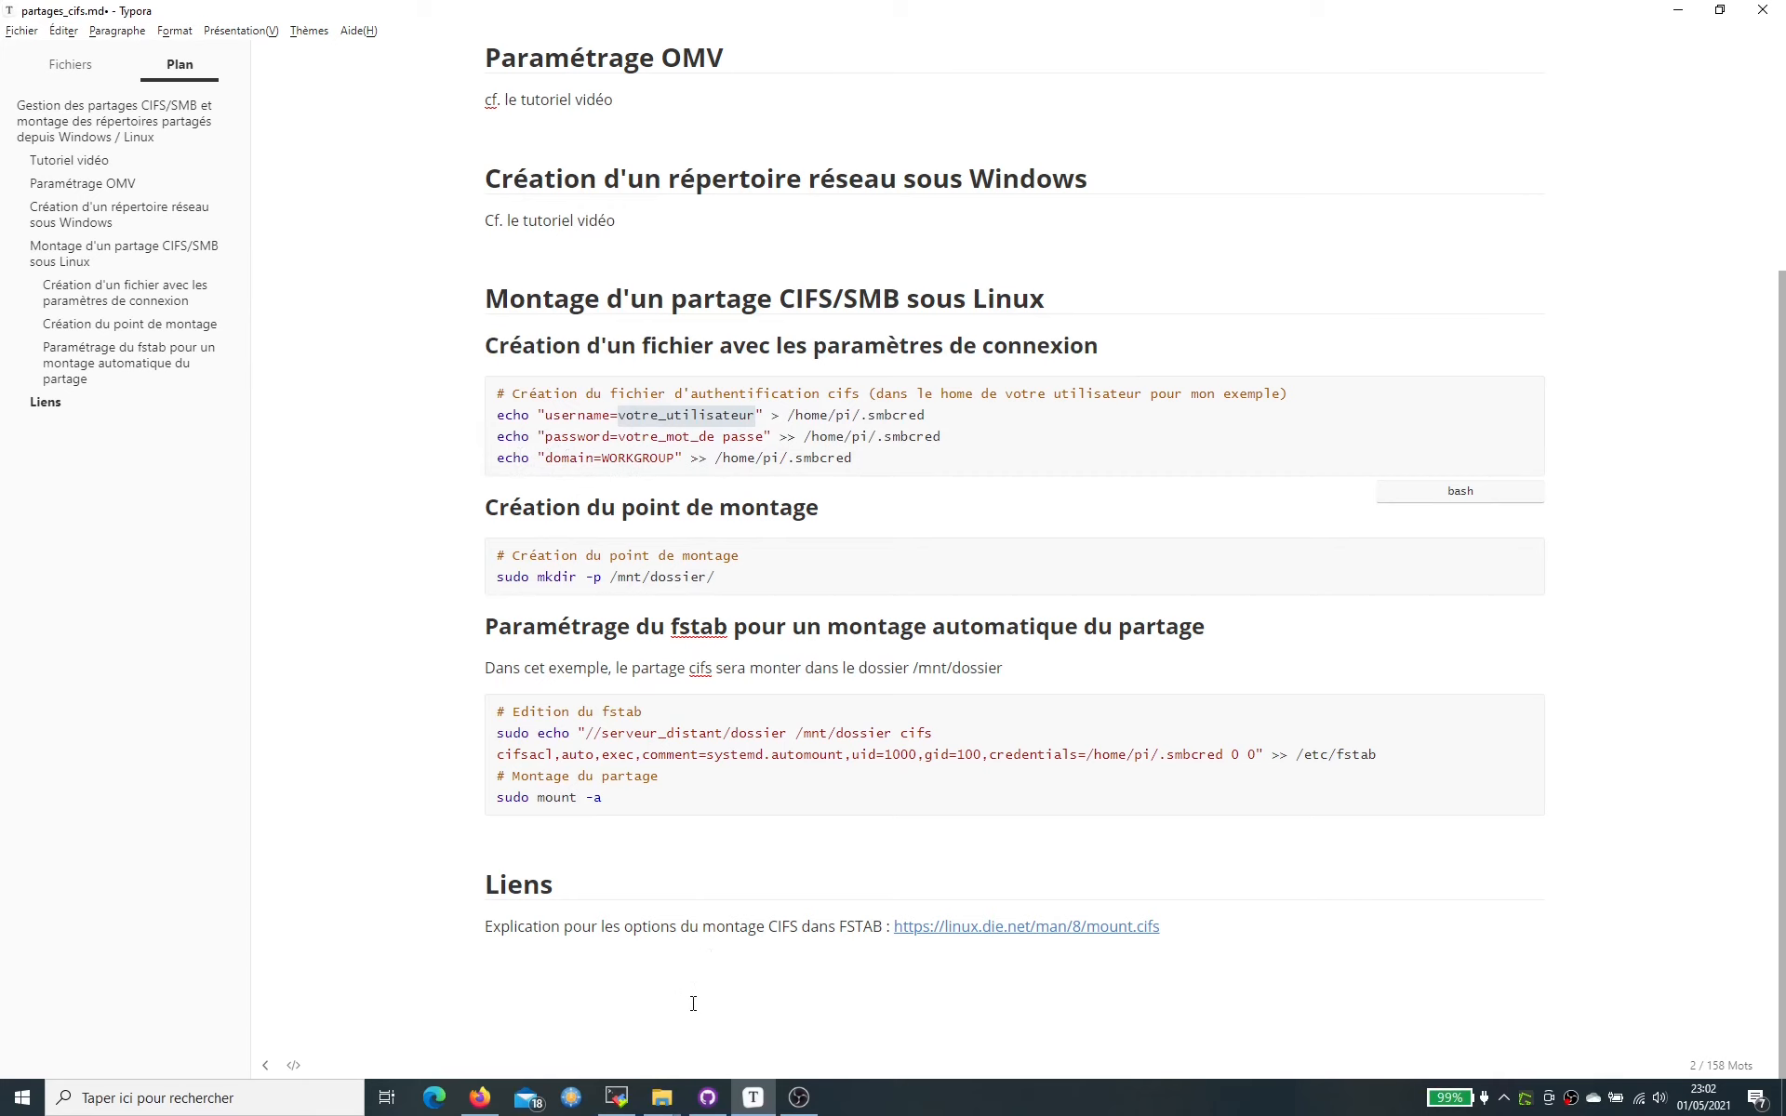
{"action": "left_click", "coordinate": [480, 1098]}
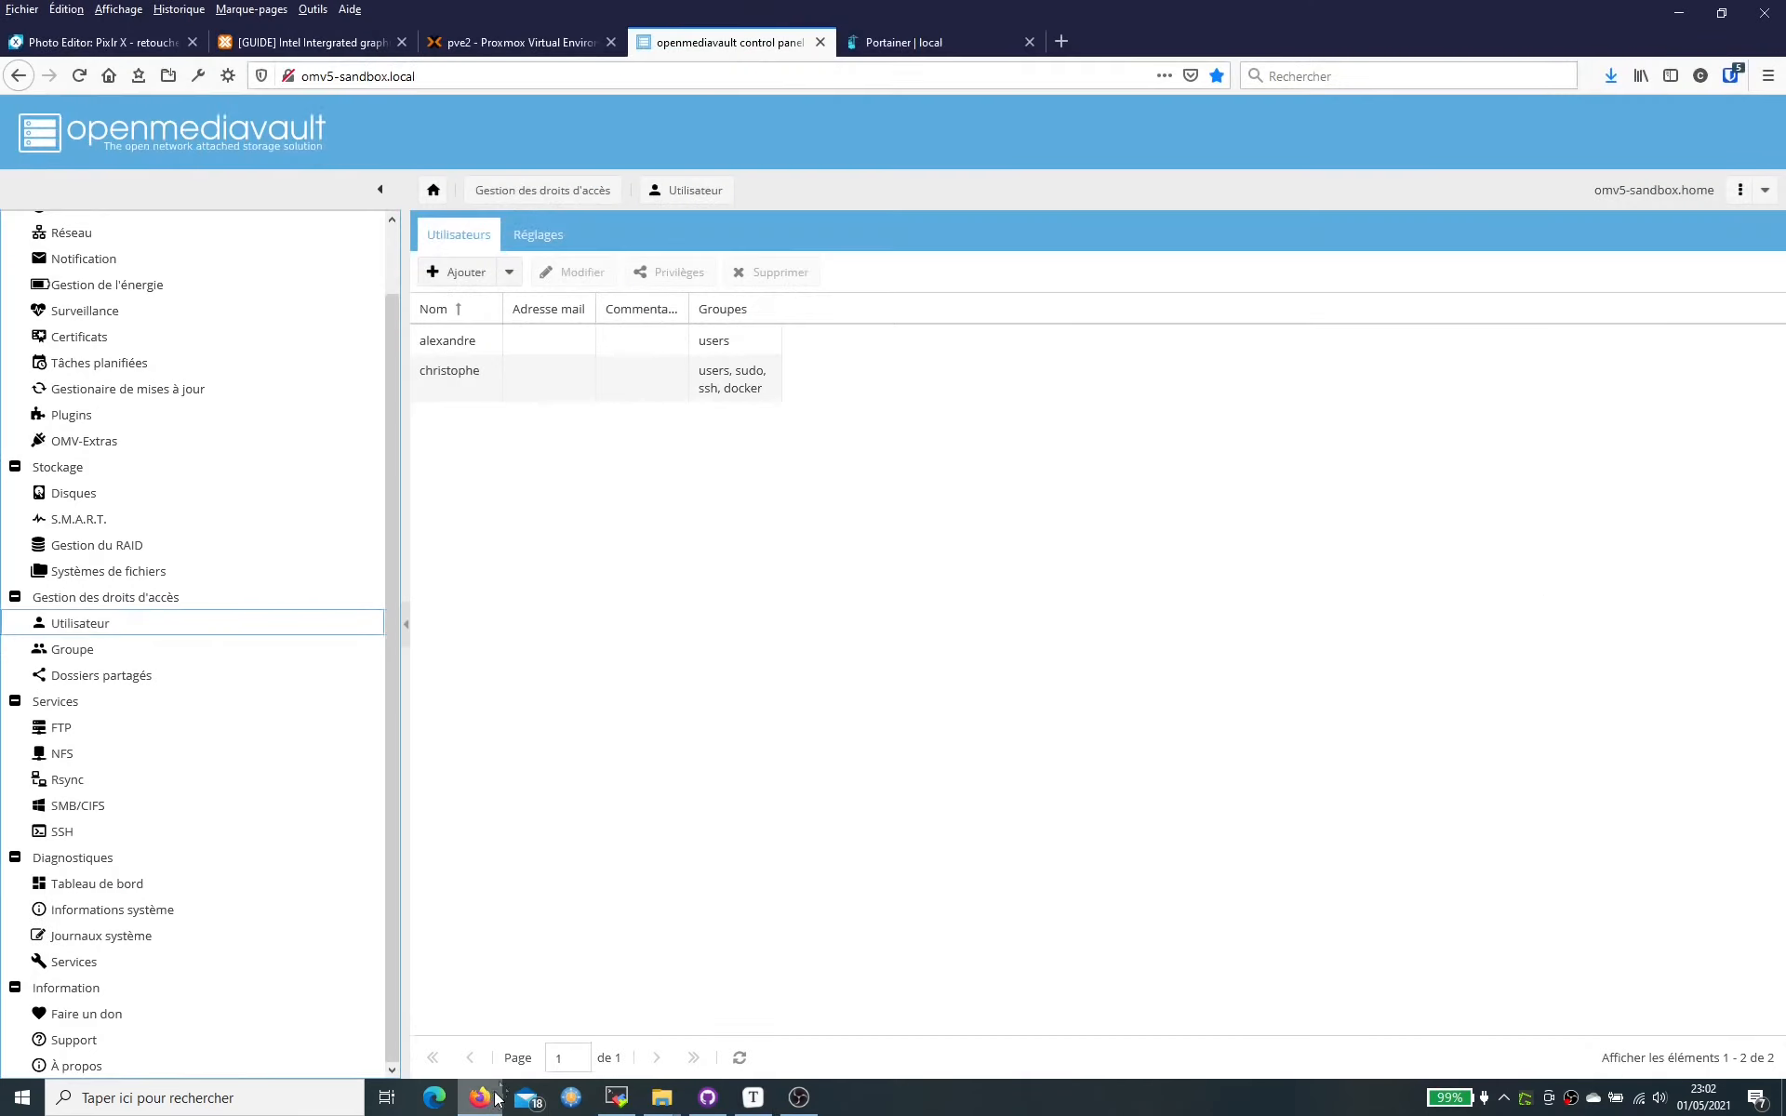
- Check that the SMB/CIFS workgroup in openmediavault is WORKGROUP, then head back to the terminal
{"action": "left_click", "coordinate": [113, 808]}
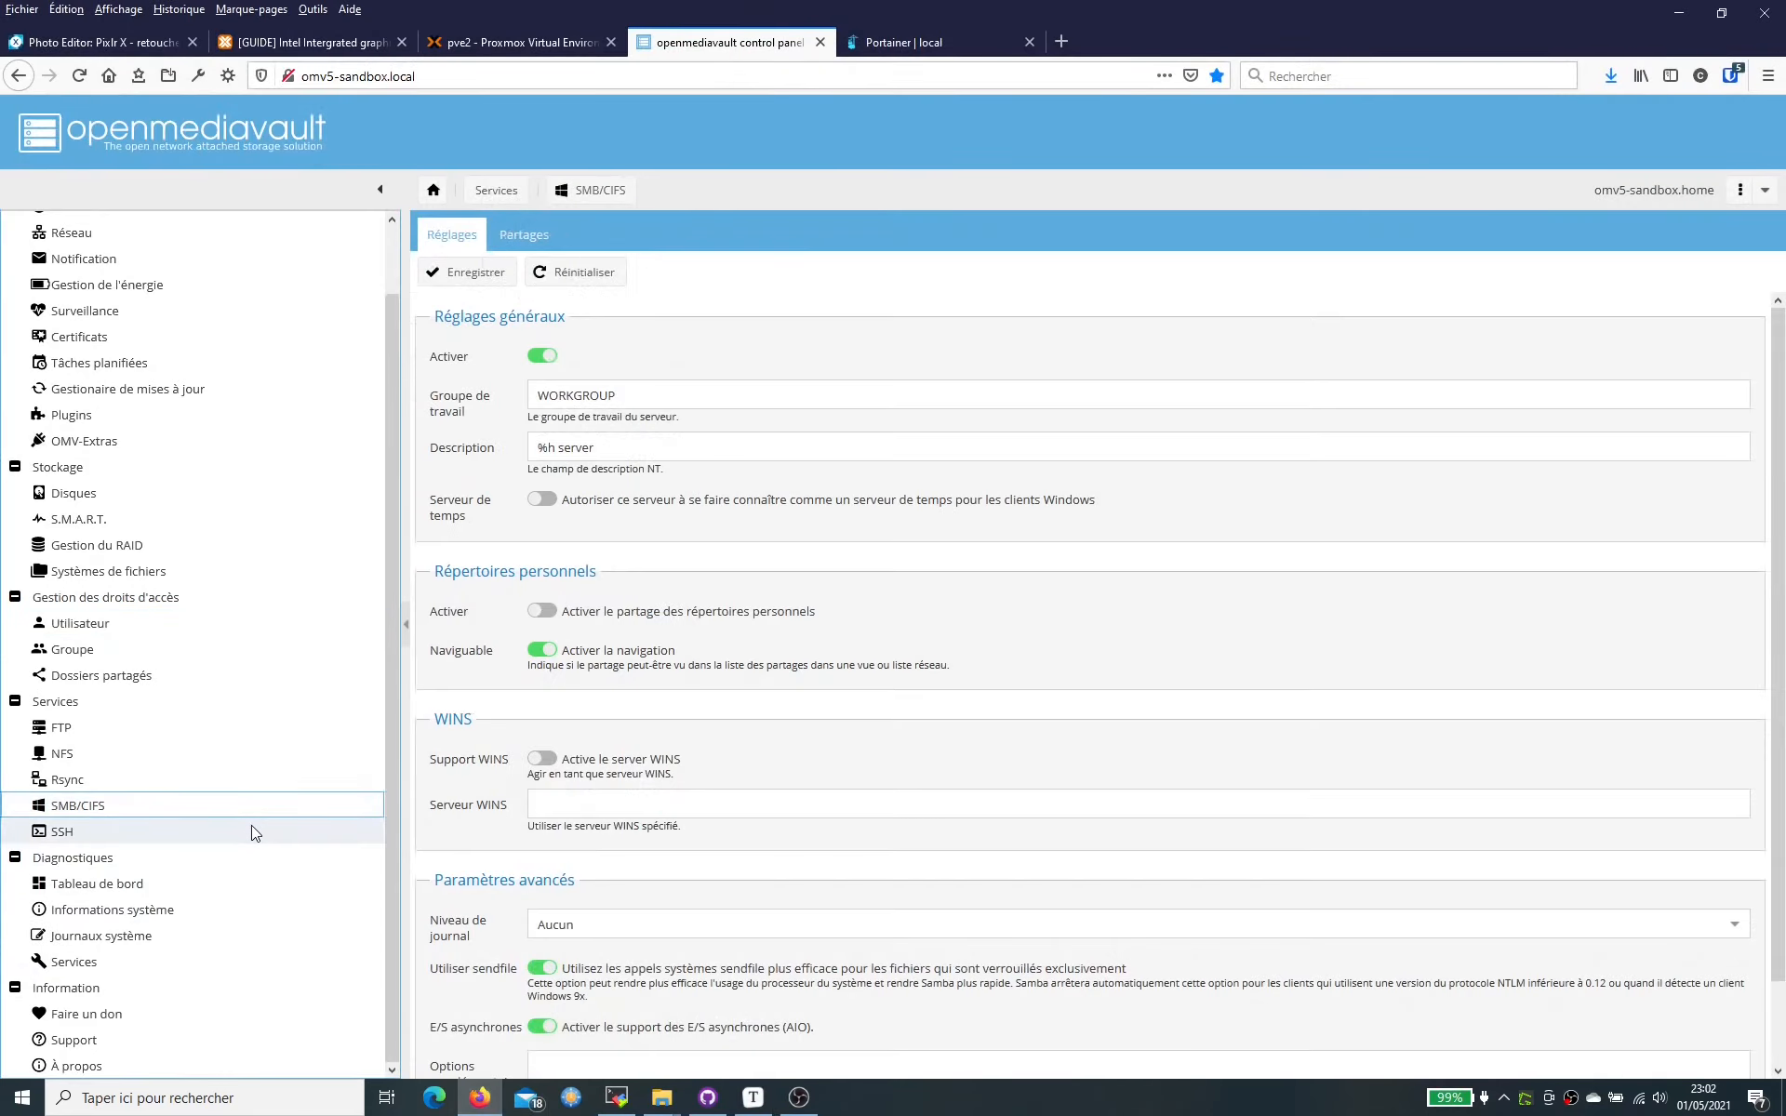
{"action": "left_click", "coordinate": [621, 394]}
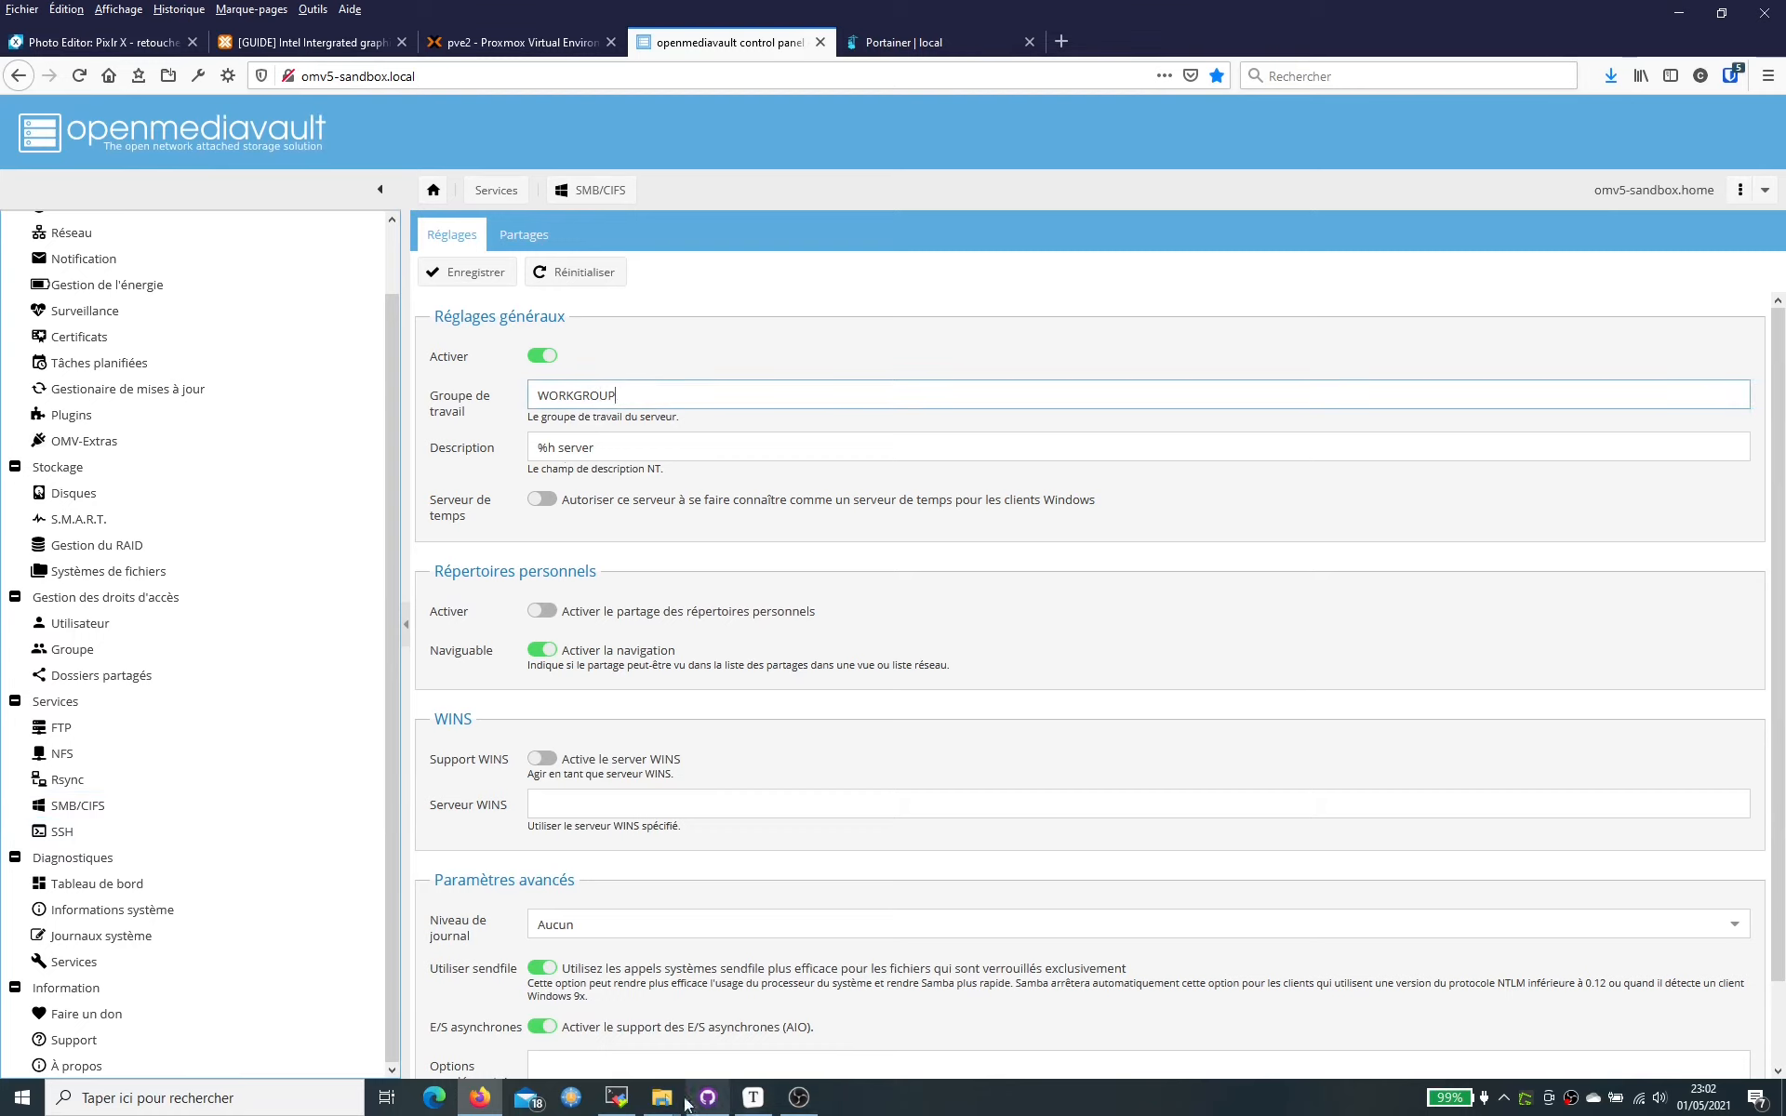
{"action": "left_click", "coordinate": [628, 1103]}
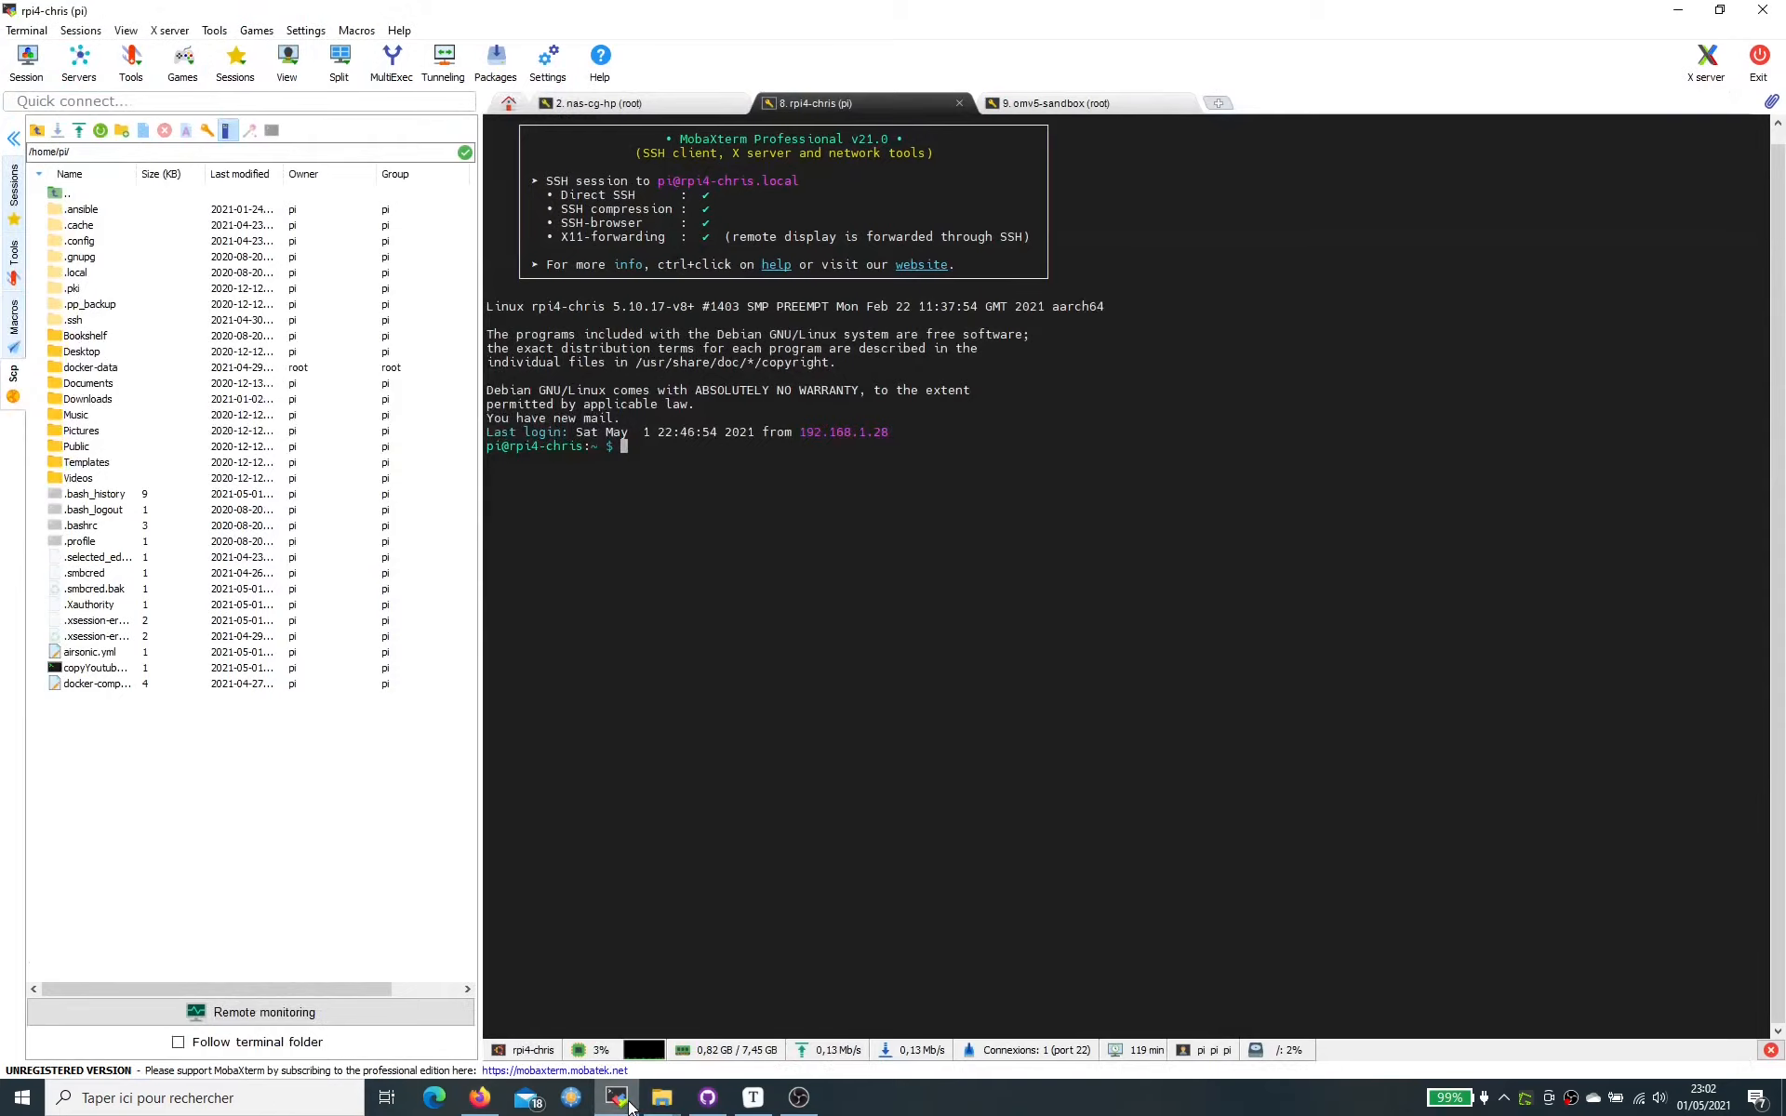
- Write the username line to /home/pi/.smbcred, replacing the placeholder with the account's username
{"action": "mouse_move", "coordinate": [666, 1105]}
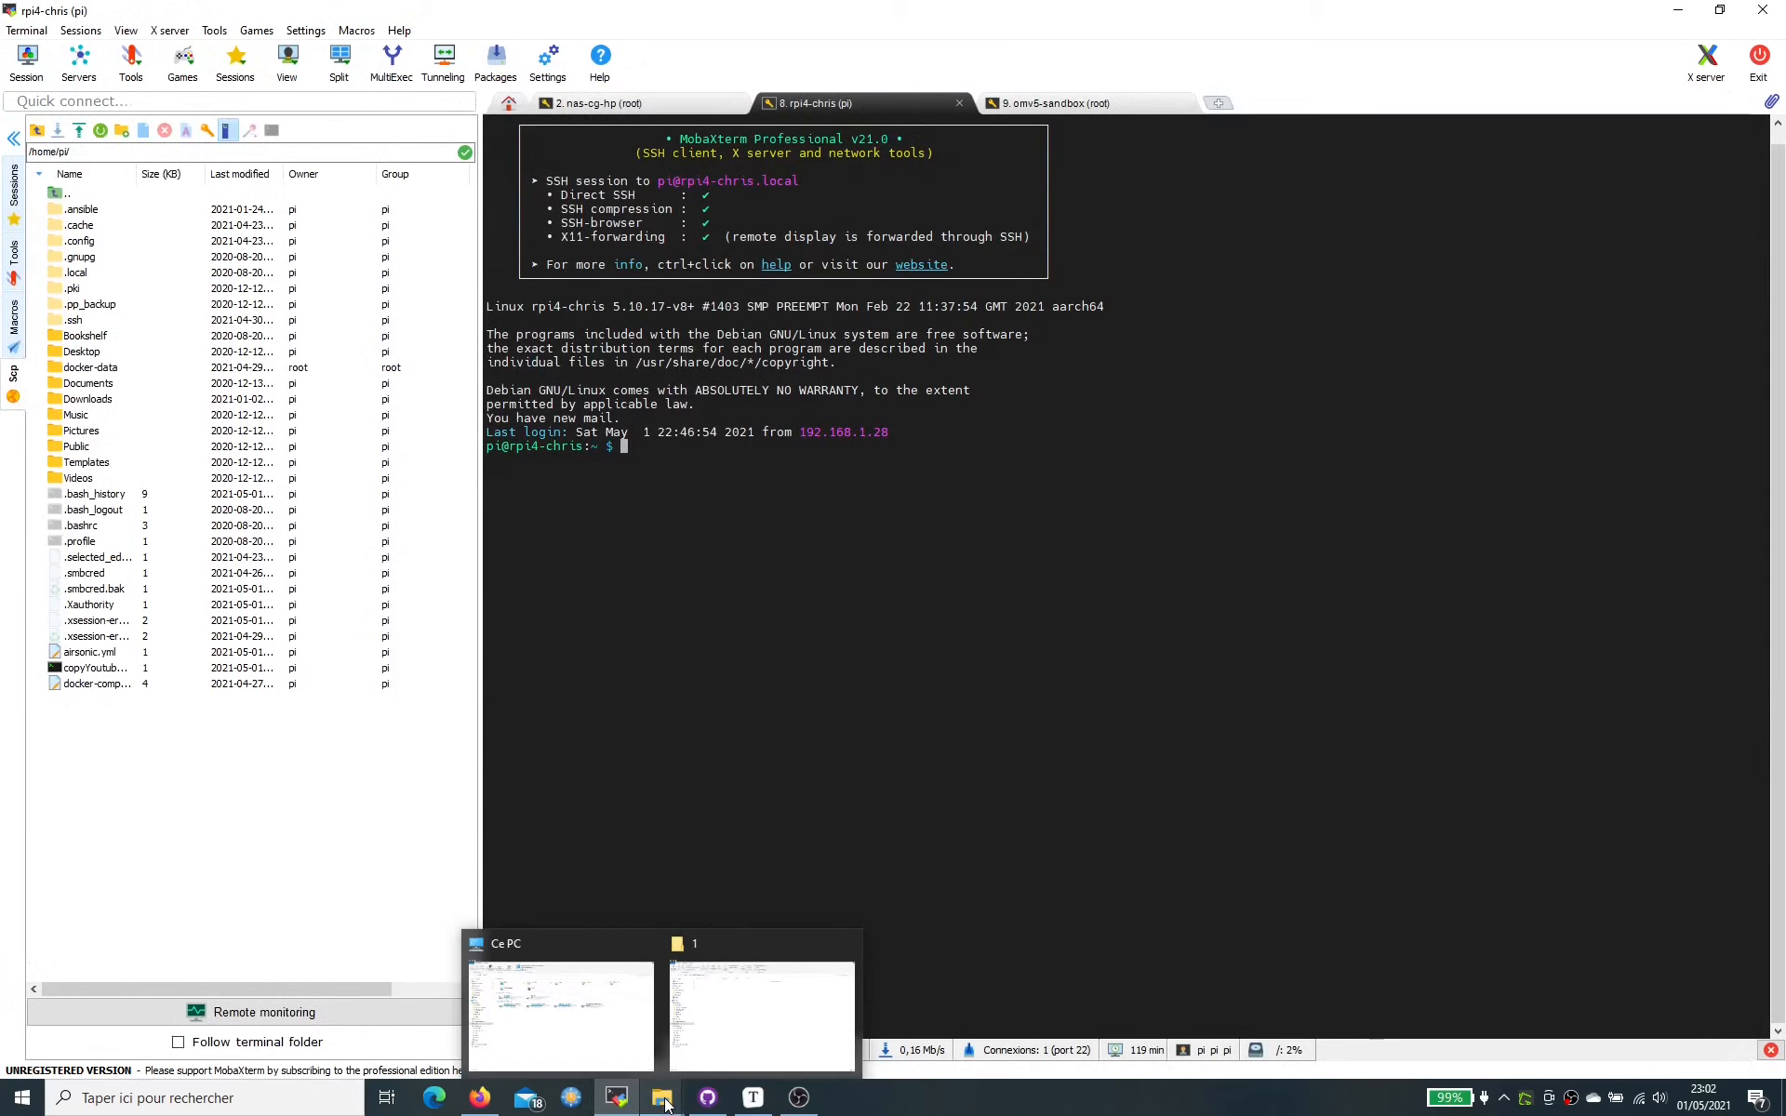
{"action": "mouse_move", "coordinate": [752, 1100]}
{"action": "left_click", "coordinate": [746, 1056]}
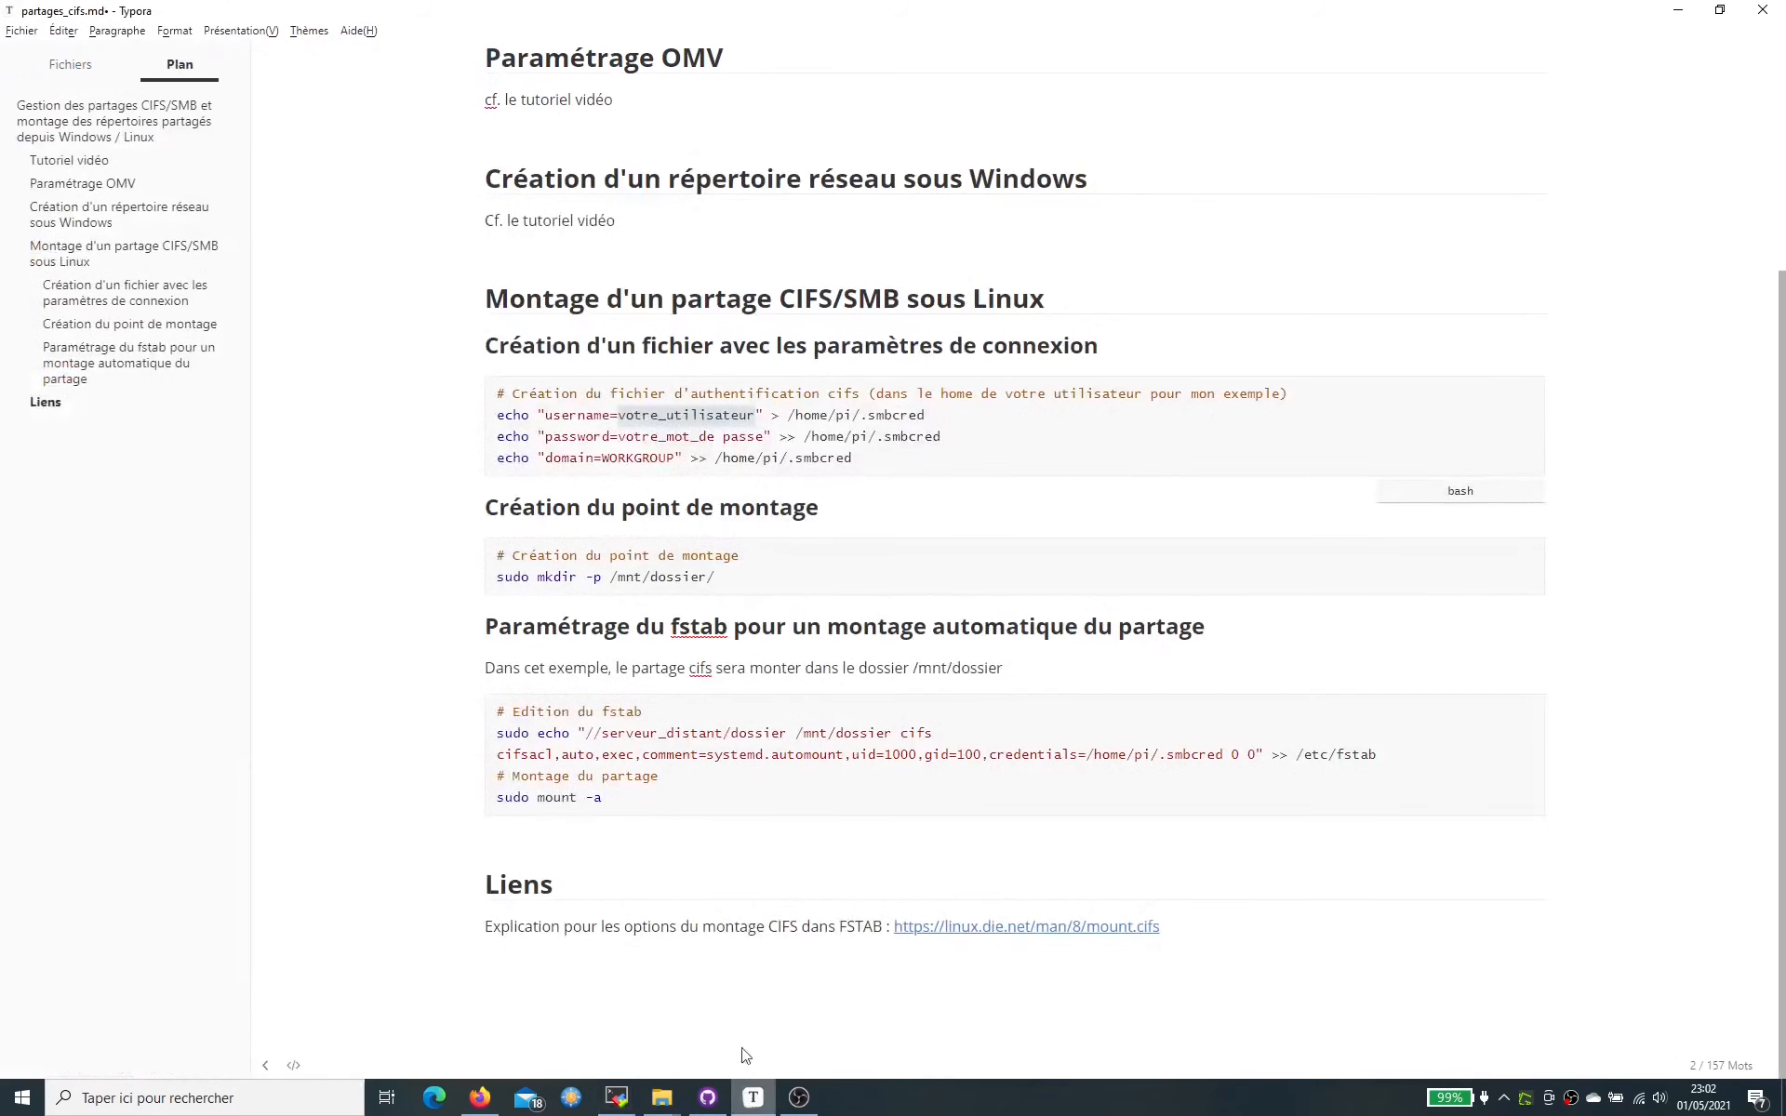
{"action": "left_click", "coordinate": [499, 416]}
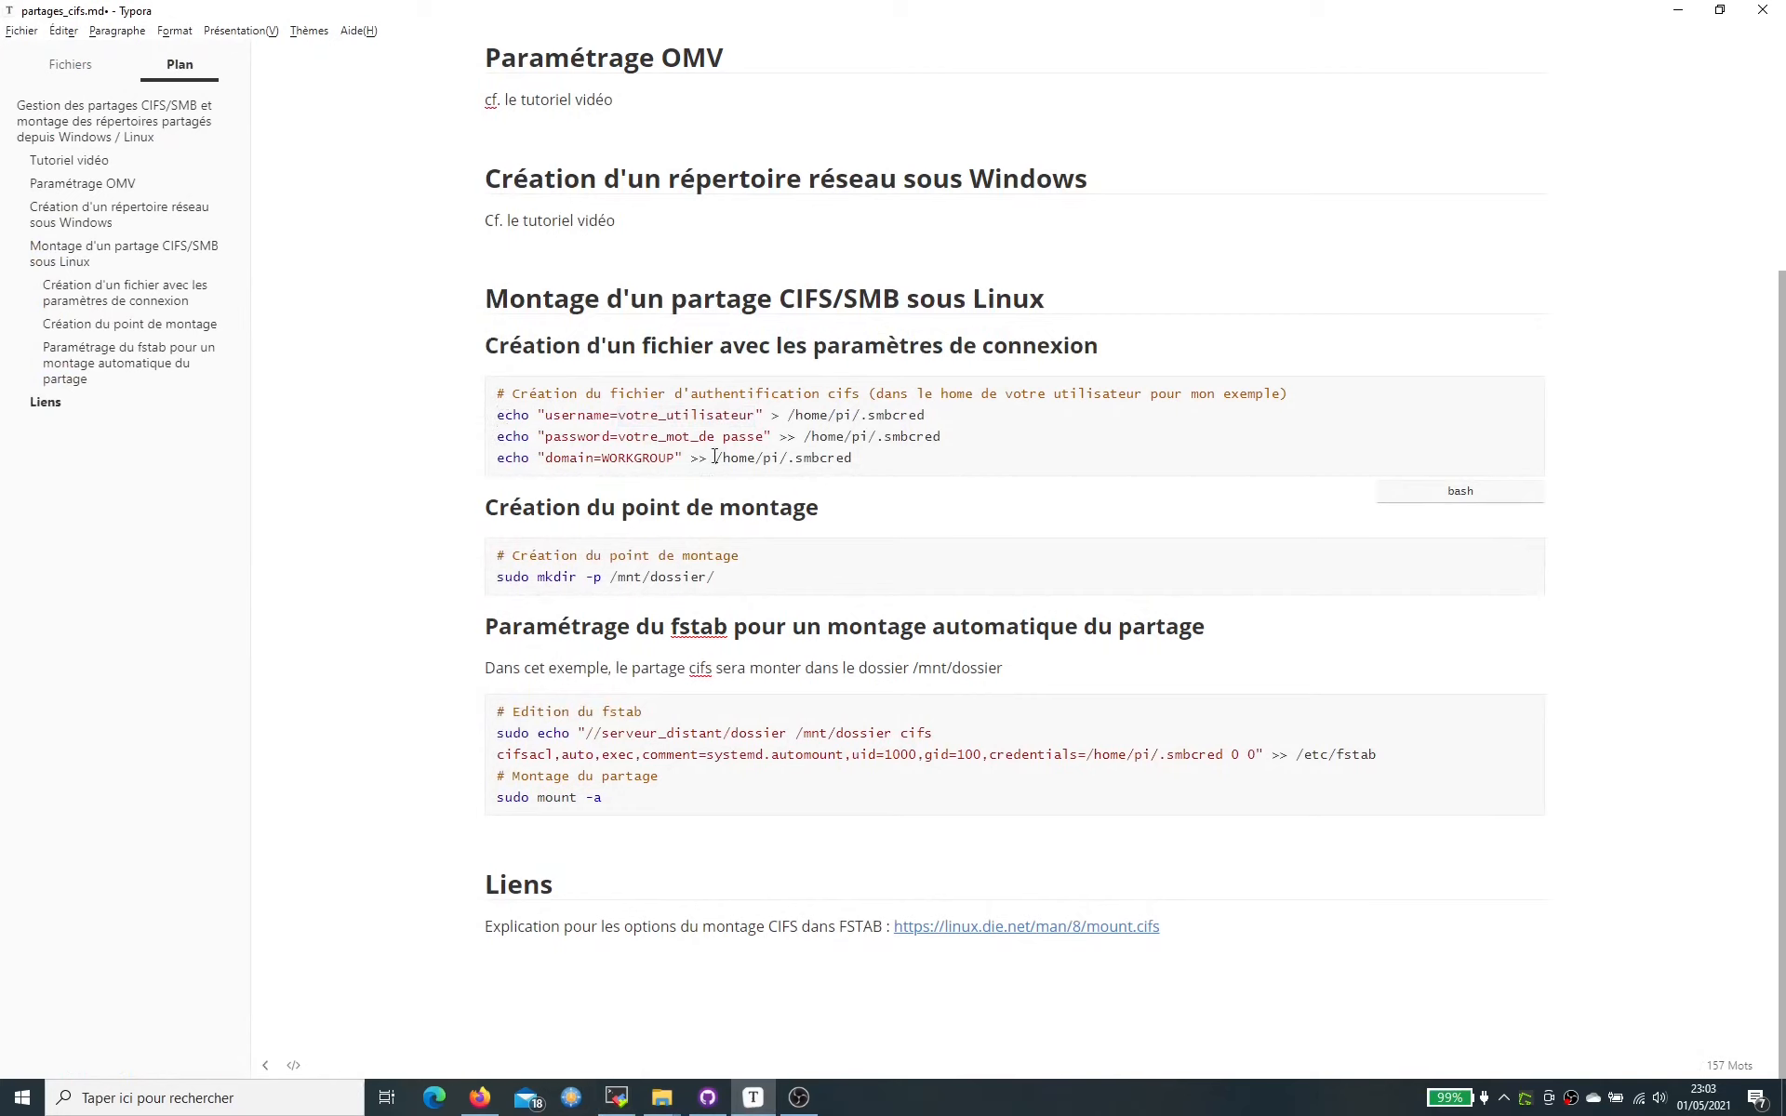
{"action": "key", "text": "shift+End"}
{"action": "key", "text": "ctrl+c"}
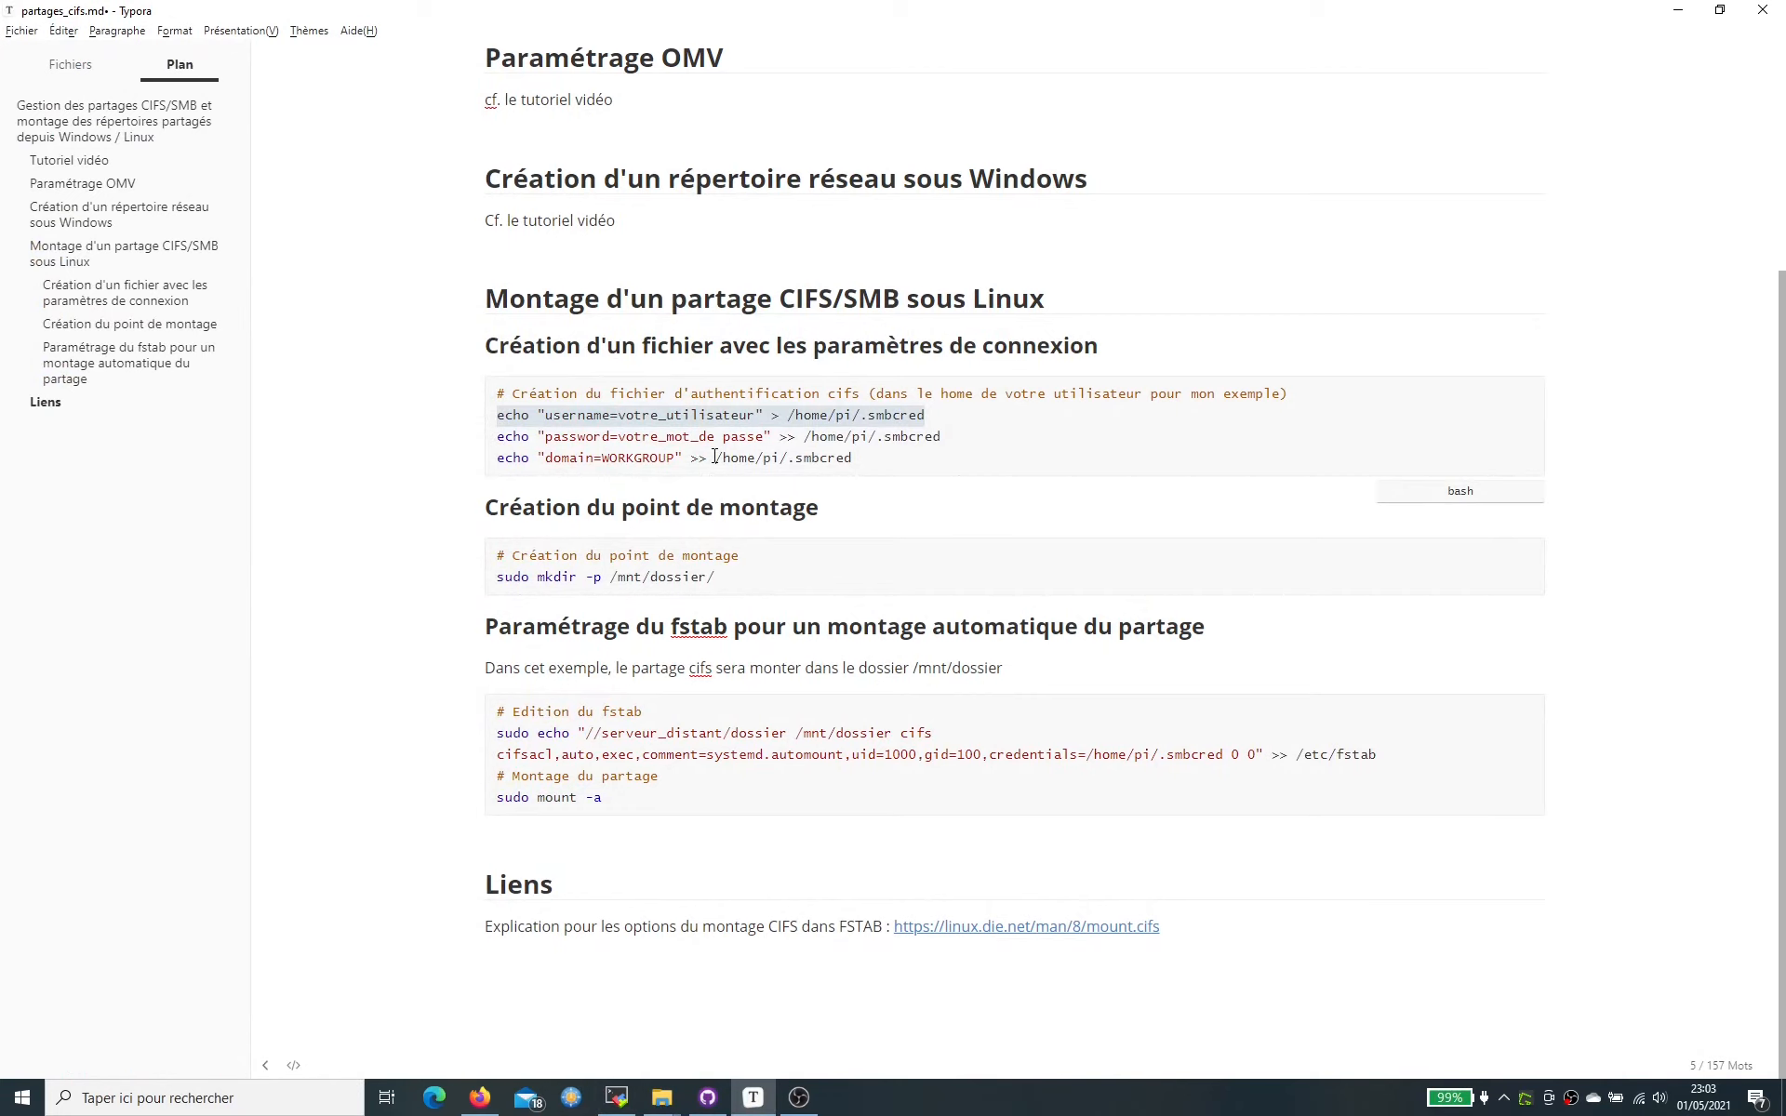
{"action": "key", "text": "alt+Tab"}
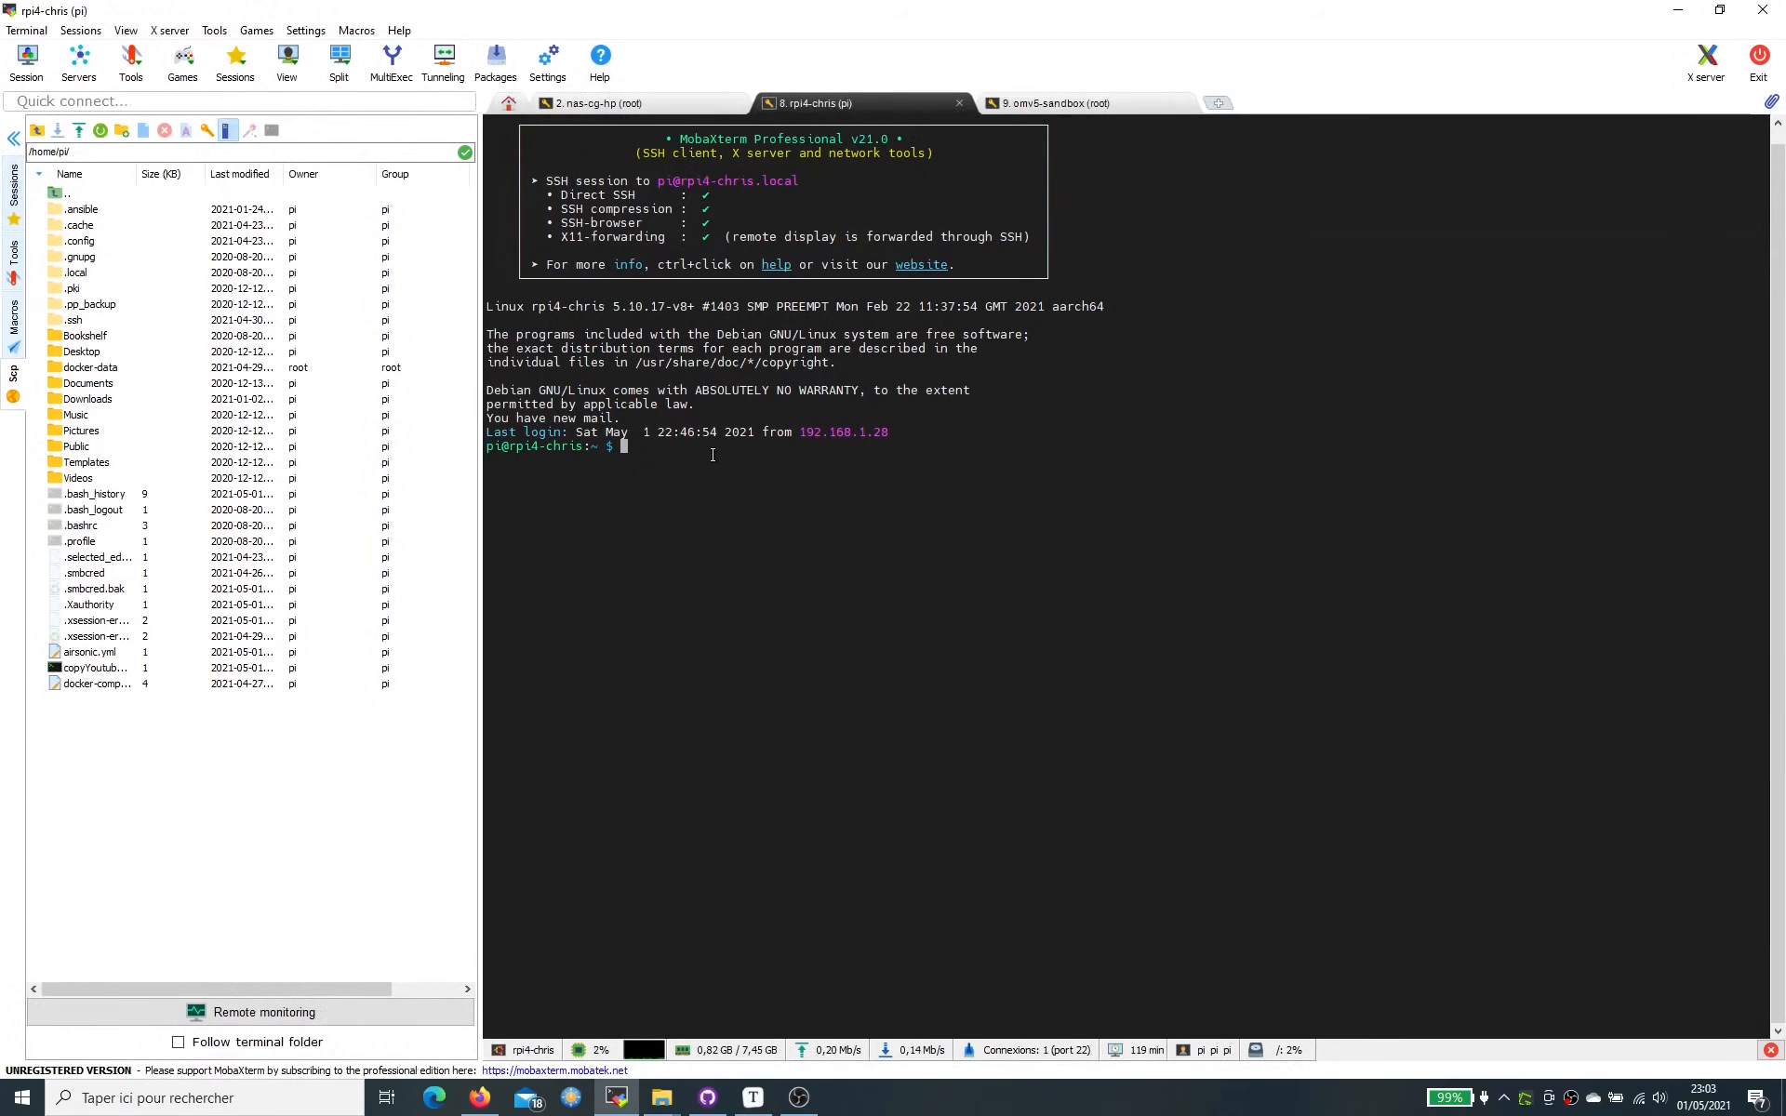
{"action": "right_click", "coordinate": [713, 454]}
{"action": "key", "text": "Left"}
{"action": "key", "text": "Left"}
{"action": "key", "text": "Left"}
{"action": "key", "text": "Left"}
{"action": "key", "text": "Left"}
{"action": "key", "text": "Left"}
{"action": "key", "text": "Left"}
{"action": "key", "text": "Left"}
{"action": "key", "text": "Left"}
{"action": "key", "text": "Left"}
{"action": "key", "text": "Left"}
{"action": "key", "text": "Left"}
{"action": "key", "text": "Left"}
{"action": "key", "text": "Left"}
{"action": "key", "text": "Left"}
{"action": "key", "text": "Left"}
{"action": "key", "text": "Left"}
{"action": "key", "text": "Left"}
{"action": "key", "text": "Left"}
{"action": "key", "text": "Left"}
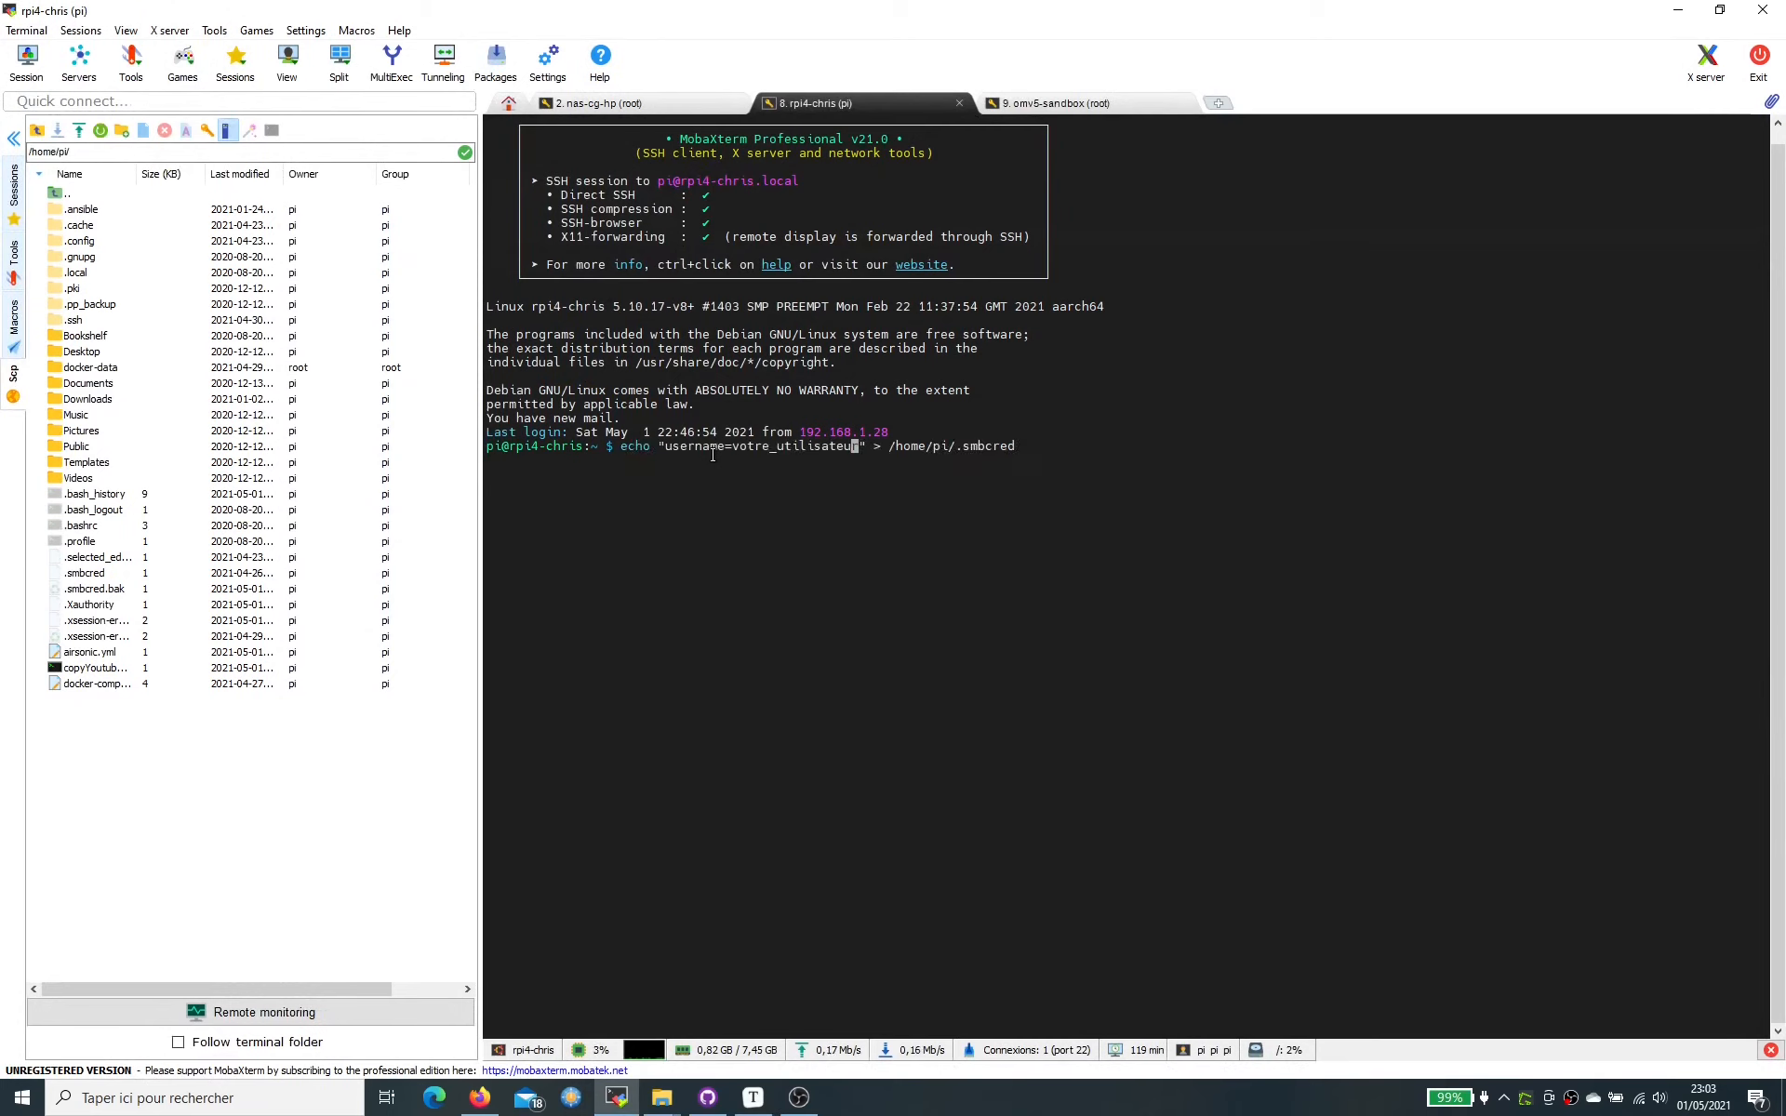
{"action": "key", "text": "Right"}
{"action": "key", "text": "BackSpace"}
{"action": "key", "text": "BackSpace"}
{"action": "key", "text": "BackSpace"}
{"action": "key", "text": "BackSpace"}
{"action": "key", "text": "BackSpace"}
{"action": "key", "text": "BackSpace"}
{"action": "key", "text": "BackSpace"}
{"action": "key", "text": "BackSpace"}
{"action": "key", "text": "BackSpace"}
{"action": "key", "text": "BackSpace"}
{"action": "key", "text": "BackSpace"}
{"action": "key", "text": "BackSpace"}
{"action": "key", "text": "BackSpace"}
{"action": "key", "text": "BackSpace"}
{"action": "key", "text": "BackSpace"}
{"action": "key", "text": "BackSpace"}
{"action": "key", "text": "BackSpace"}
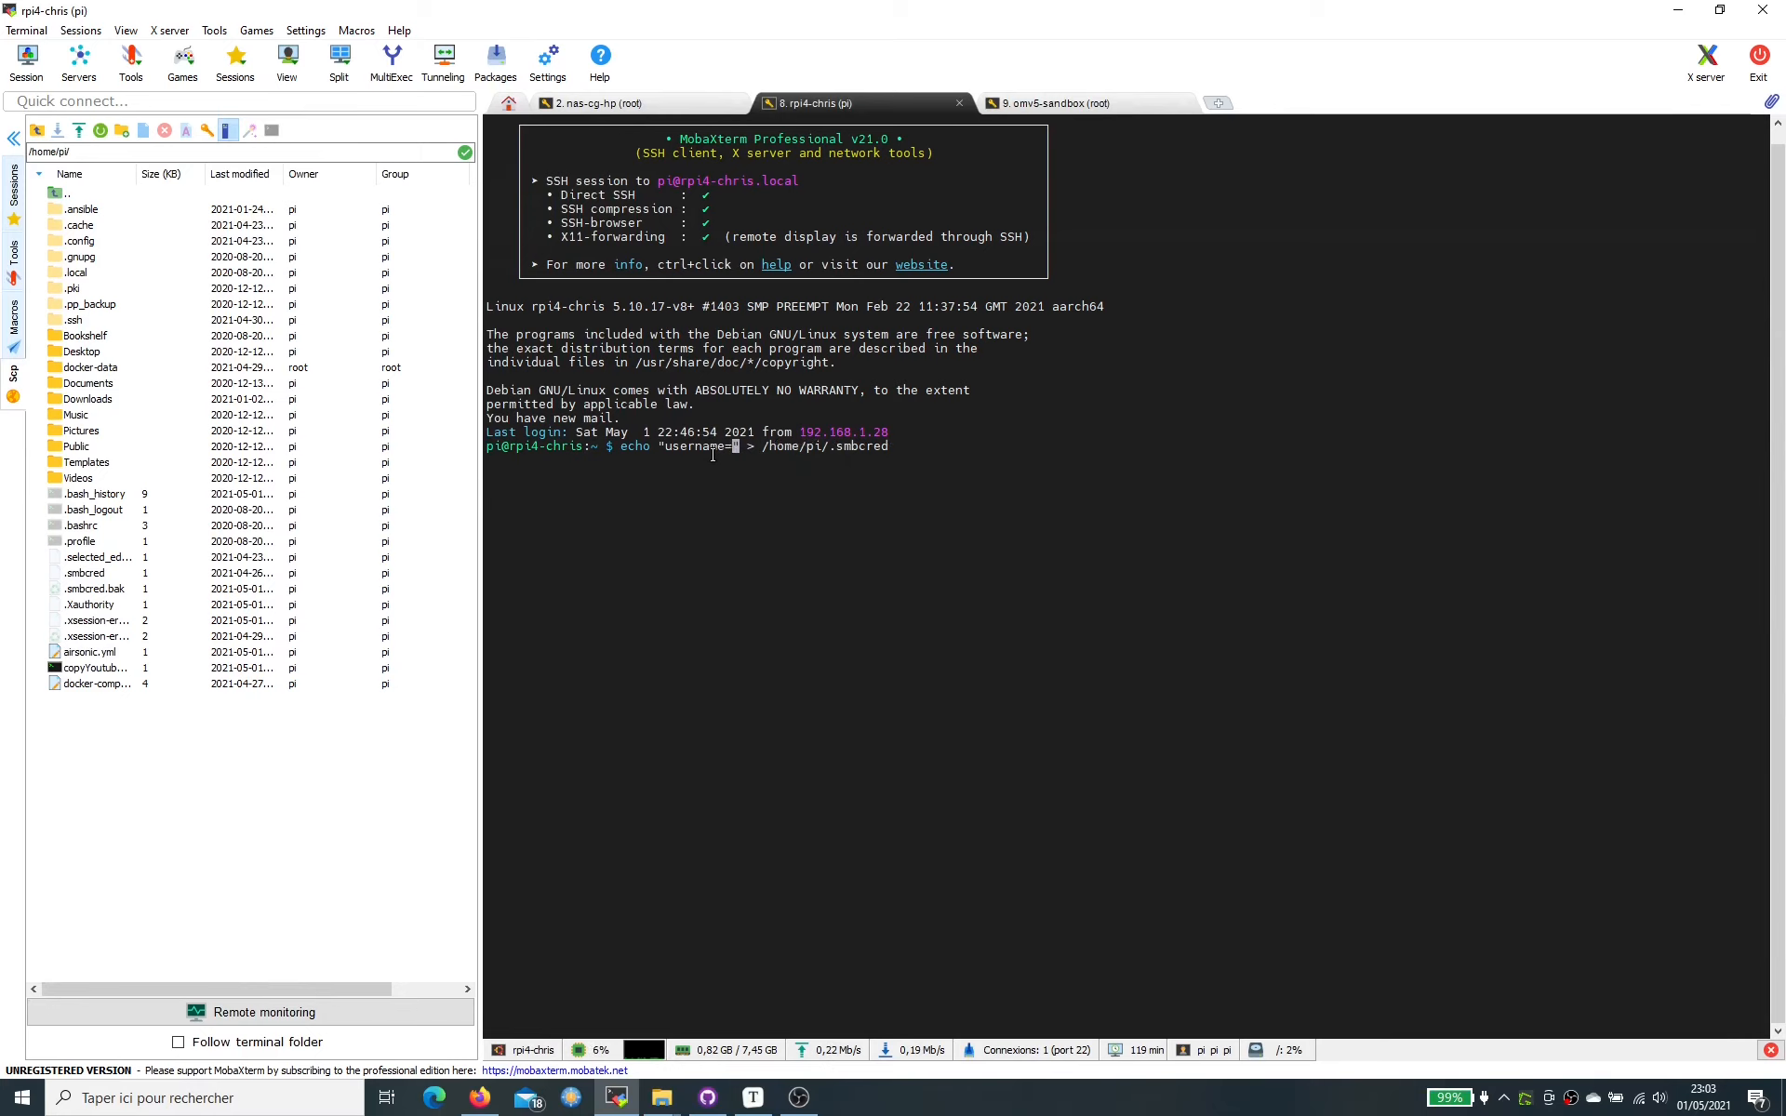
{"action": "type", "text": "alexandre"}
{"action": "key", "text": "Return"}
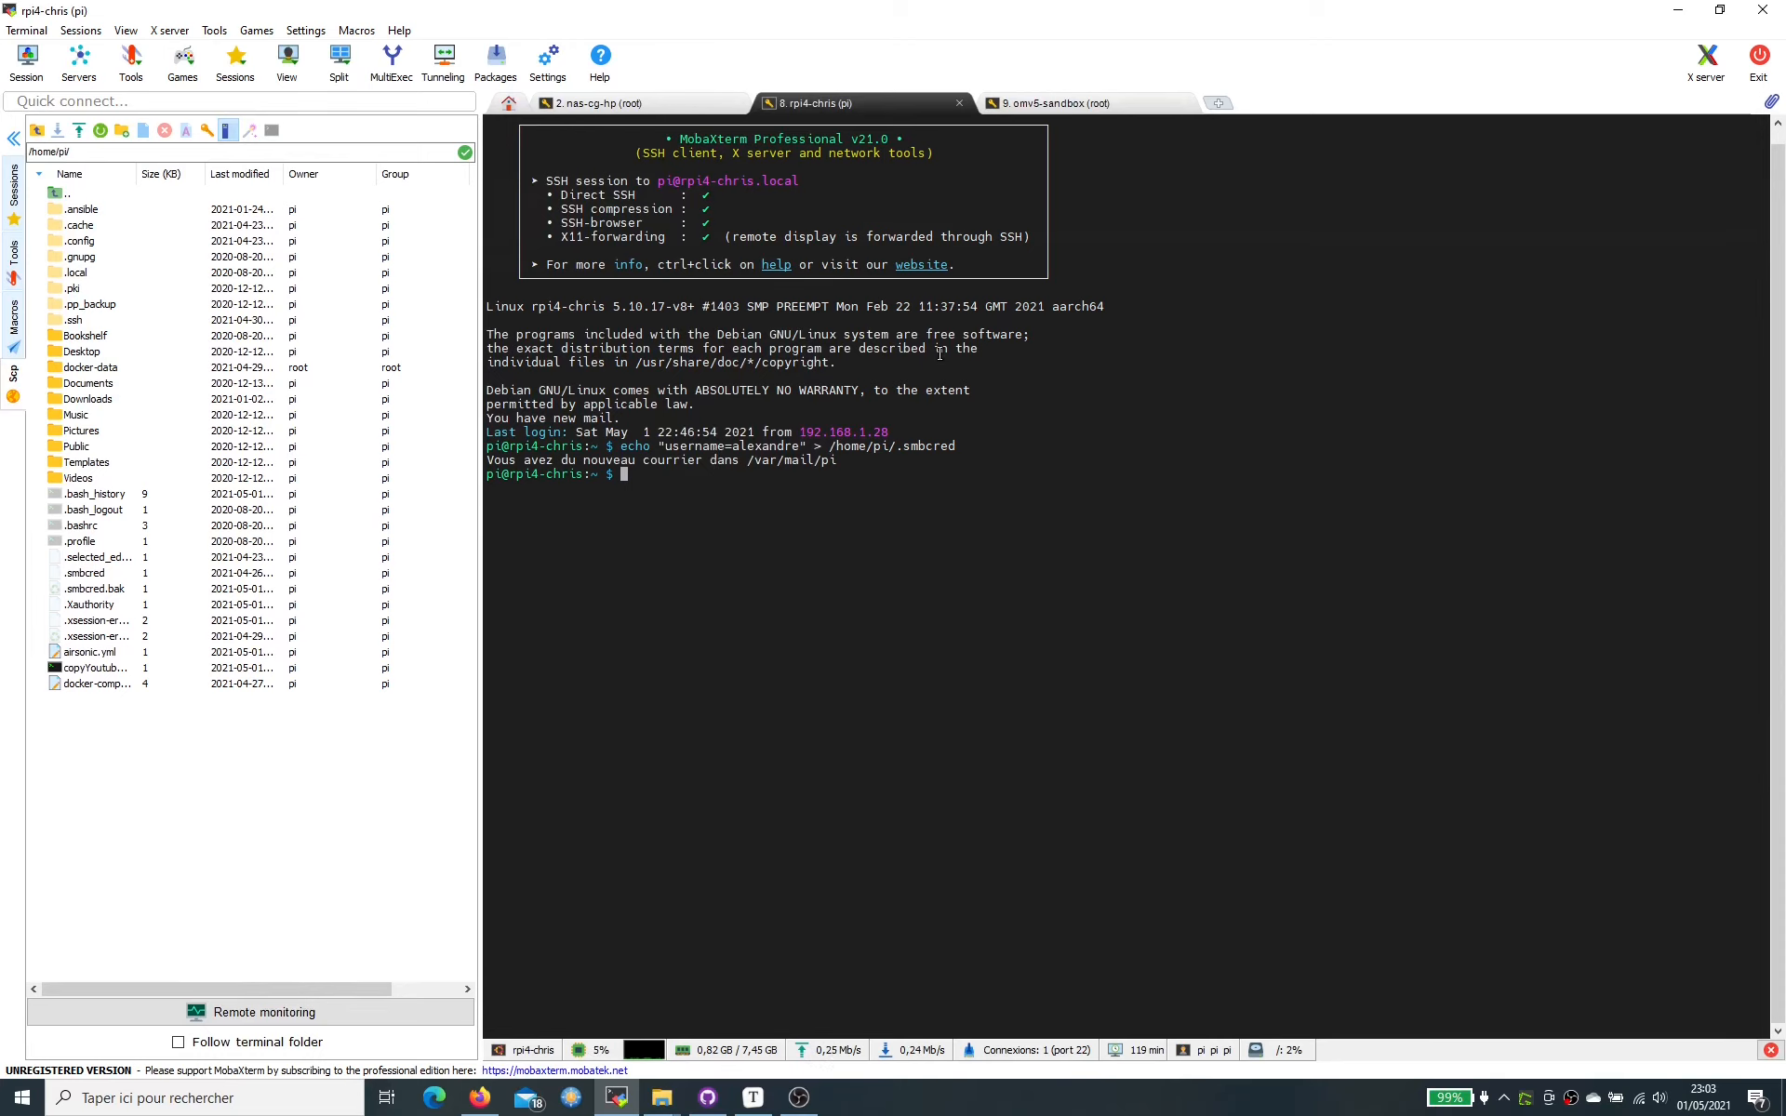
- Append the password line from the notes to .smbcred
{"action": "key", "text": "alt+Tab"}
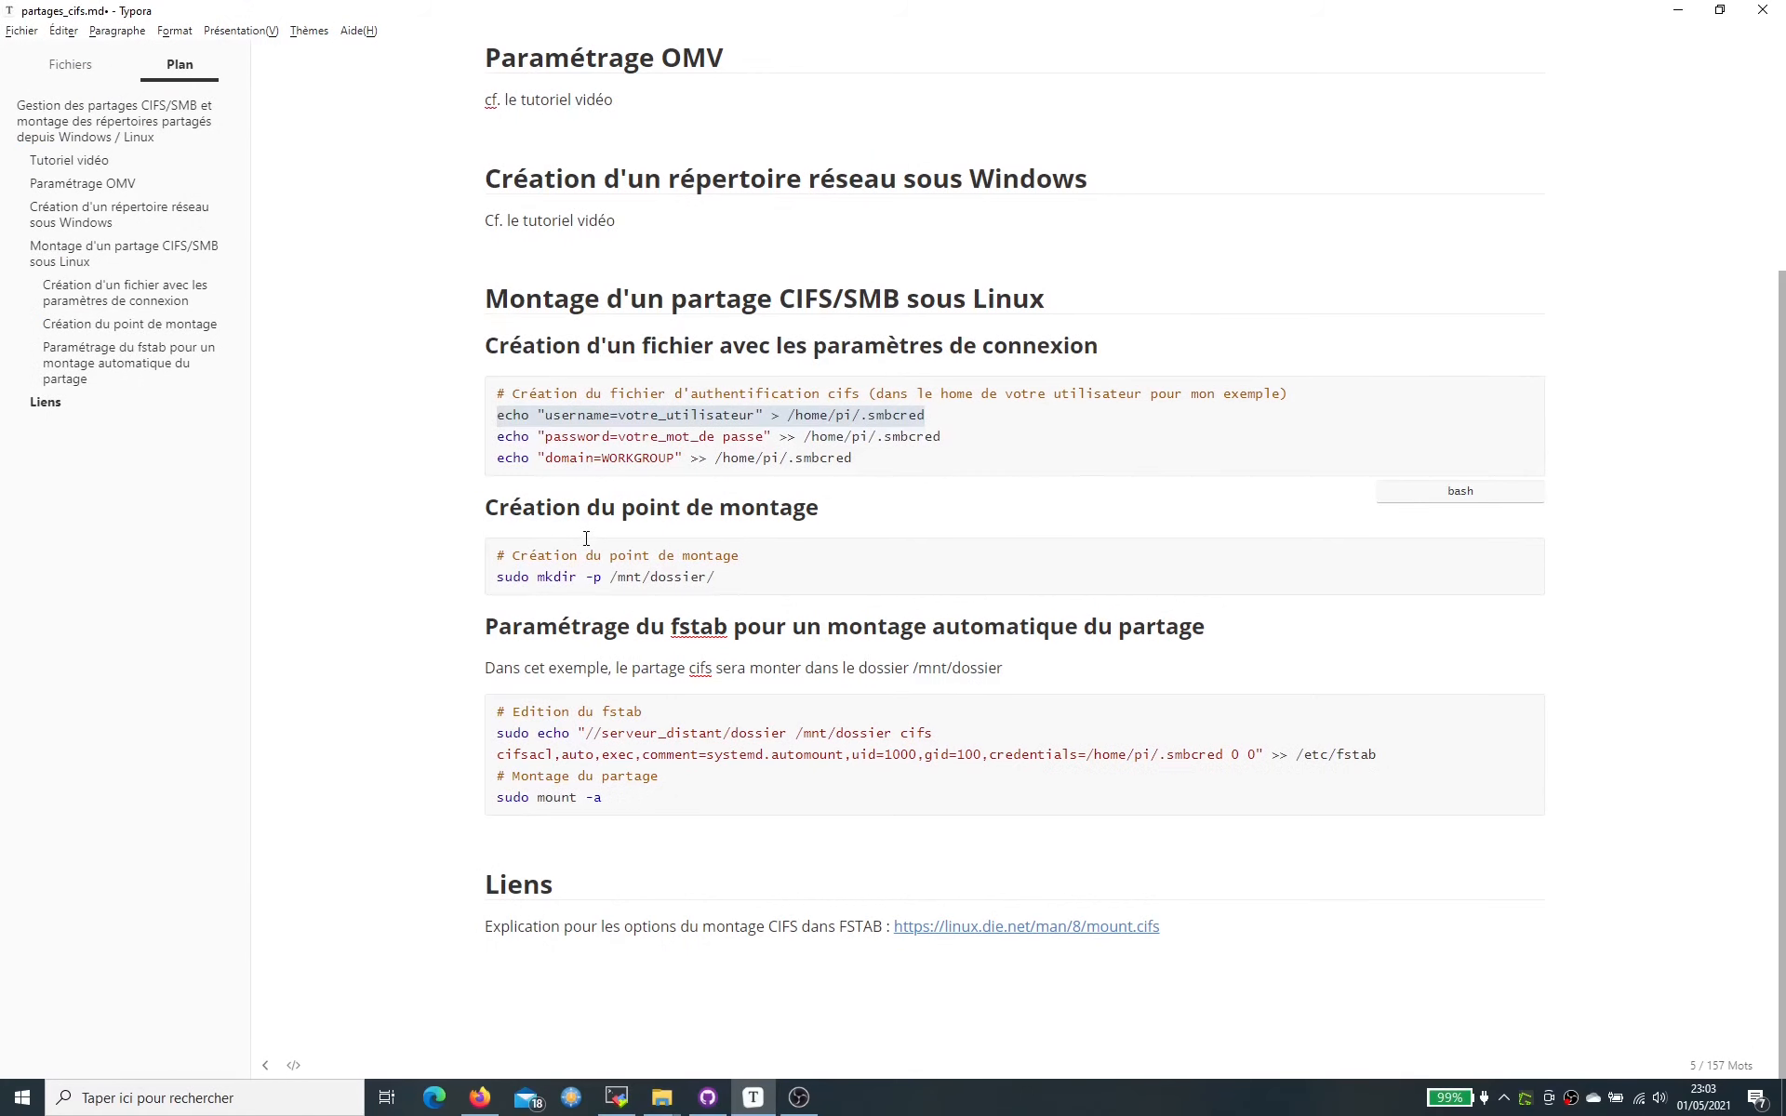
{"action": "left_click_drag", "start_coordinate": [502, 436], "coordinate": [942, 436]}
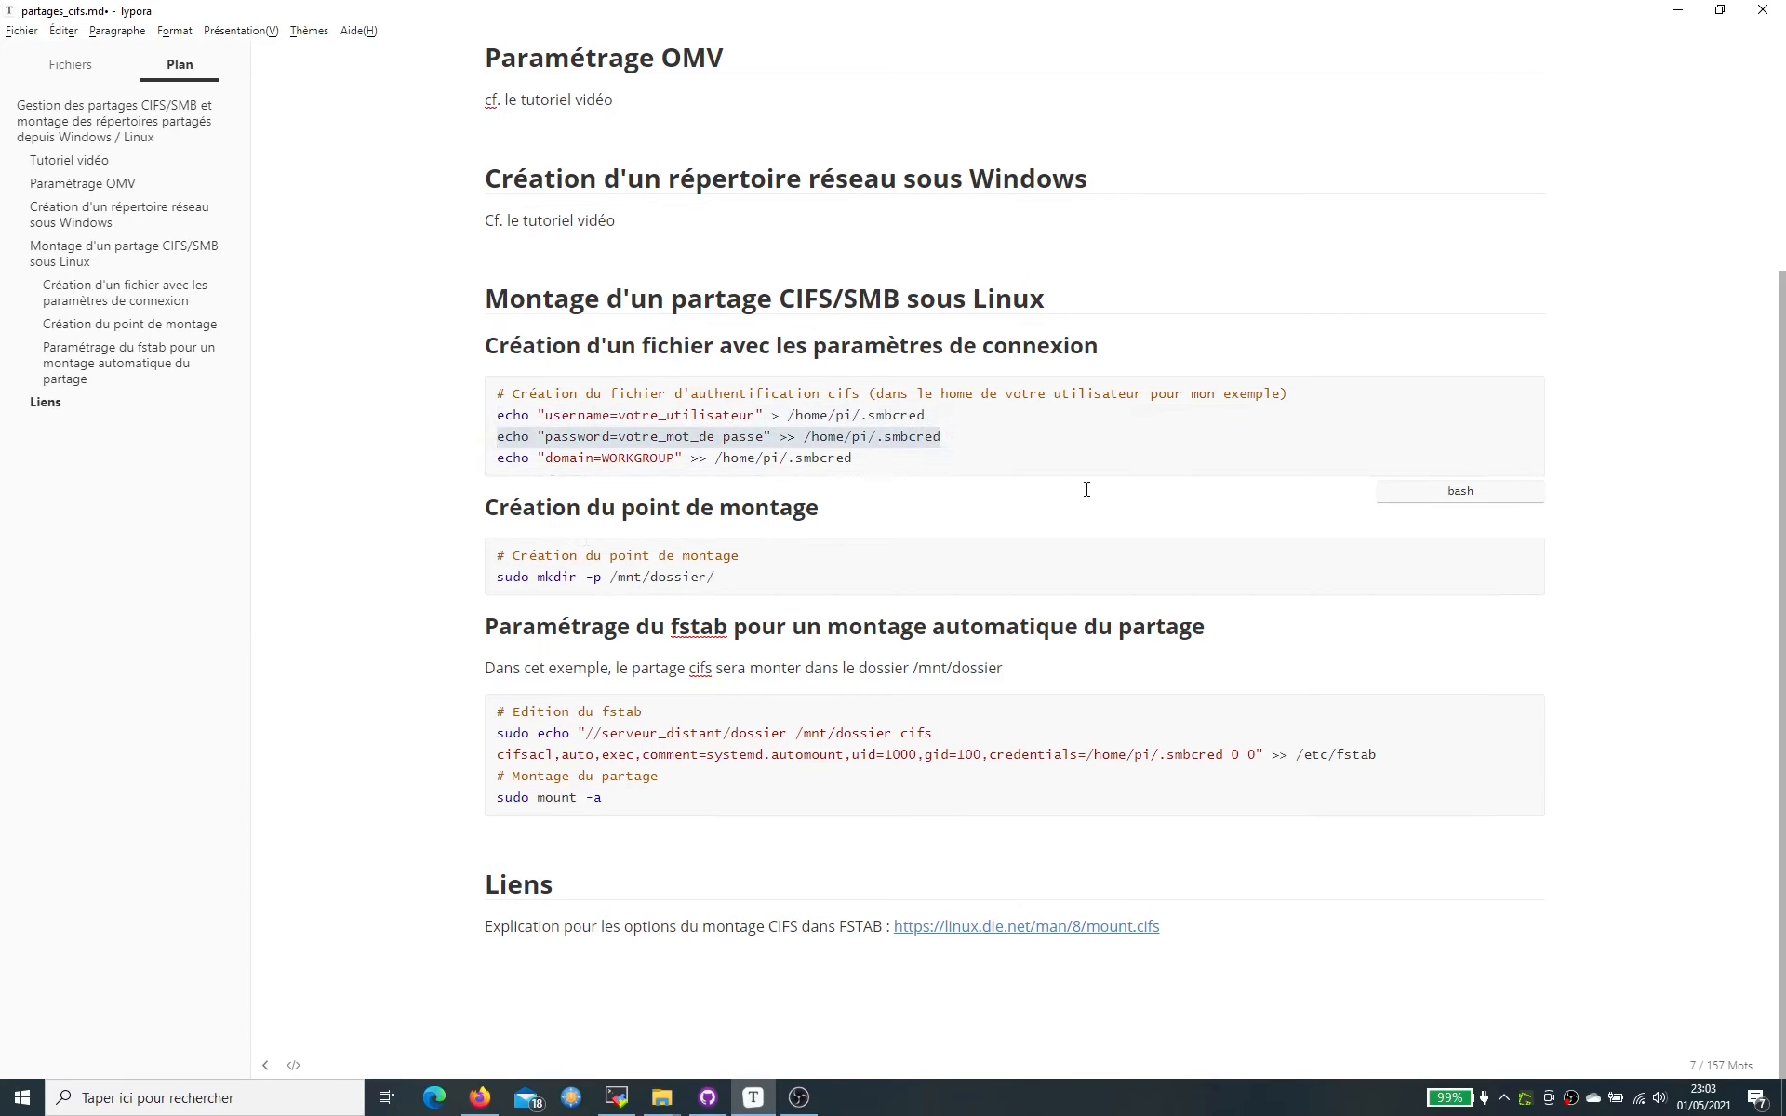
{"action": "key", "text": "alt+Tab"}
{"action": "right_click", "coordinate": [1046, 514]}
{"action": "key", "text": "Return"}
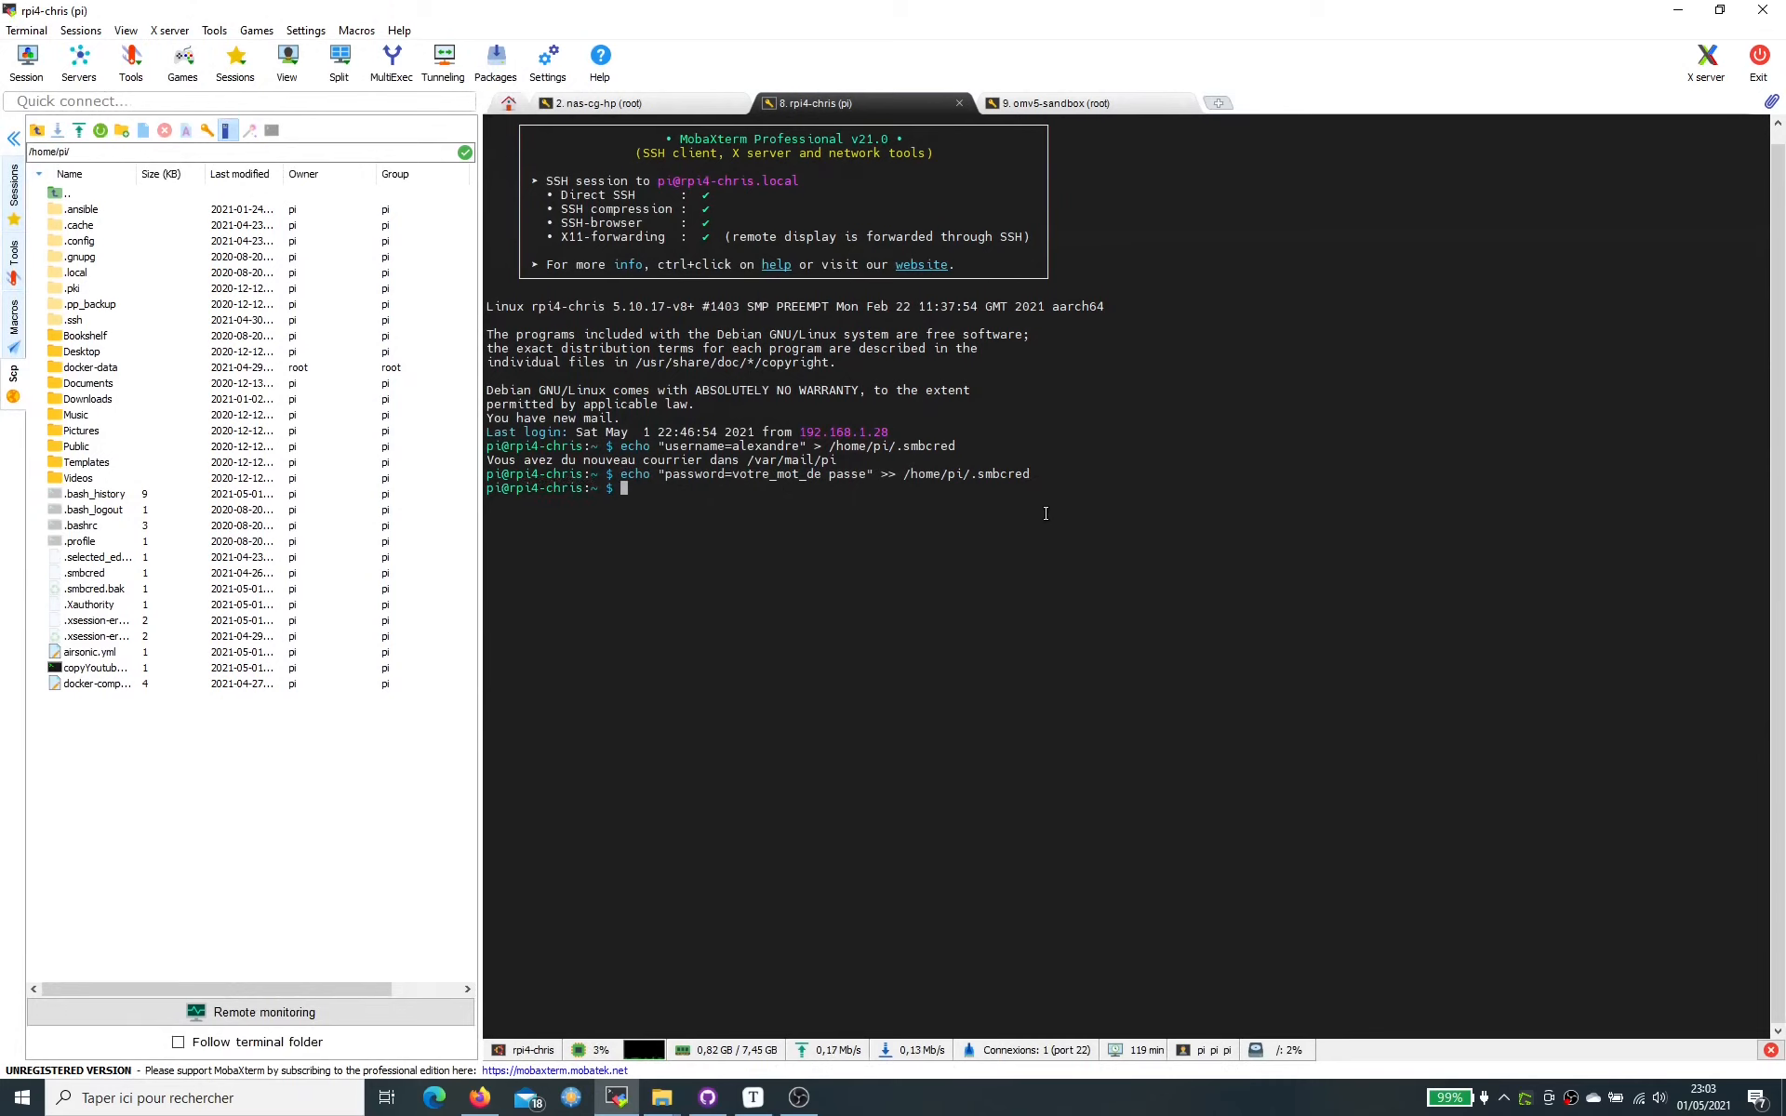
- Append the domain=WORKGROUP line to .smbcred and clear the stray ~ from the prompt
{"action": "key", "text": "alt+Tab"}
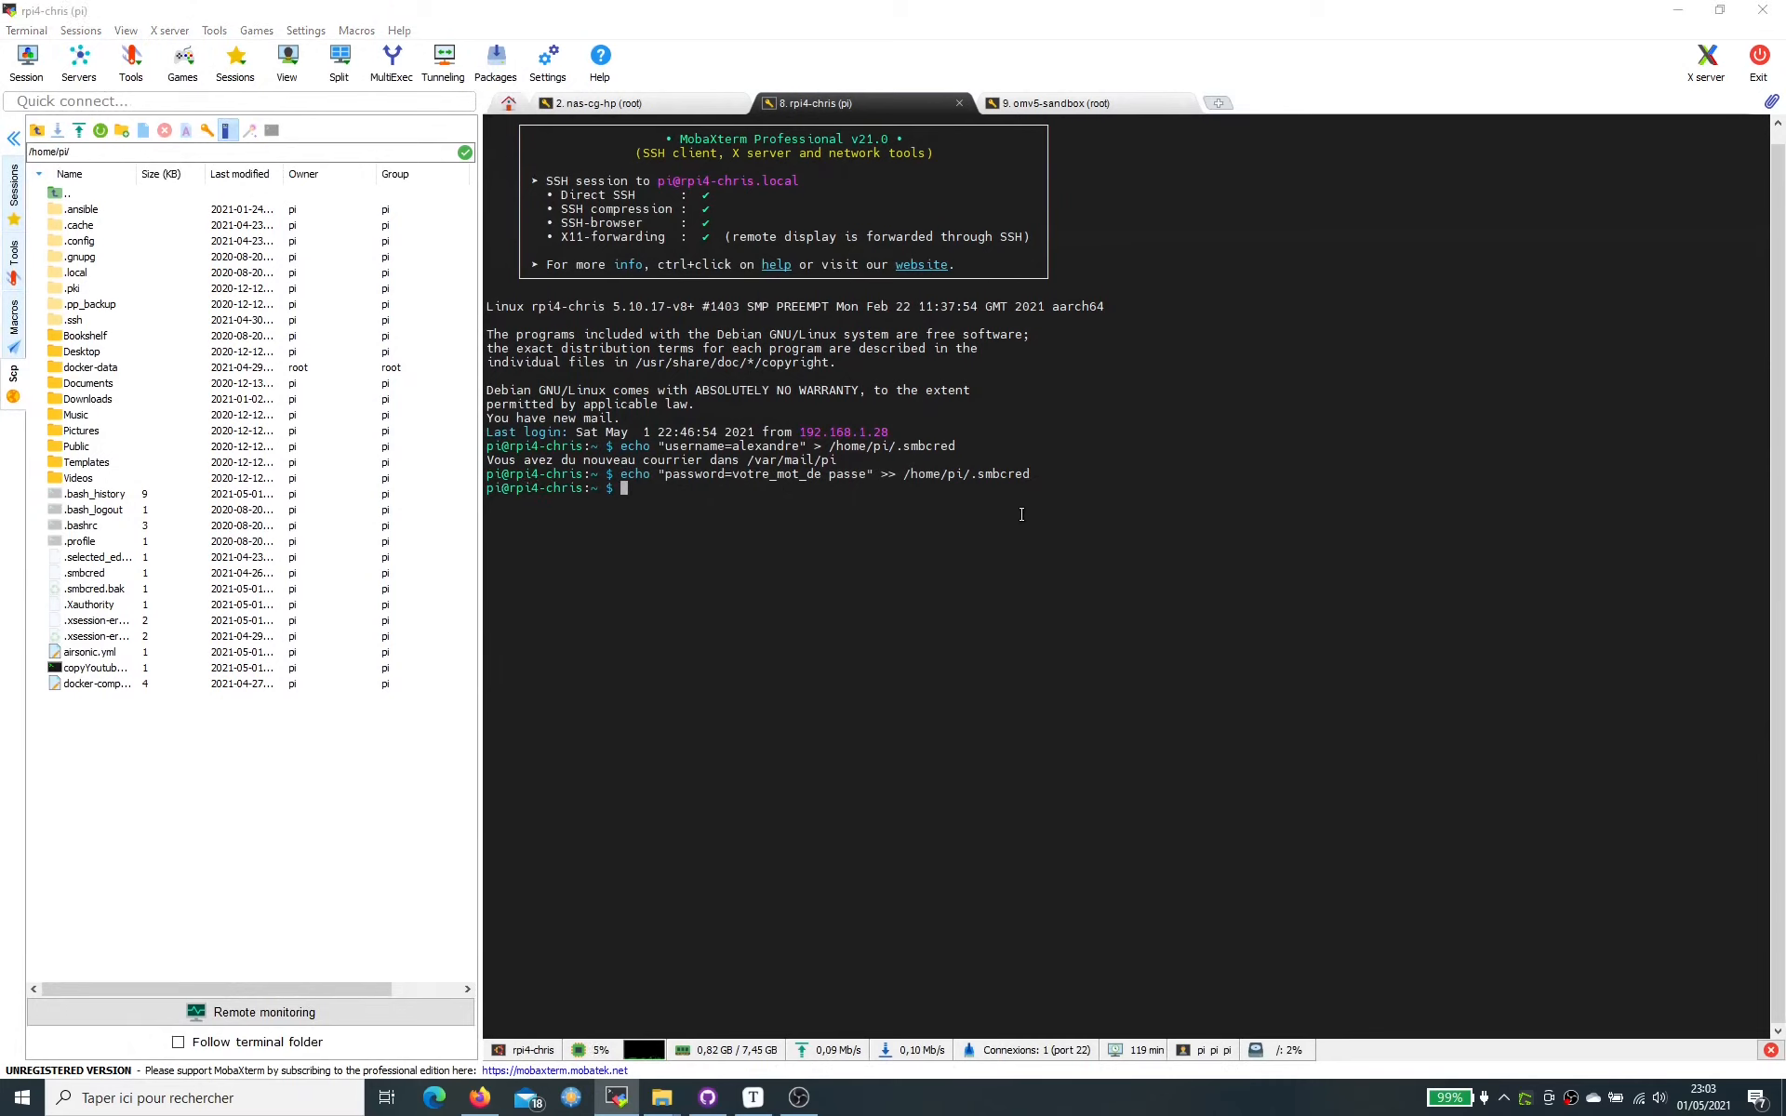
{"action": "left_click_drag", "start_coordinate": [503, 454], "coordinate": [854, 462]}
{"action": "key", "text": "ctrl+c"}
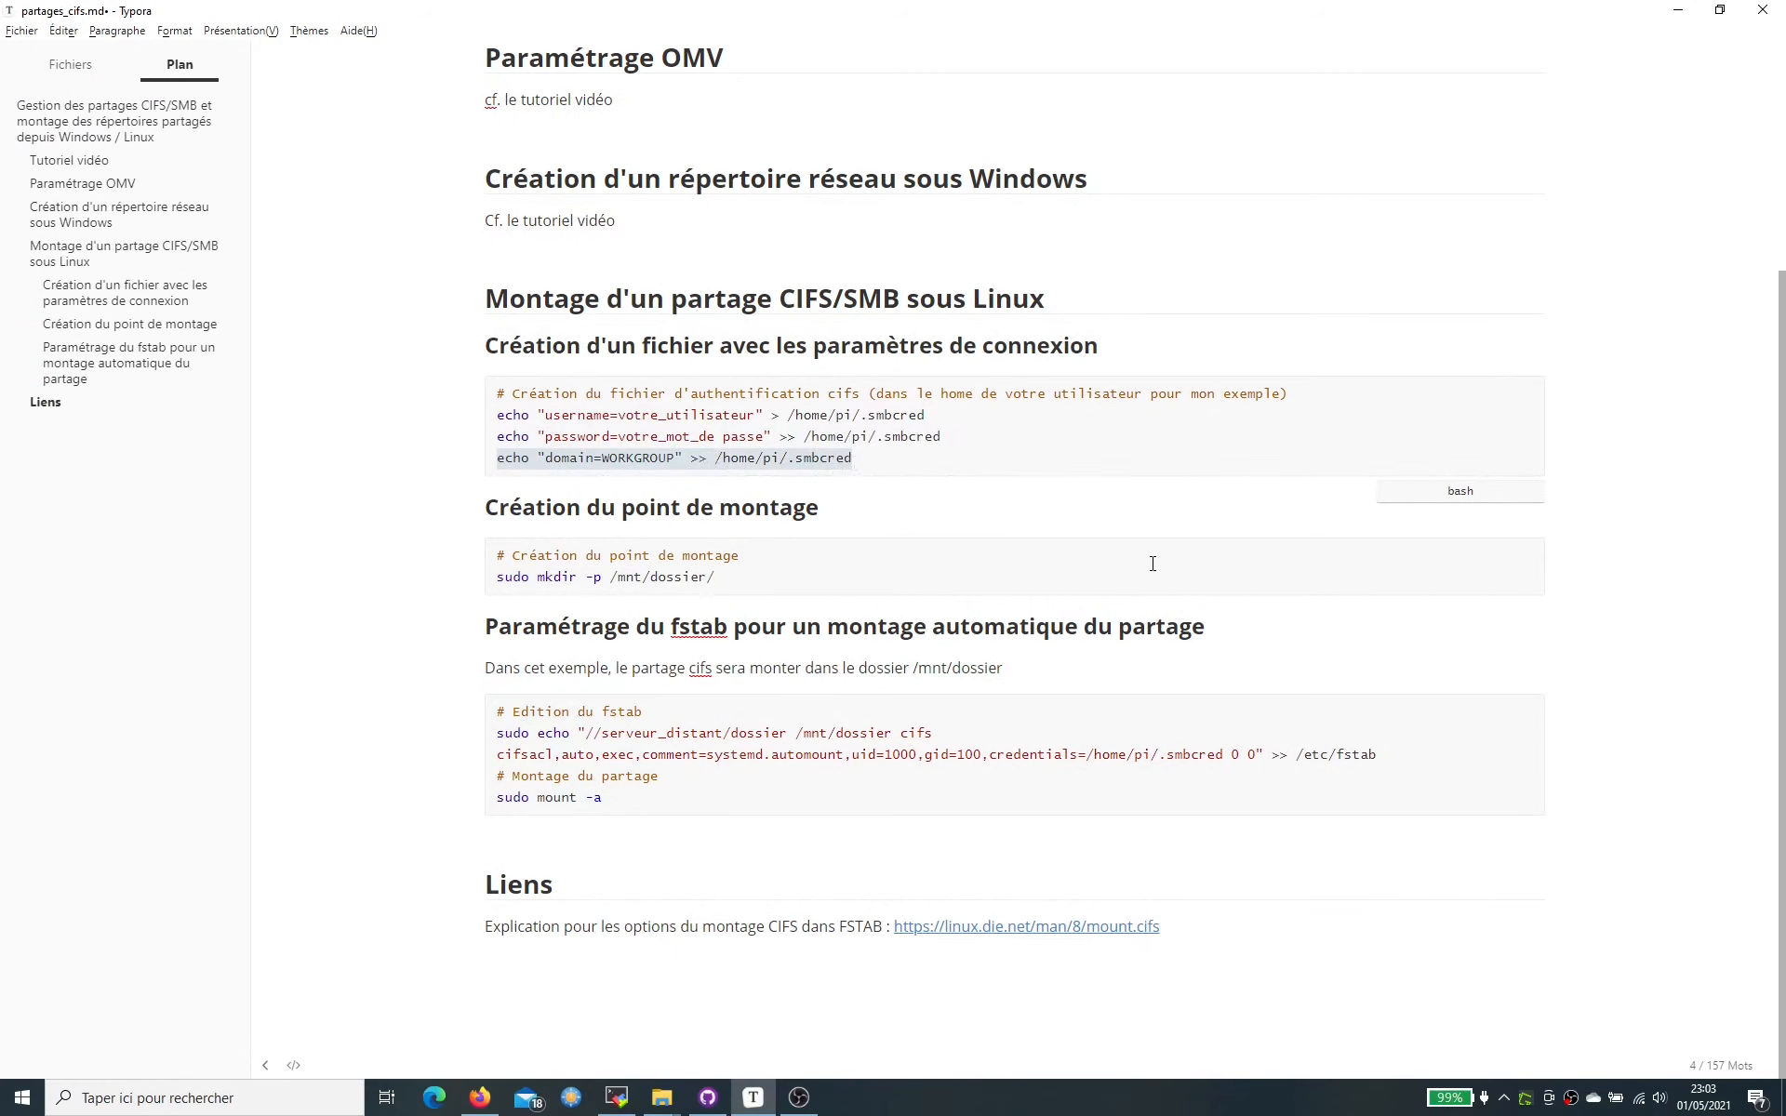
{"action": "key", "text": "alt+Tab"}
{"action": "right_click", "coordinate": [1151, 563]}
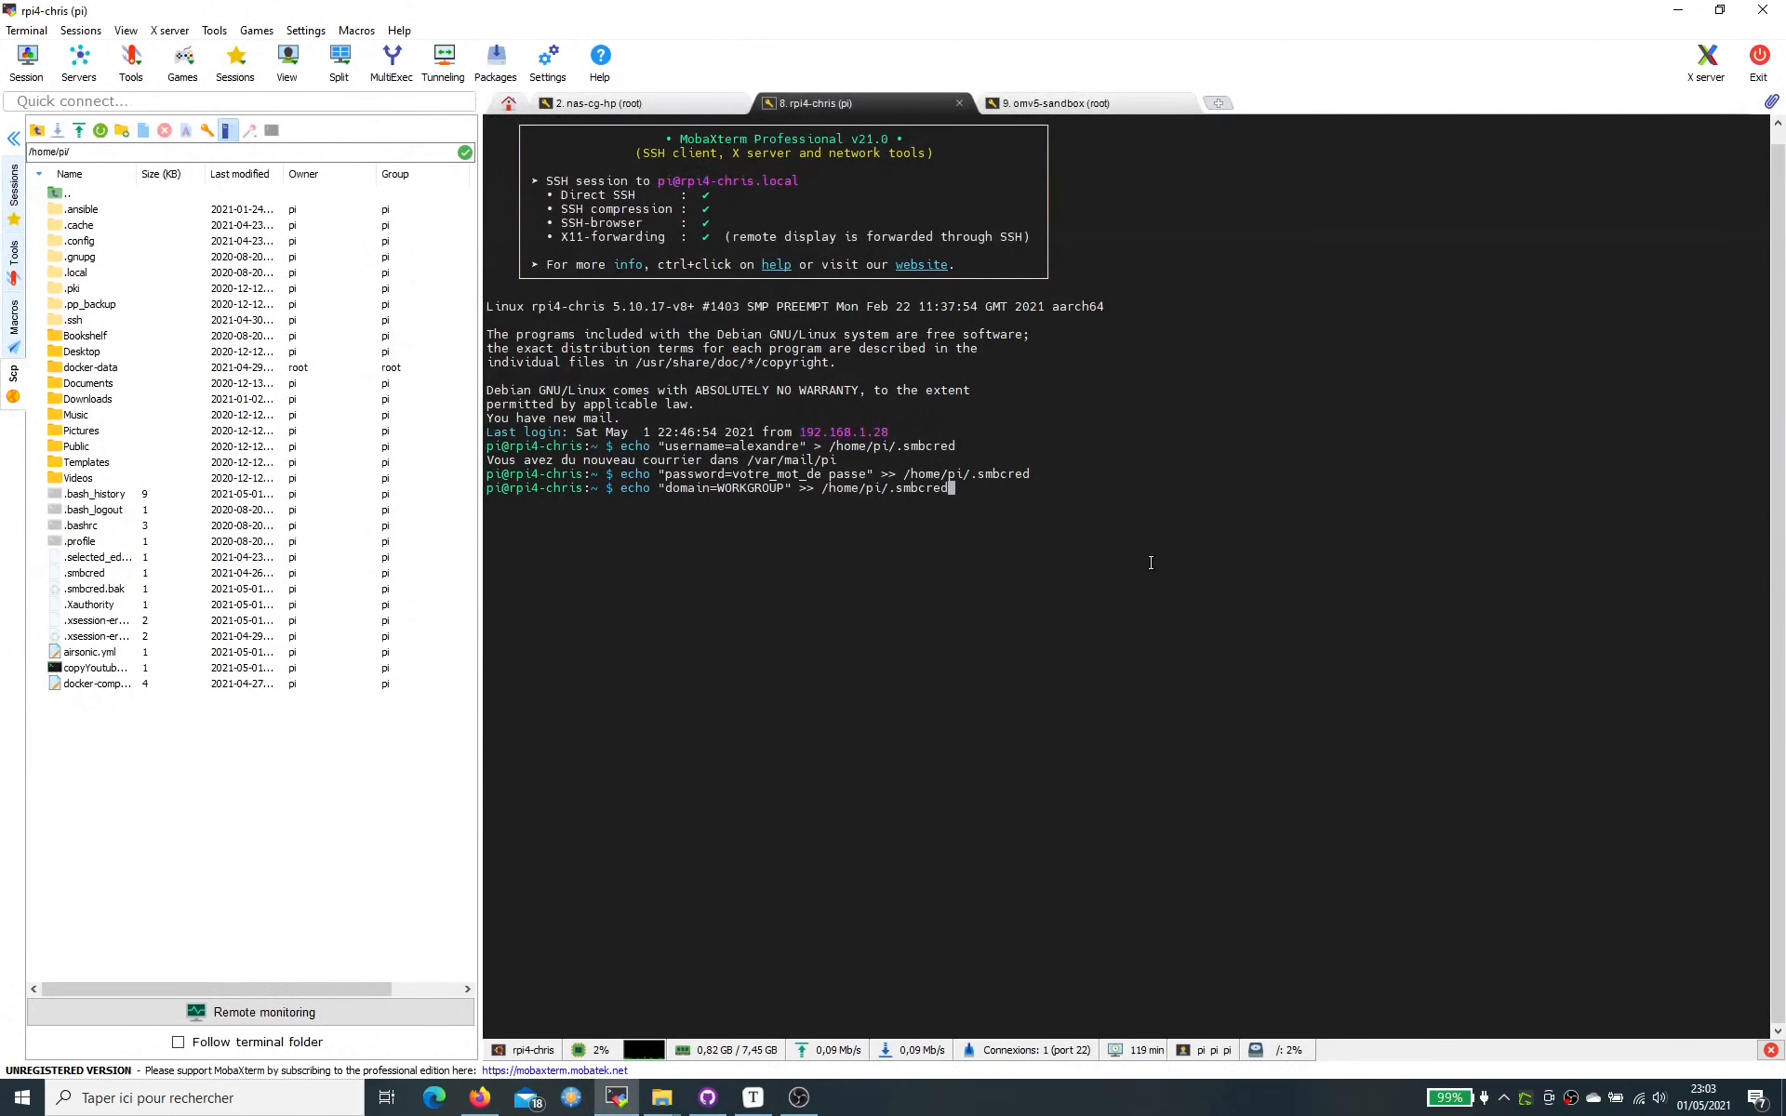
{"action": "key", "text": "Return"}
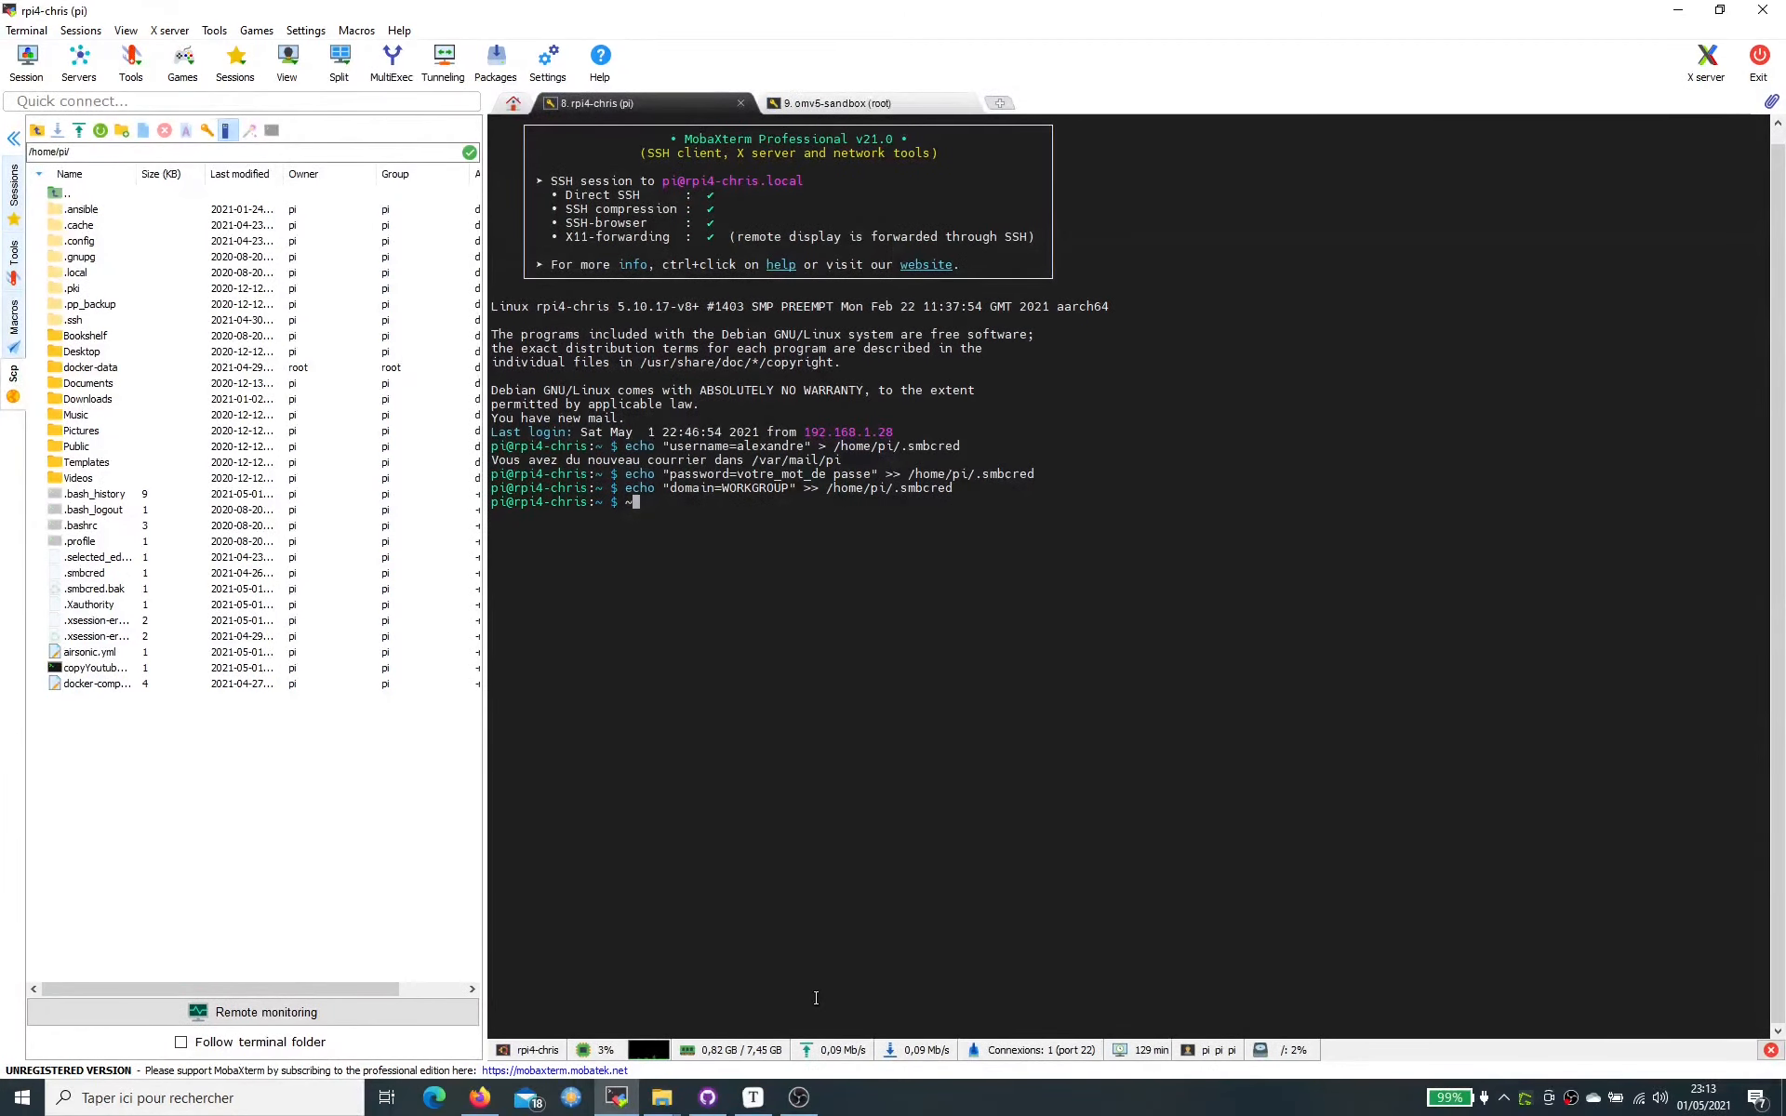
{"action": "key", "text": "BackSpace"}
- Select the sudo mkdir -p /mnt/dossier/ line in the notes
{"action": "left_click", "coordinate": [771, 1105]}
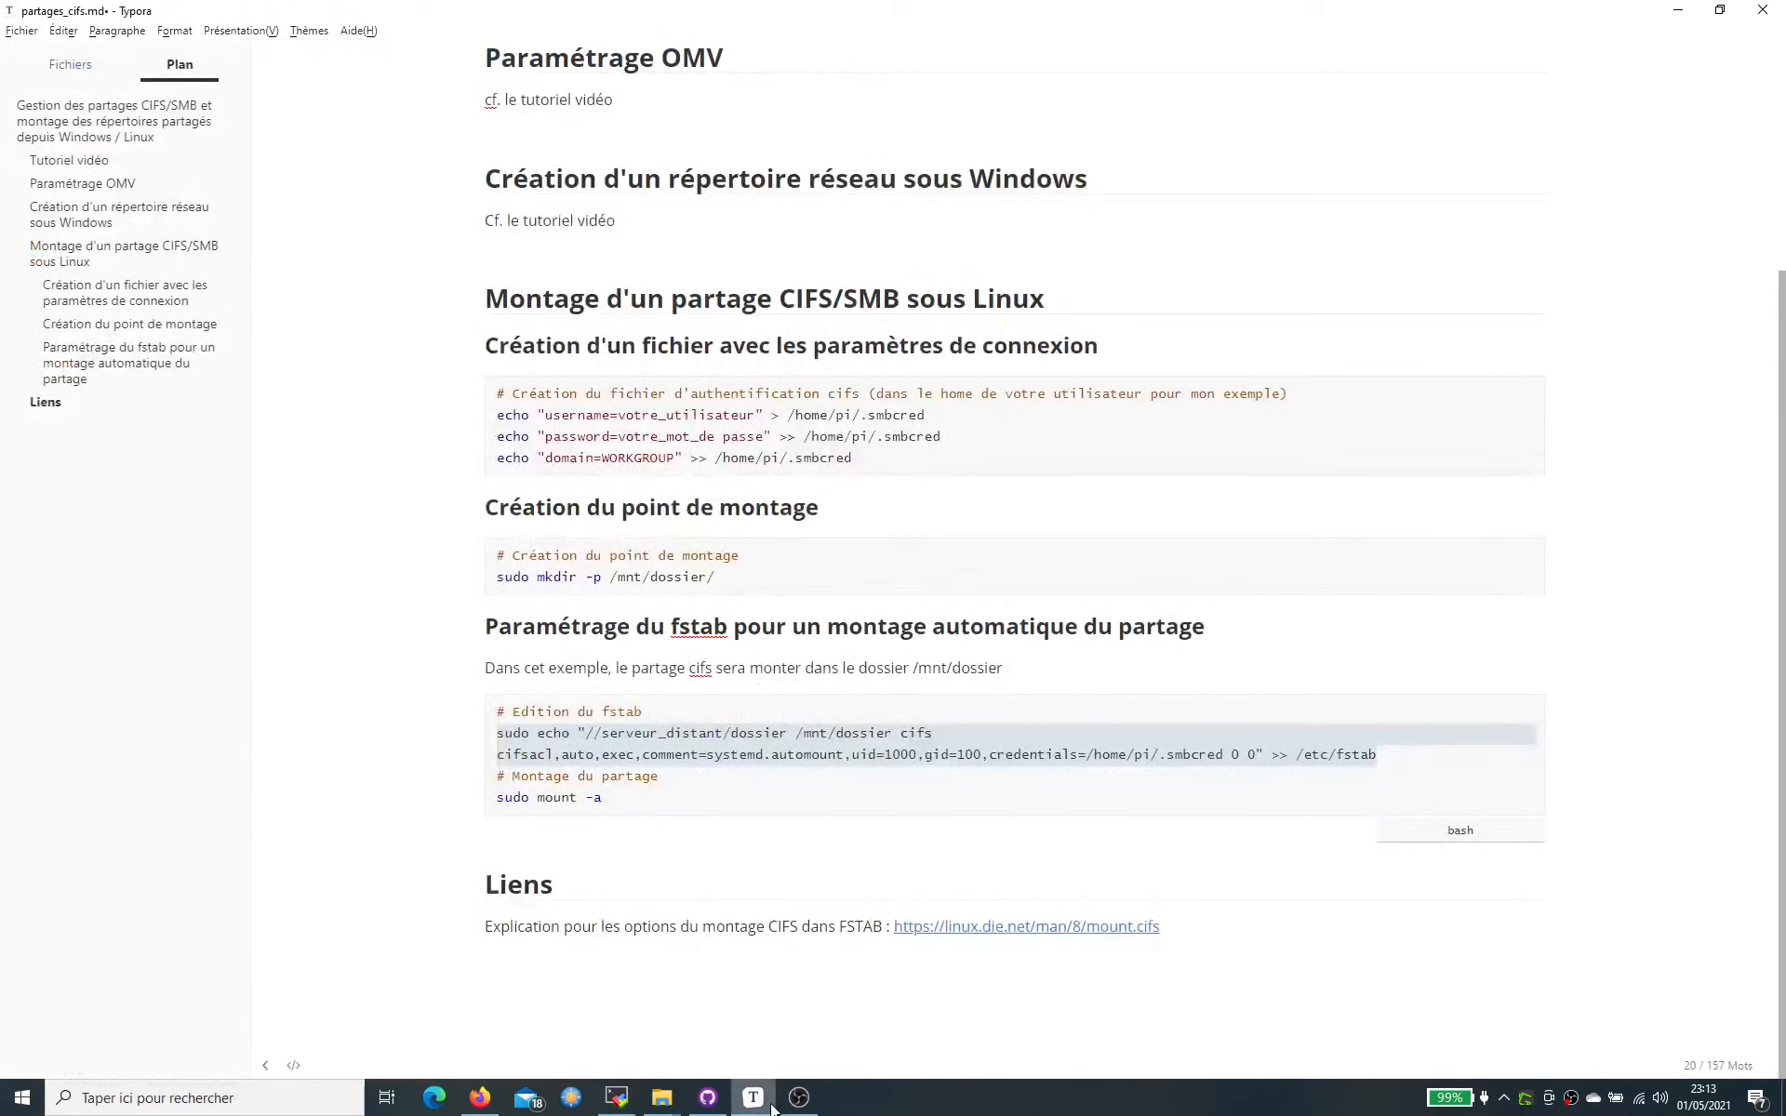
{"action": "left_click_drag", "start_coordinate": [732, 575], "coordinate": [617, 572]}
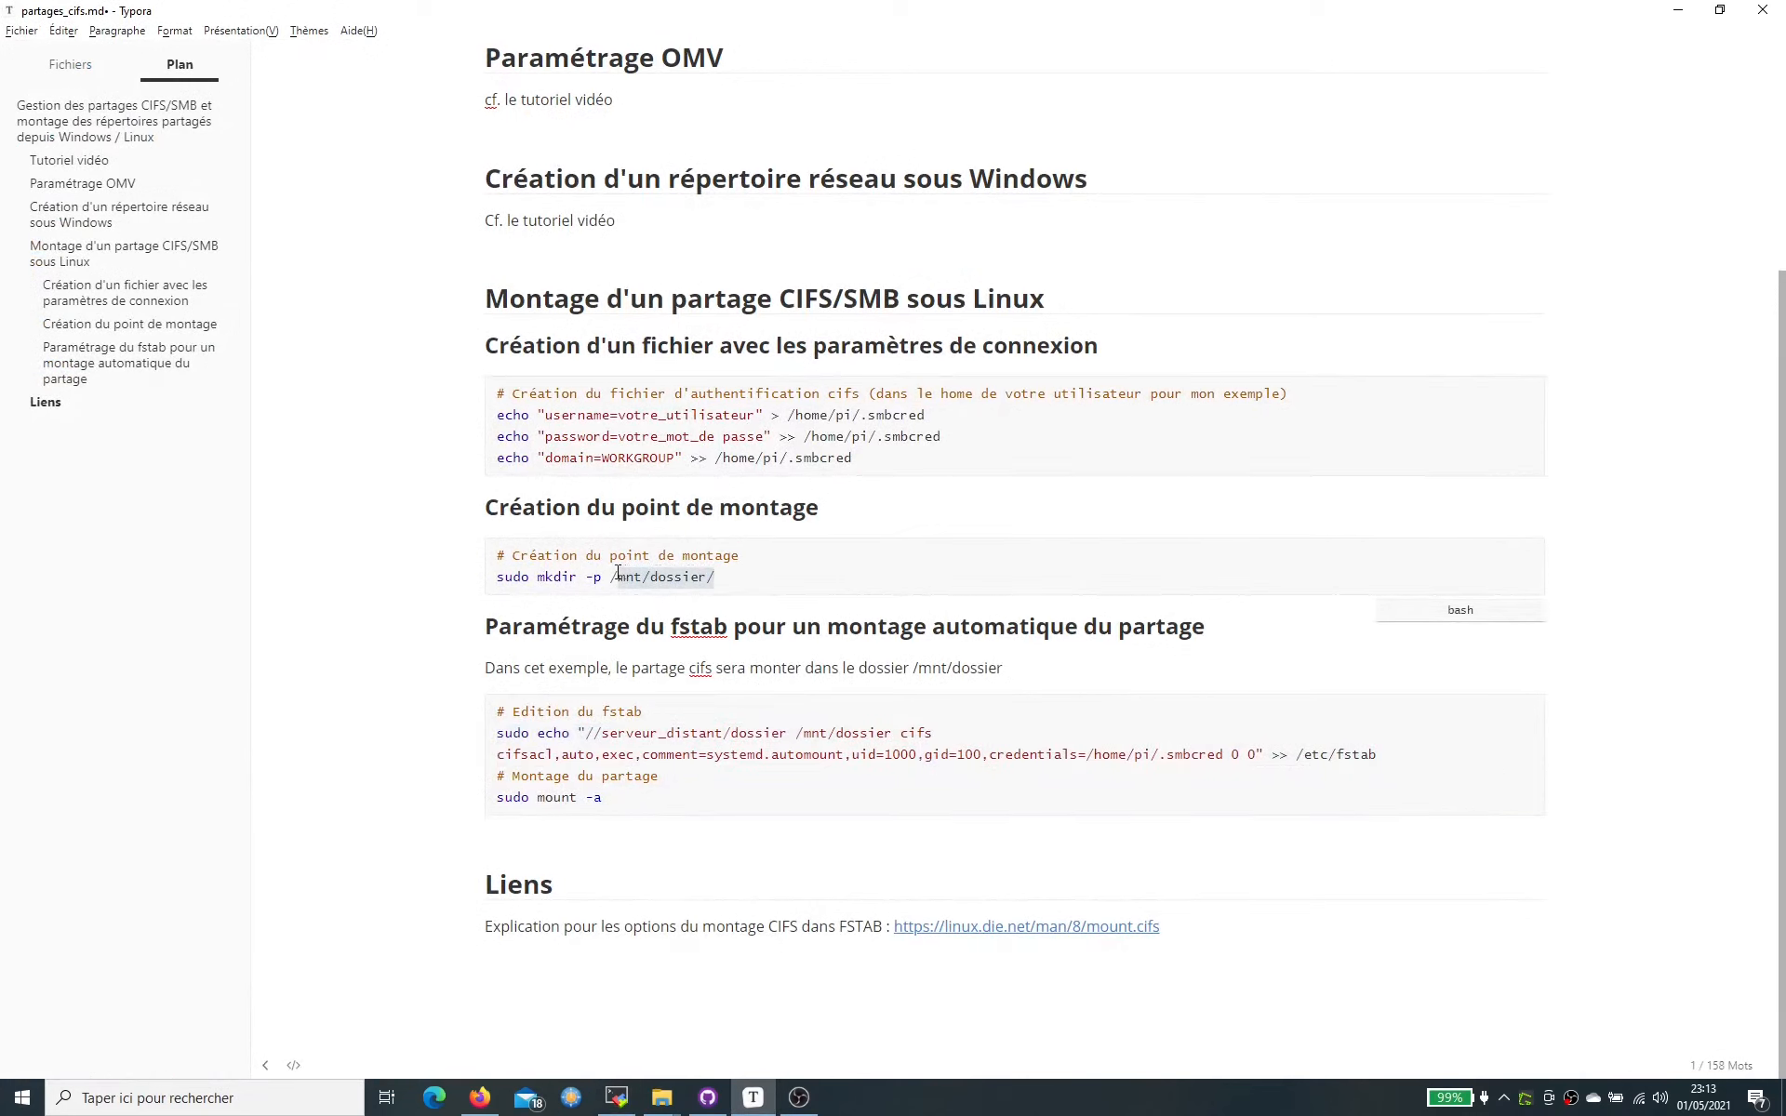
{"action": "double_click", "coordinate": [662, 576]}
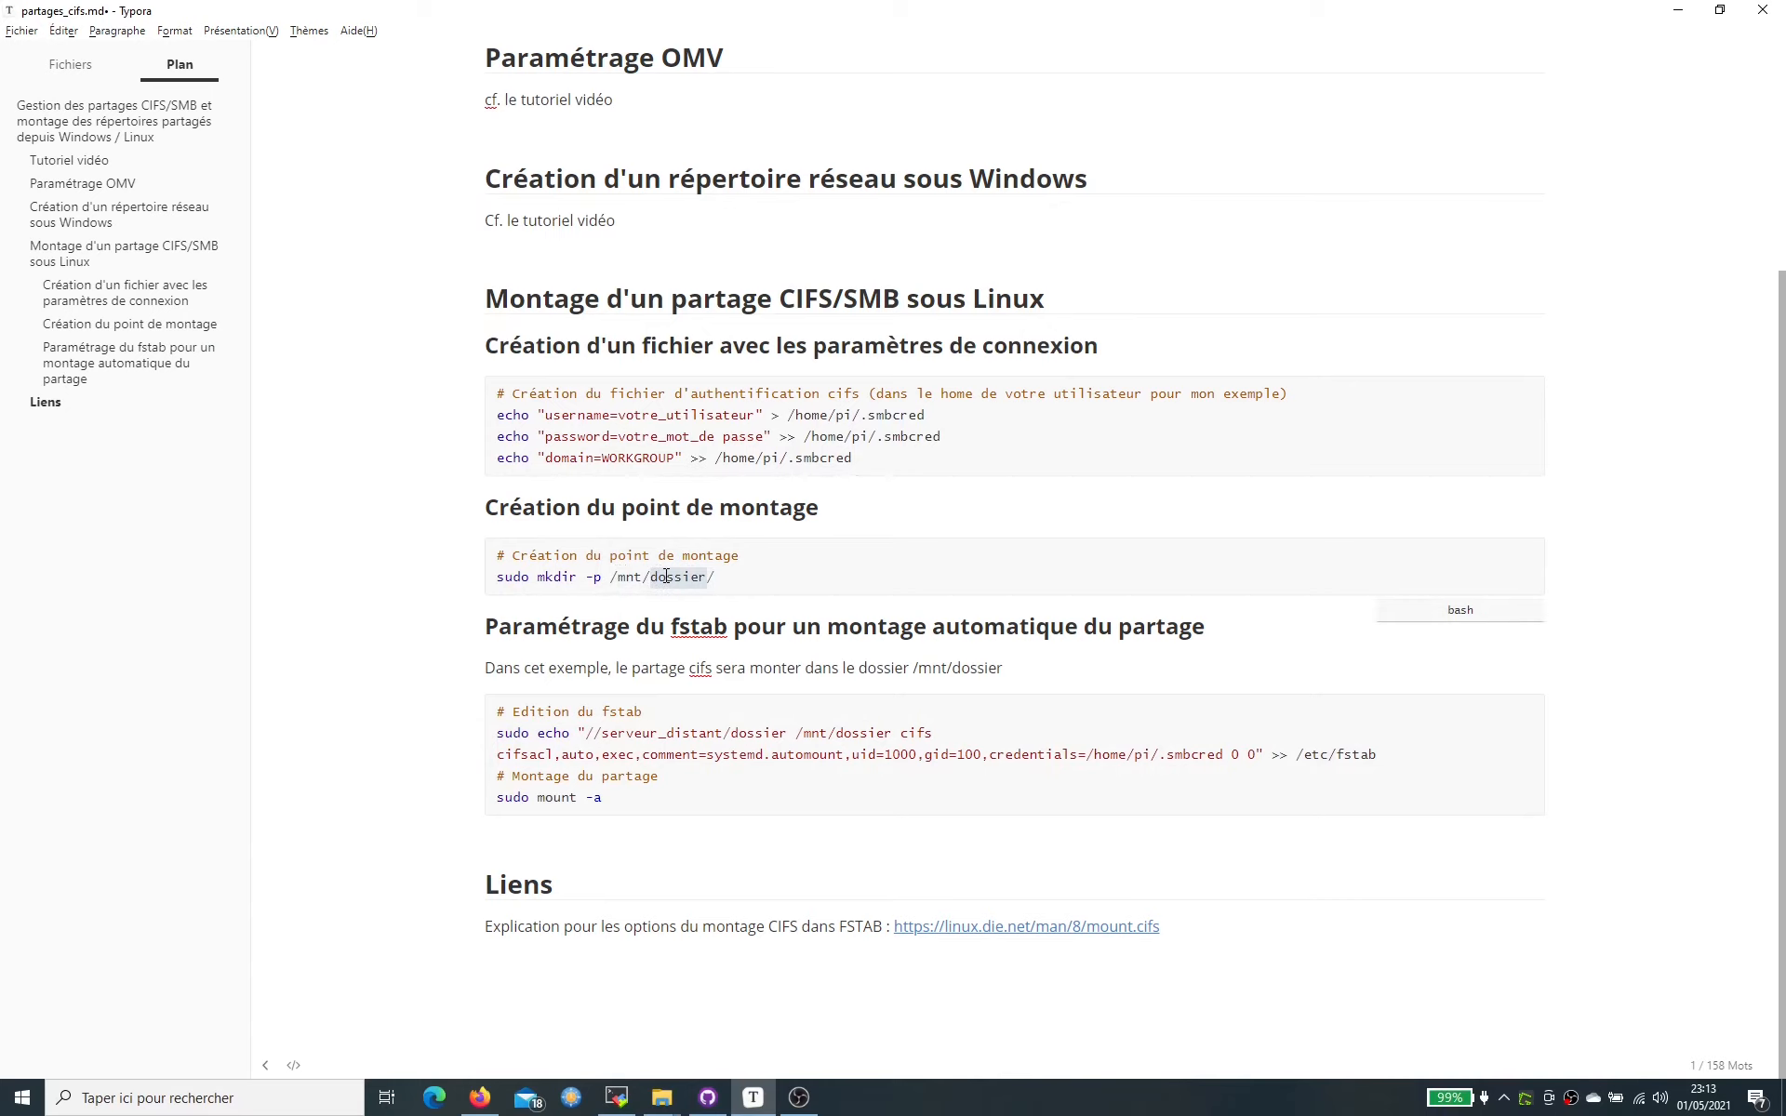
{"action": "left_click", "coordinate": [734, 578]}
{"action": "left_click_drag", "start_coordinate": [734, 578], "coordinate": [427, 574]}
{"action": "key", "text": "ctrl+c"}
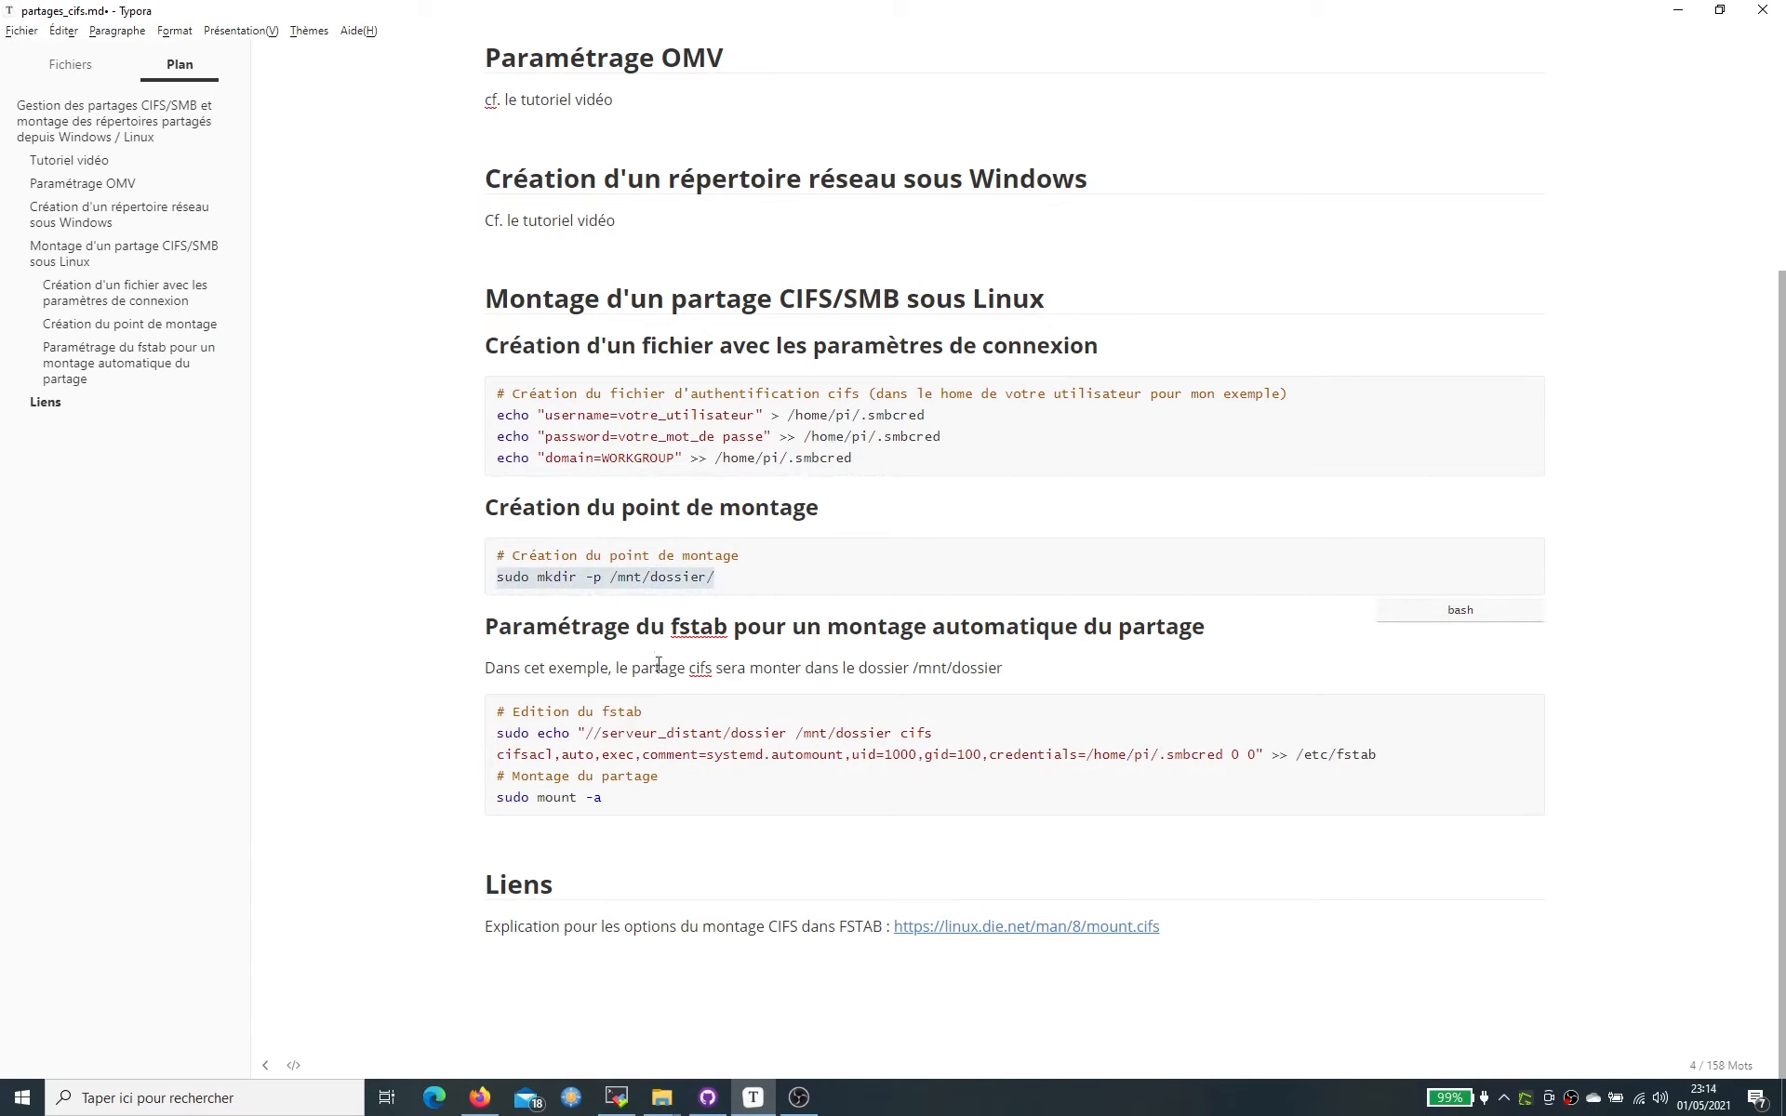
- Browse the file panel to /mnt/, run the mkdir command, and refresh to show dossier
{"action": "left_click", "coordinate": [616, 1098]}
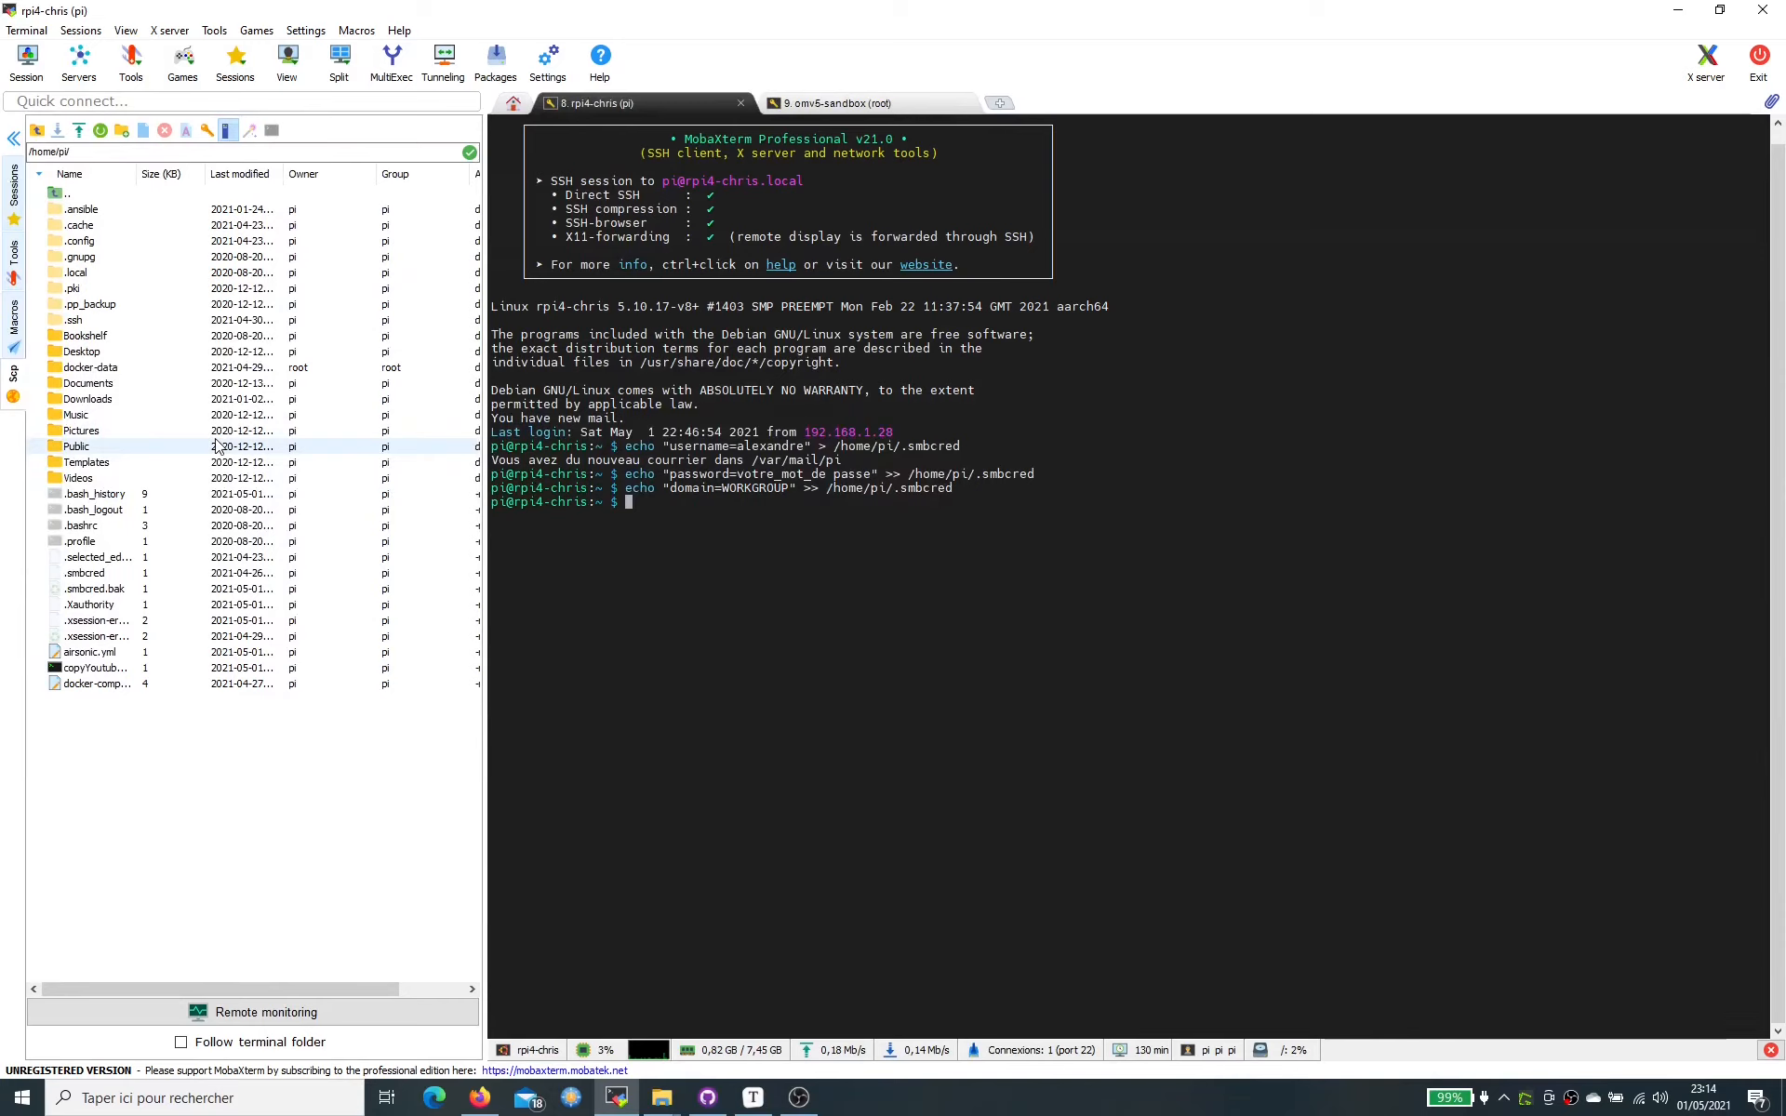
{"action": "left_click", "coordinate": [32, 151]}
{"action": "type", "text": "/mn"}
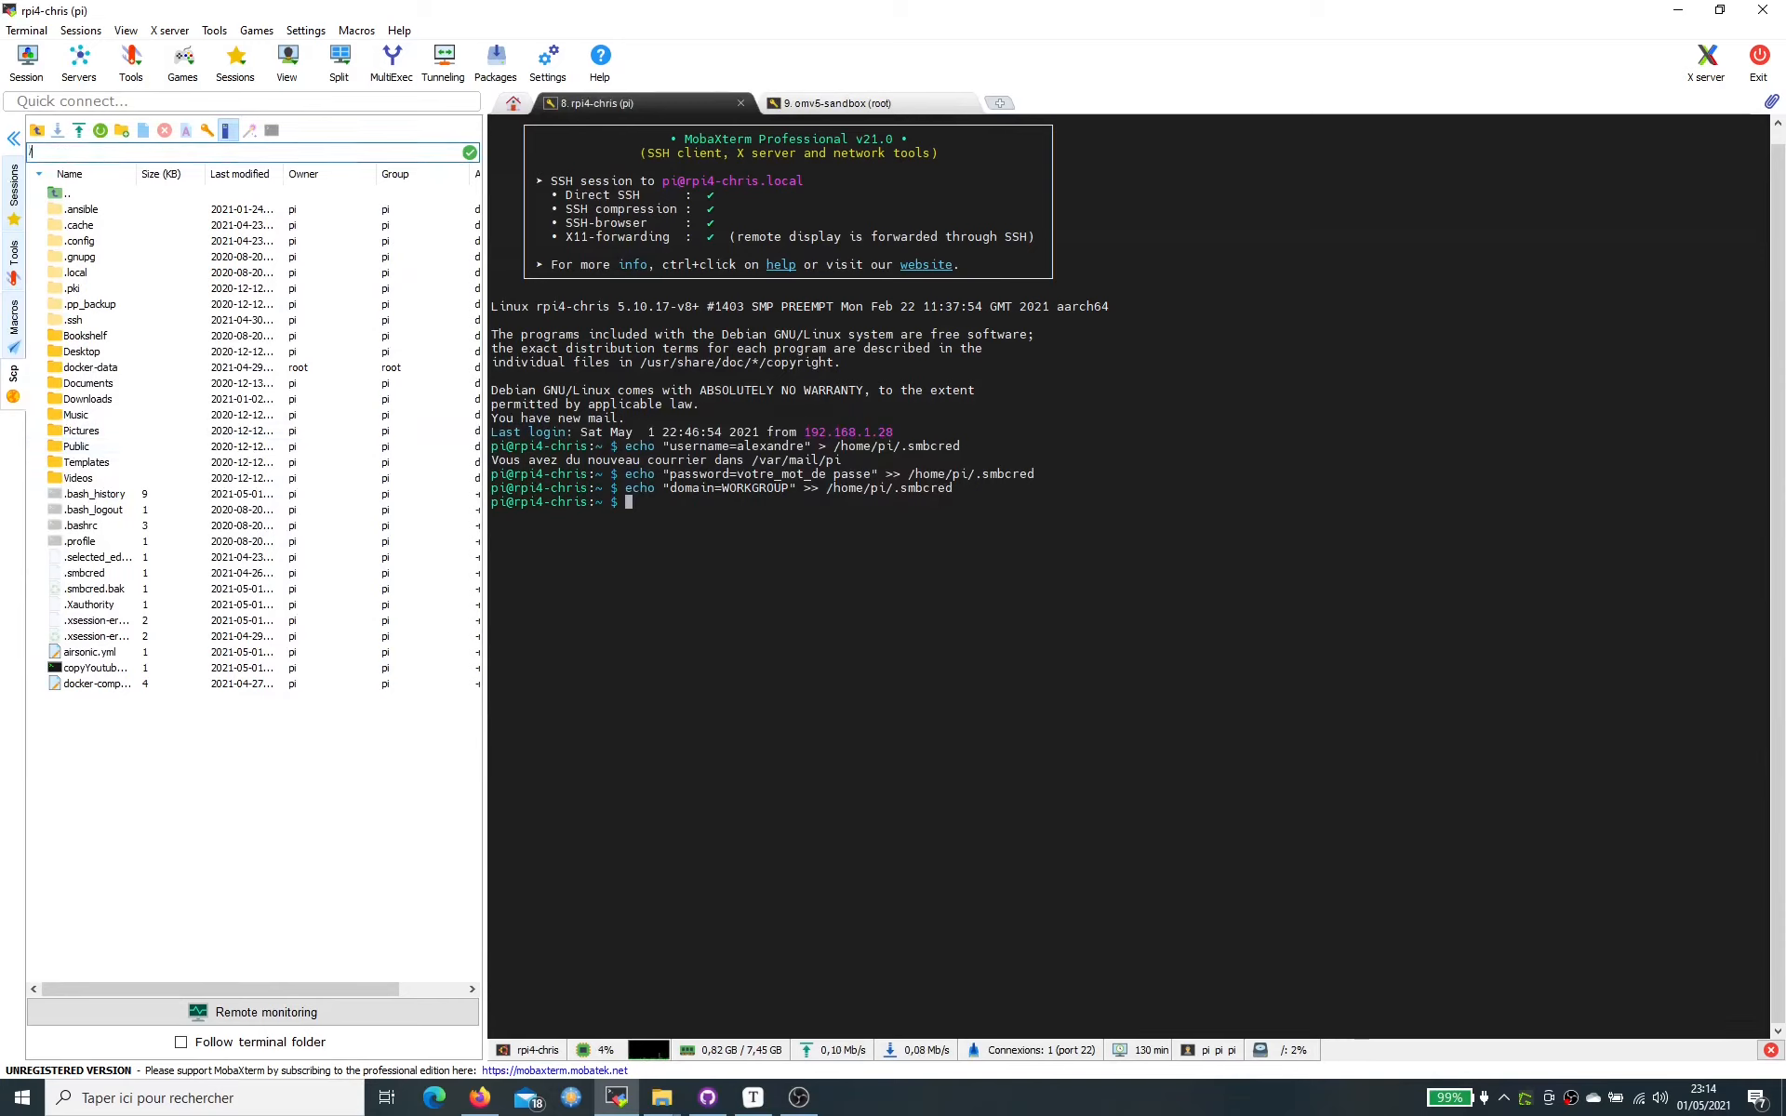
{"action": "type", "text": "t/"}
{"action": "key", "text": "Return"}
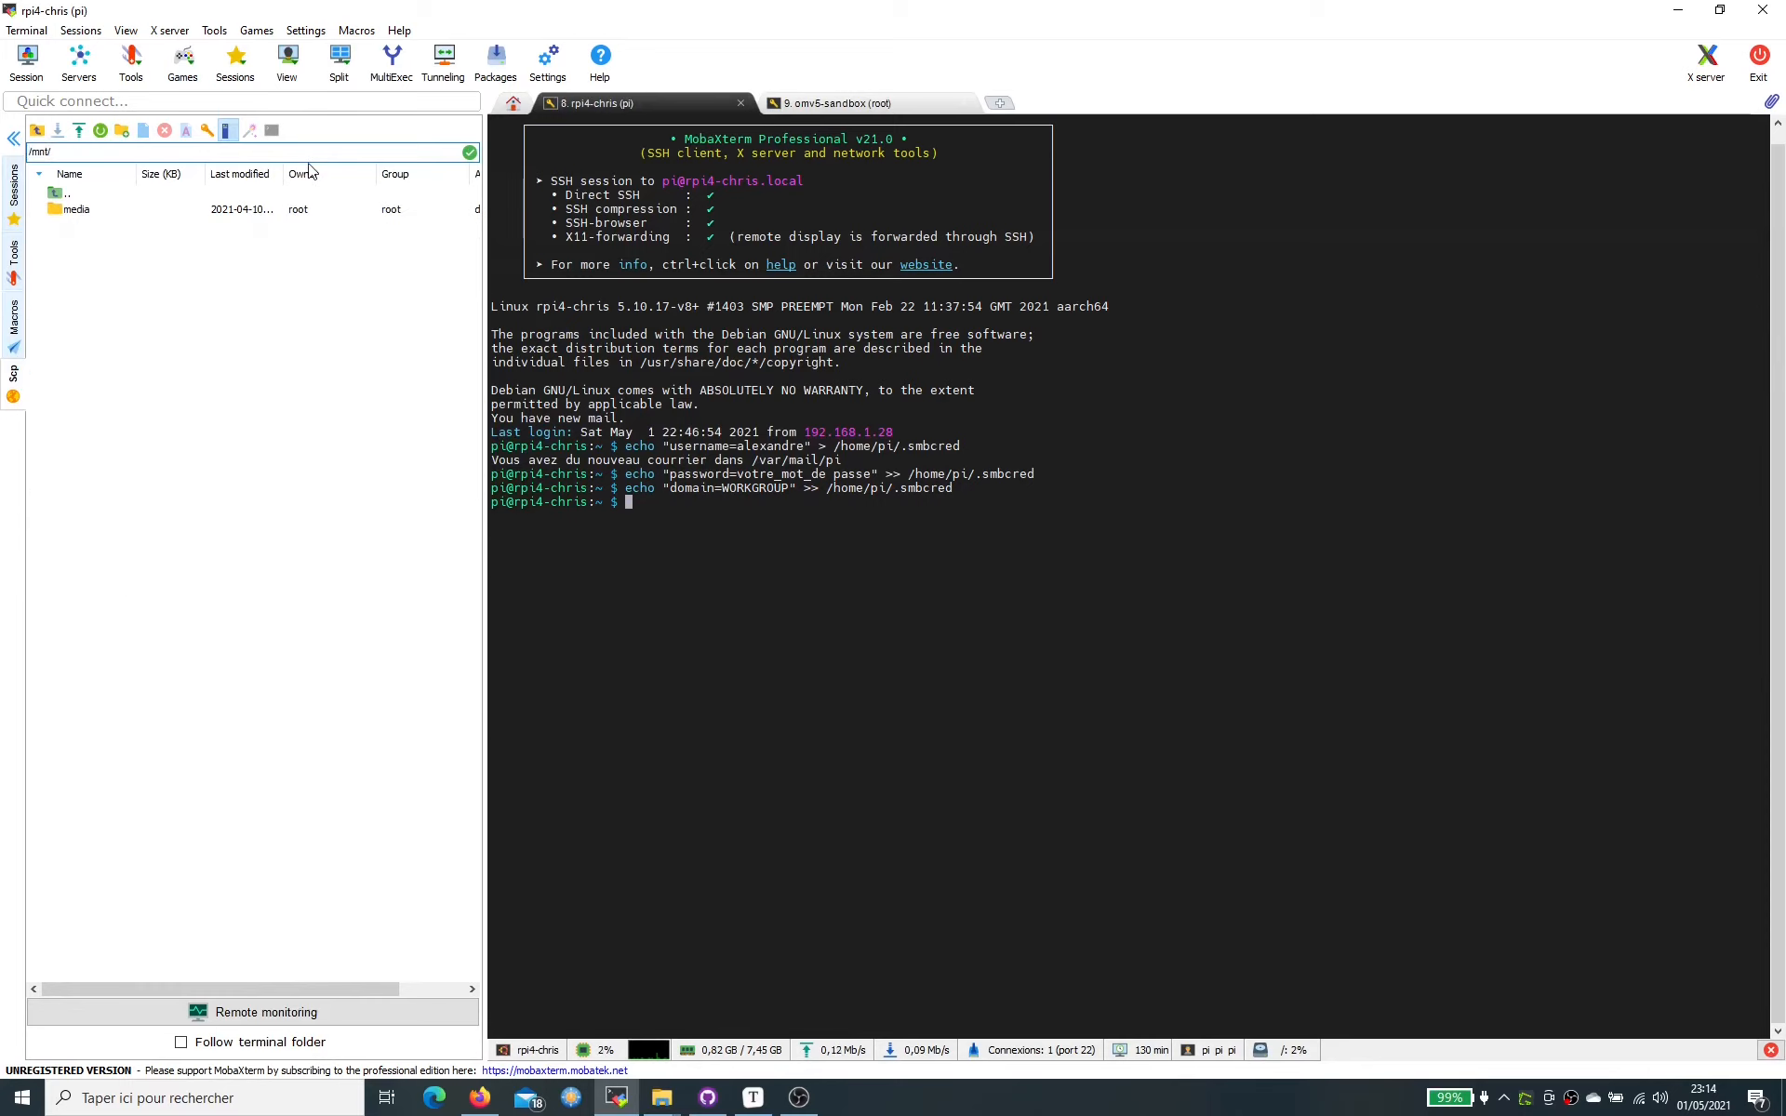
{"action": "right_click", "coordinate": [826, 585]}
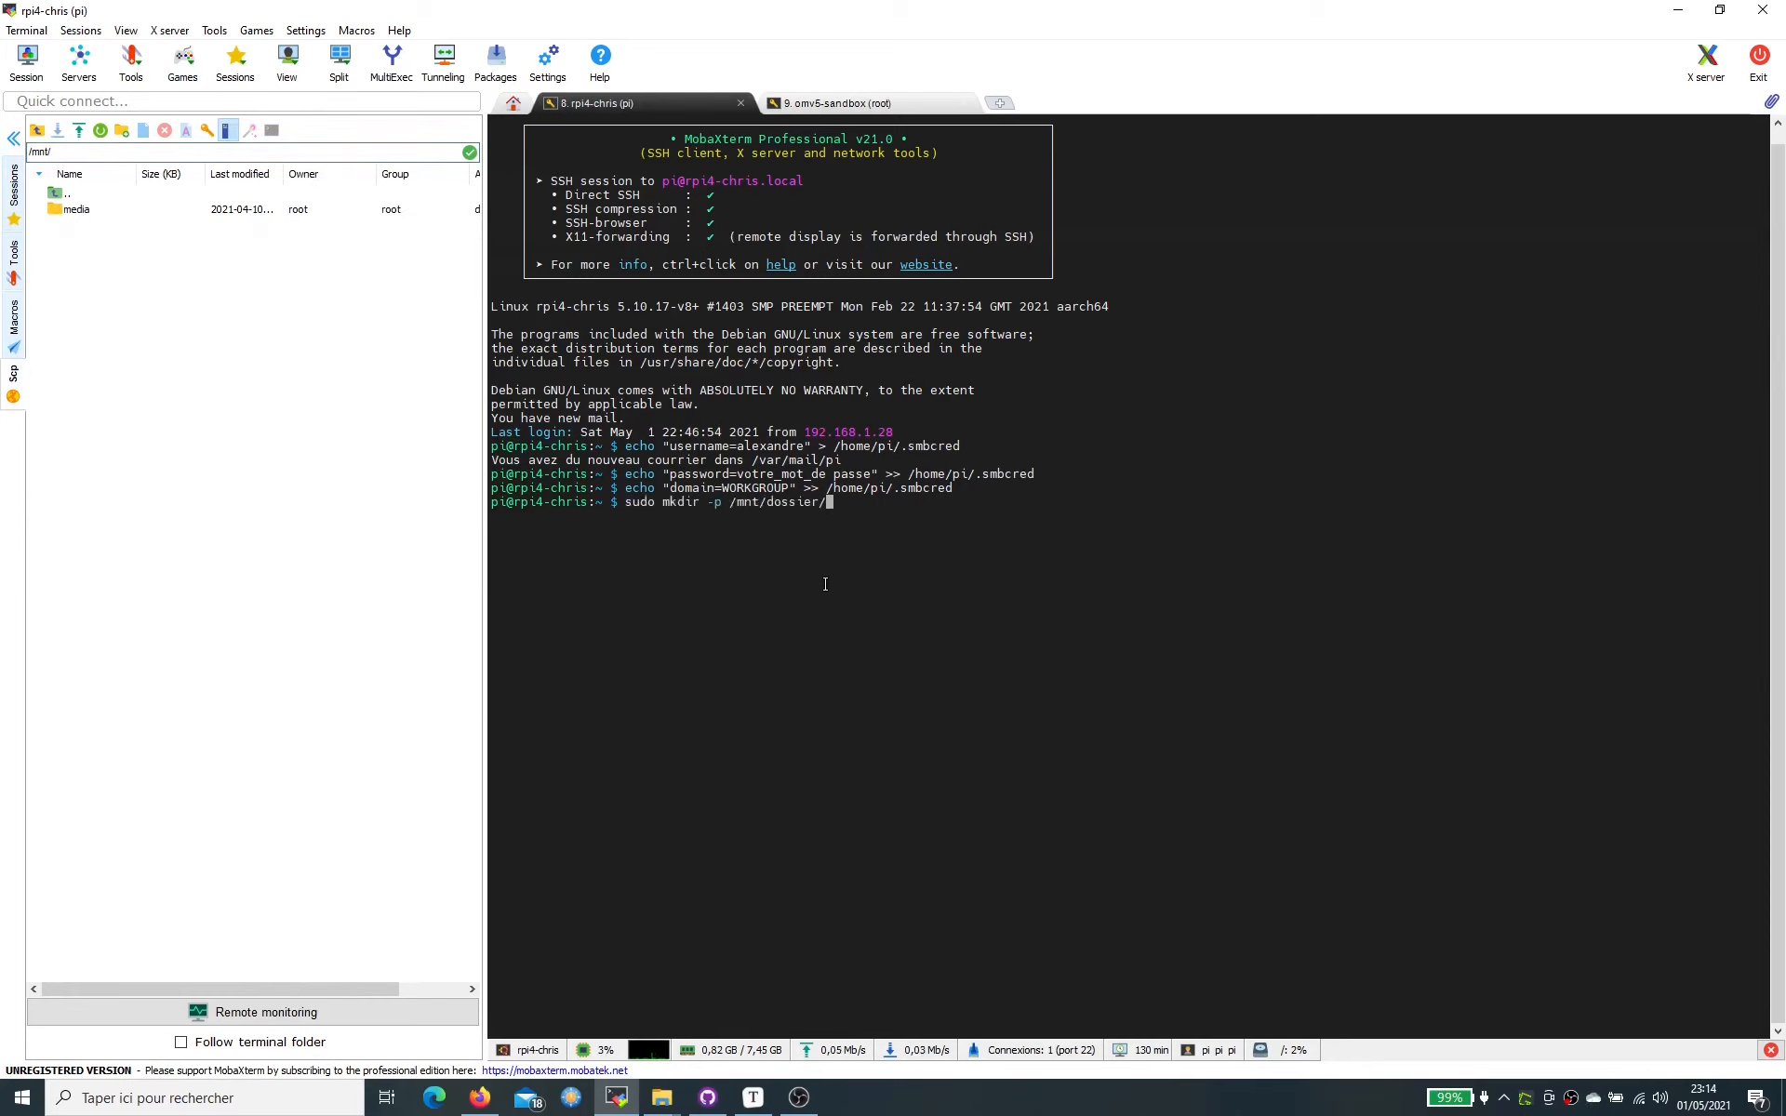
{"action": "key", "text": "Return"}
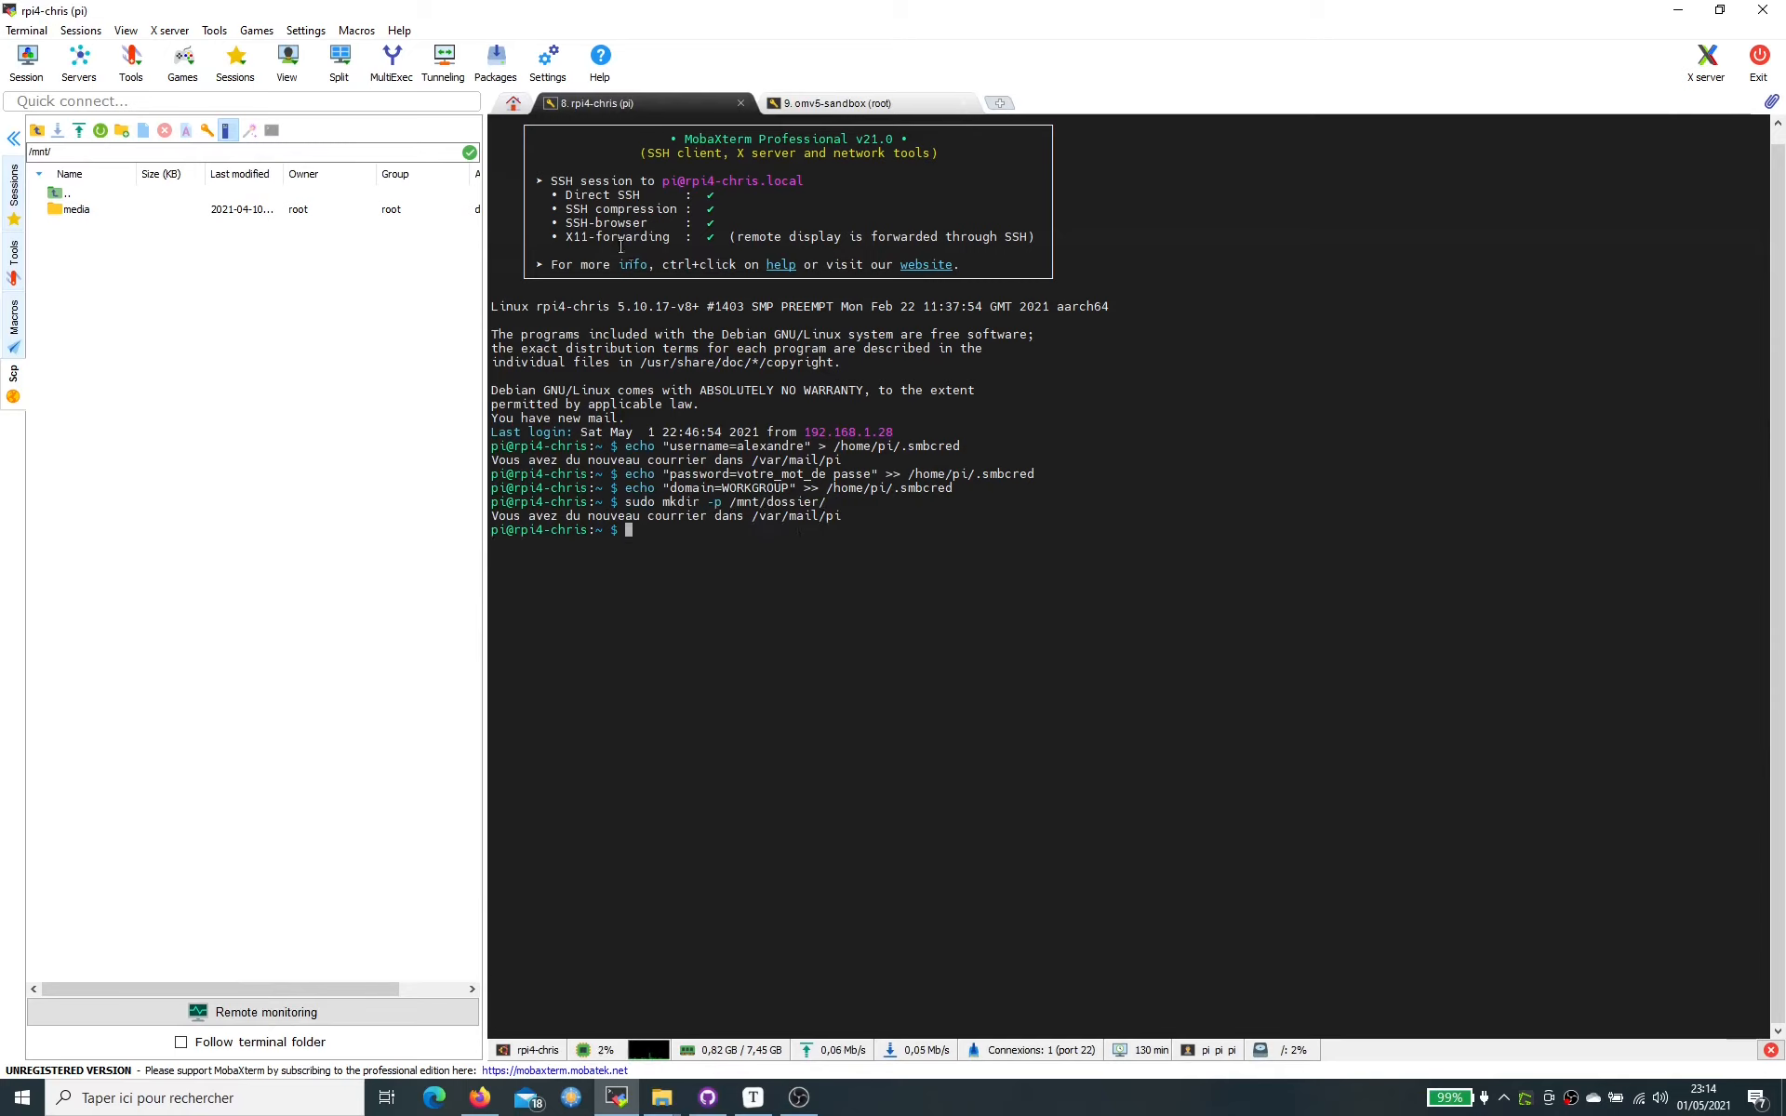
{"action": "left_click", "coordinate": [100, 131]}
{"action": "left_click_drag", "start_coordinate": [484, 228], "coordinate": [679, 228]}
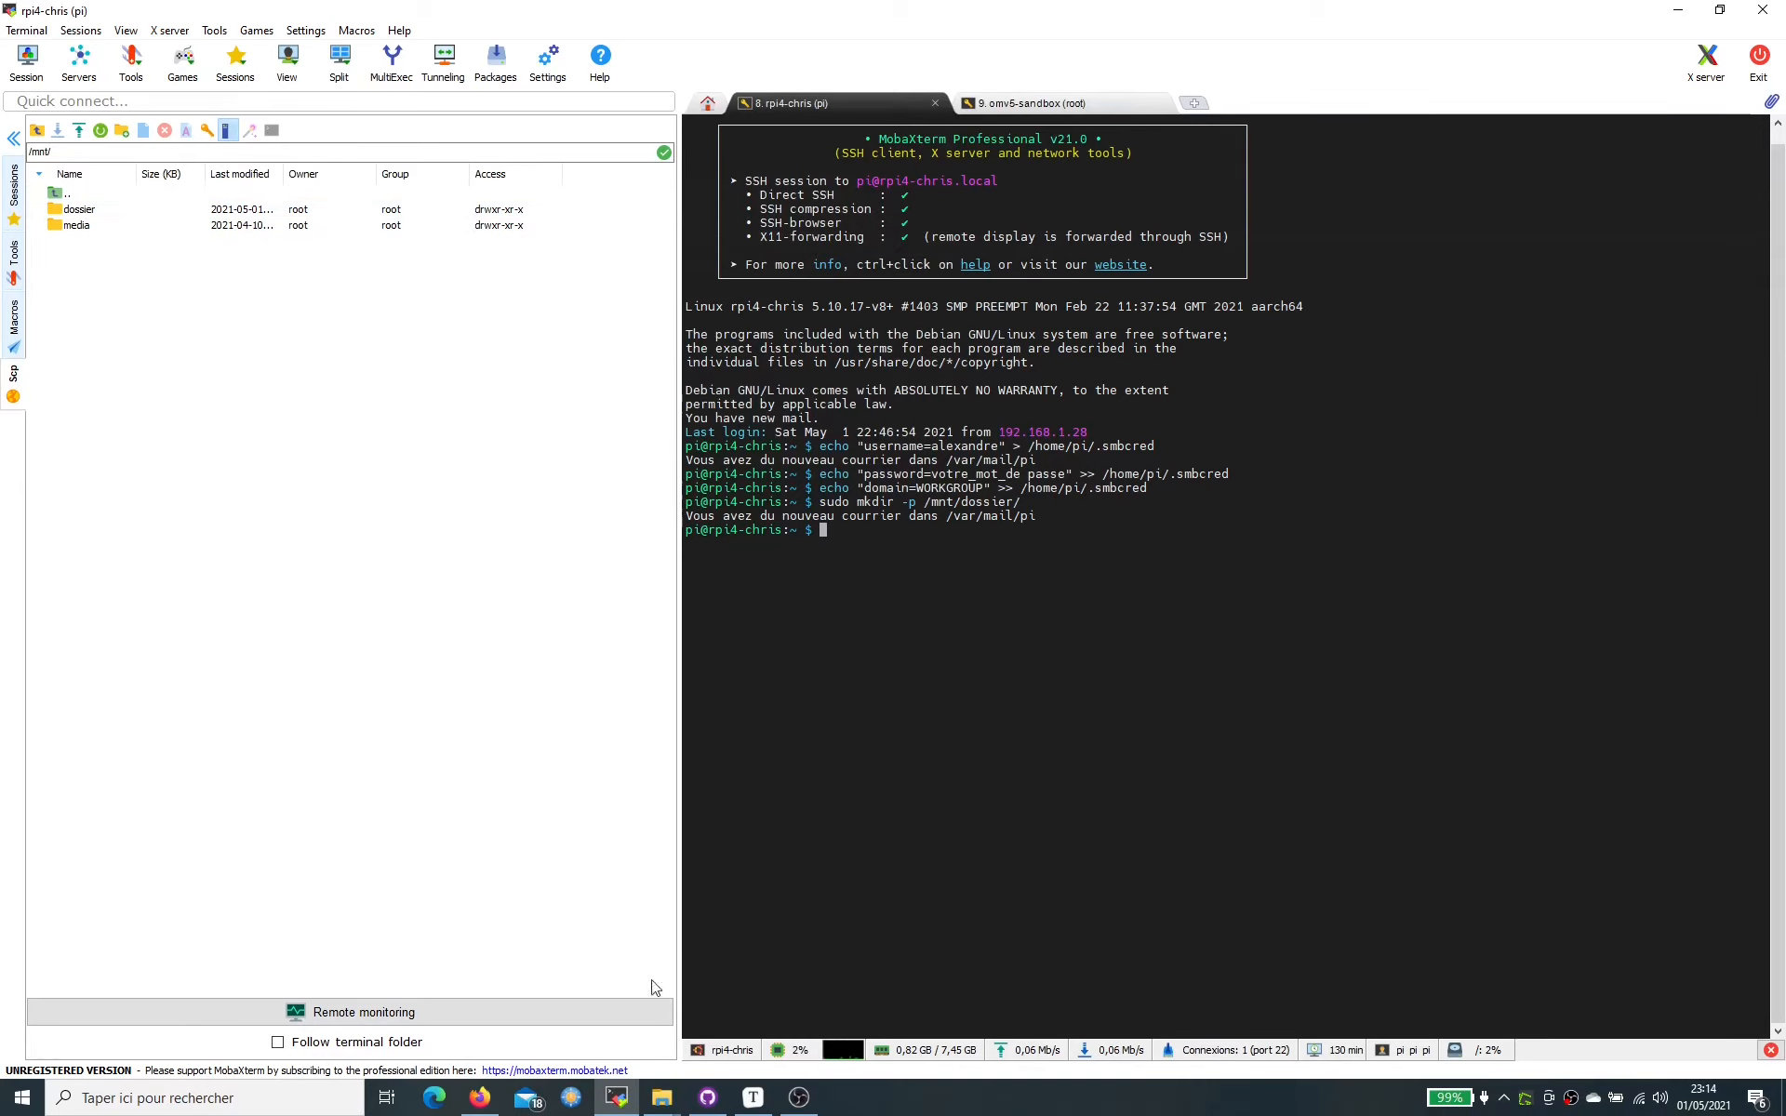
- In the fstab line, replace serveur_distant with omv5-sandbox.local and share name dossier with test
{"action": "left_click", "coordinate": [754, 1099]}
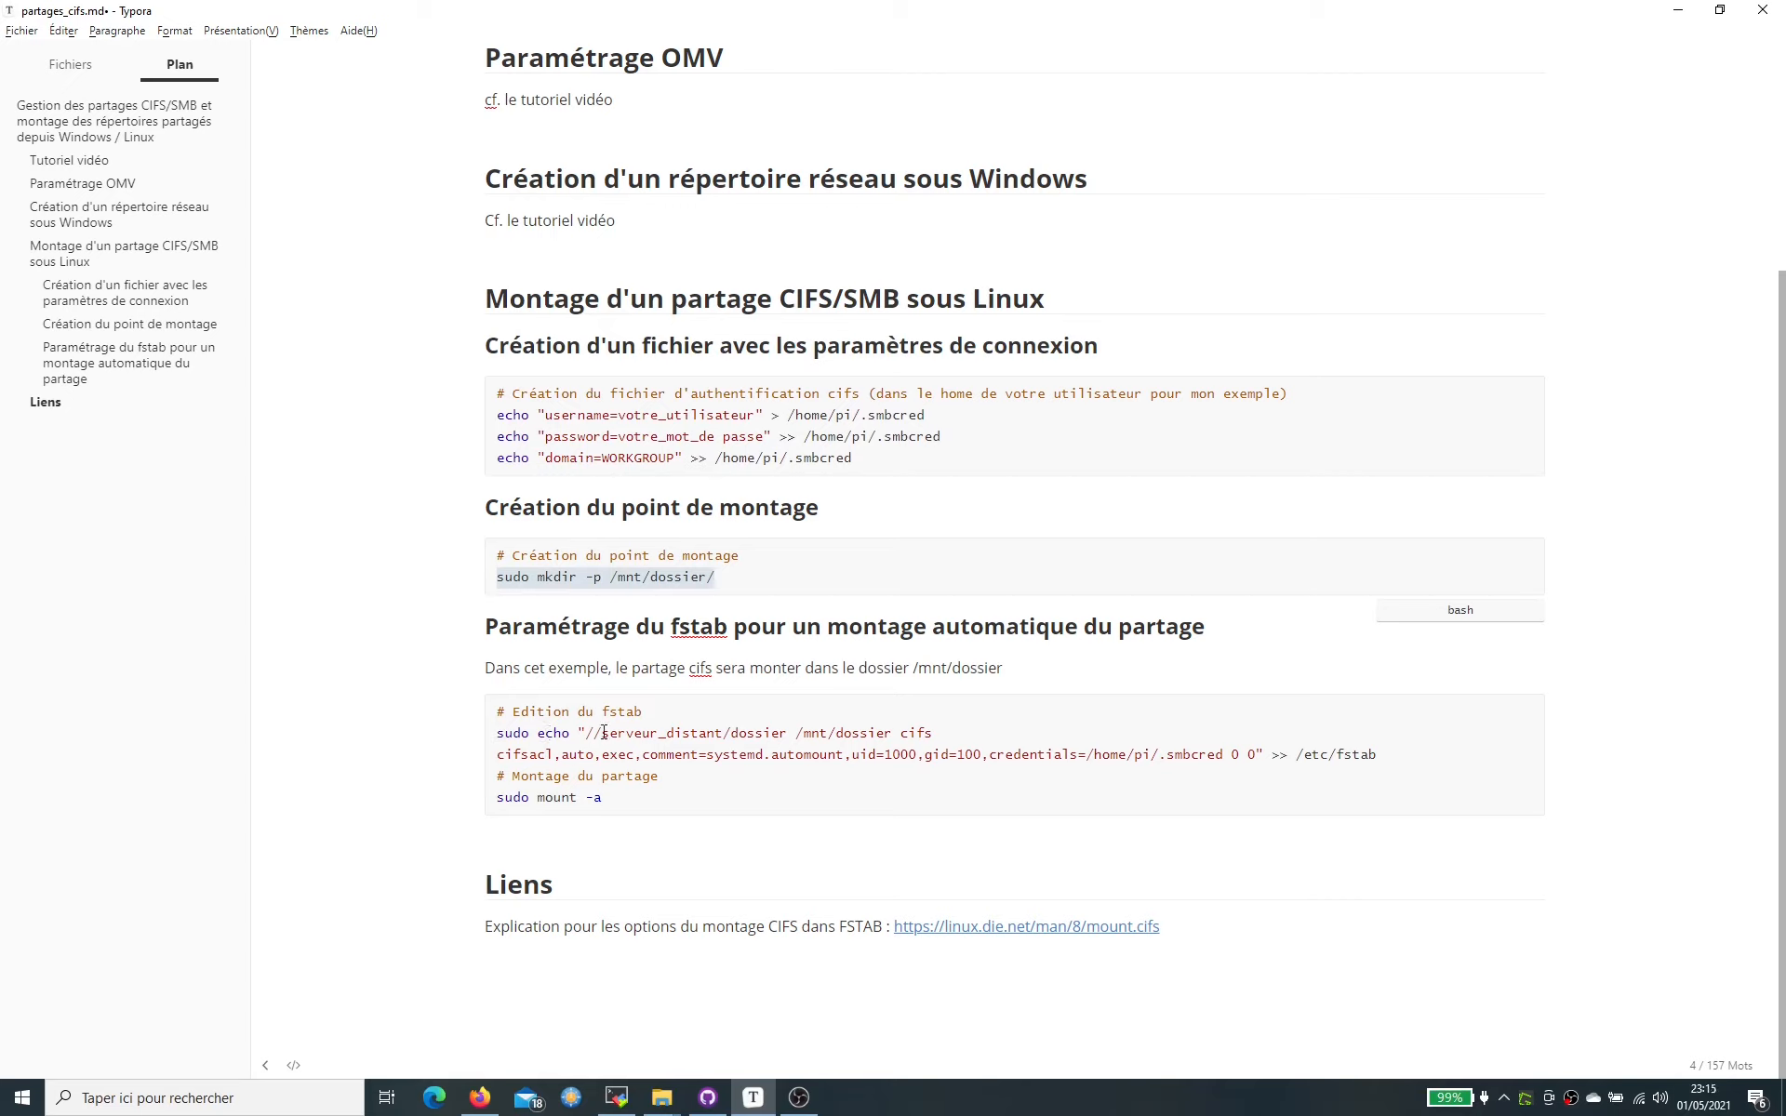
{"action": "left_click_drag", "start_coordinate": [602, 732], "coordinate": [723, 732]}
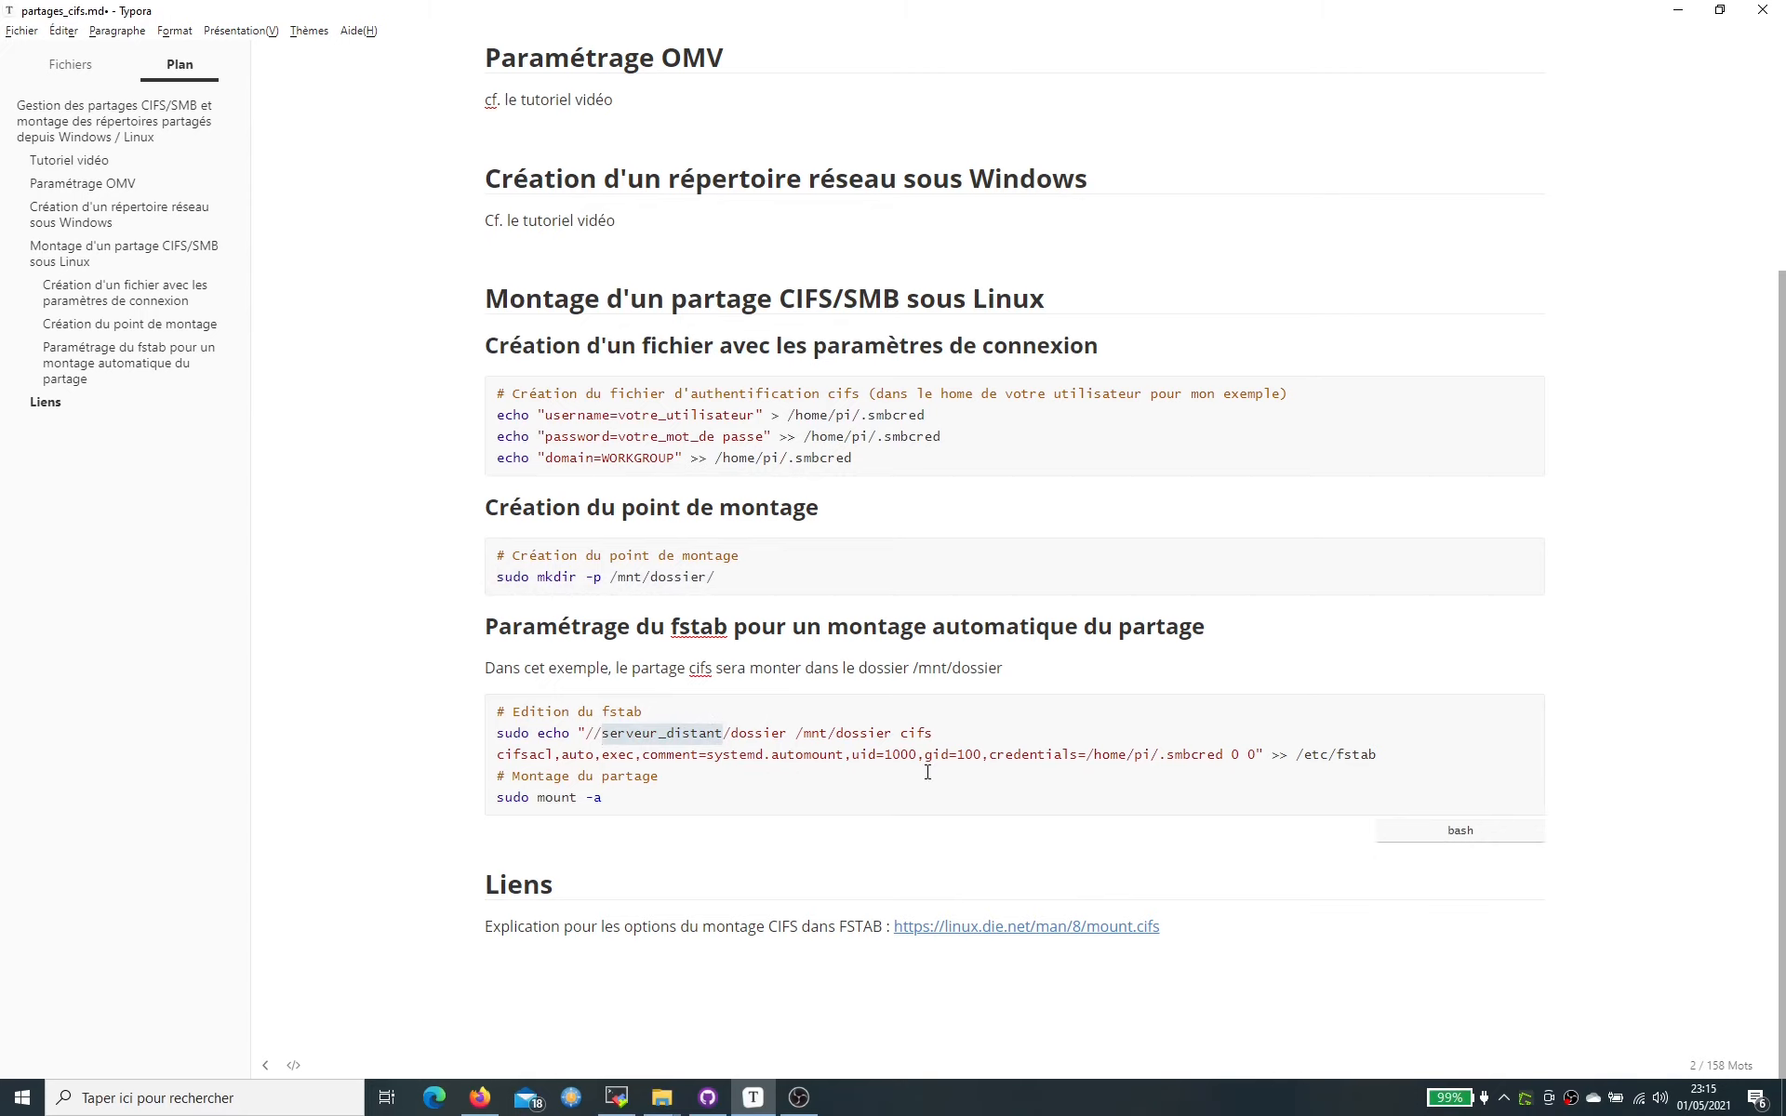
{"action": "type", "text": "omv5-"}
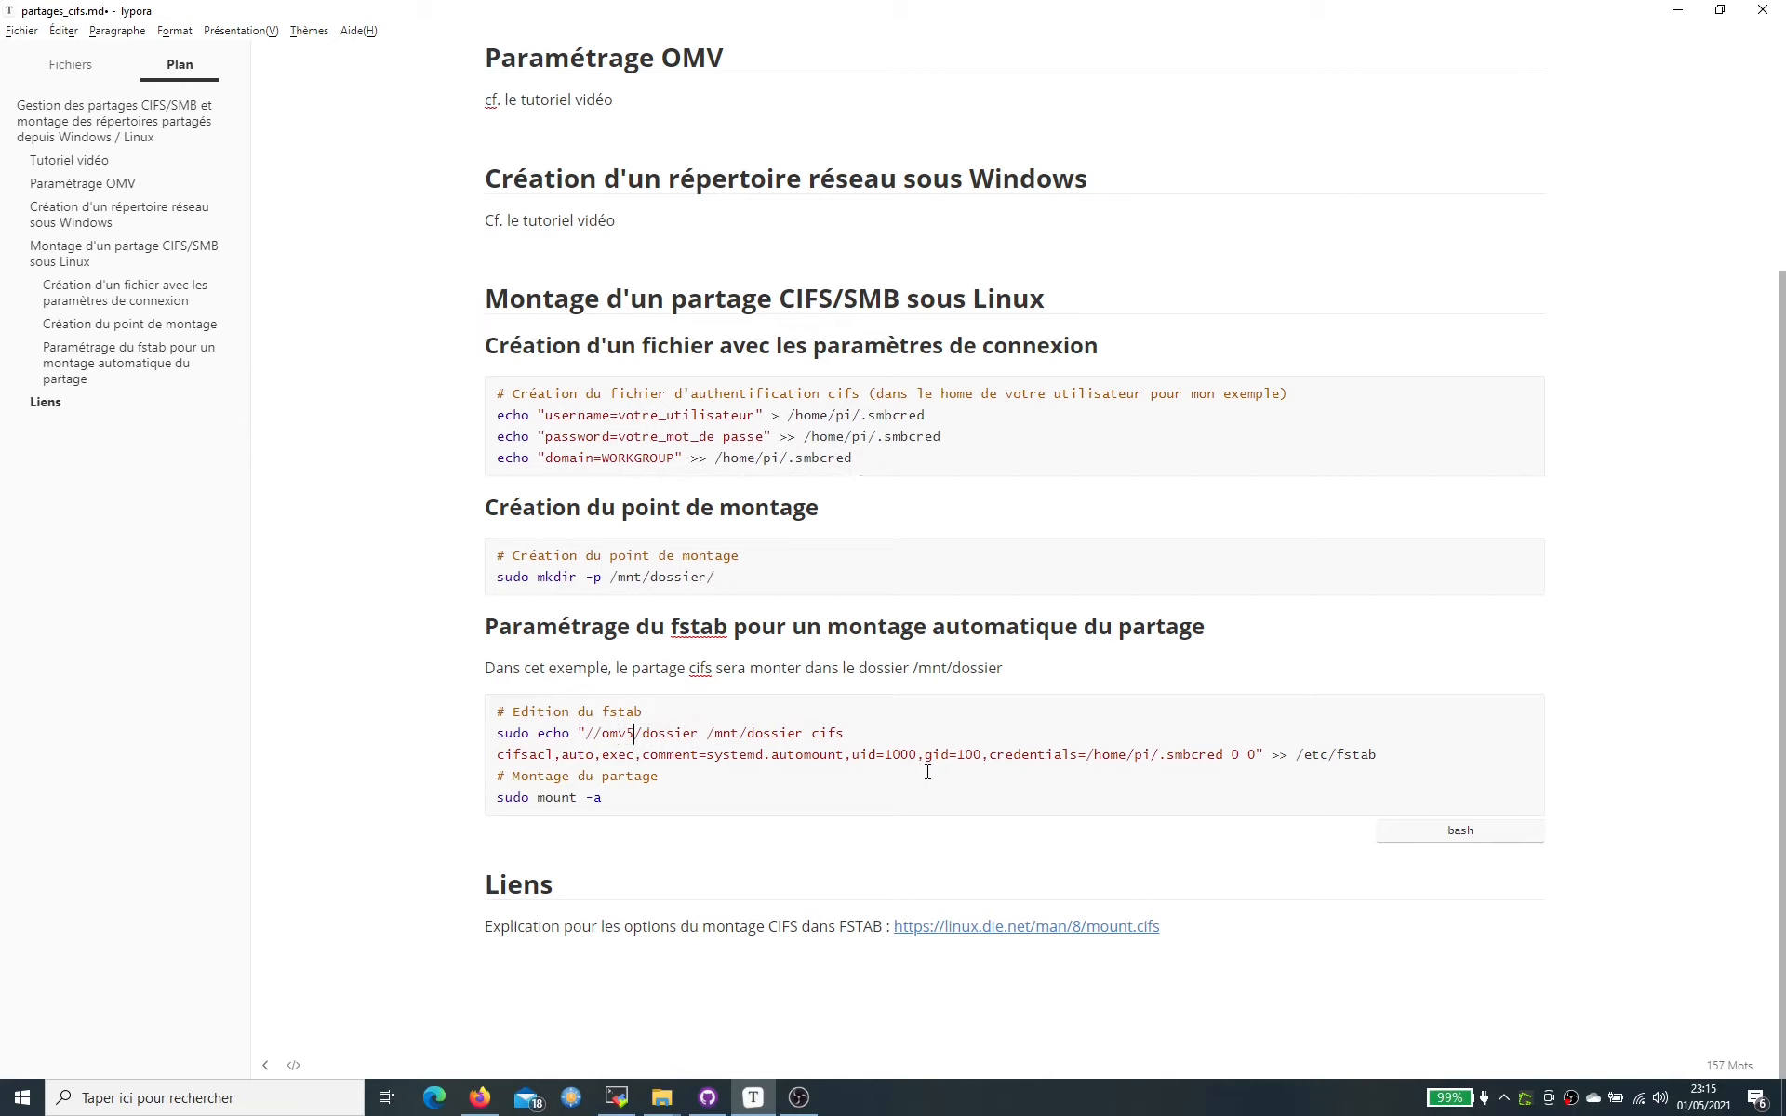
{"action": "type", "text": "sandbox"}
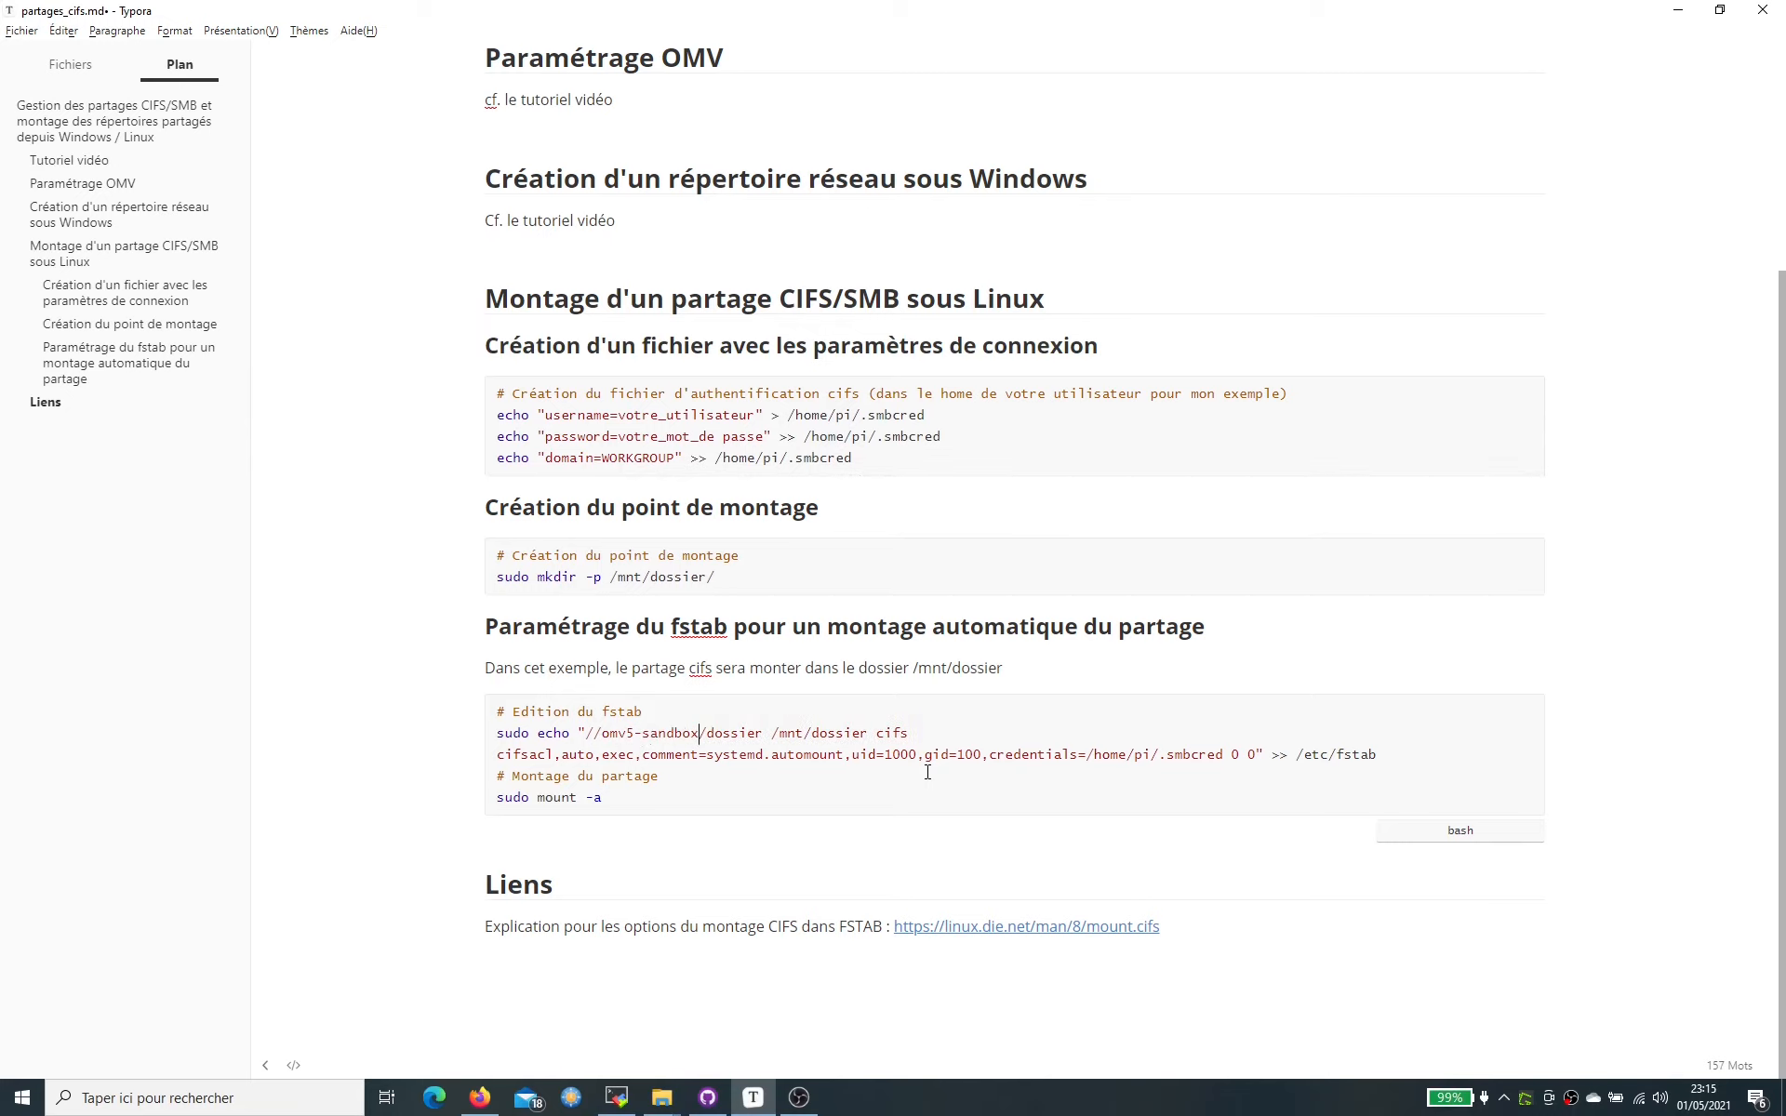
{"action": "type", "text": ".local"}
{"action": "double_click", "coordinate": [794, 732]}
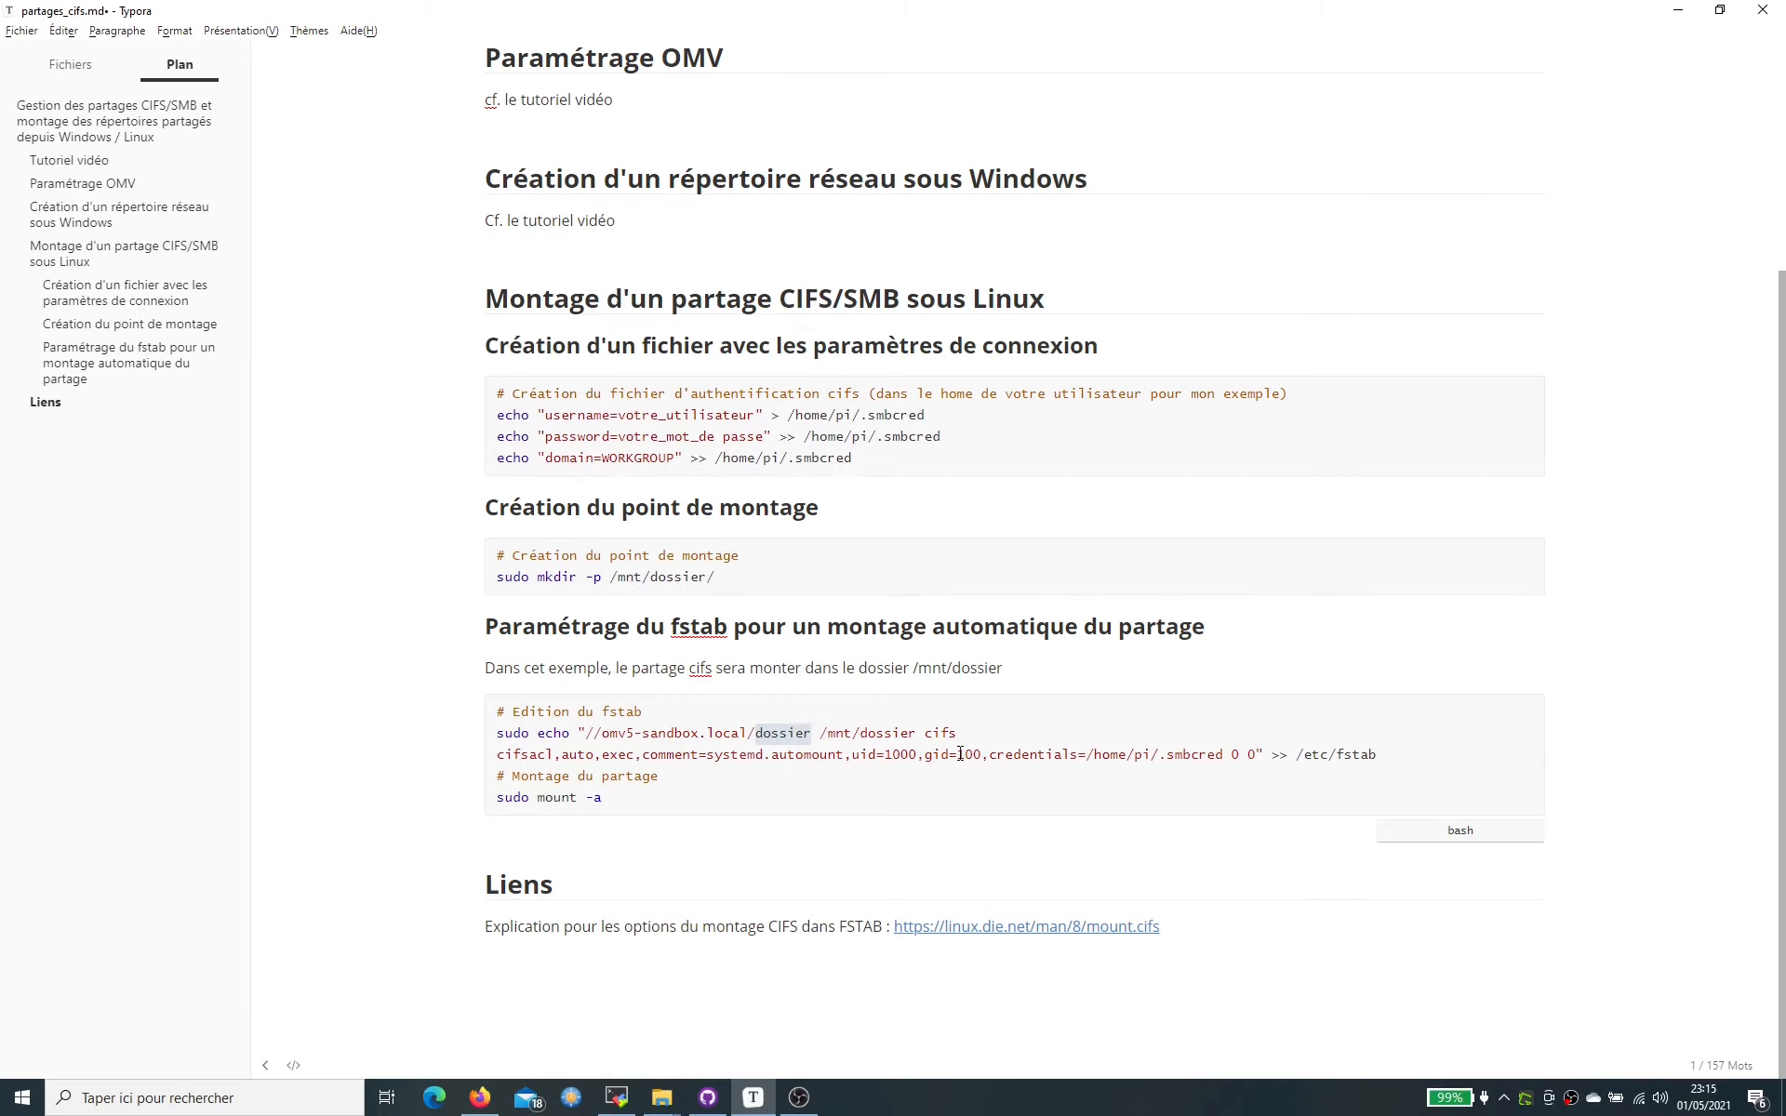
{"action": "type", "text": "test"}
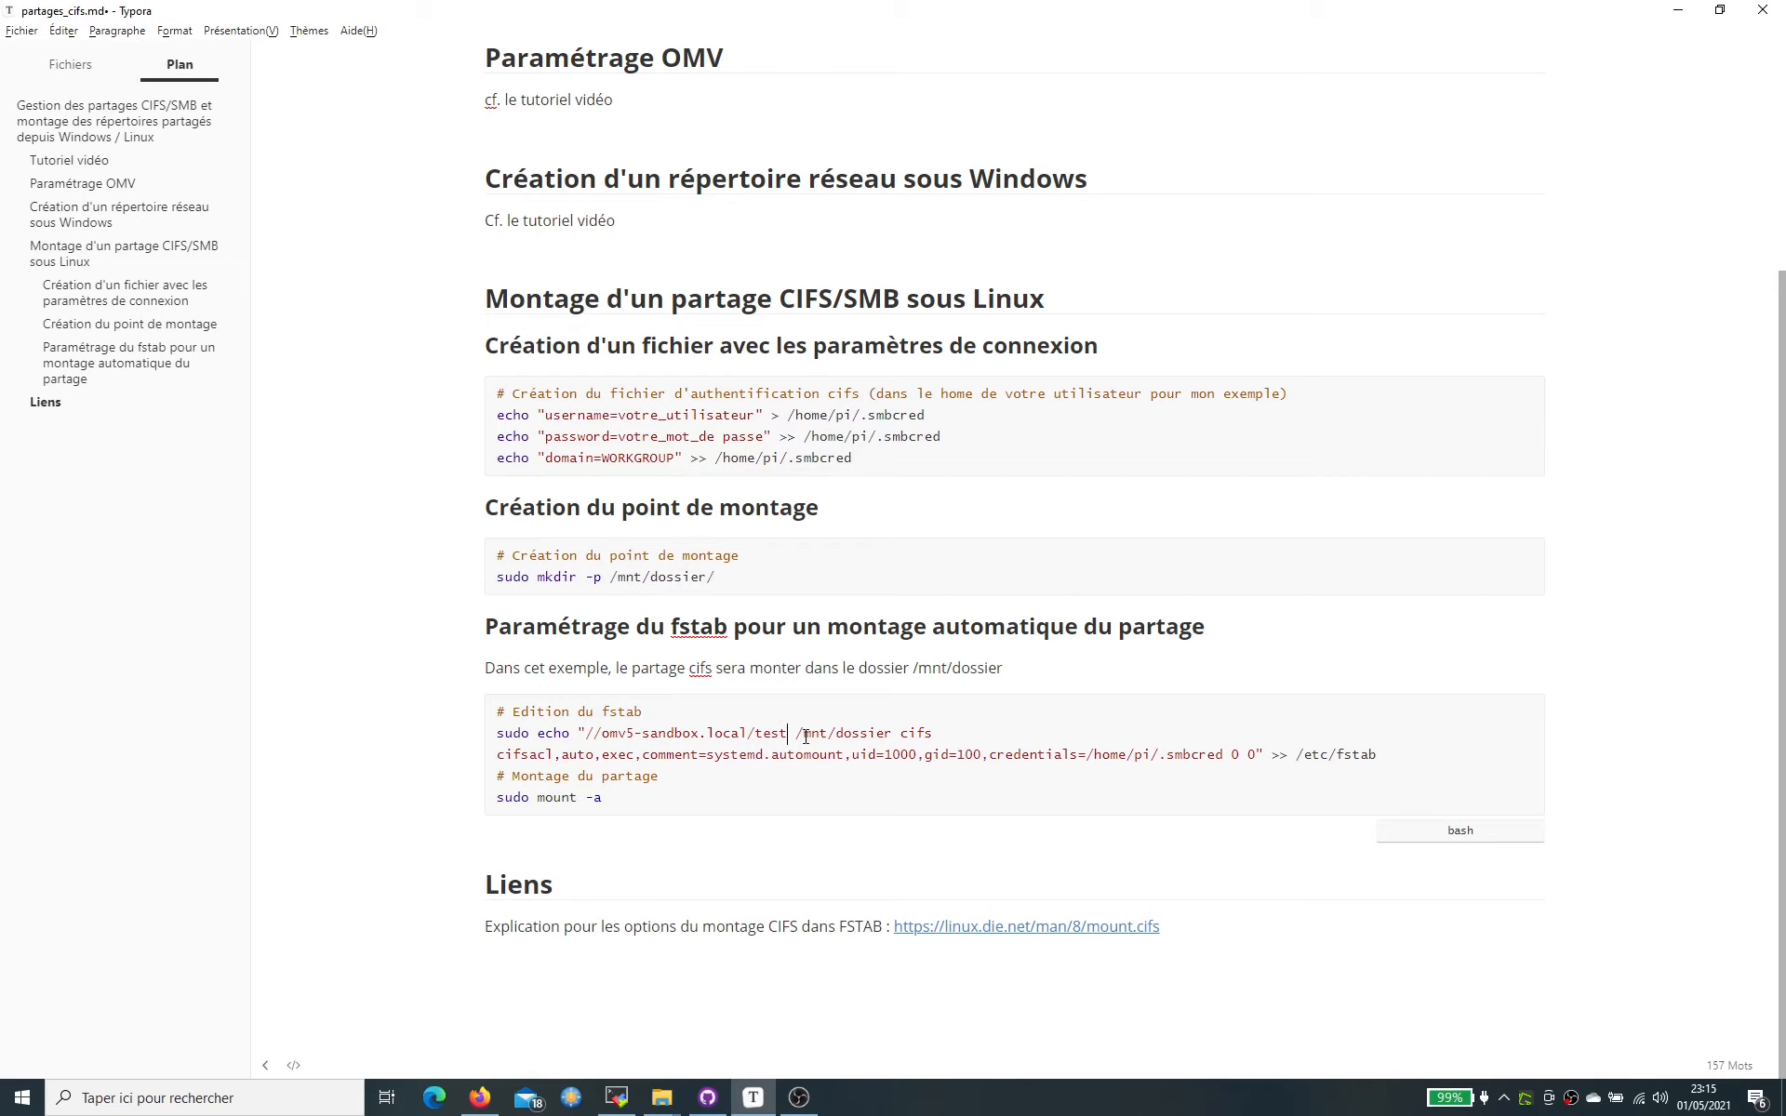
- Go over the fstab line's share address, /mnt/dossier mount path, cifs type, cifsacl and auto options
{"action": "left_click_drag", "start_coordinate": [788, 732], "coordinate": [602, 730]}
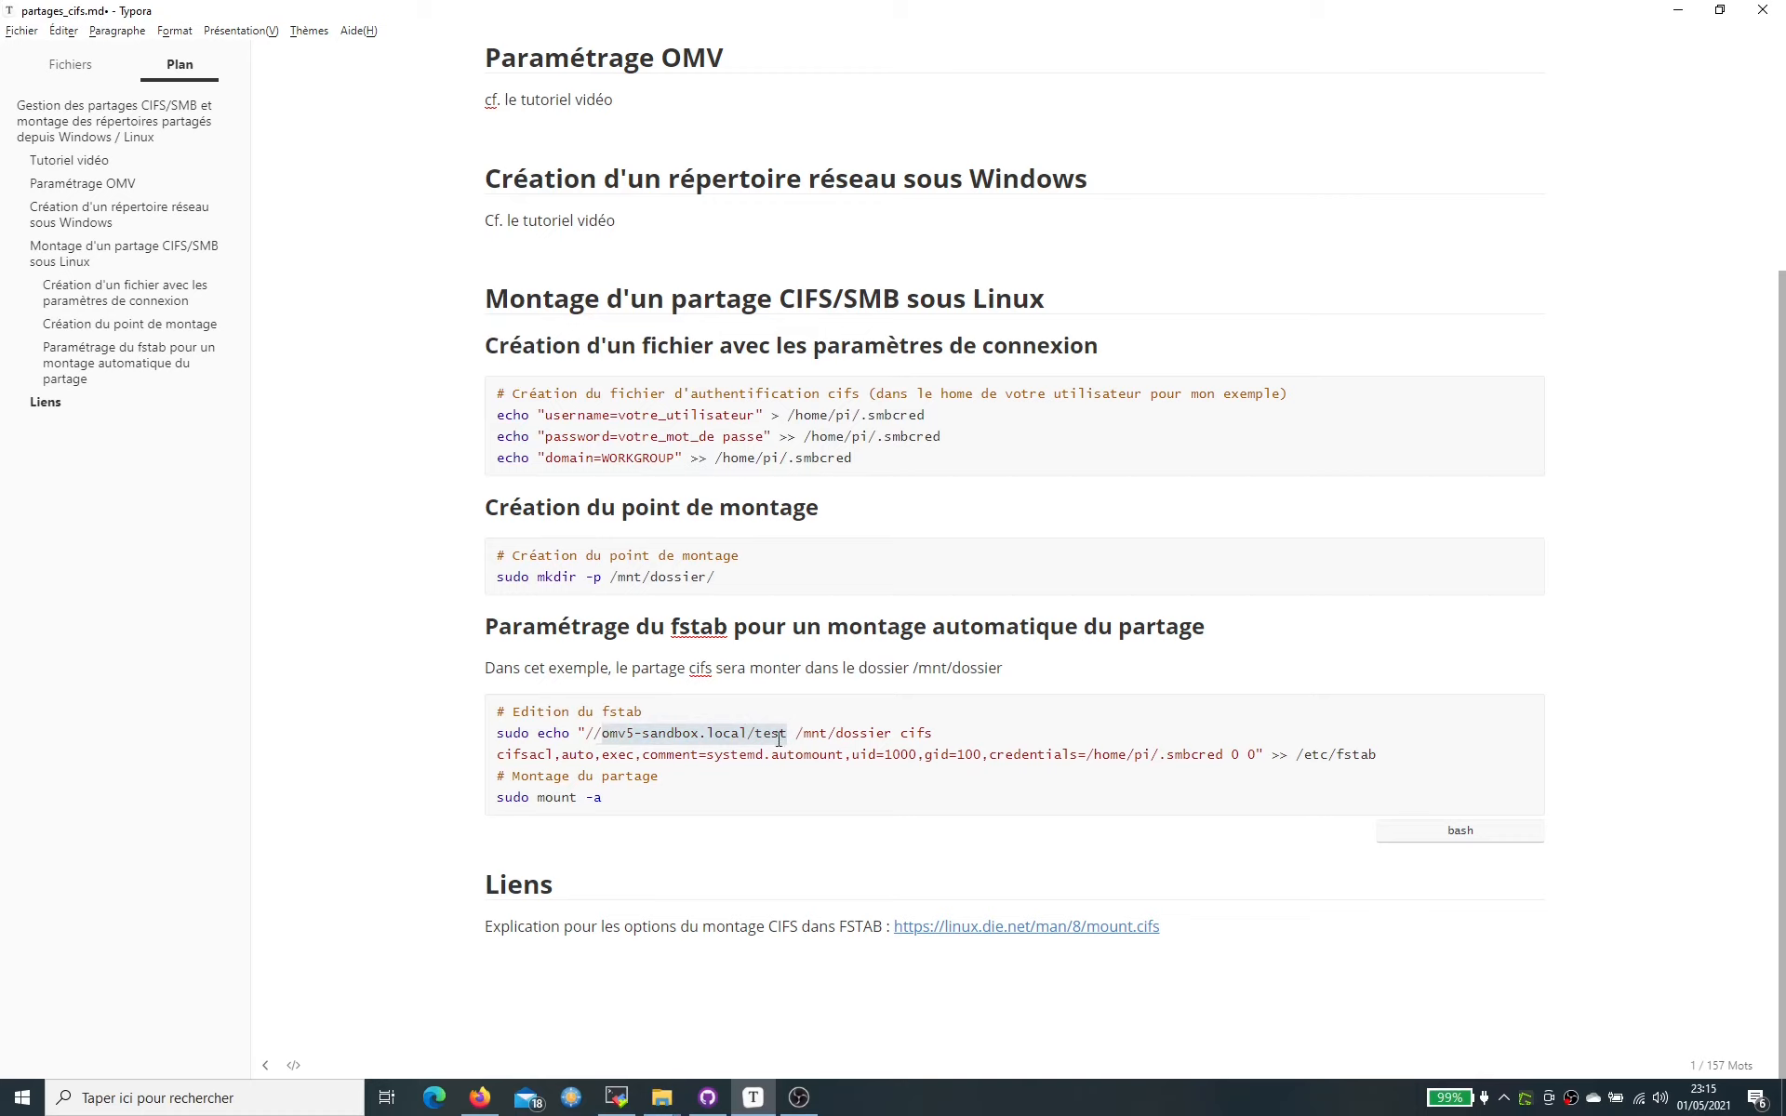
{"action": "double_click", "coordinate": [815, 733]}
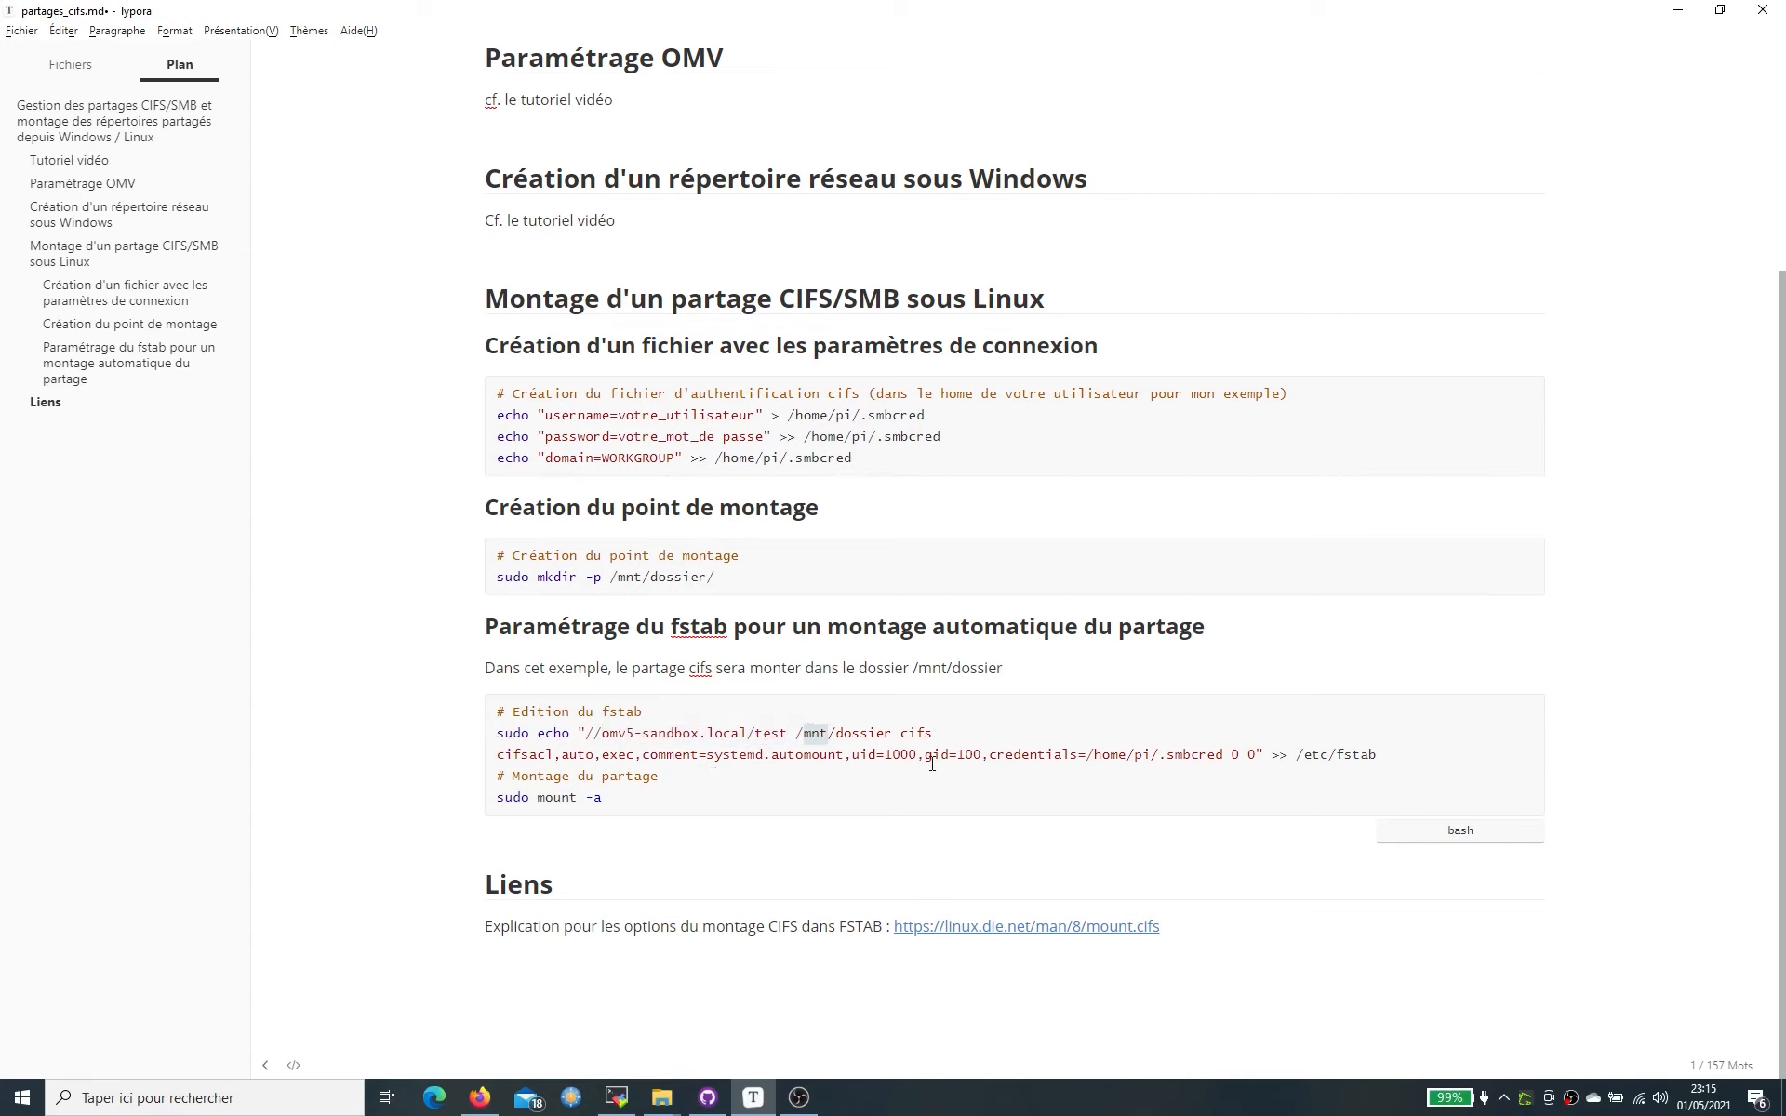
{"action": "double_click", "coordinate": [863, 735]}
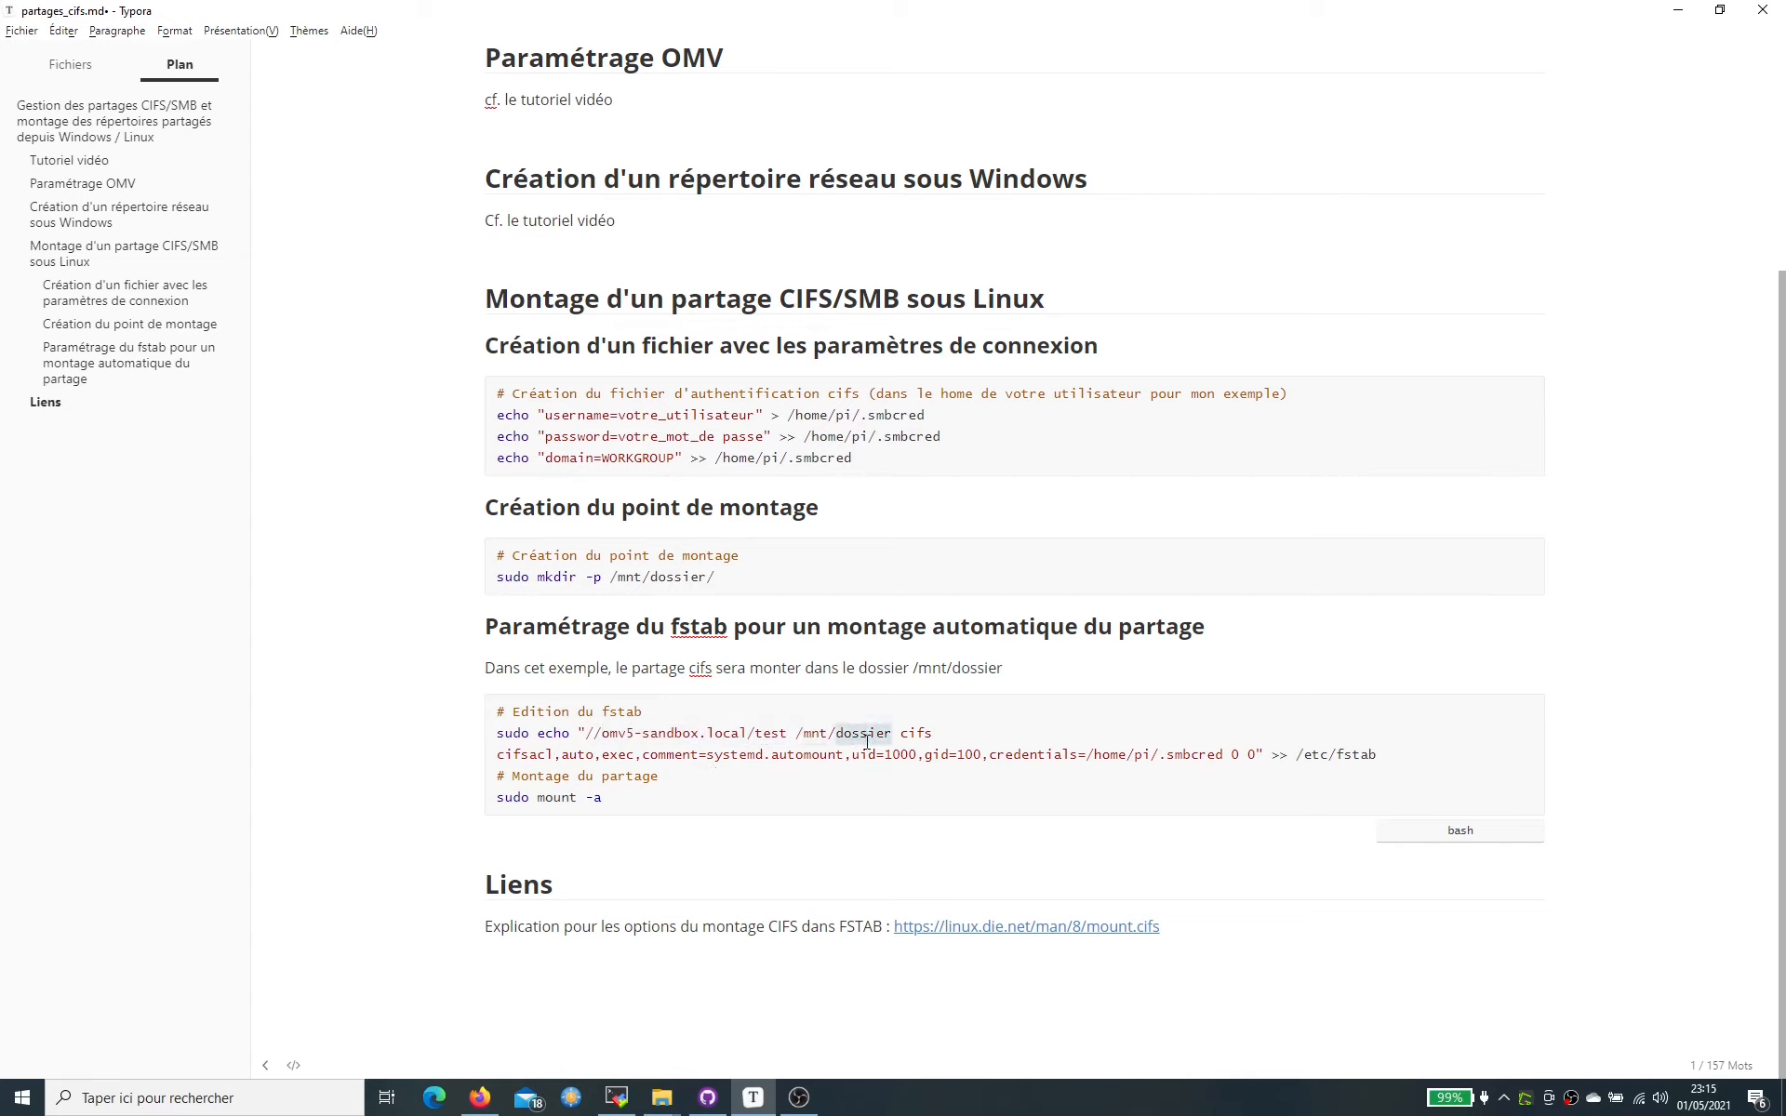
{"action": "double_click", "coordinate": [916, 733]}
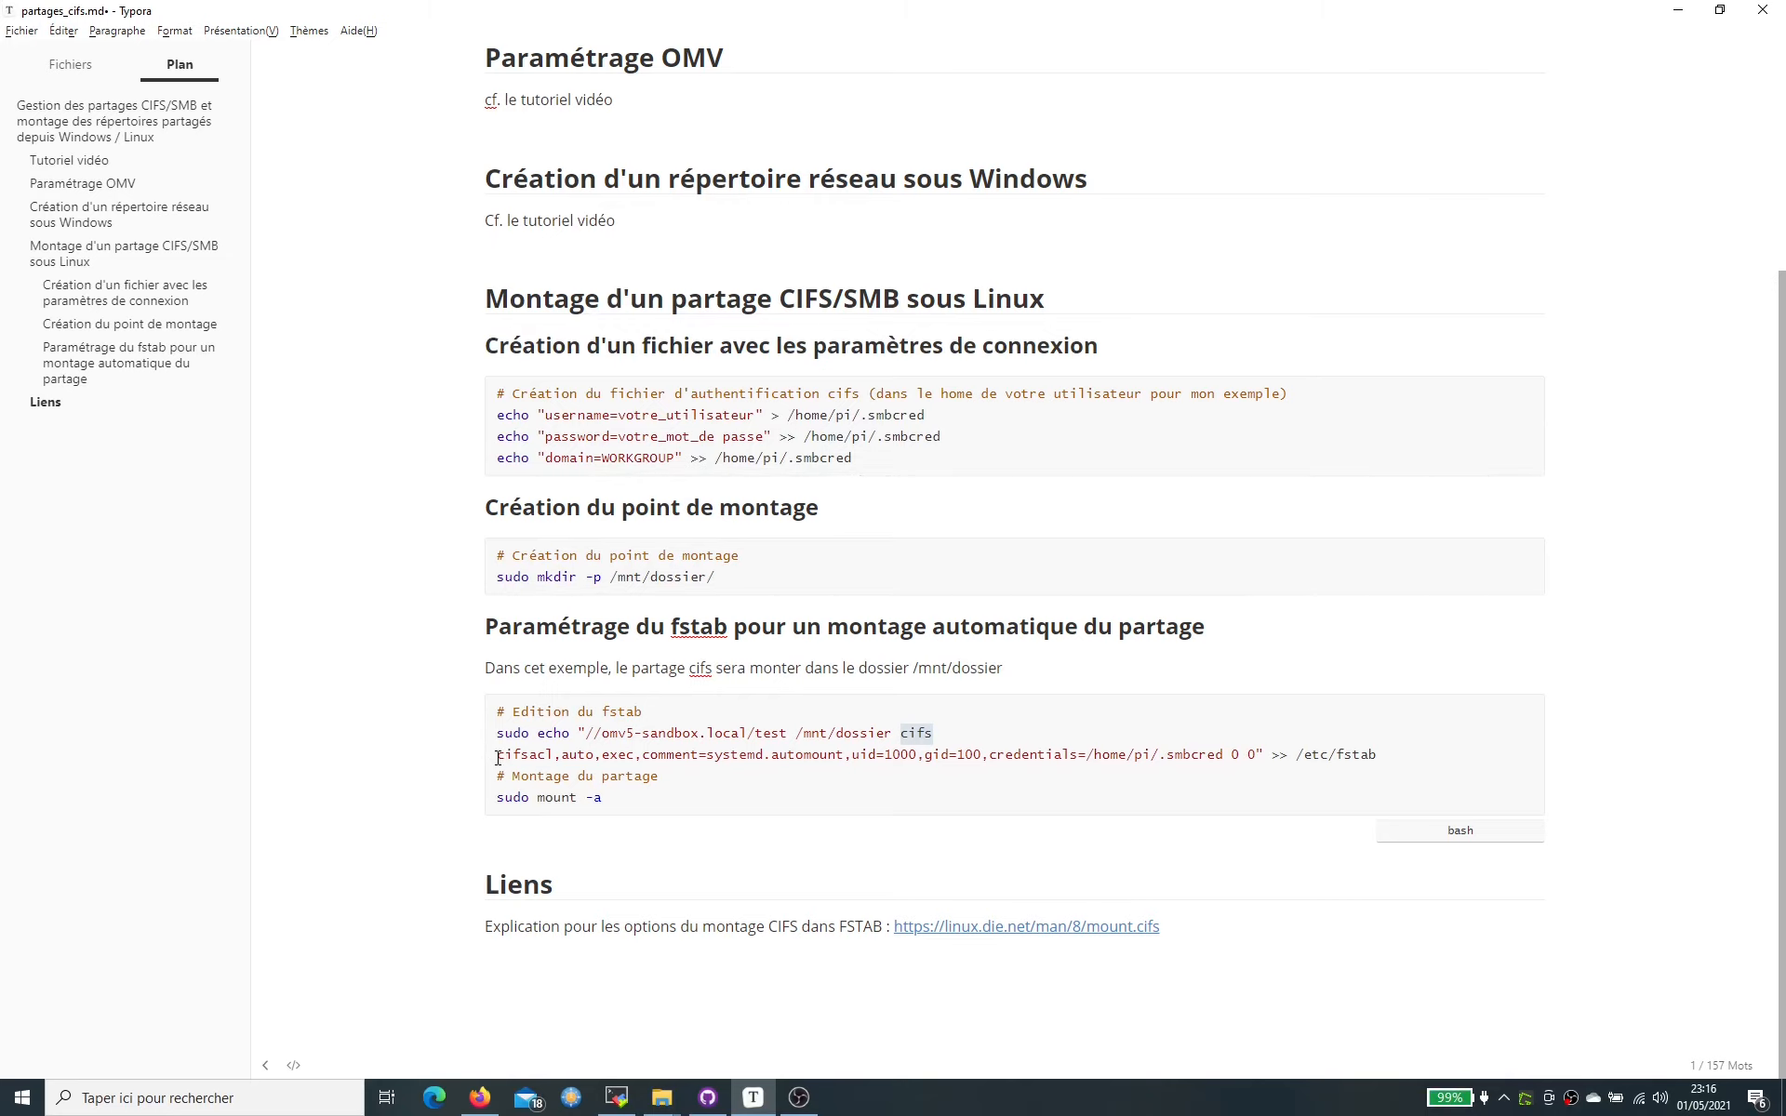
{"action": "left_click_drag", "start_coordinate": [498, 758], "coordinate": [554, 754]}
{"action": "double_click", "coordinate": [588, 735]}
{"action": "double_click", "coordinate": [577, 754]}
- Go over exec, comment=systemd.automount, uid 1000, gid 100 and credentials, then select the whole command
{"action": "left_click", "coordinate": [635, 756]}
{"action": "double_click", "coordinate": [628, 758]}
{"action": "left_click_drag", "start_coordinate": [643, 756], "coordinate": [844, 757]}
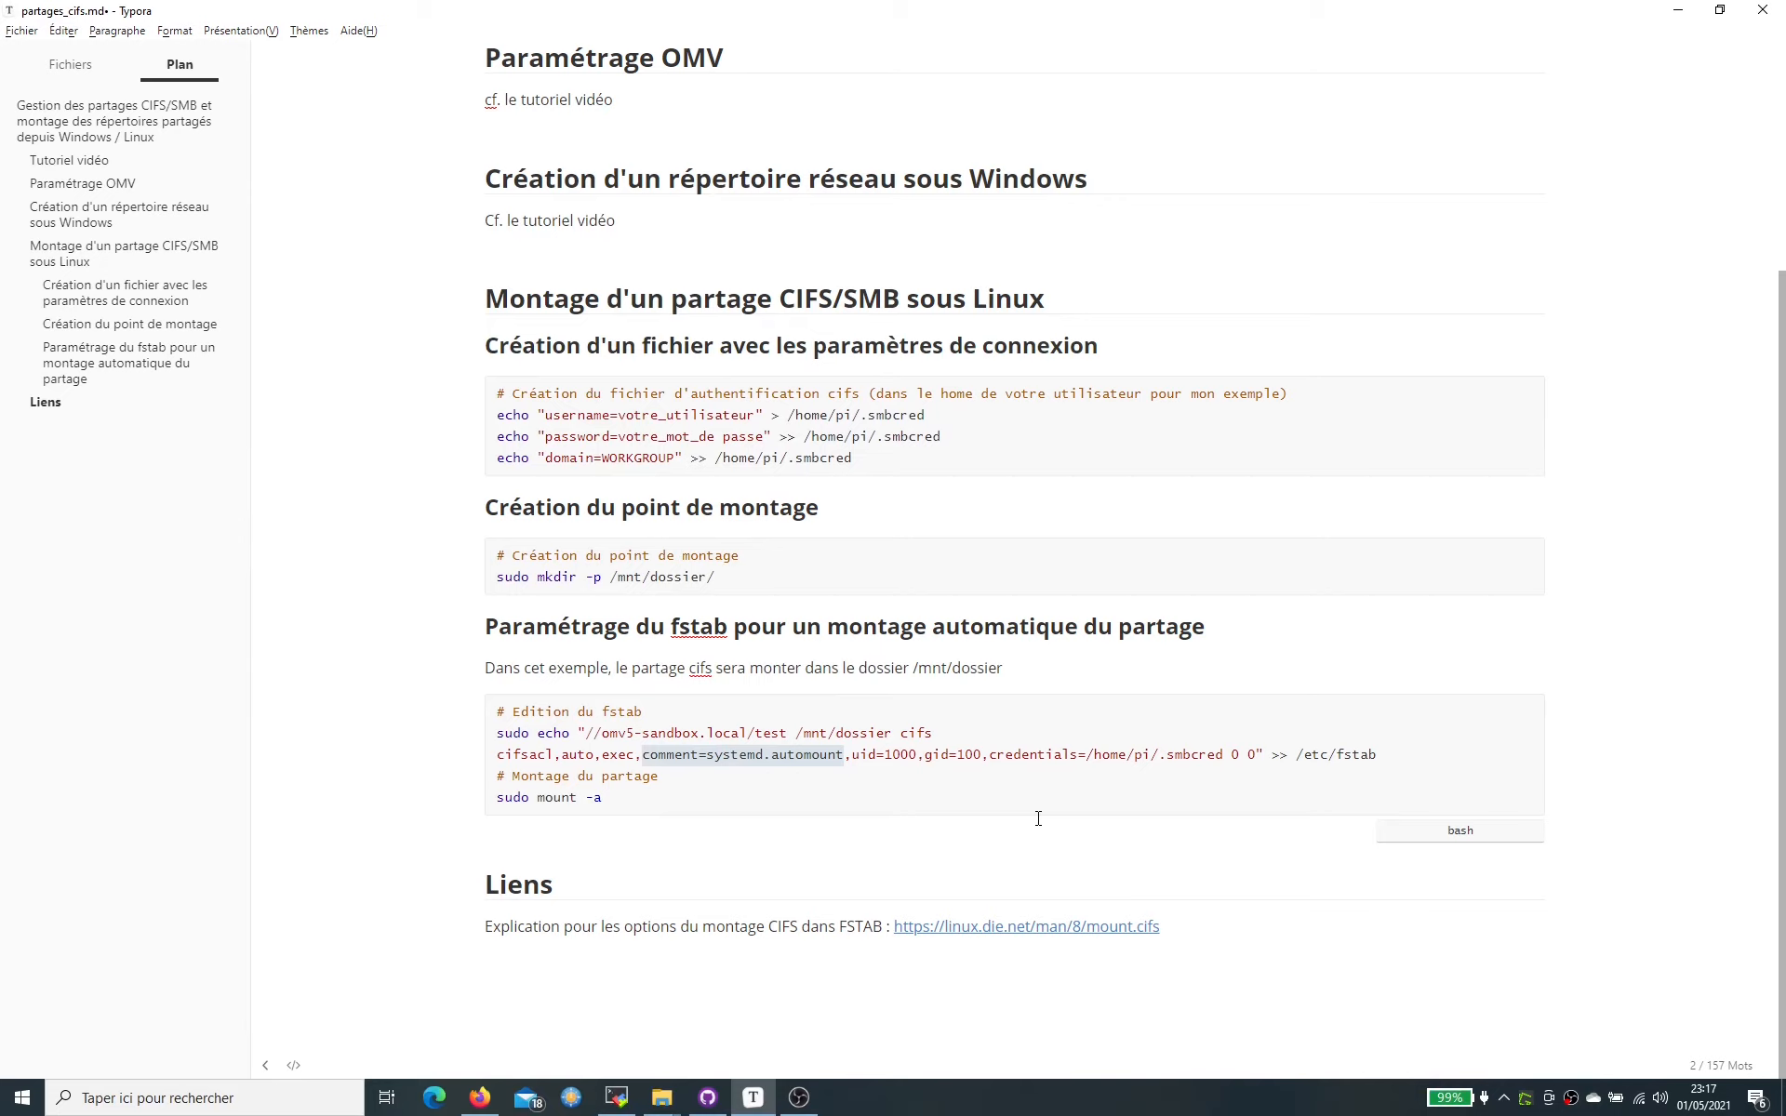
{"action": "double_click", "coordinate": [899, 754]}
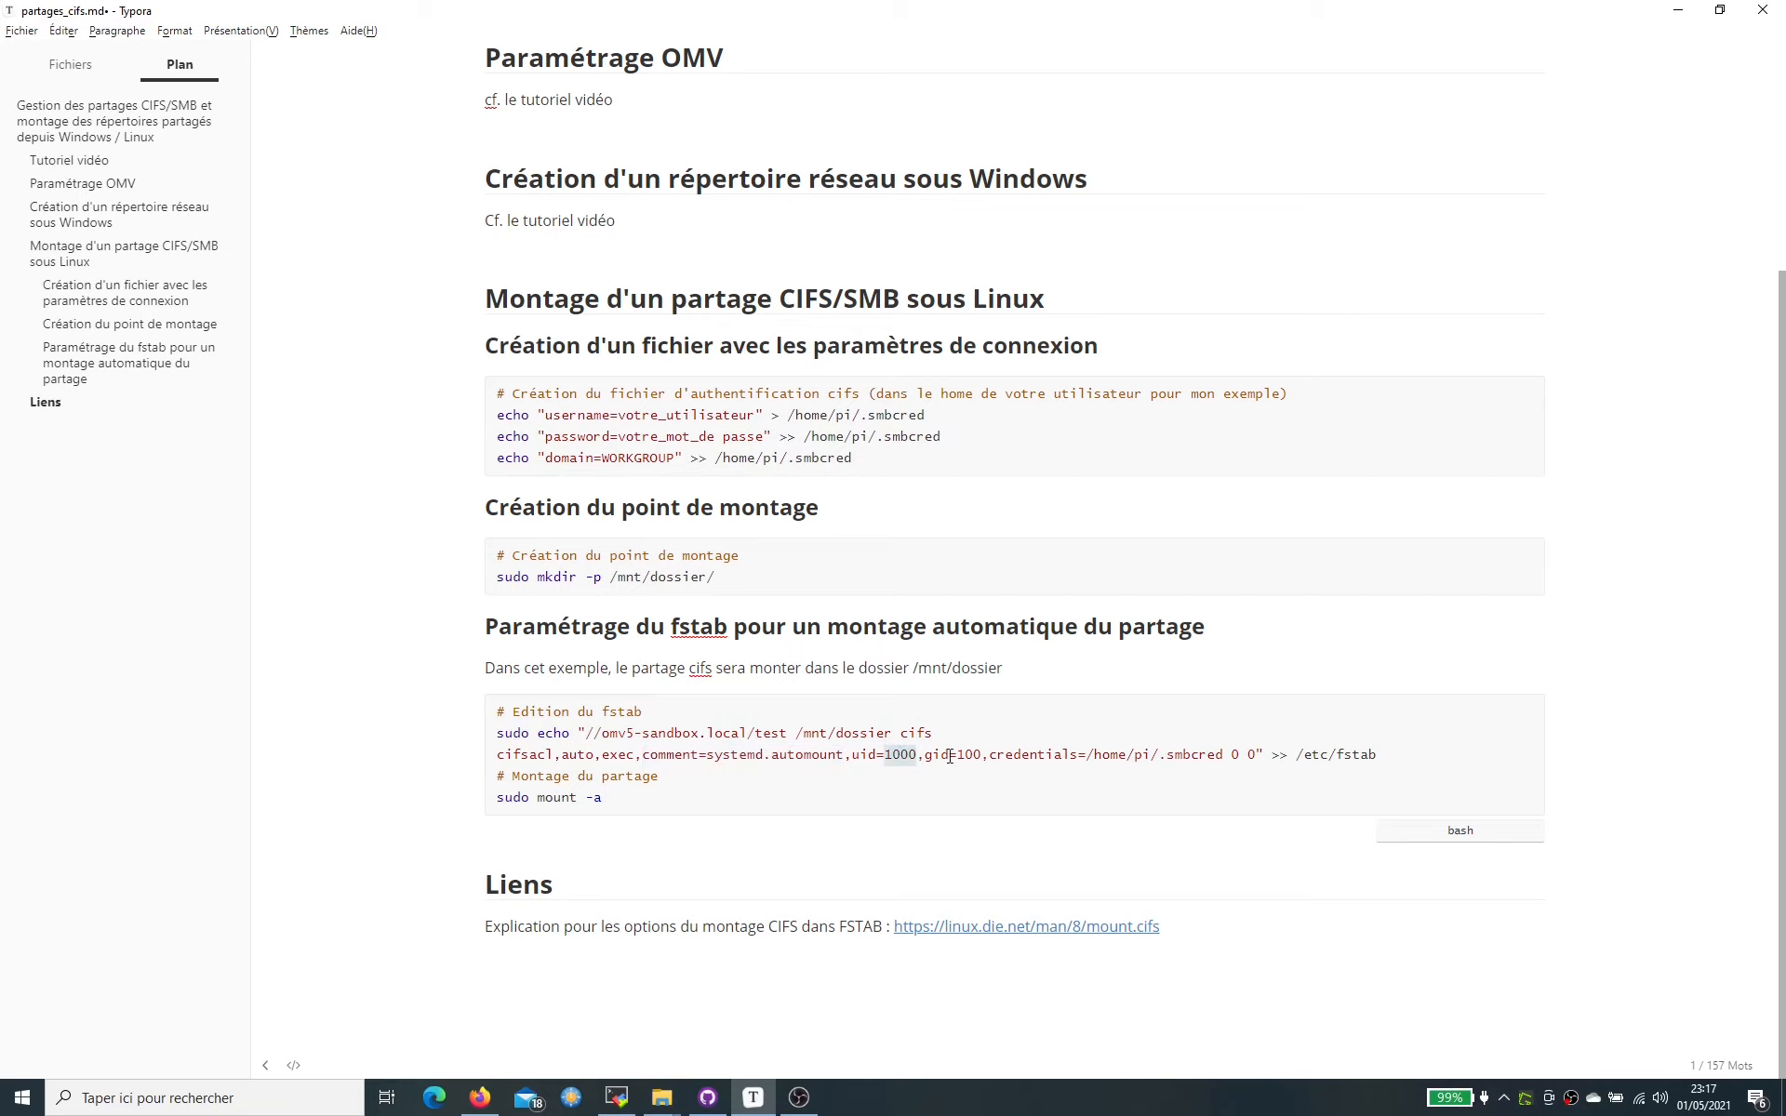
{"action": "double_click", "coordinate": [971, 755]}
{"action": "left_click_drag", "start_coordinate": [998, 757], "coordinate": [1224, 753]}
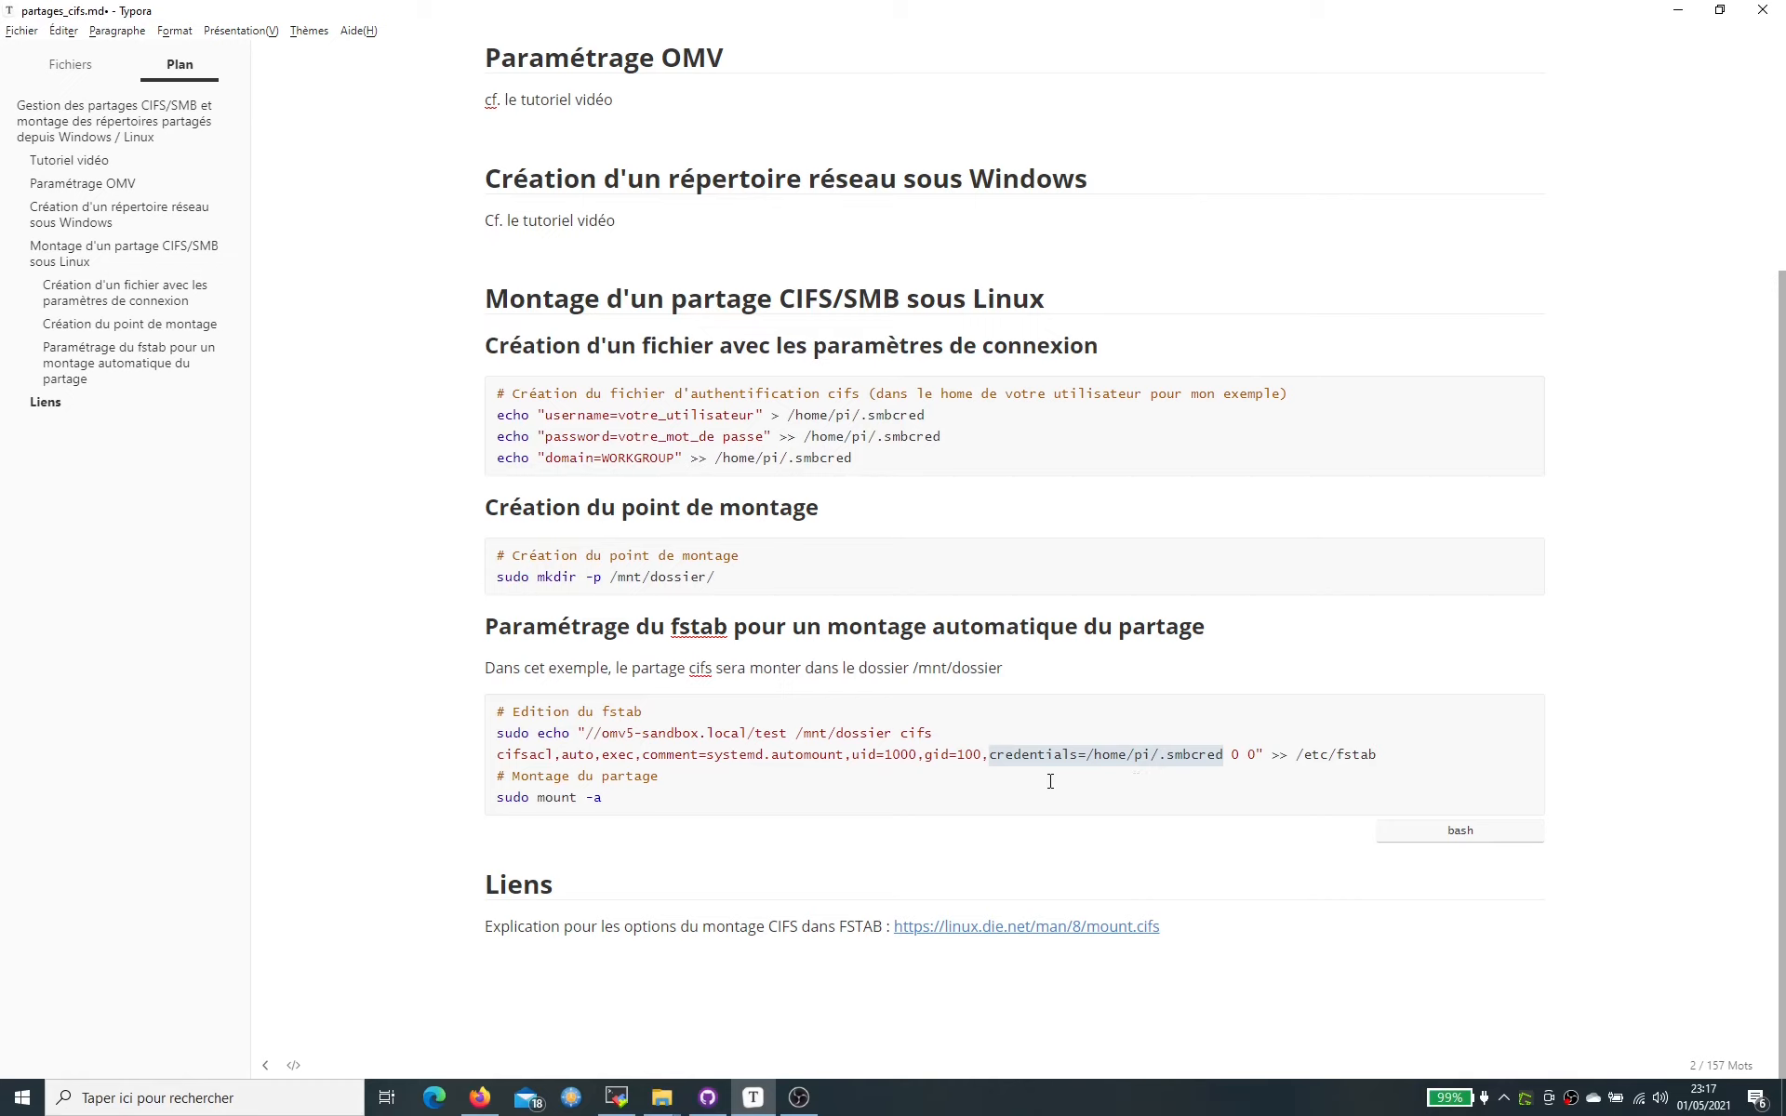
{"action": "left_click_drag", "start_coordinate": [480, 744], "coordinate": [1392, 752]}
{"action": "key", "text": "ctrl+c"}
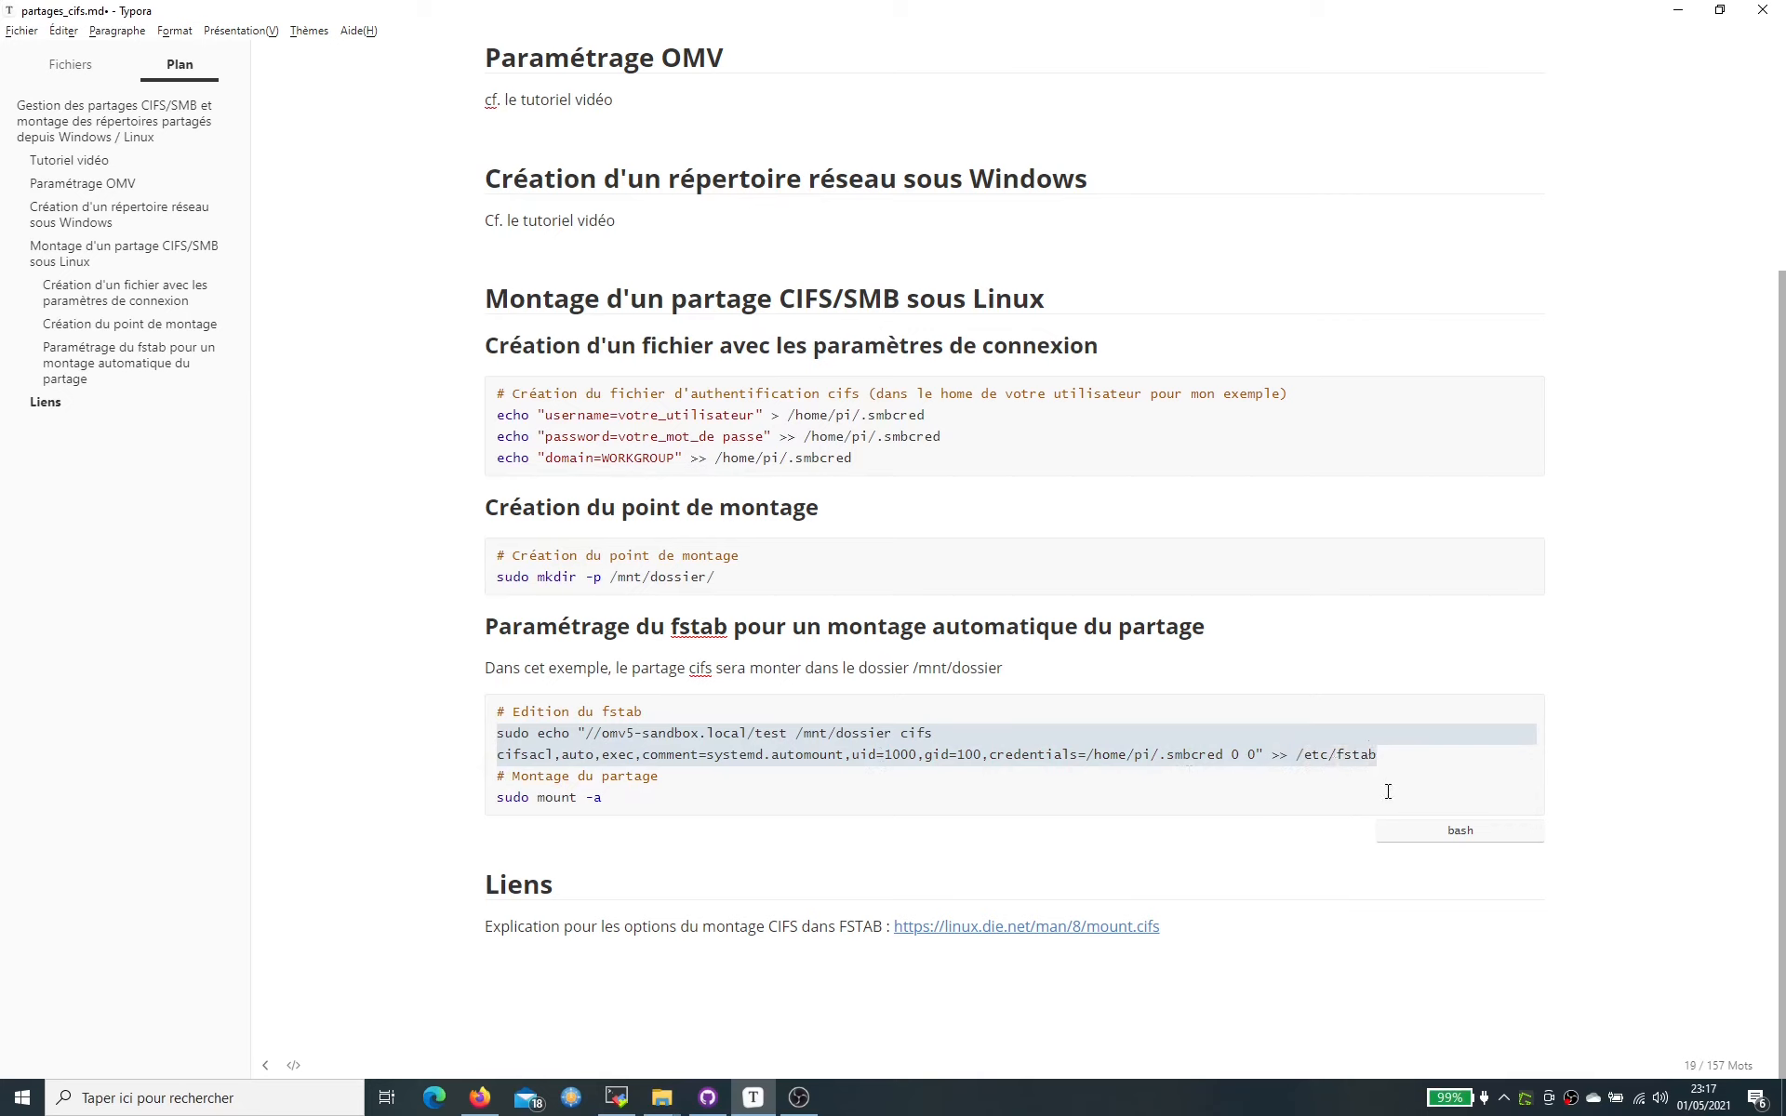
- Run the fstab echo append command on the Pi, then try su - to become root
{"action": "left_click", "coordinate": [616, 1097]}
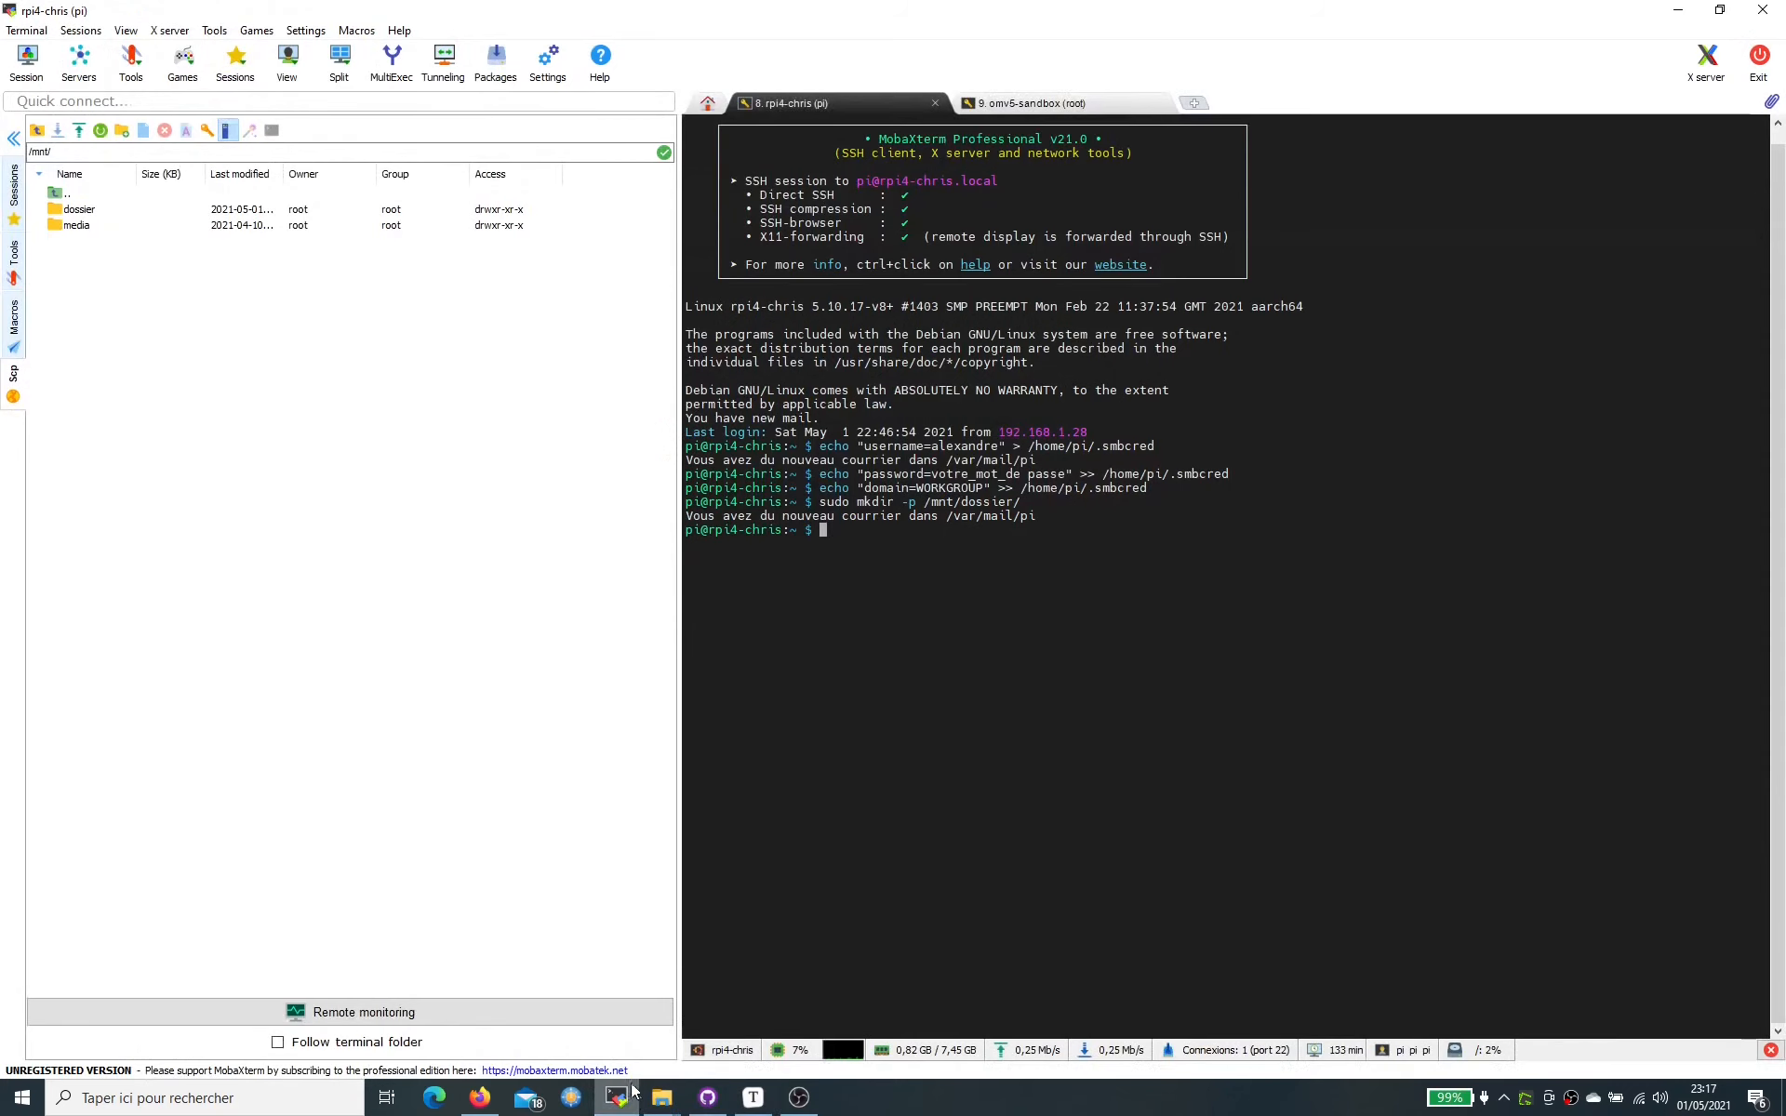
{"action": "right_click", "coordinate": [1017, 550]}
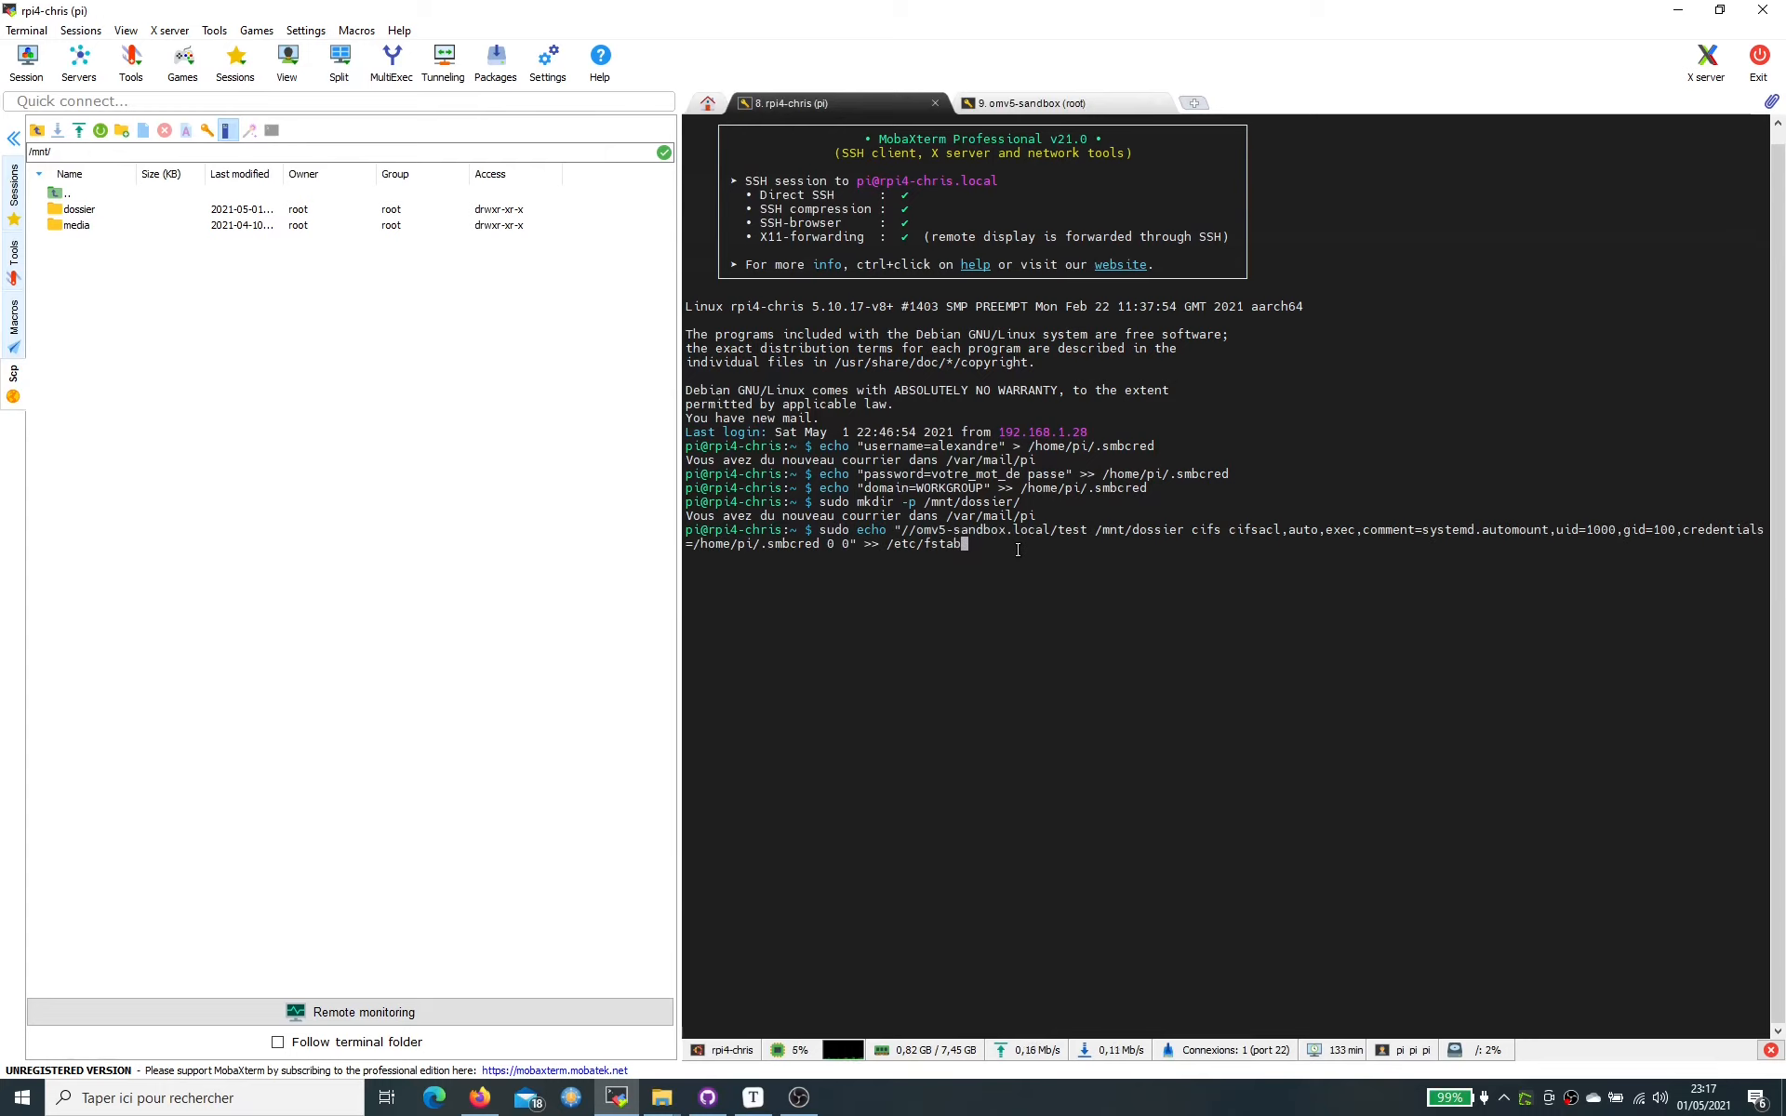
{"action": "key", "text": "Return"}
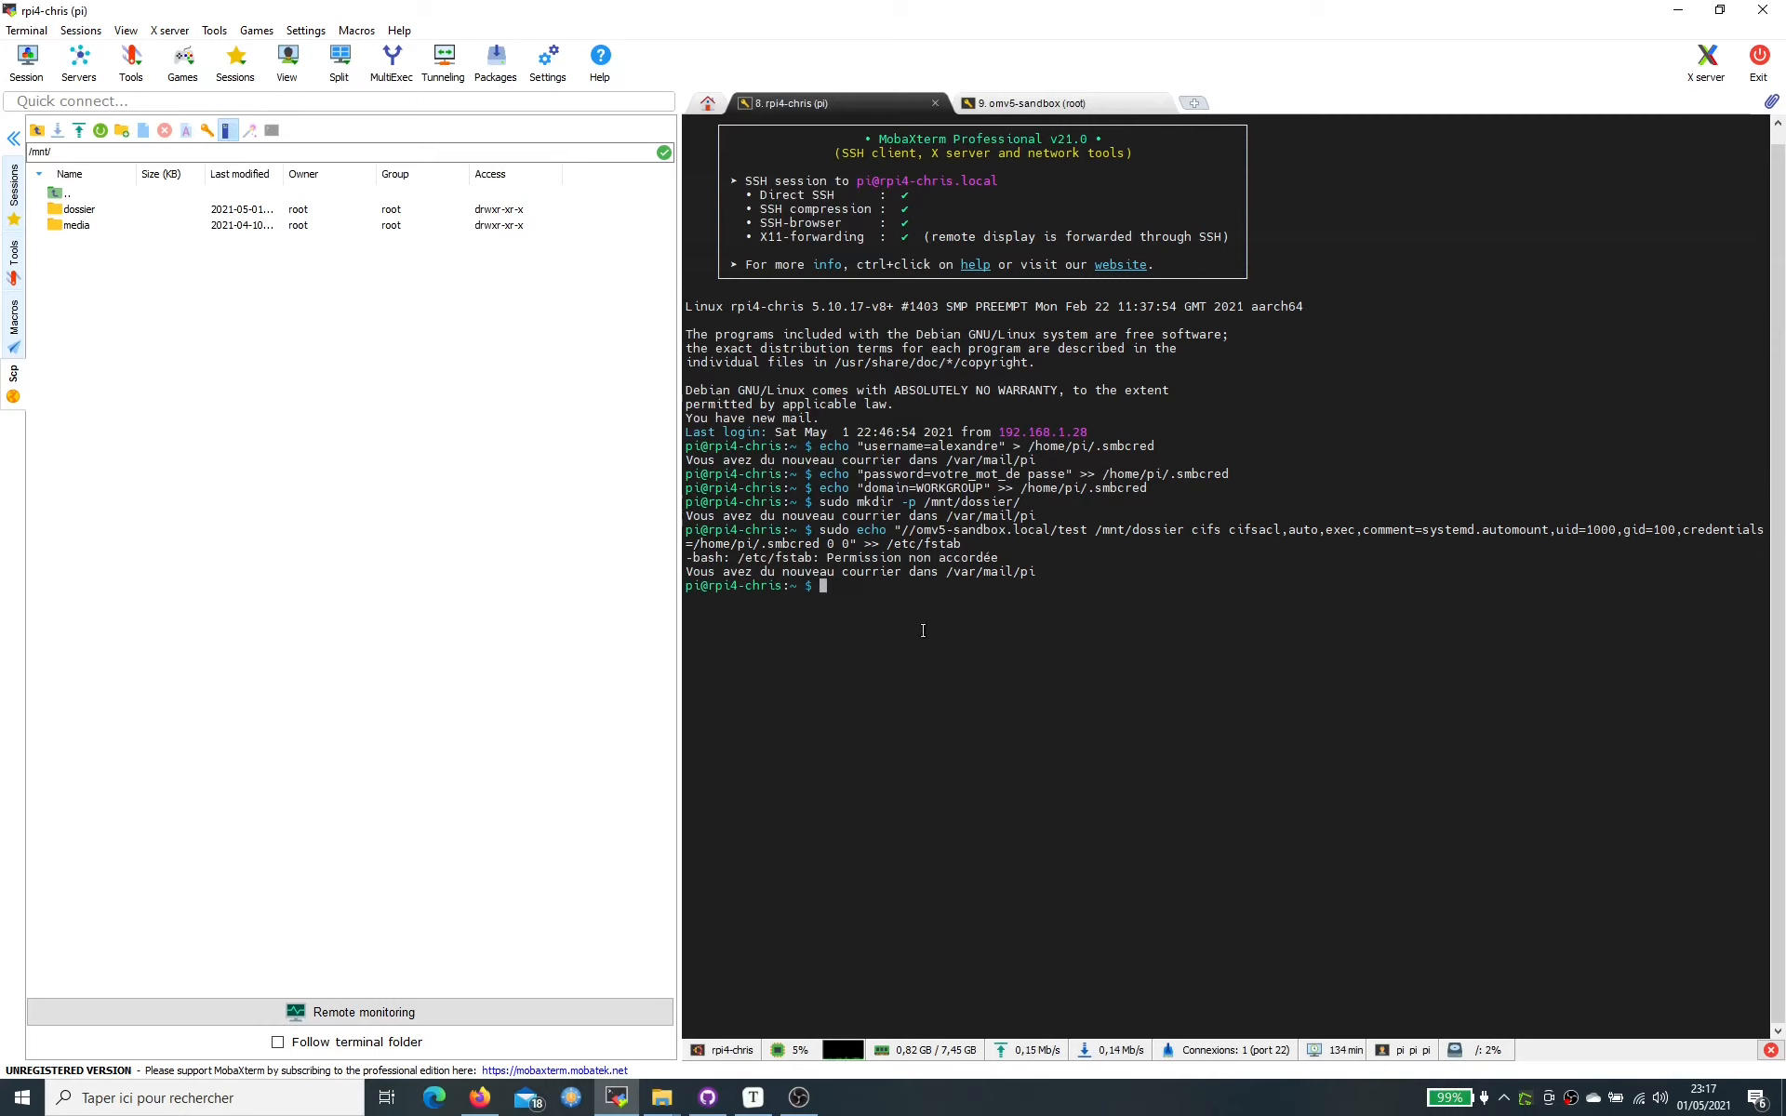
{"action": "type", "text": "su -"}
{"action": "key", "text": "Return"}
{"action": "key", "text": "Return"}
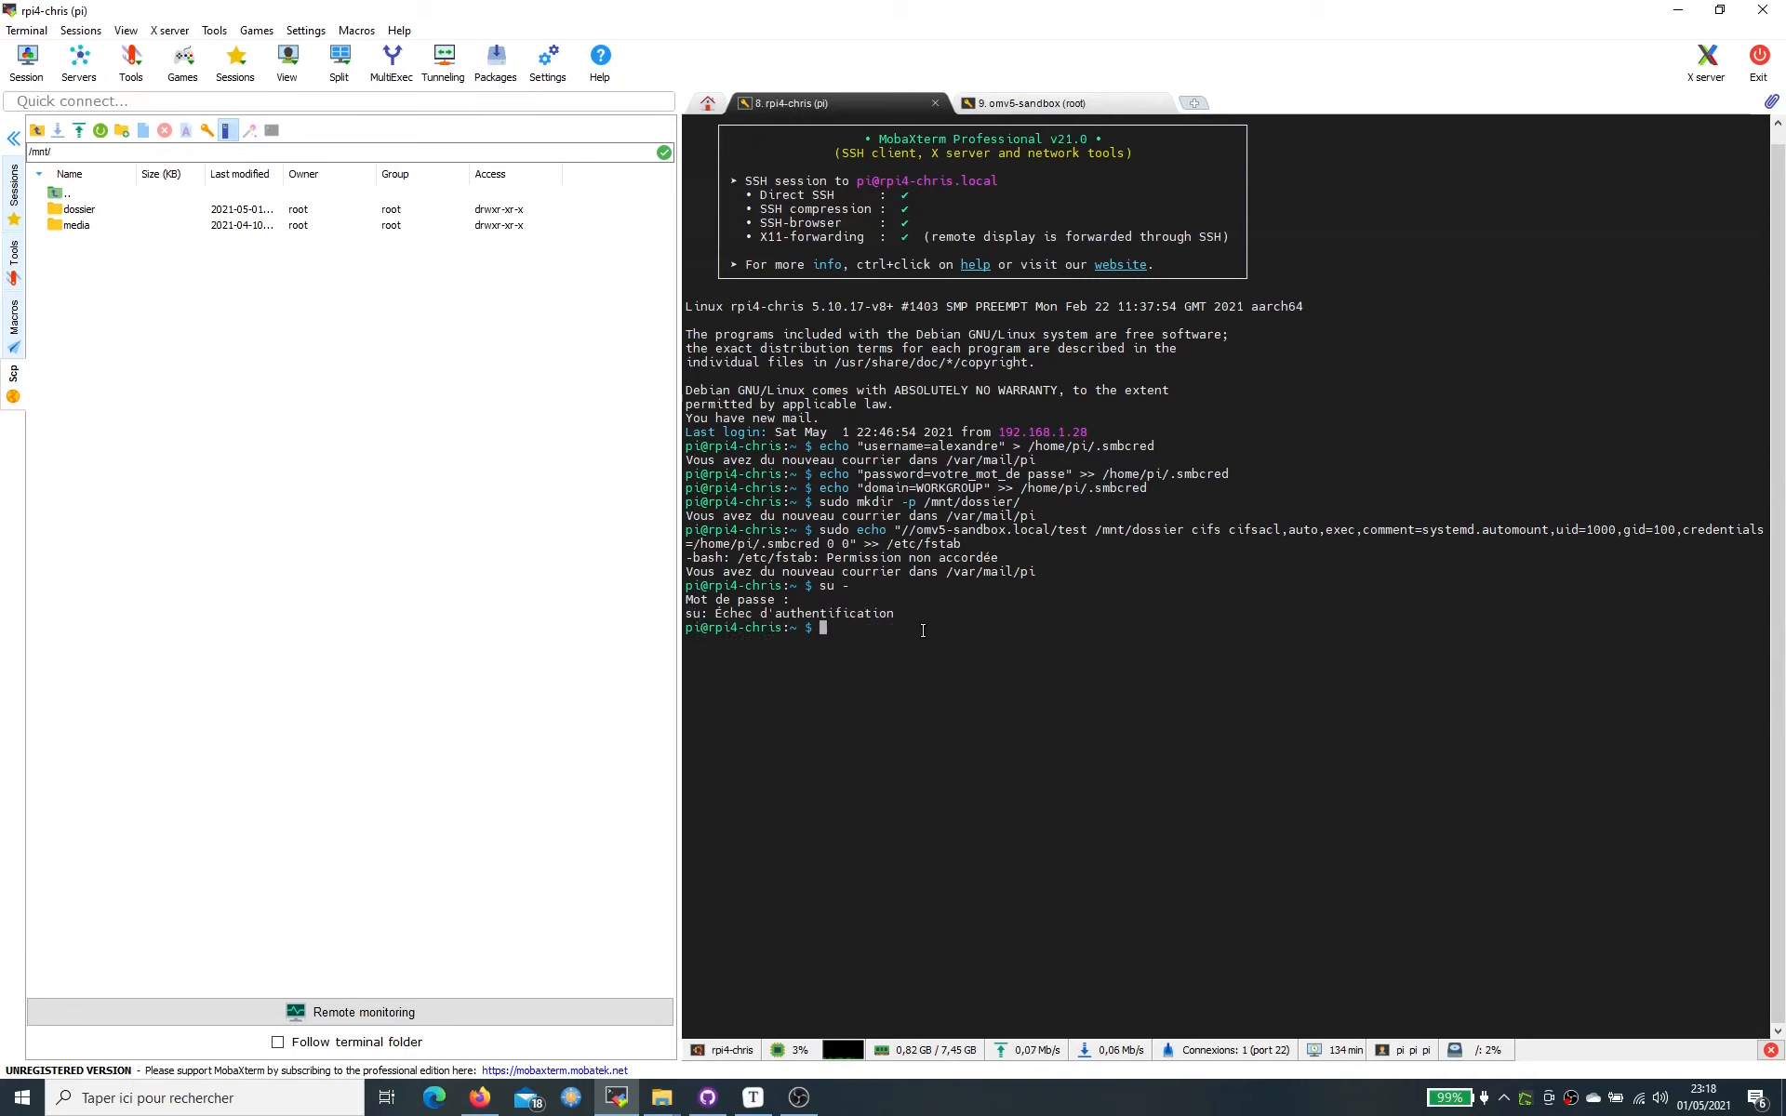
- Rerun the recalled fstab append command without sudo, which is refused with permission denied
{"action": "key", "text": "Up"}
{"action": "key", "text": "Up"}
{"action": "key", "text": "Down"}
{"action": "key", "text": "Up"}
{"action": "key", "text": "Left"}
{"action": "key", "text": "Left"}
{"action": "key", "text": "Left"}
{"action": "key", "text": "Left"}
{"action": "key", "text": "Left"}
{"action": "key", "text": "Left"}
{"action": "key", "text": "Left"}
{"action": "key", "text": "Left"}
{"action": "key", "text": "Left"}
{"action": "key", "text": "Left"}
{"action": "key", "text": "Left"}
{"action": "key", "text": "Left"}
{"action": "key", "text": "Left"}
{"action": "key", "text": "Left"}
{"action": "key", "text": "Left"}
{"action": "key", "text": "Left"}
{"action": "key", "text": "Left"}
{"action": "key", "text": "Left"}
{"action": "key", "text": "Left"}
{"action": "key", "text": "Left"}
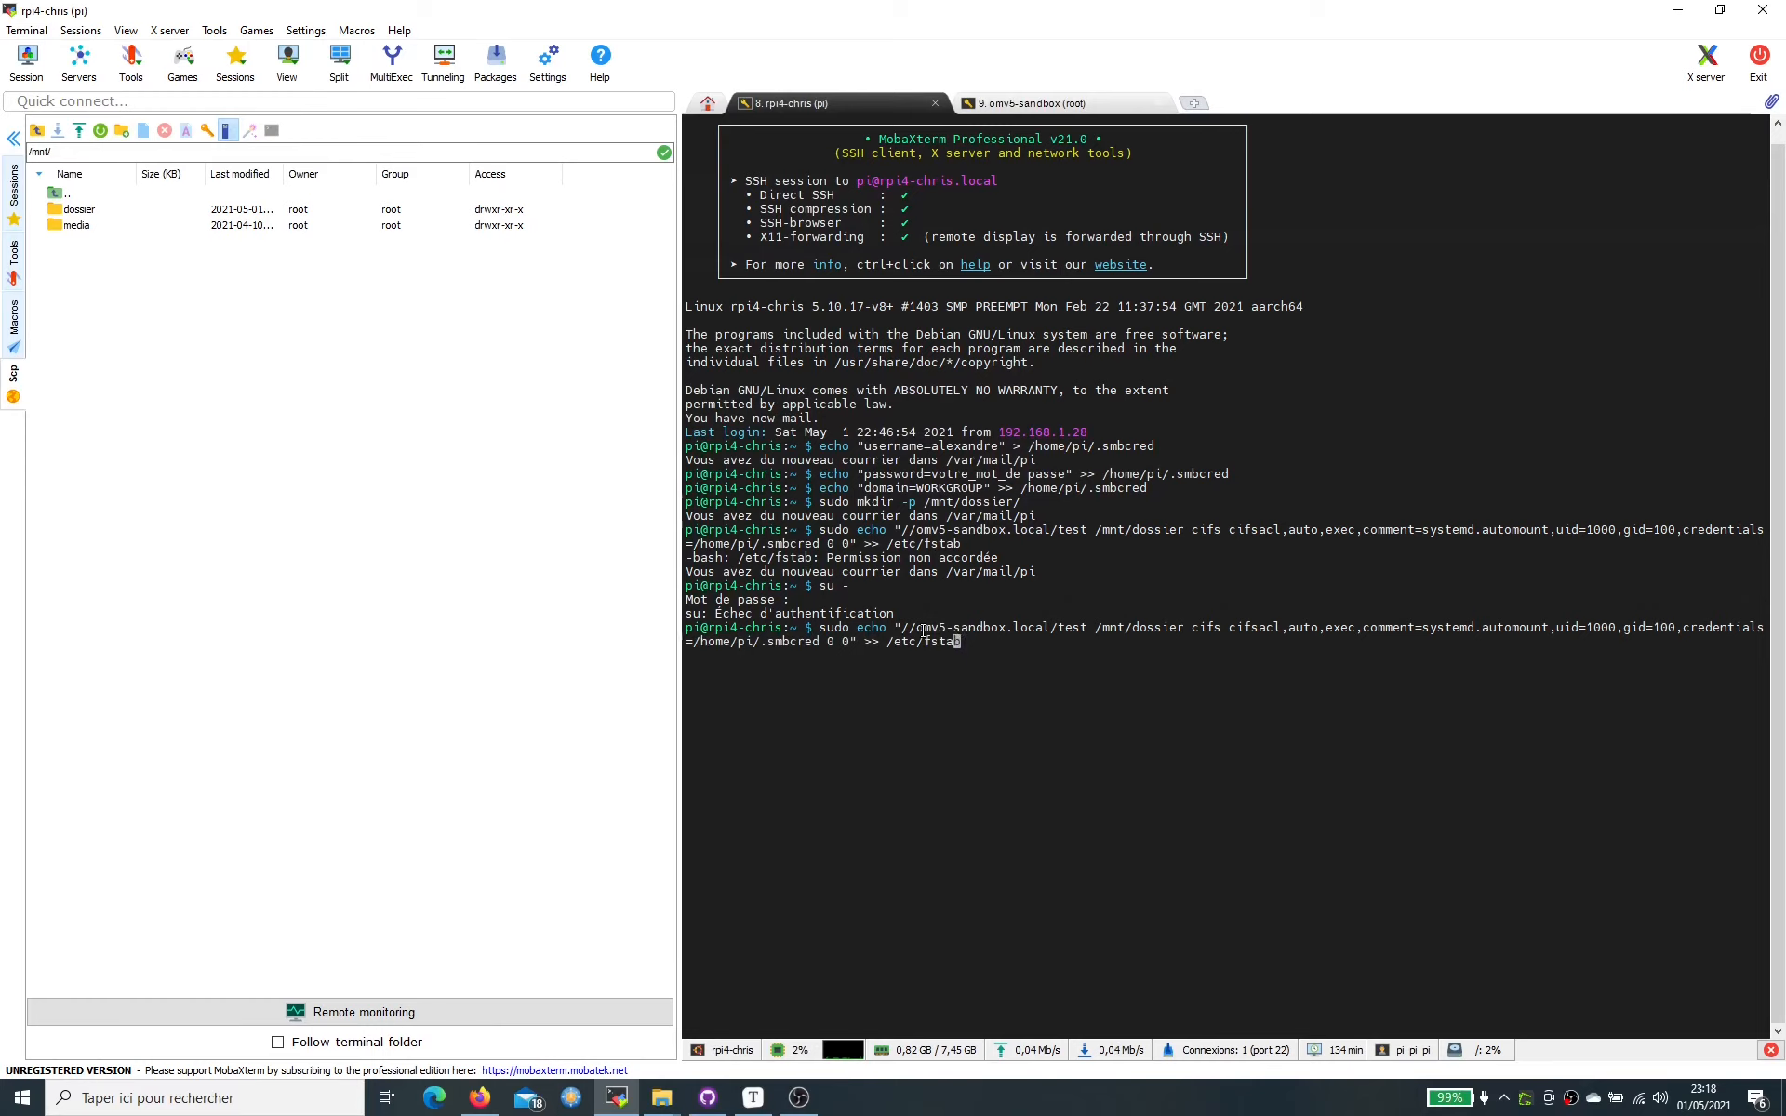
{"action": "key", "text": "Left"}
{"action": "key", "text": "Left"}
{"action": "key", "text": "Left"}
{"action": "key", "text": "Left"}
{"action": "key", "text": "Left"}
{"action": "key", "text": "Left"}
{"action": "key", "text": "Left"}
{"action": "key", "text": "Left"}
{"action": "key", "text": "Left"}
{"action": "key", "text": "Left"}
{"action": "key", "text": "Left"}
{"action": "key", "text": "Left"}
{"action": "key", "text": "Left"}
{"action": "key", "text": "Left"}
{"action": "key", "text": "Left"}
{"action": "key", "text": "Left"}
{"action": "key", "text": "Left"}
{"action": "key", "text": "Left"}
{"action": "key", "text": "Left"}
{"action": "key", "text": "Left"}
{"action": "key", "text": "Left"}
{"action": "key", "text": "Left"}
{"action": "key", "text": "Left"}
{"action": "key", "text": "Left"}
{"action": "key", "text": "Left"}
{"action": "key", "text": "Left"}
{"action": "key", "text": "Left"}
{"action": "key", "text": "Left"}
{"action": "key", "text": "Left"}
{"action": "key", "text": "Left"}
{"action": "key", "text": "Left"}
{"action": "key", "text": "Left"}
{"action": "key", "text": "Left"}
{"action": "key", "text": "Left"}
{"action": "key", "text": "Left"}
{"action": "key", "text": "Left"}
{"action": "key", "text": "Left"}
{"action": "key", "text": "Left"}
{"action": "key", "text": "Left"}
{"action": "key", "text": "Left"}
{"action": "key", "text": "Right"}
{"action": "key", "text": "BackSpace"}
{"action": "key", "text": "BackSpace"}
{"action": "key", "text": "BackSpace"}
{"action": "key", "text": "BackSpace"}
{"action": "key", "text": "BackSpace"}
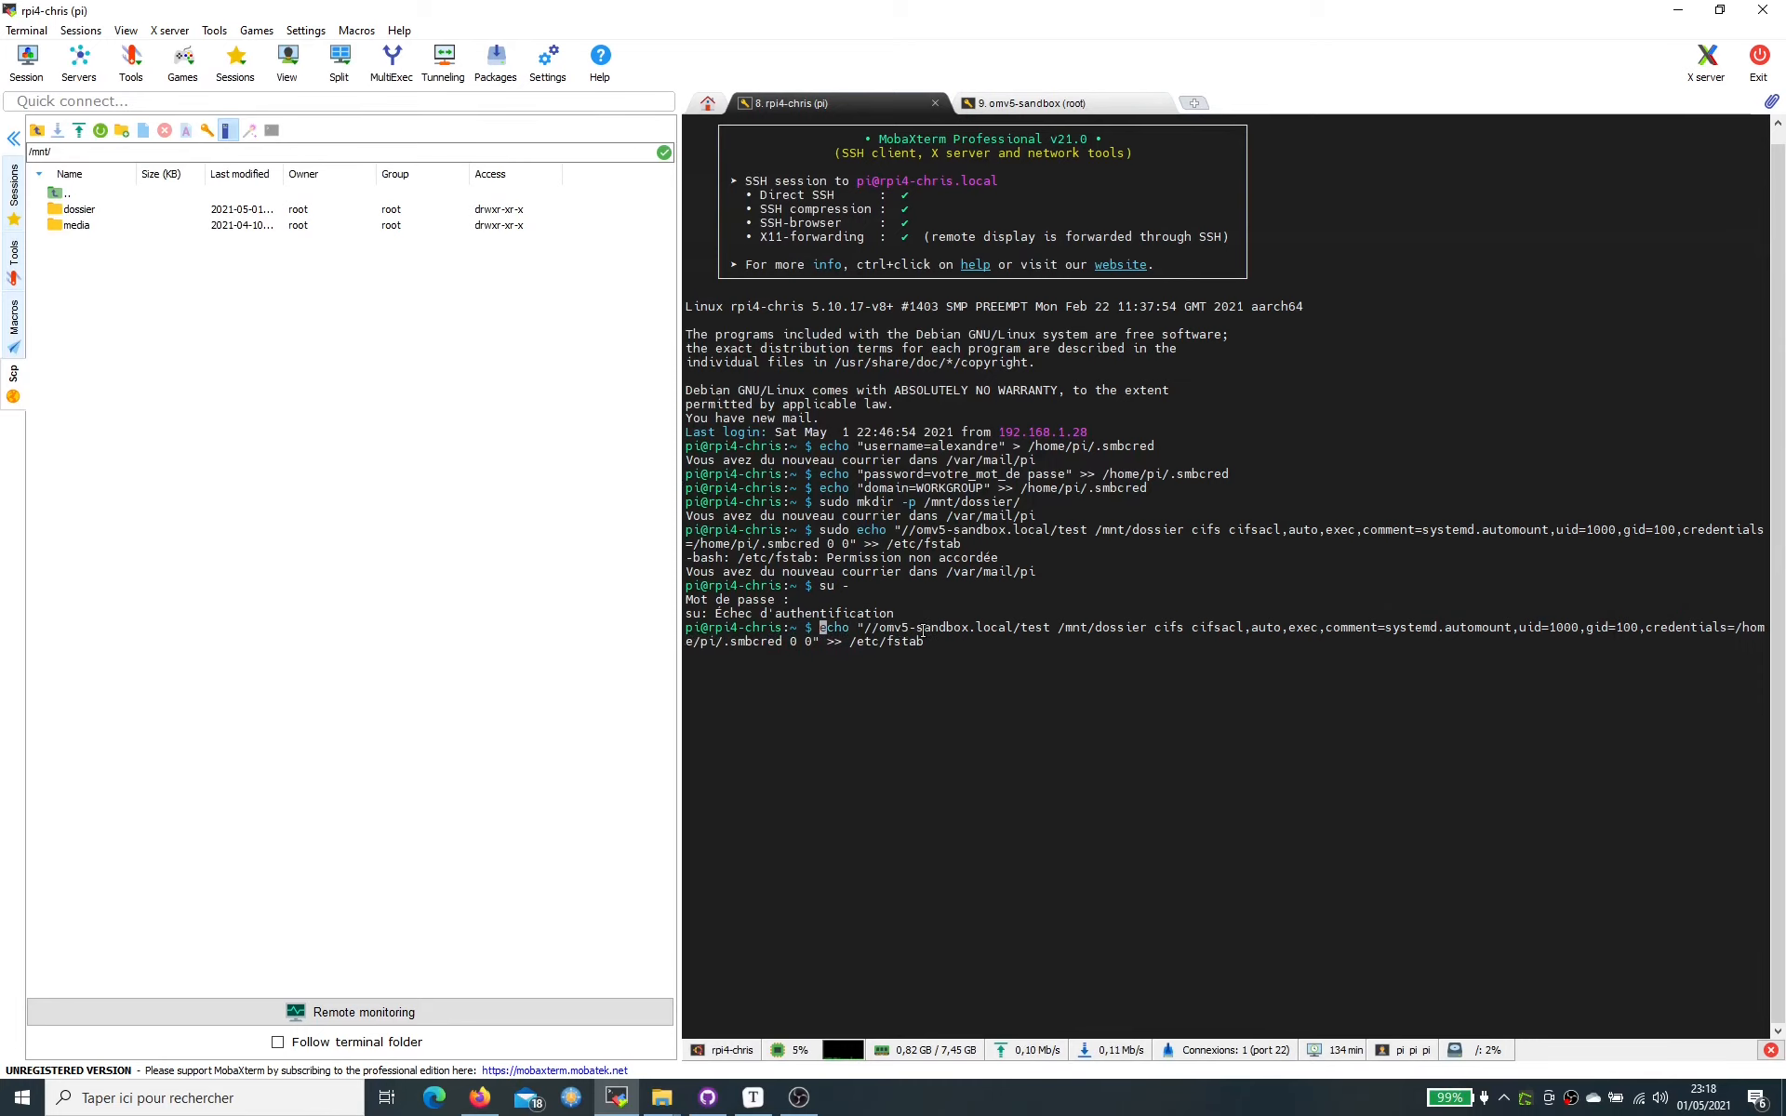
{"action": "key", "text": "Return"}
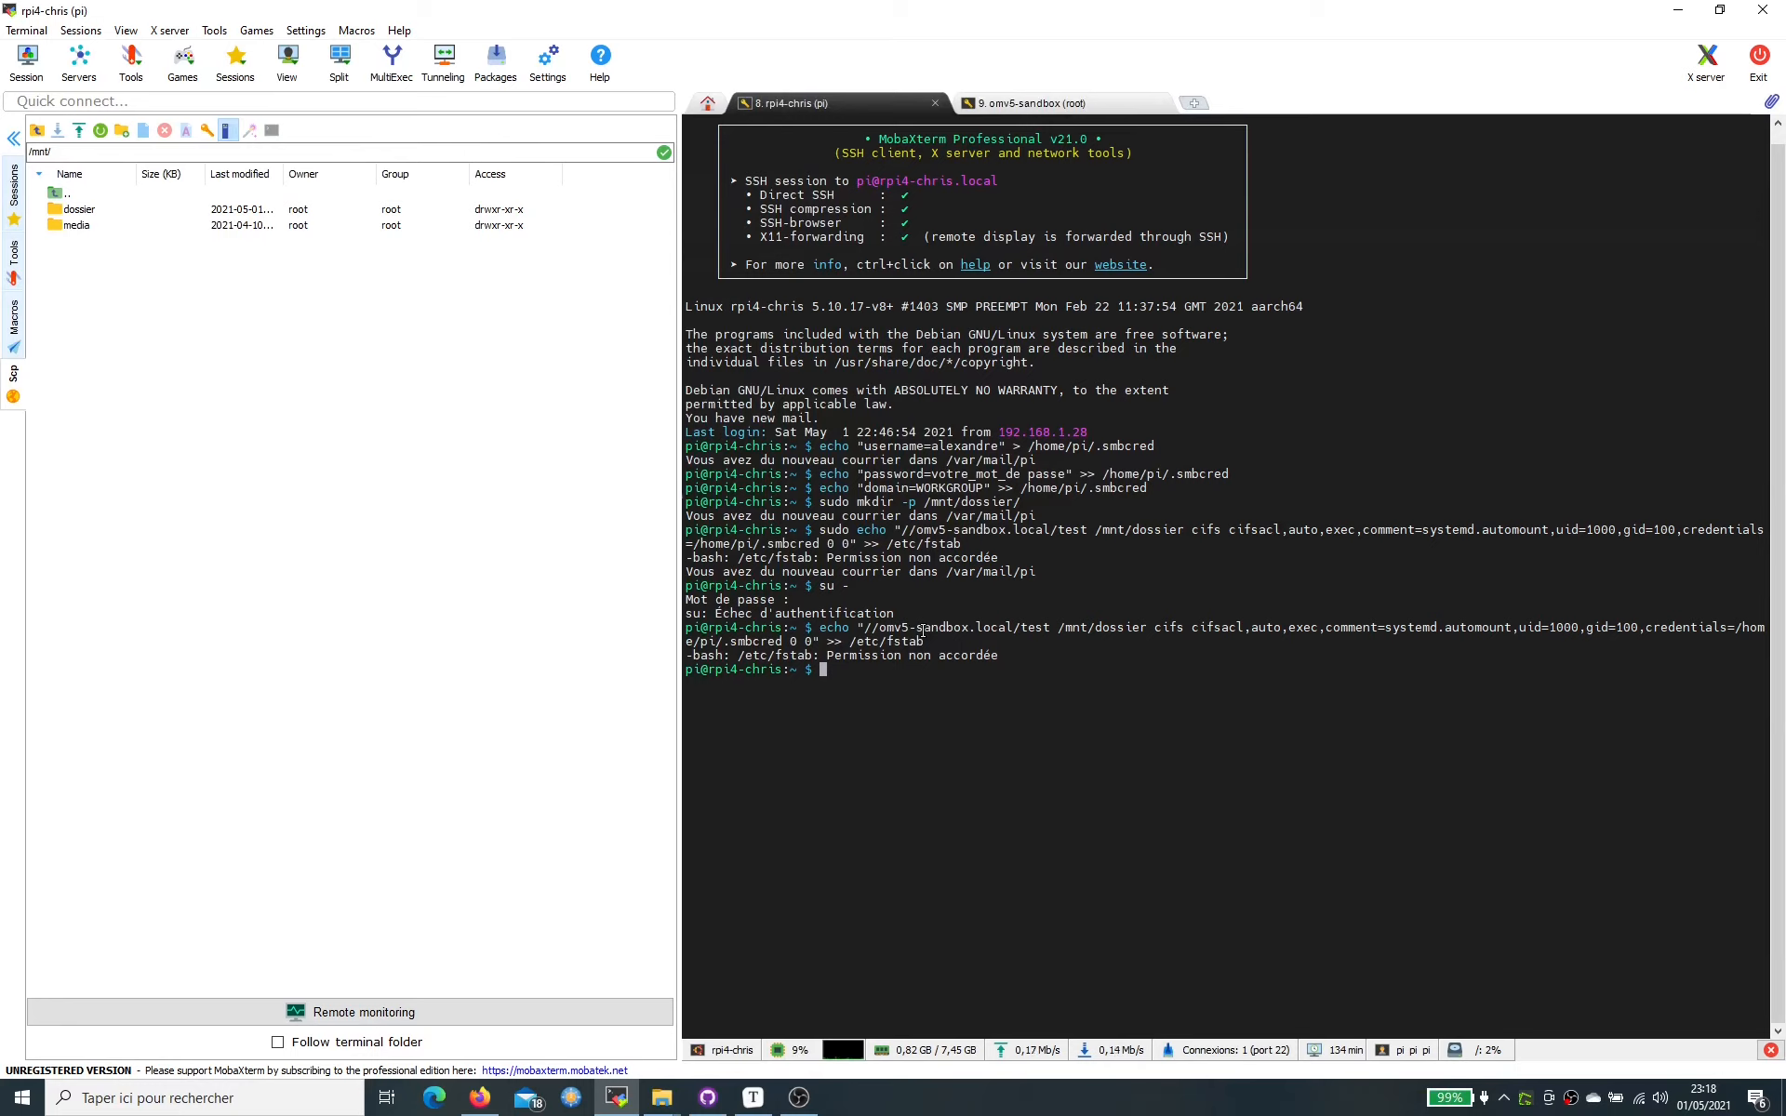
{"action": "type", "text": "sudo nano /etc/fstab"}
- In nano, paste the //omv5-sandbox.local/test /mnt/dossier cifs line from the notes into /etc/fstab and save
{"action": "key", "text": "Return"}
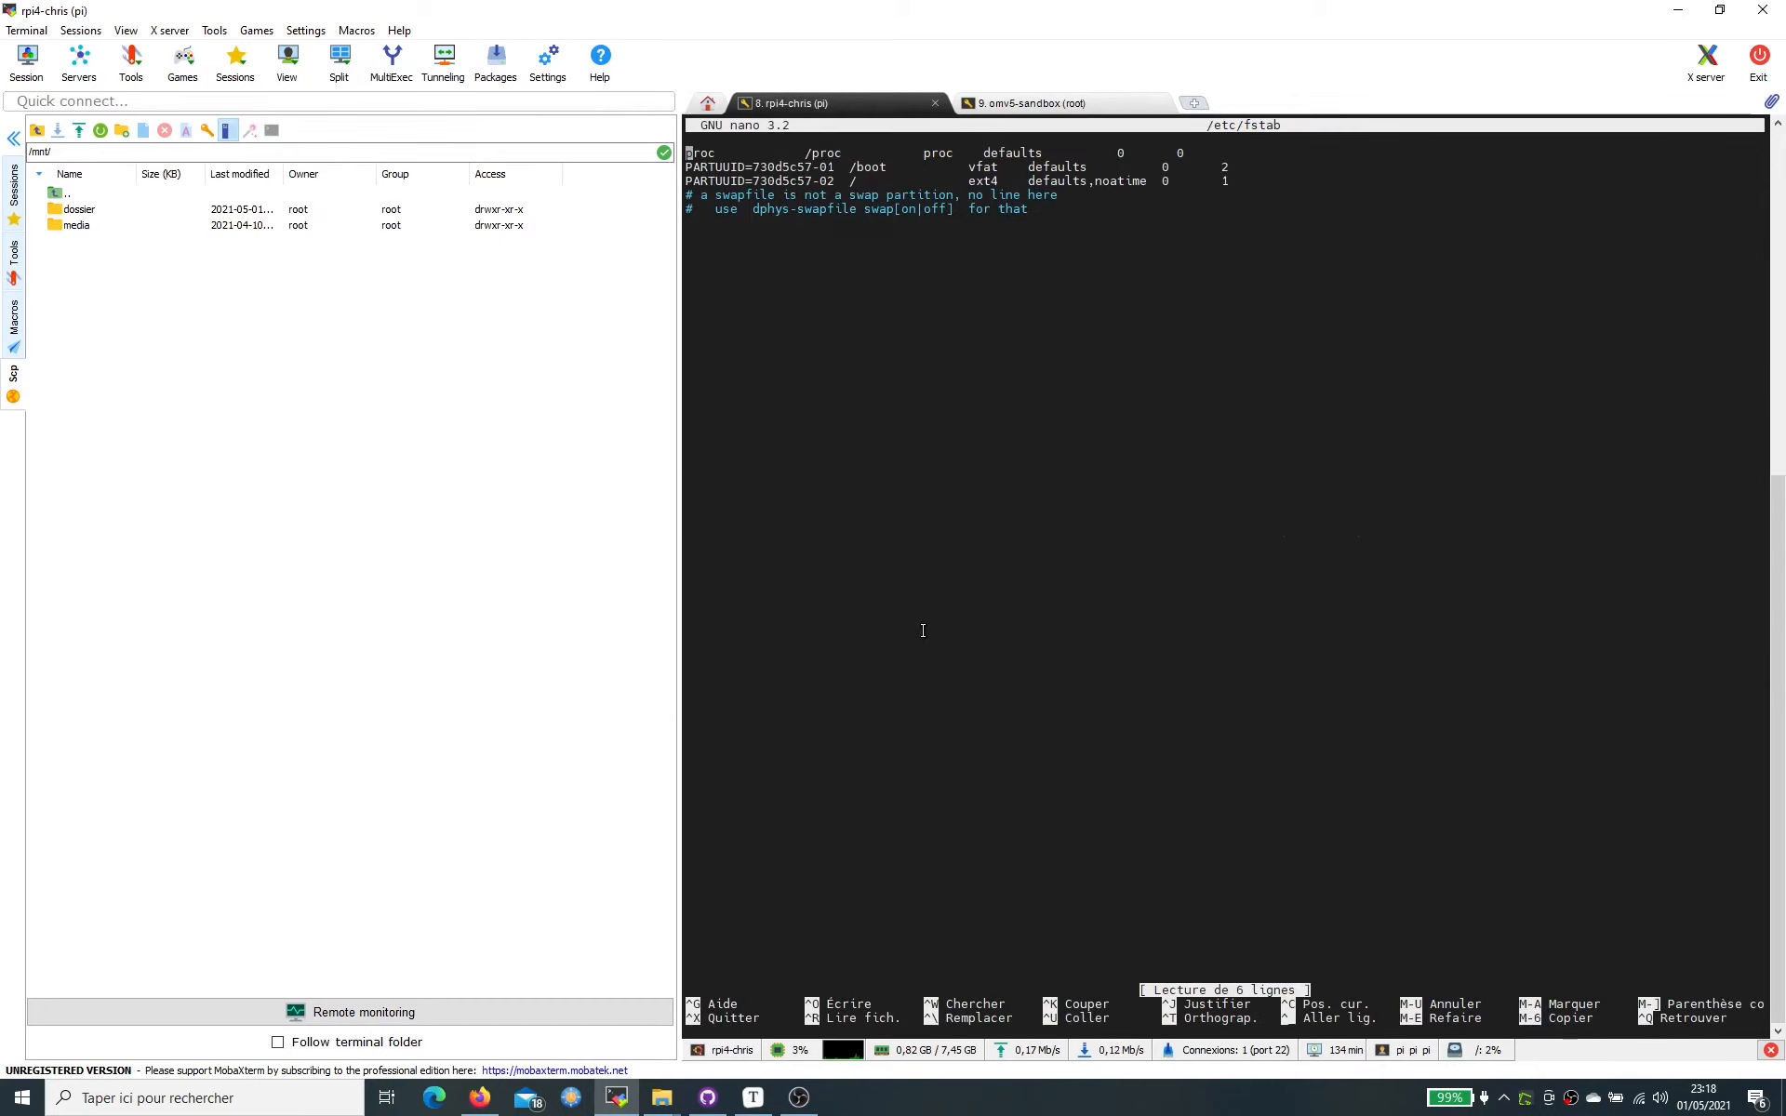
{"action": "key", "text": "Down"}
{"action": "key", "text": "Down"}
{"action": "key", "text": "Down"}
{"action": "key", "text": "Down"}
{"action": "key", "text": "Down"}
{"action": "key", "text": "Down"}
{"action": "key", "text": "Up"}
{"action": "left_click", "coordinate": [744, 1101]}
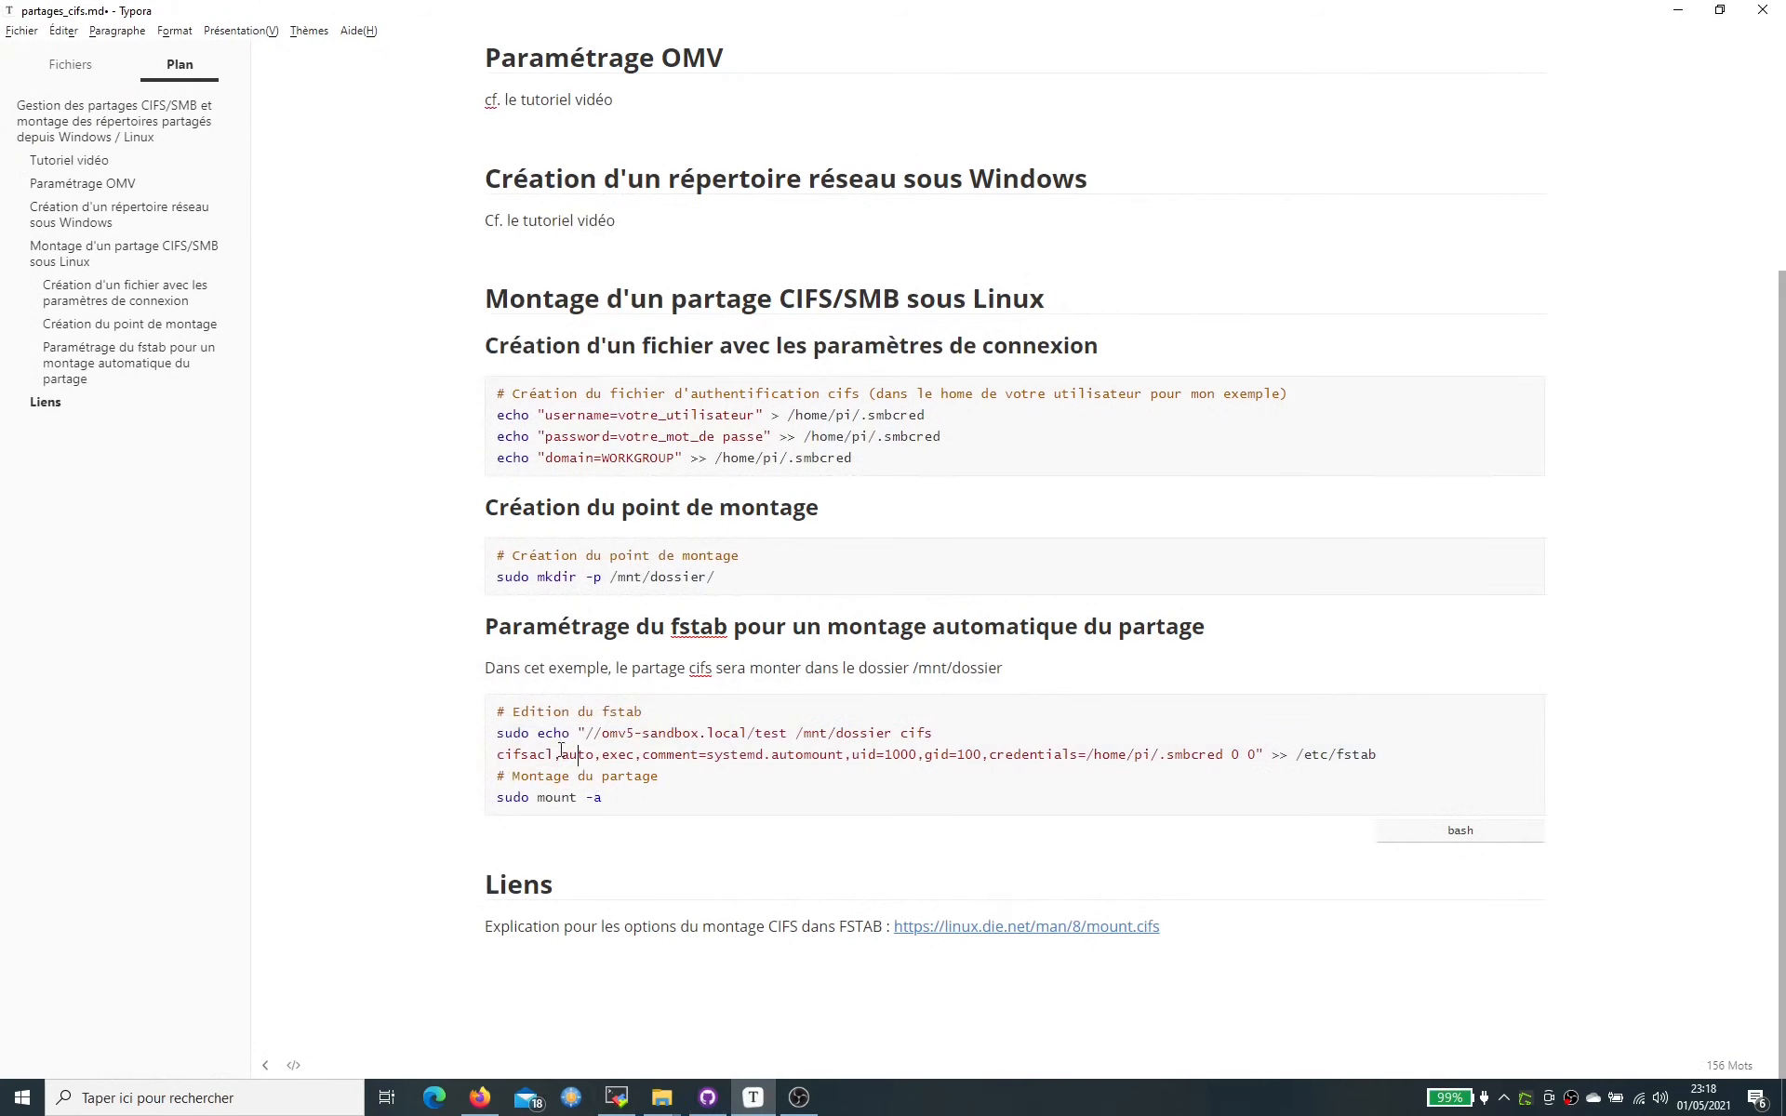
{"action": "left_click_drag", "start_coordinate": [584, 733], "coordinate": [1260, 756]}
{"action": "key", "text": "ctrl+c"}
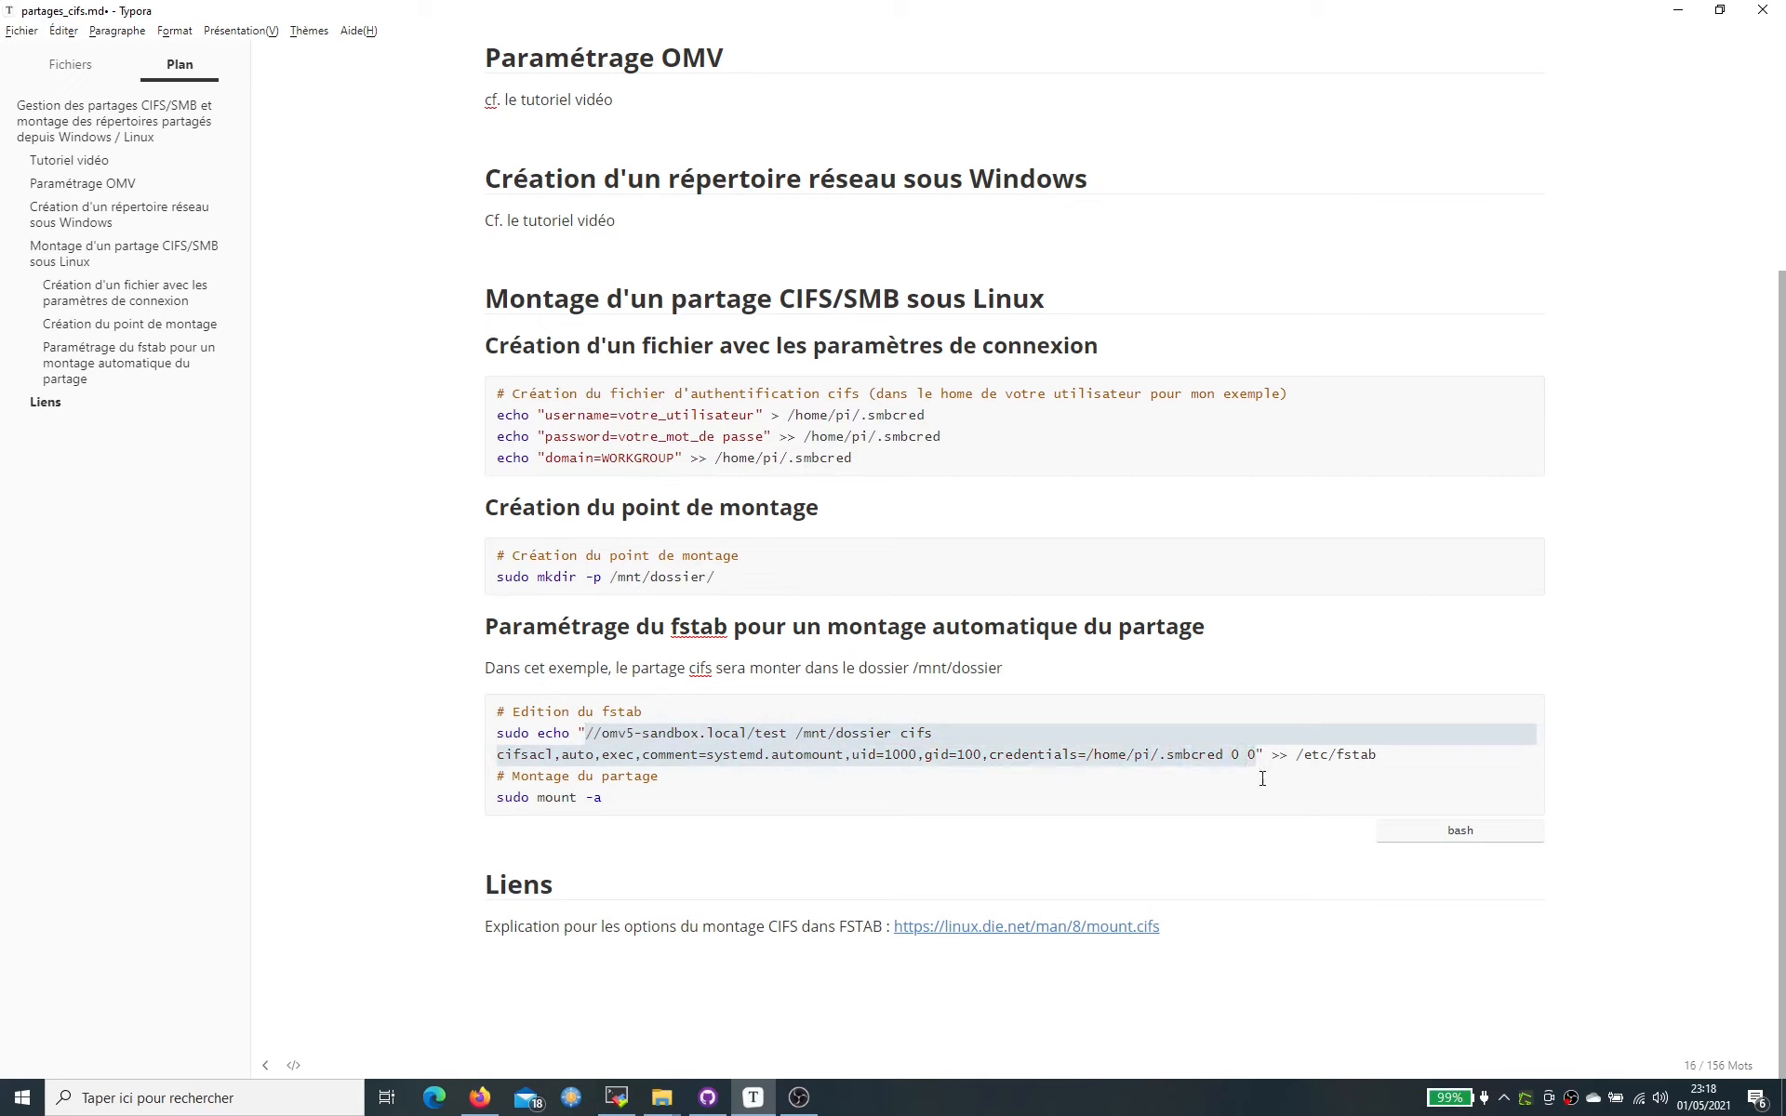
{"action": "key", "text": "alt+Tab"}
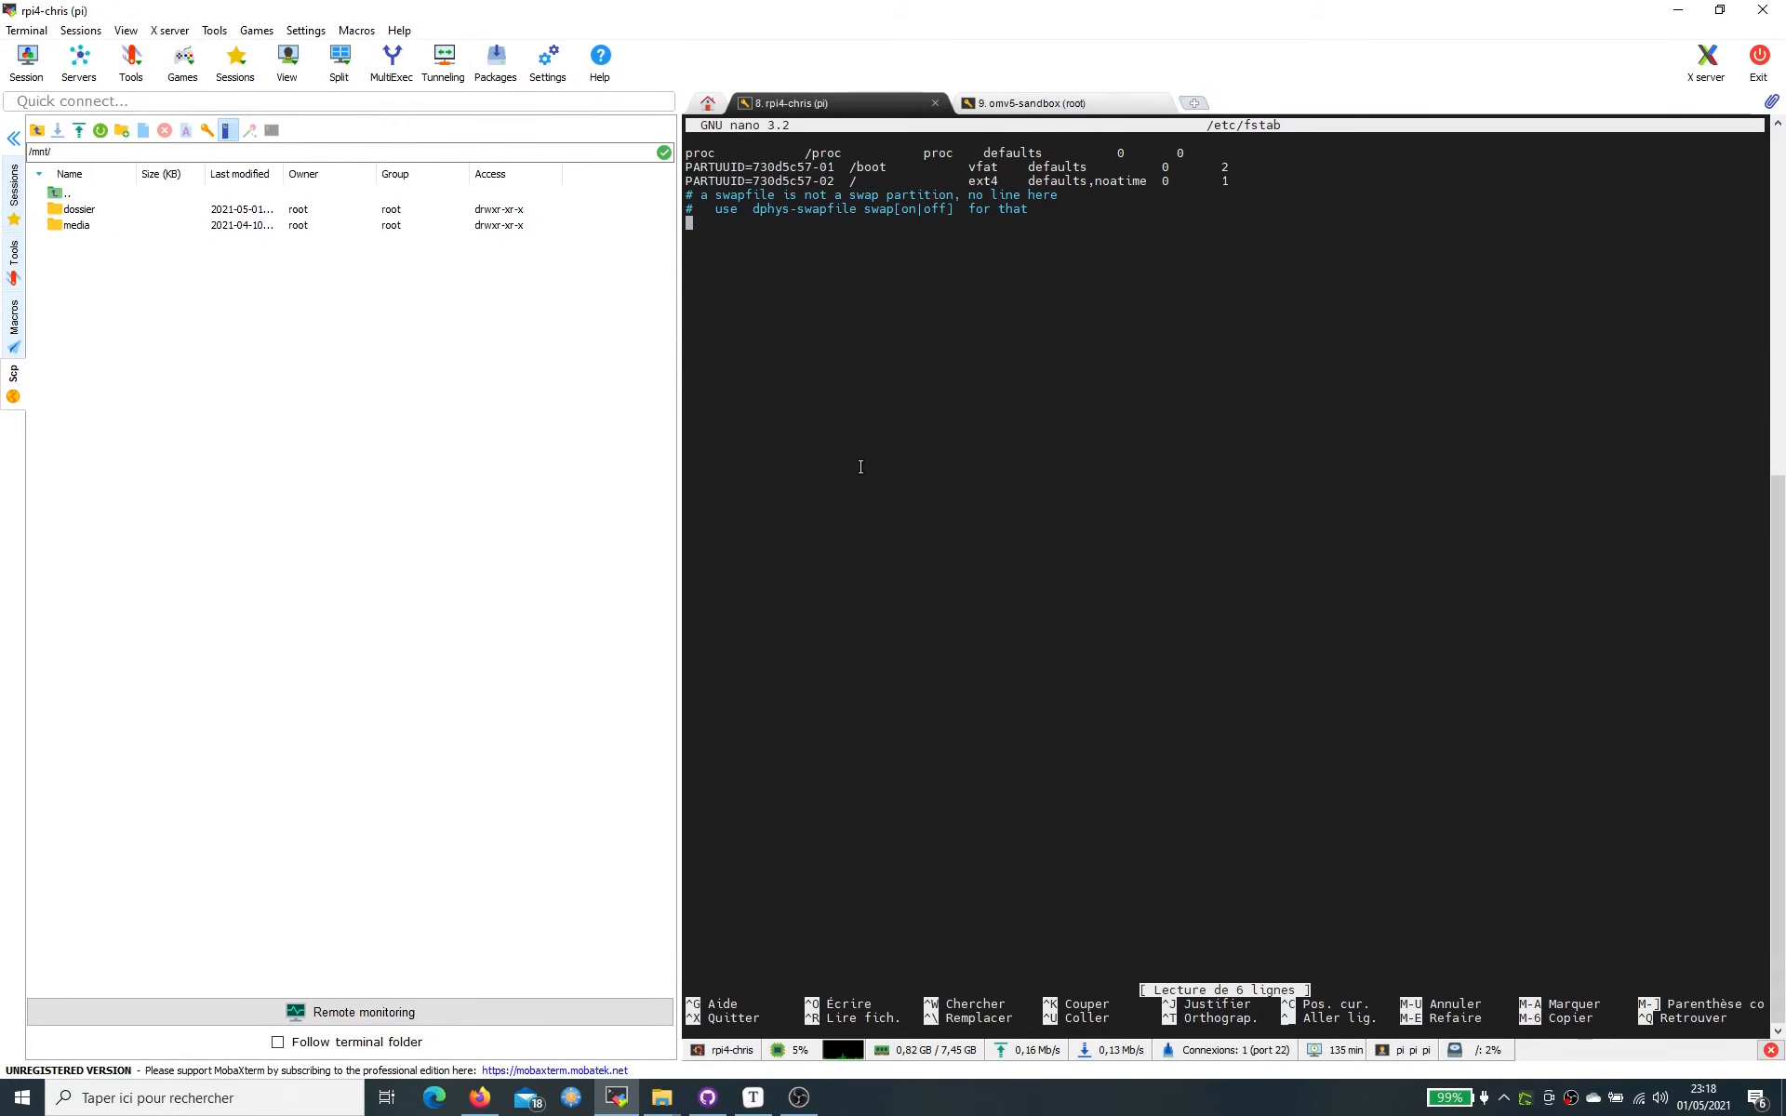
{"action": "right_click", "coordinate": [861, 467]}
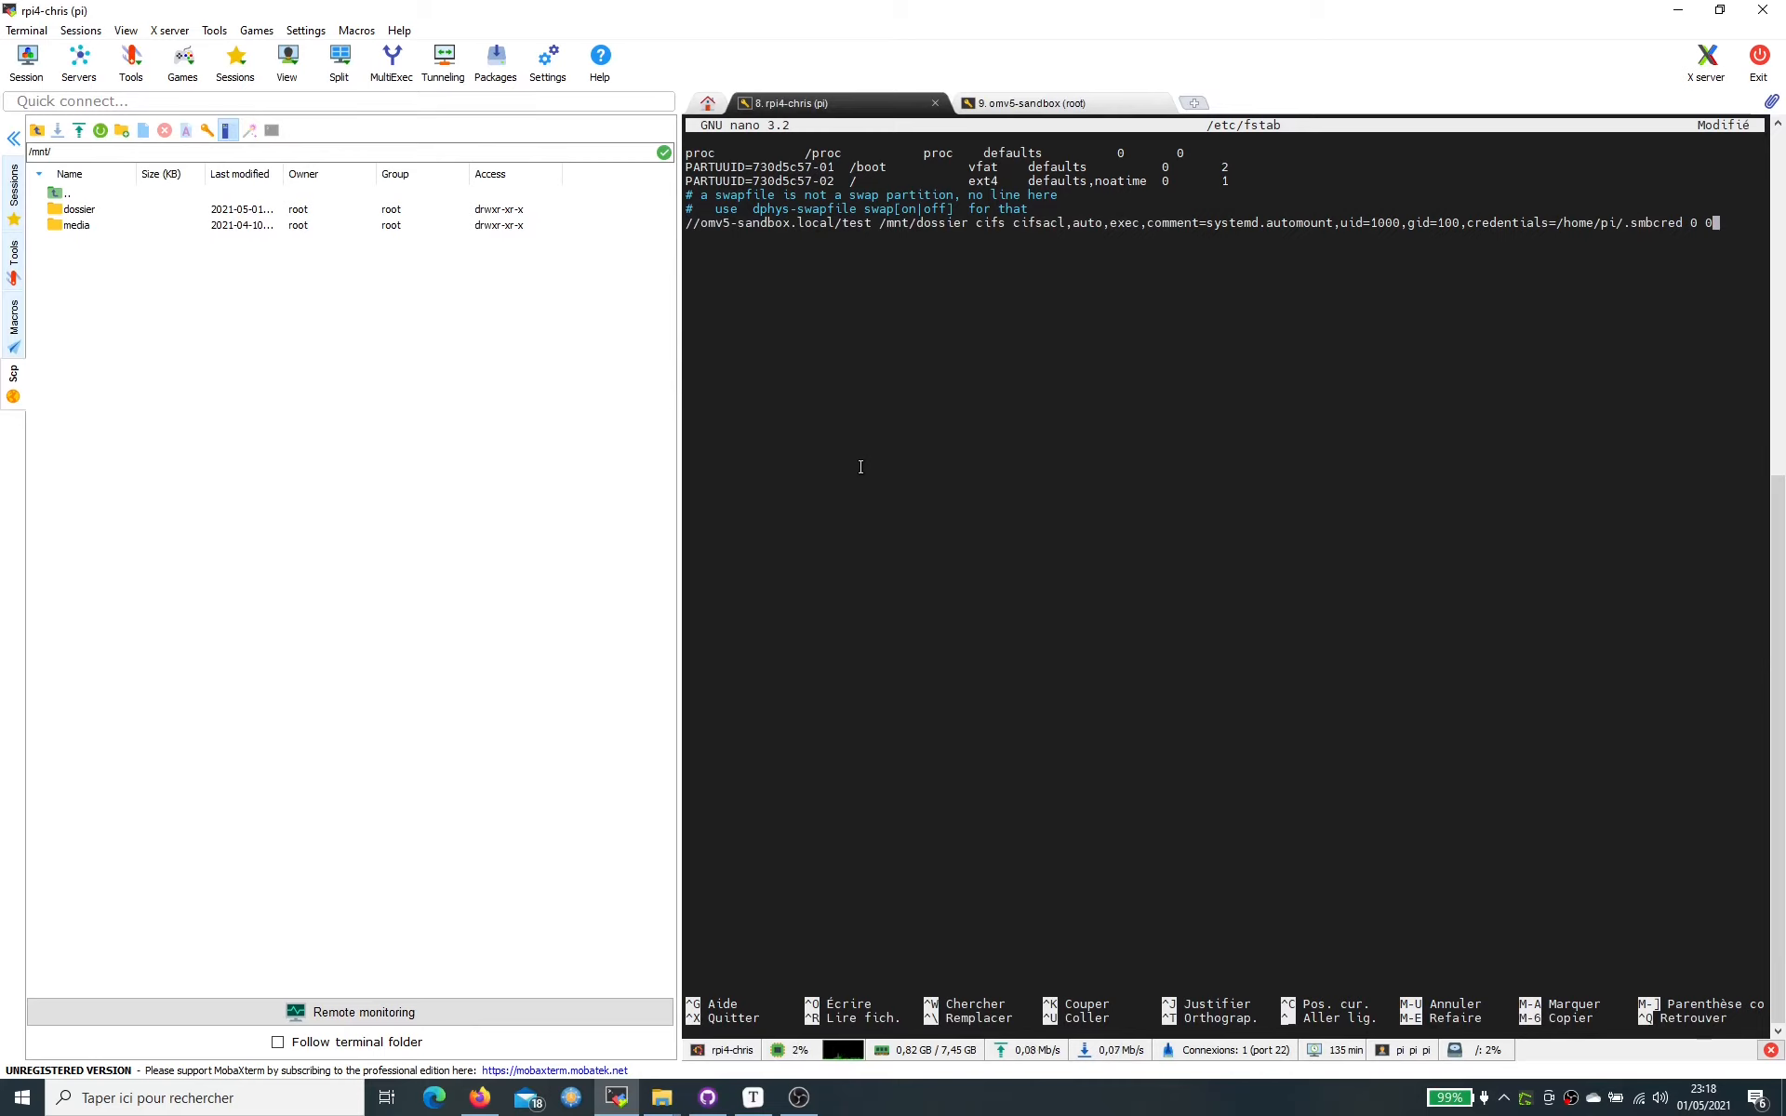
{"action": "key", "text": "ctrl+x"}
{"action": "key", "text": "y"}
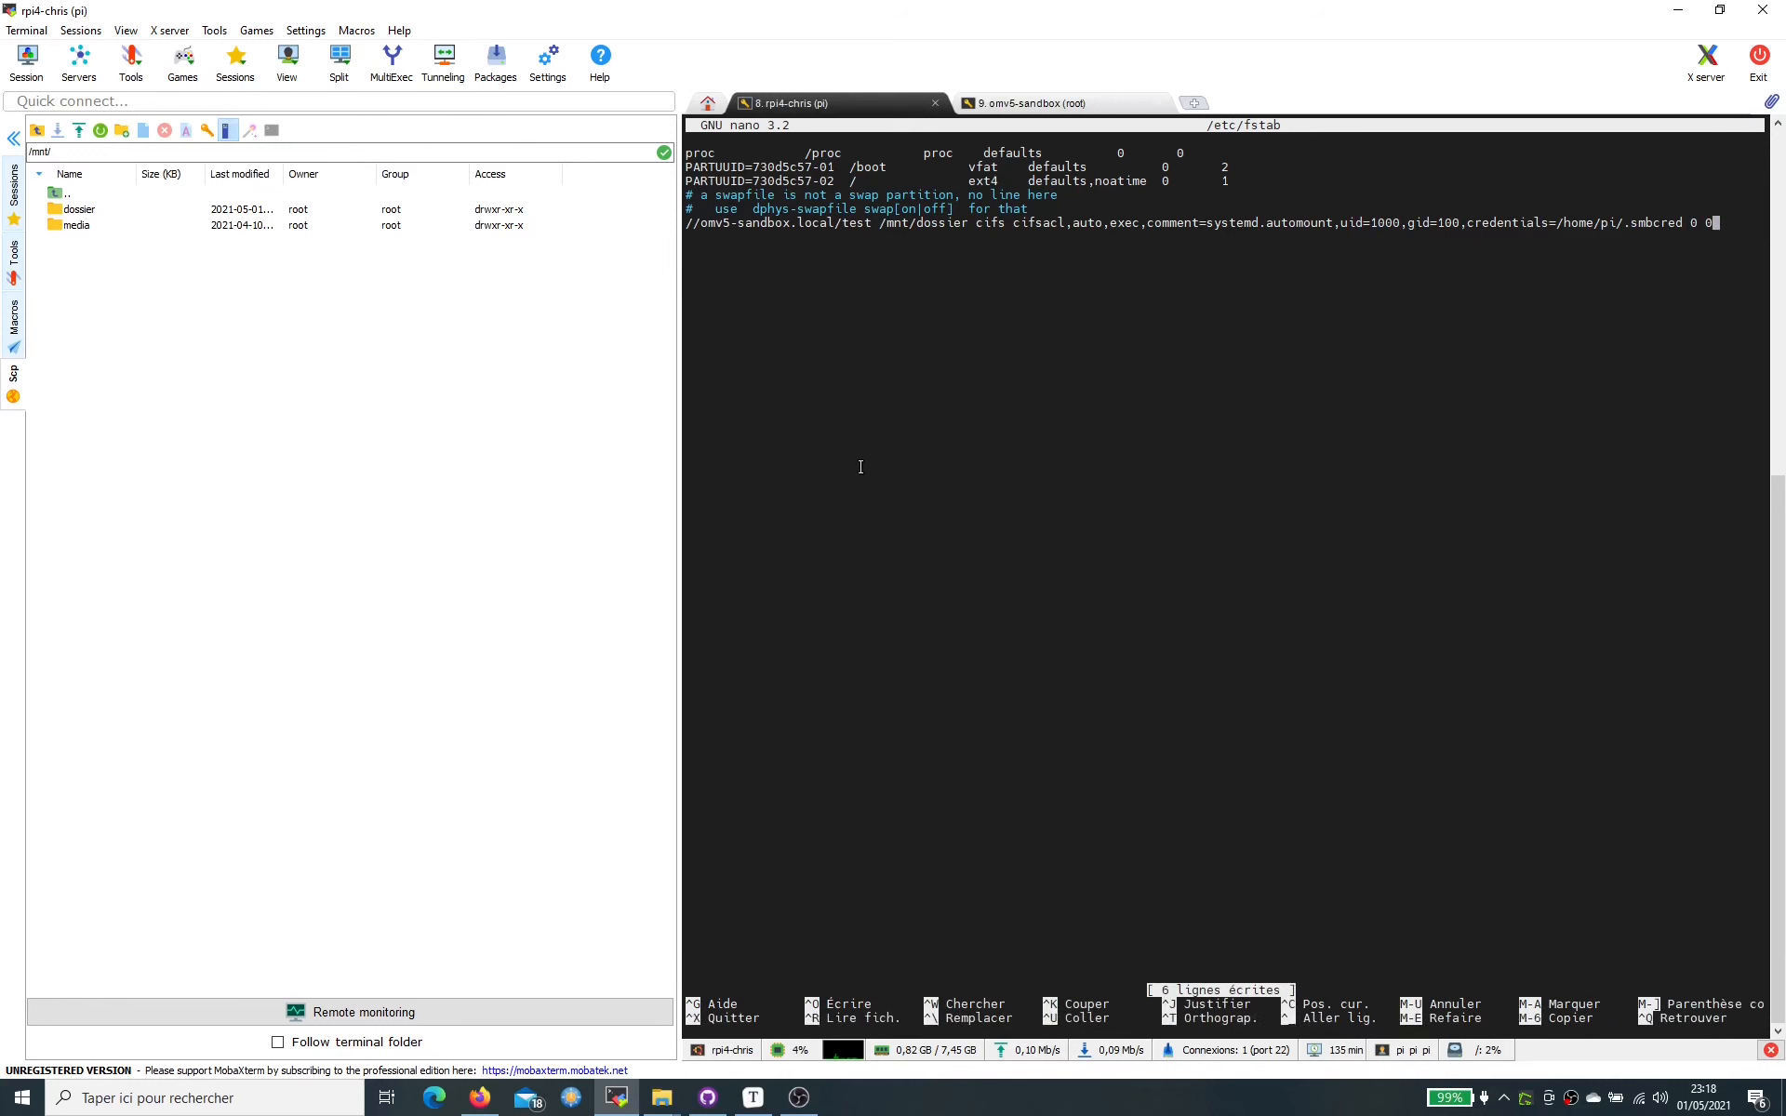
{"action": "key", "text": "Return"}
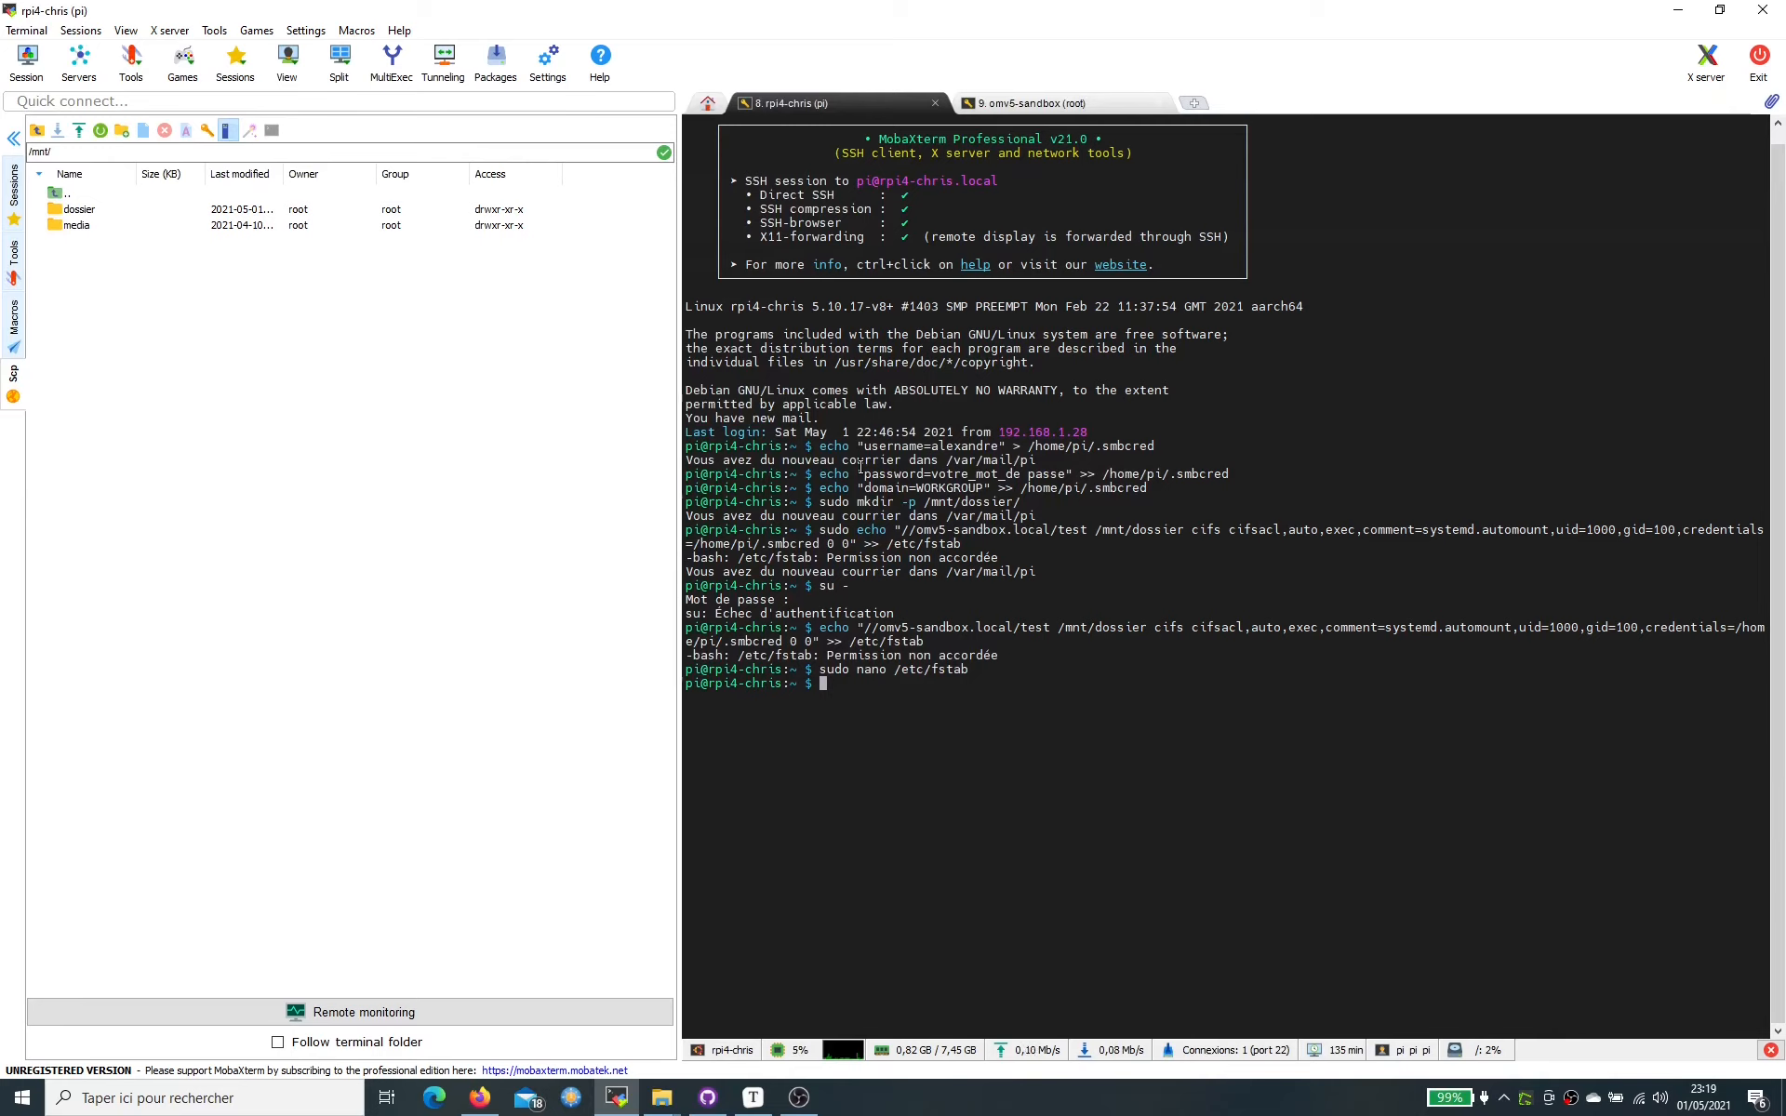
- Log out with exit, restart the Pi session with R, and run sudo mount -a
{"action": "type", "text": "m"}
{"action": "key", "text": "BackSpace"}
{"action": "type", "text": "exit"}
{"action": "key", "text": "Return"}
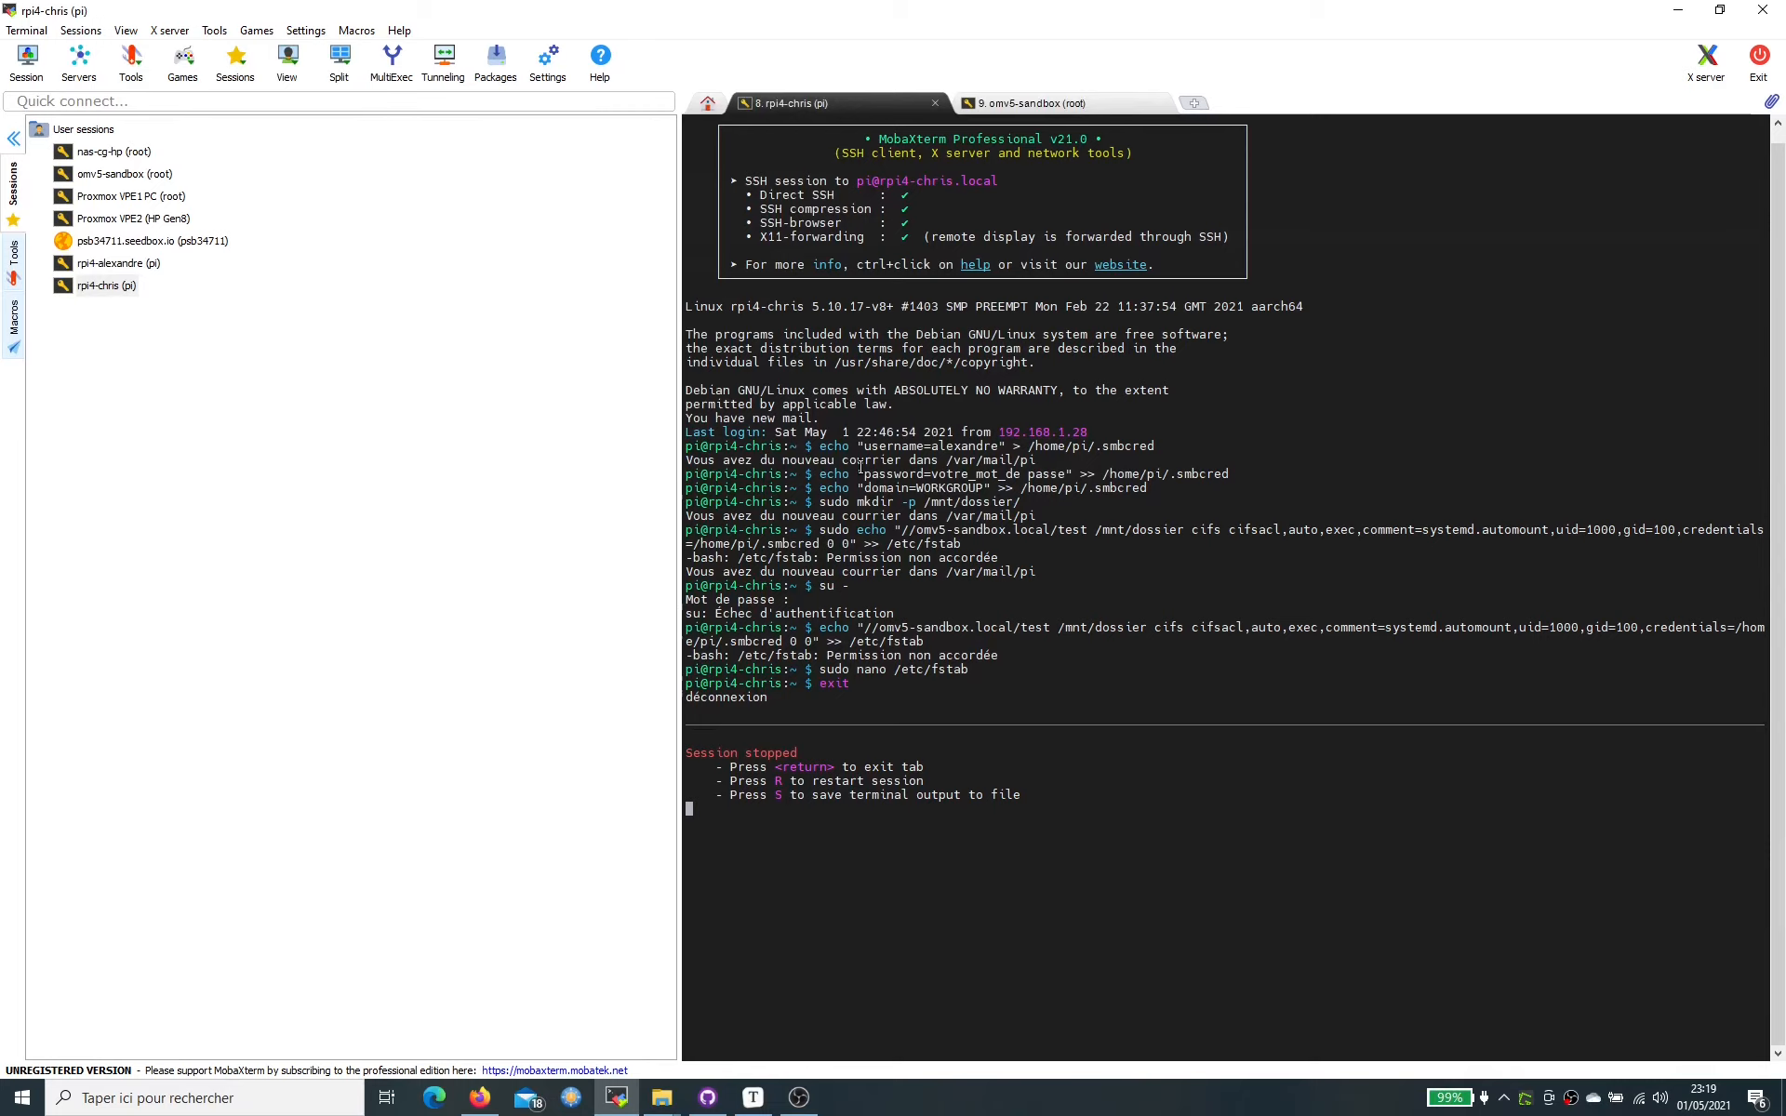
{"action": "key", "text": "r"}
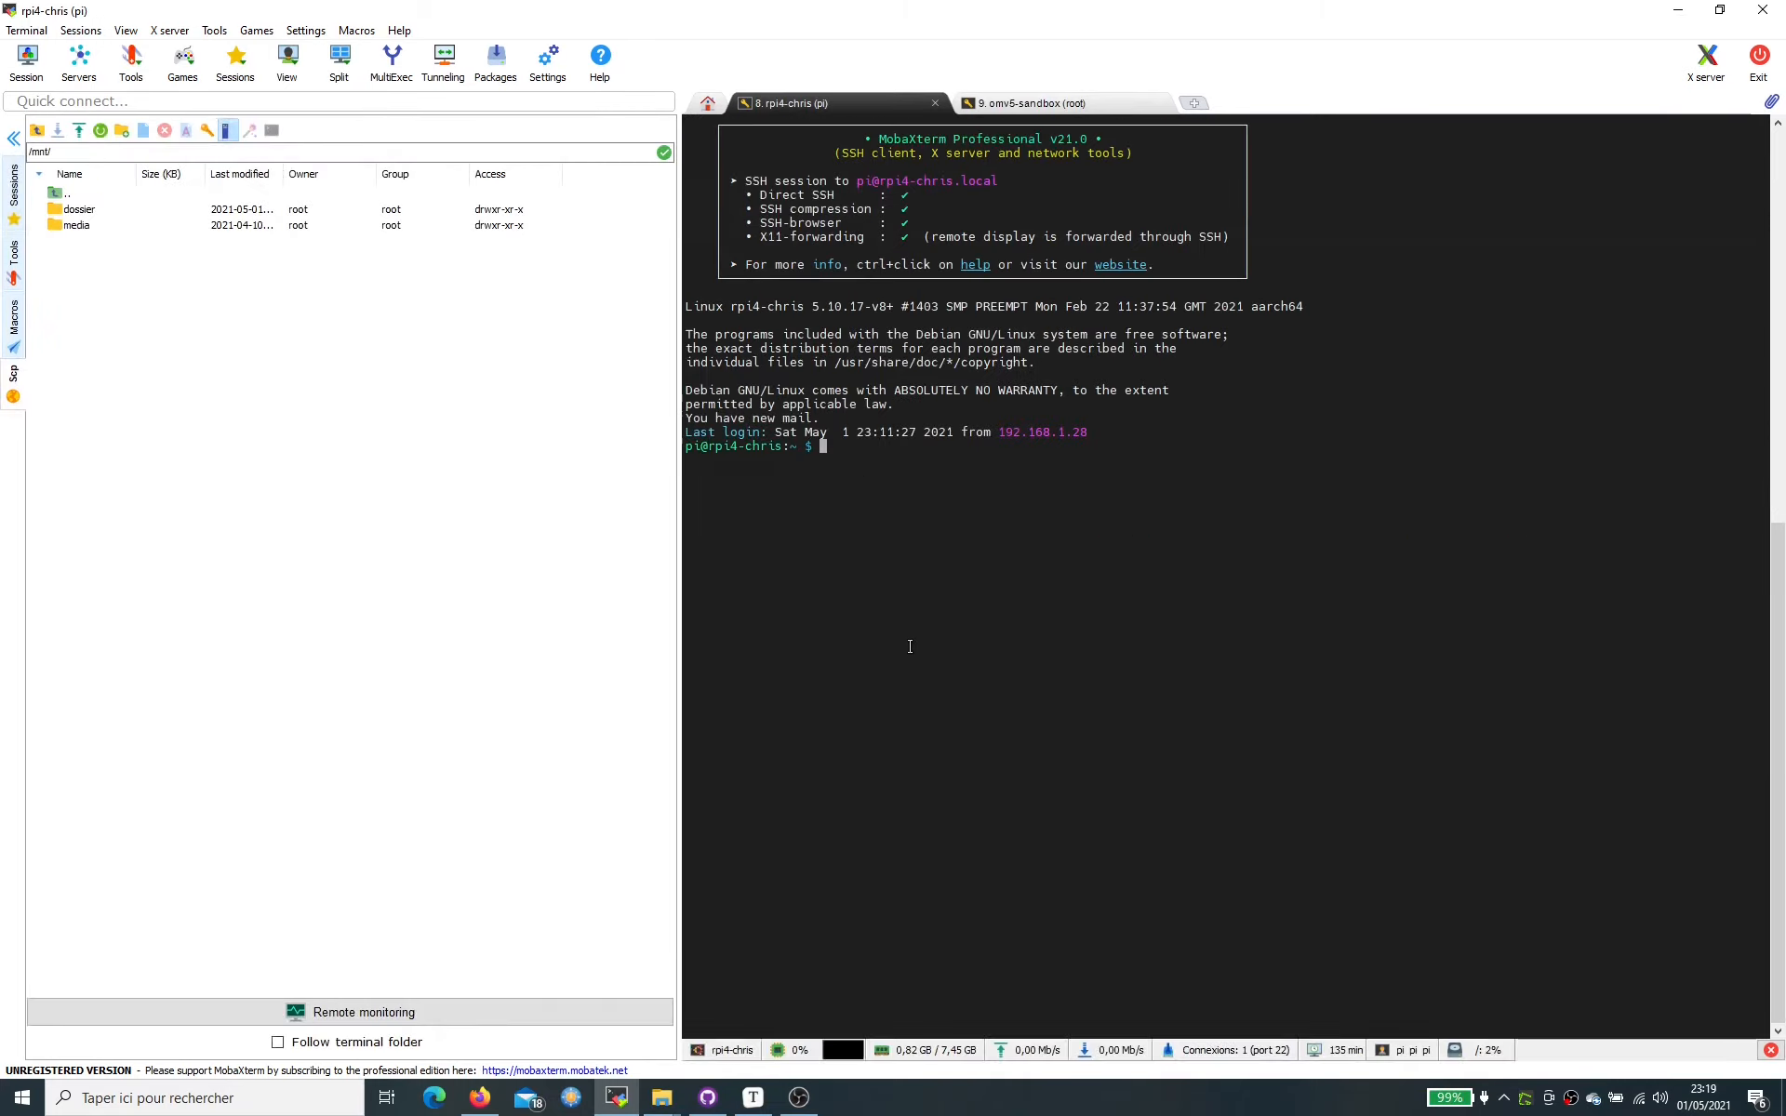
{"action": "type", "text": "sudo mount -a"}
{"action": "key", "text": "Return"}
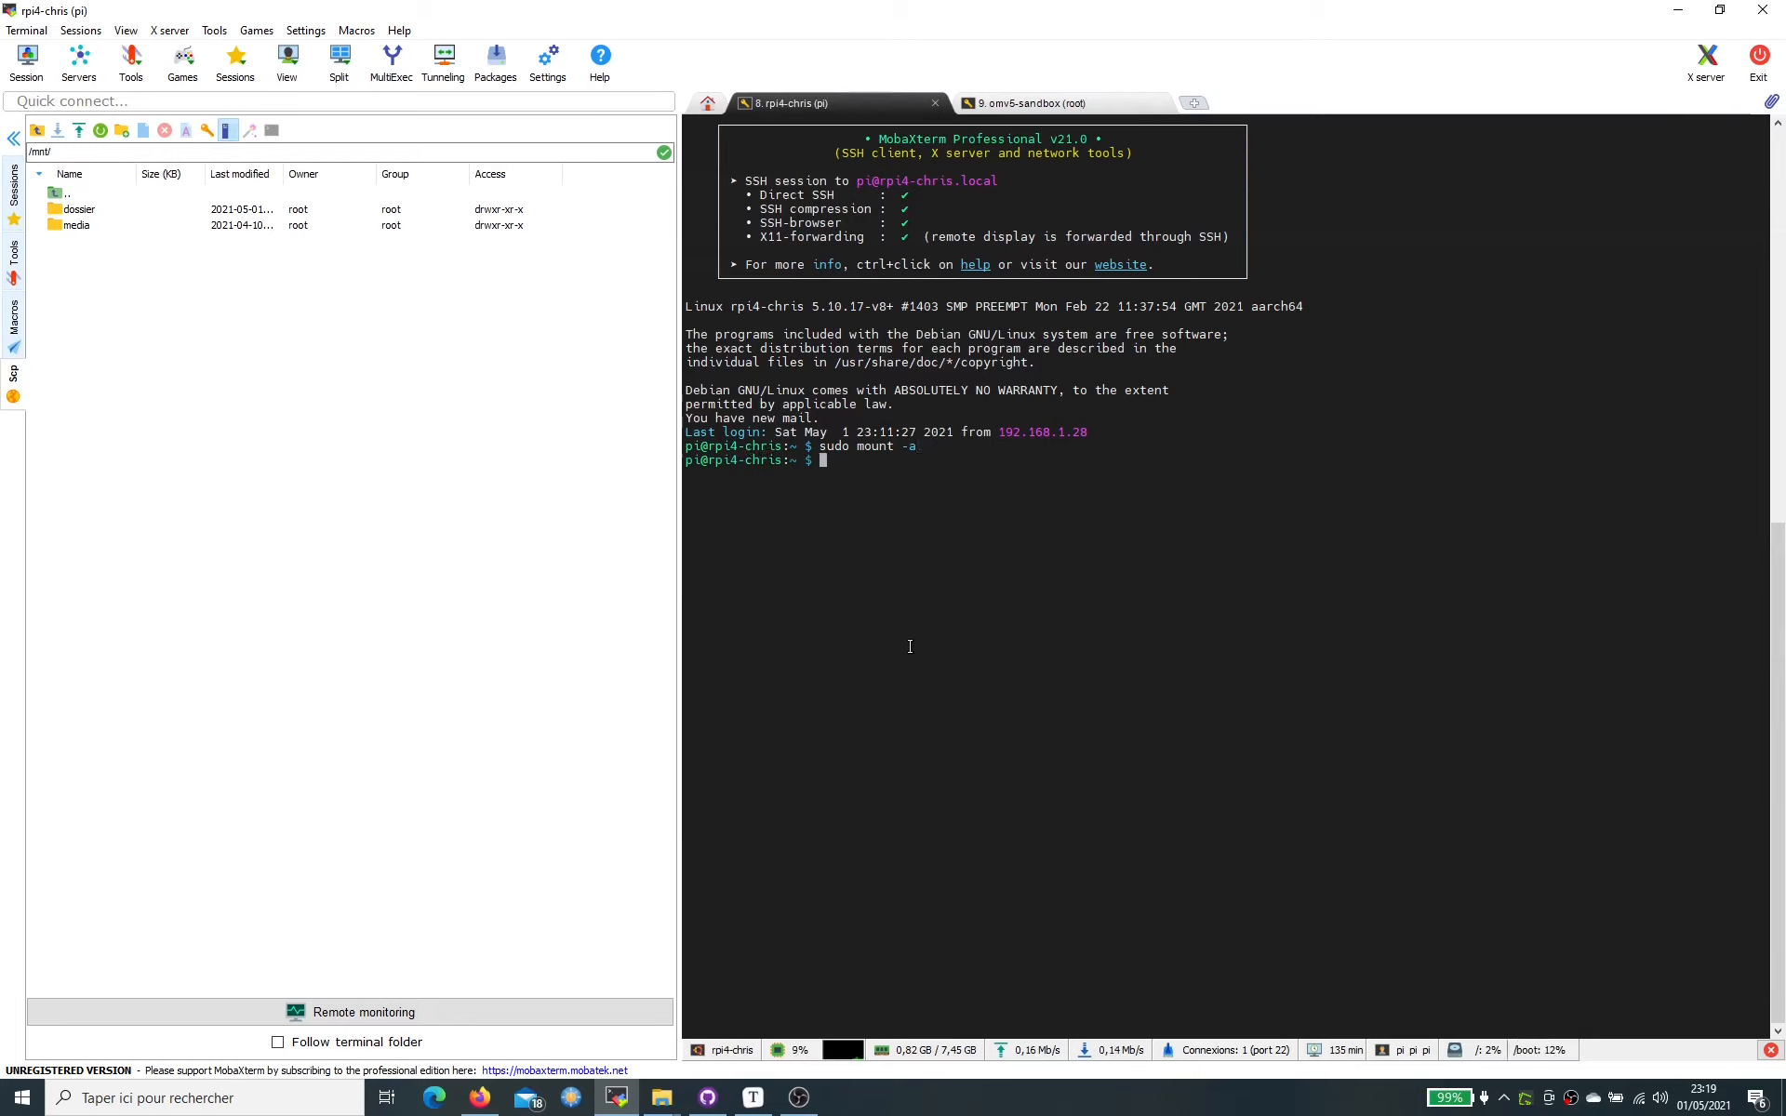
- Refresh the SFTP browser and open /mnt/dossier, showing .recycle and folder 1, checking folder 1
{"action": "left_click", "coordinate": [100, 130]}
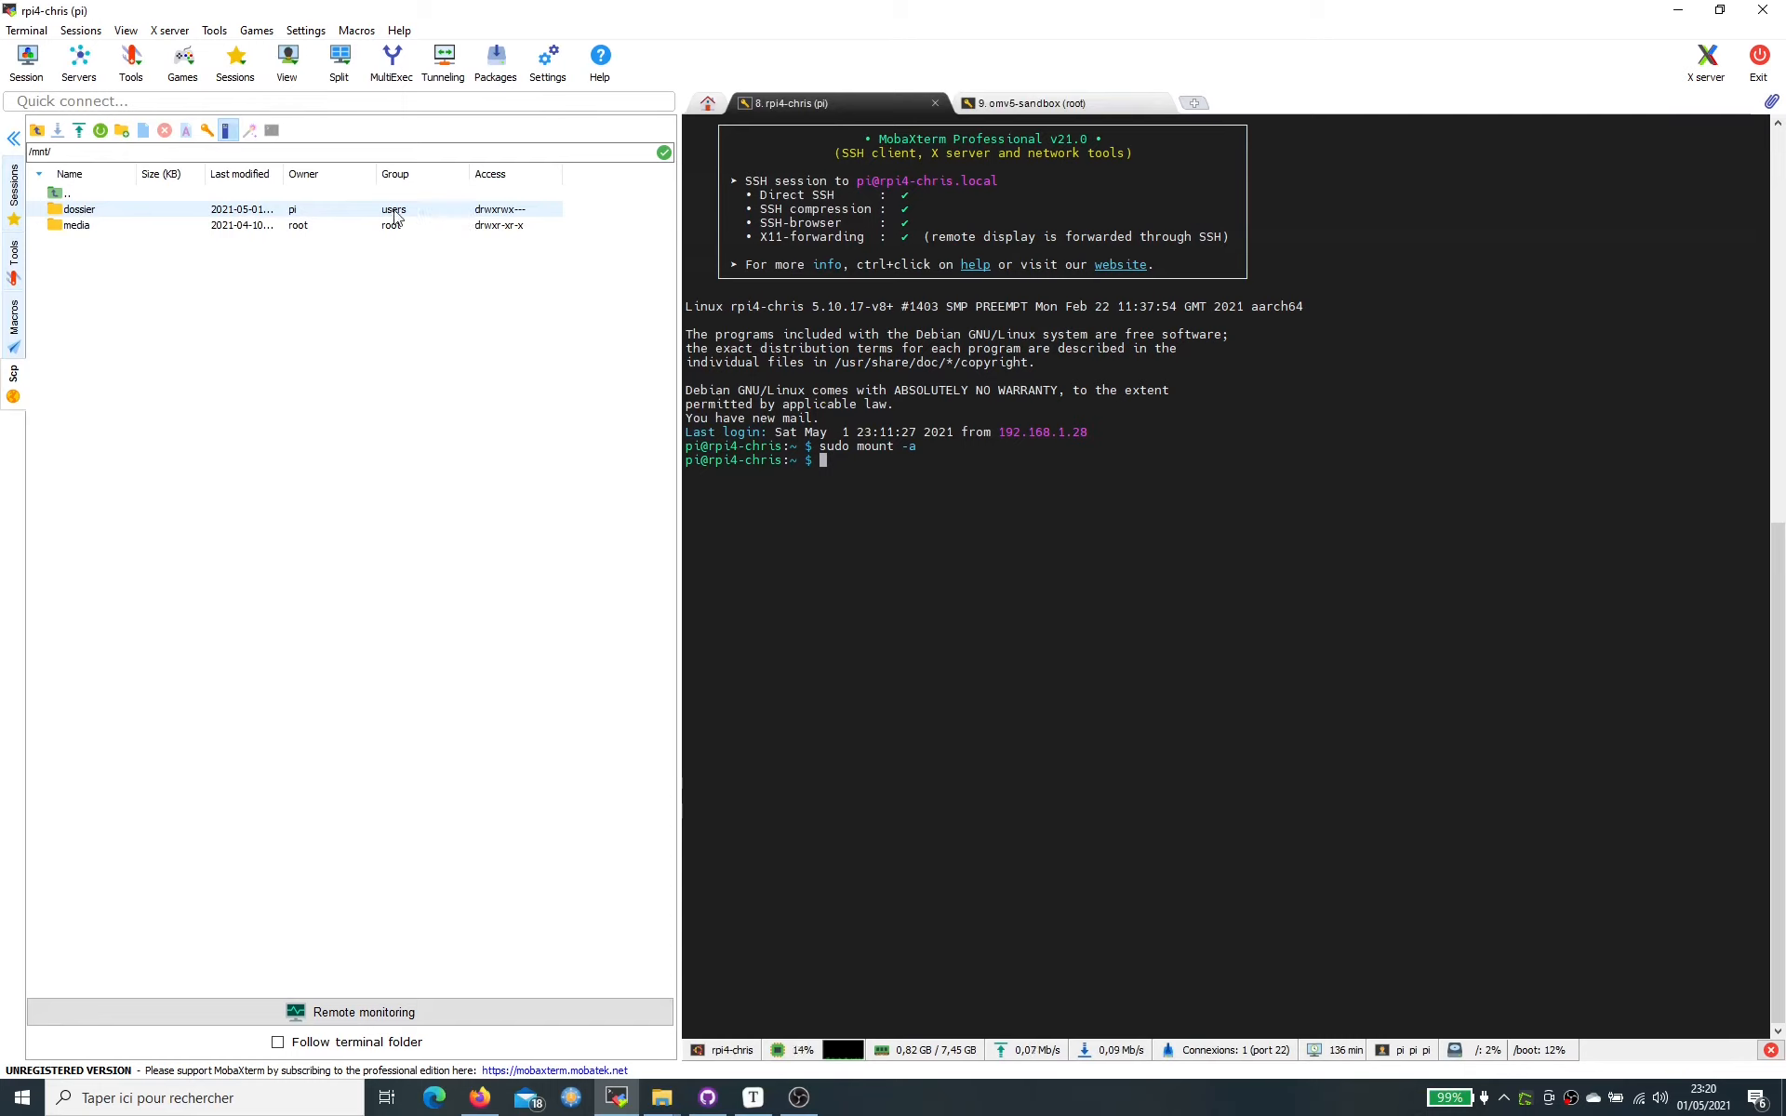
{"action": "double_click", "coordinate": [79, 210]}
{"action": "left_click_drag", "start_coordinate": [76, 225], "coordinate": [84, 230]}
{"action": "double_click", "coordinate": [84, 225]}
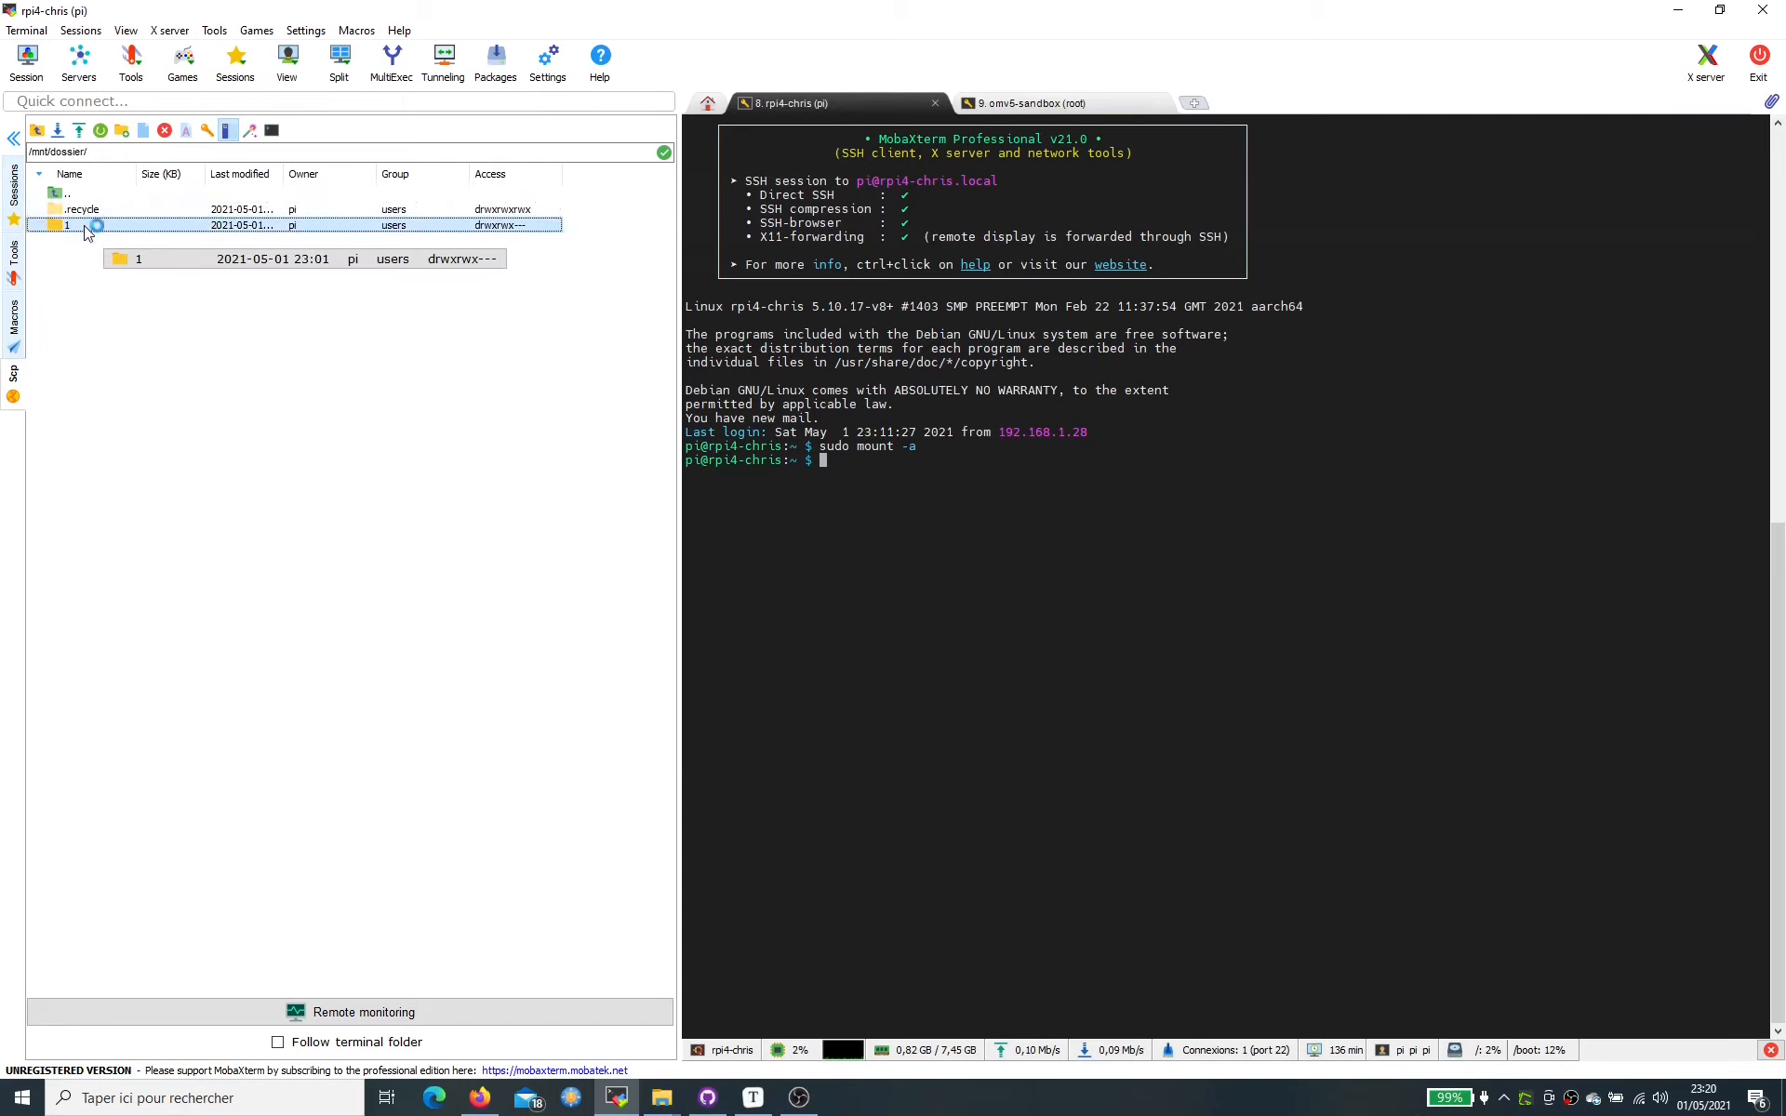
{"action": "double_click", "coordinate": [99, 196]}
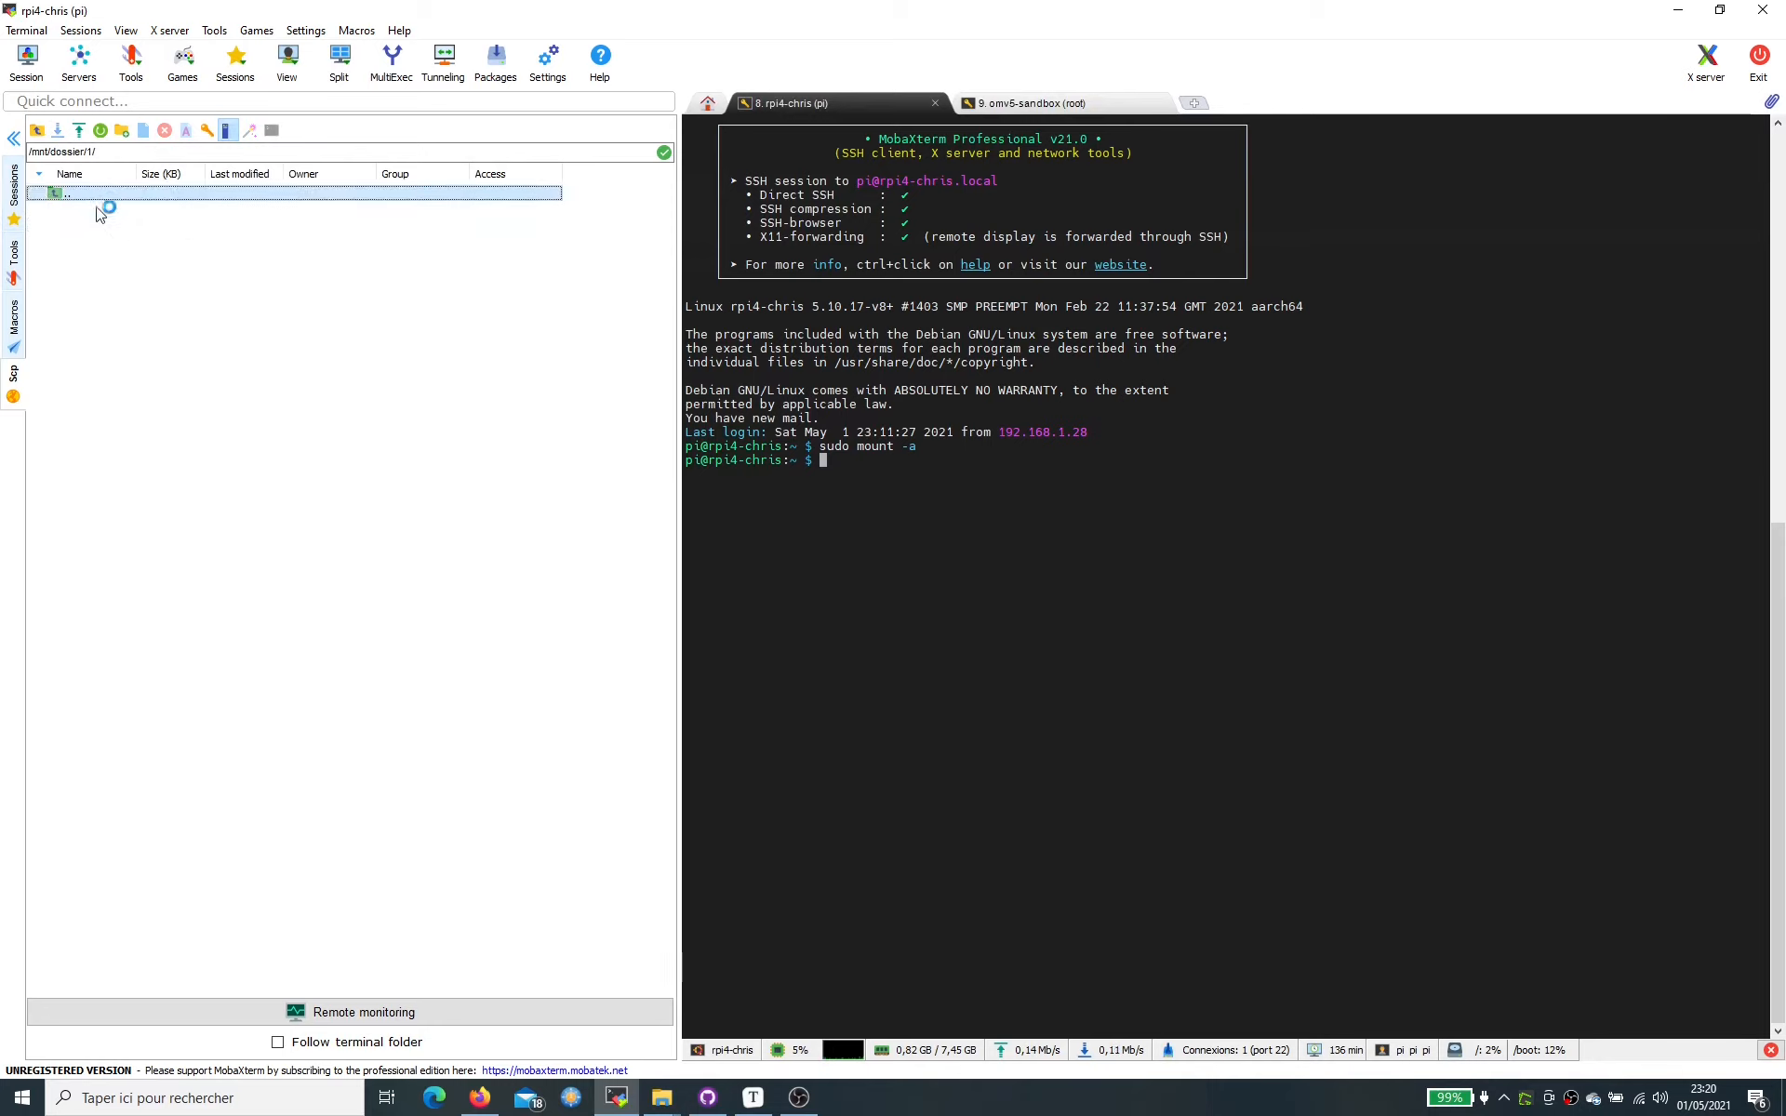
{"action": "right_click", "coordinate": [93, 307]}
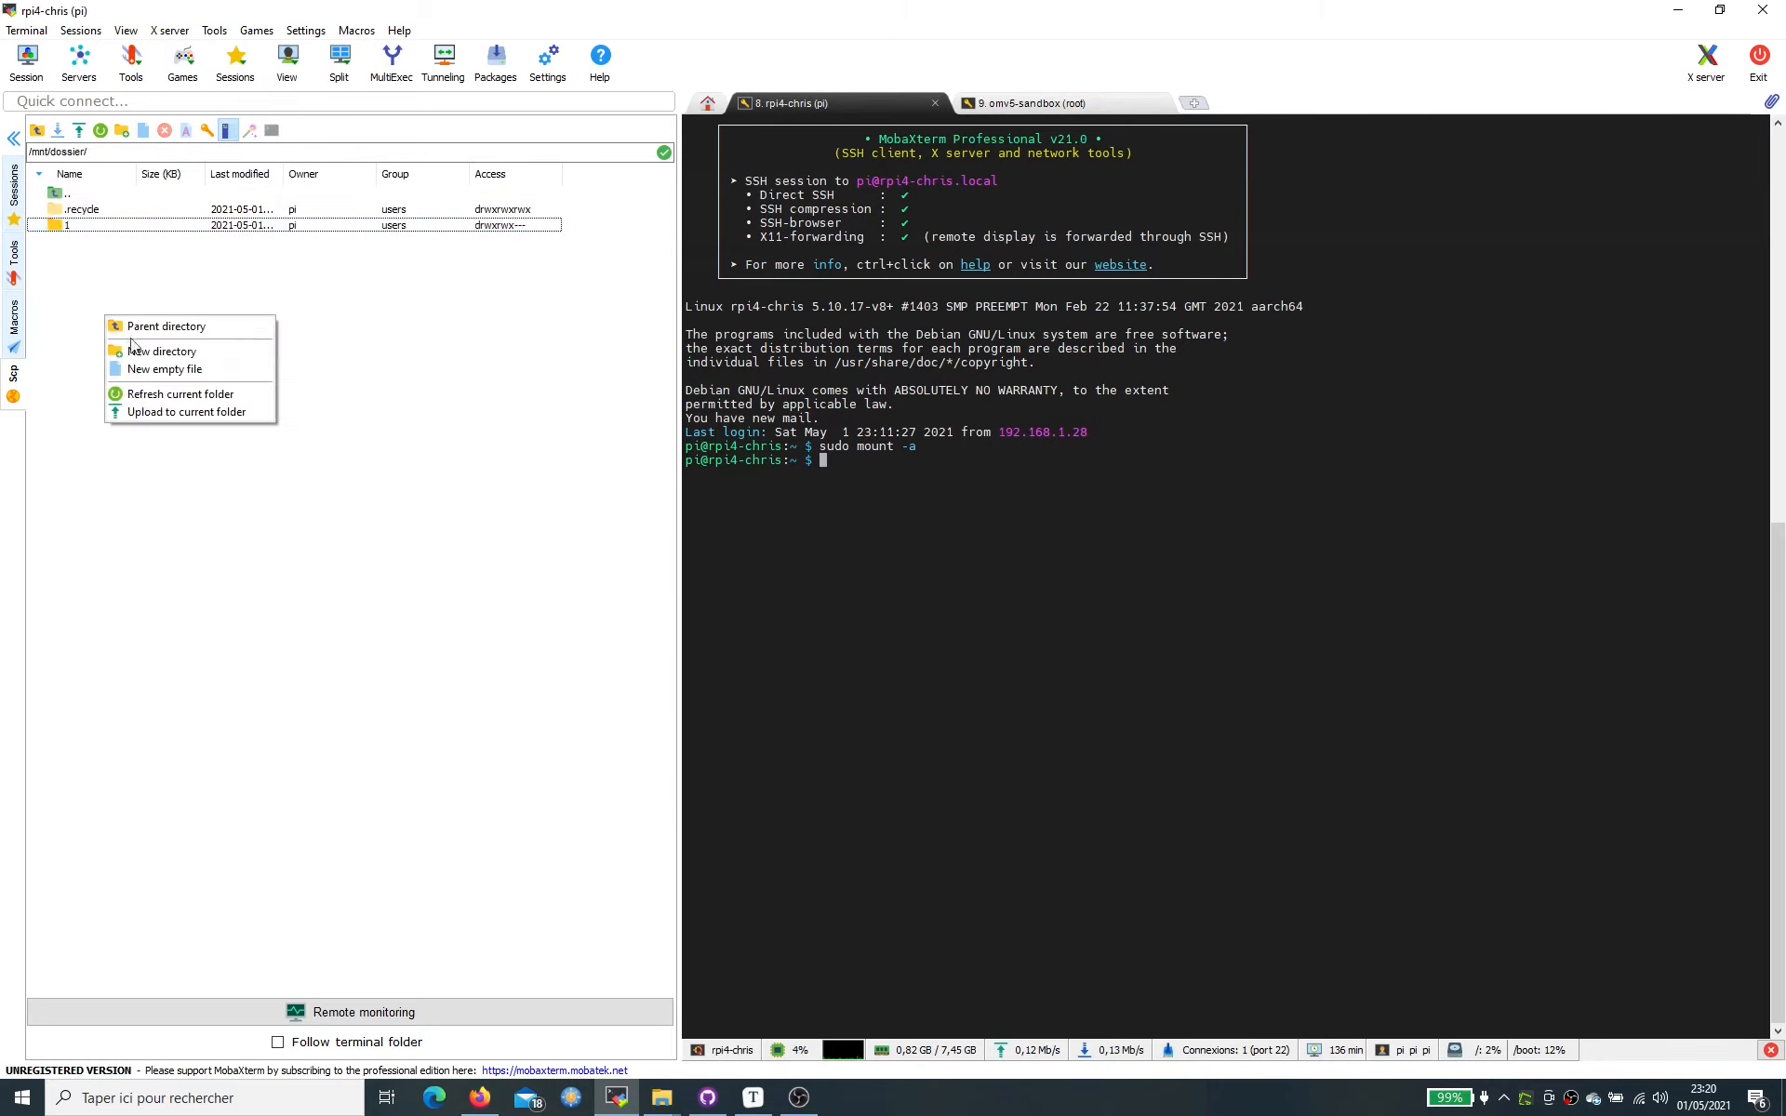
{"action": "left_click", "coordinate": [964, 493]}
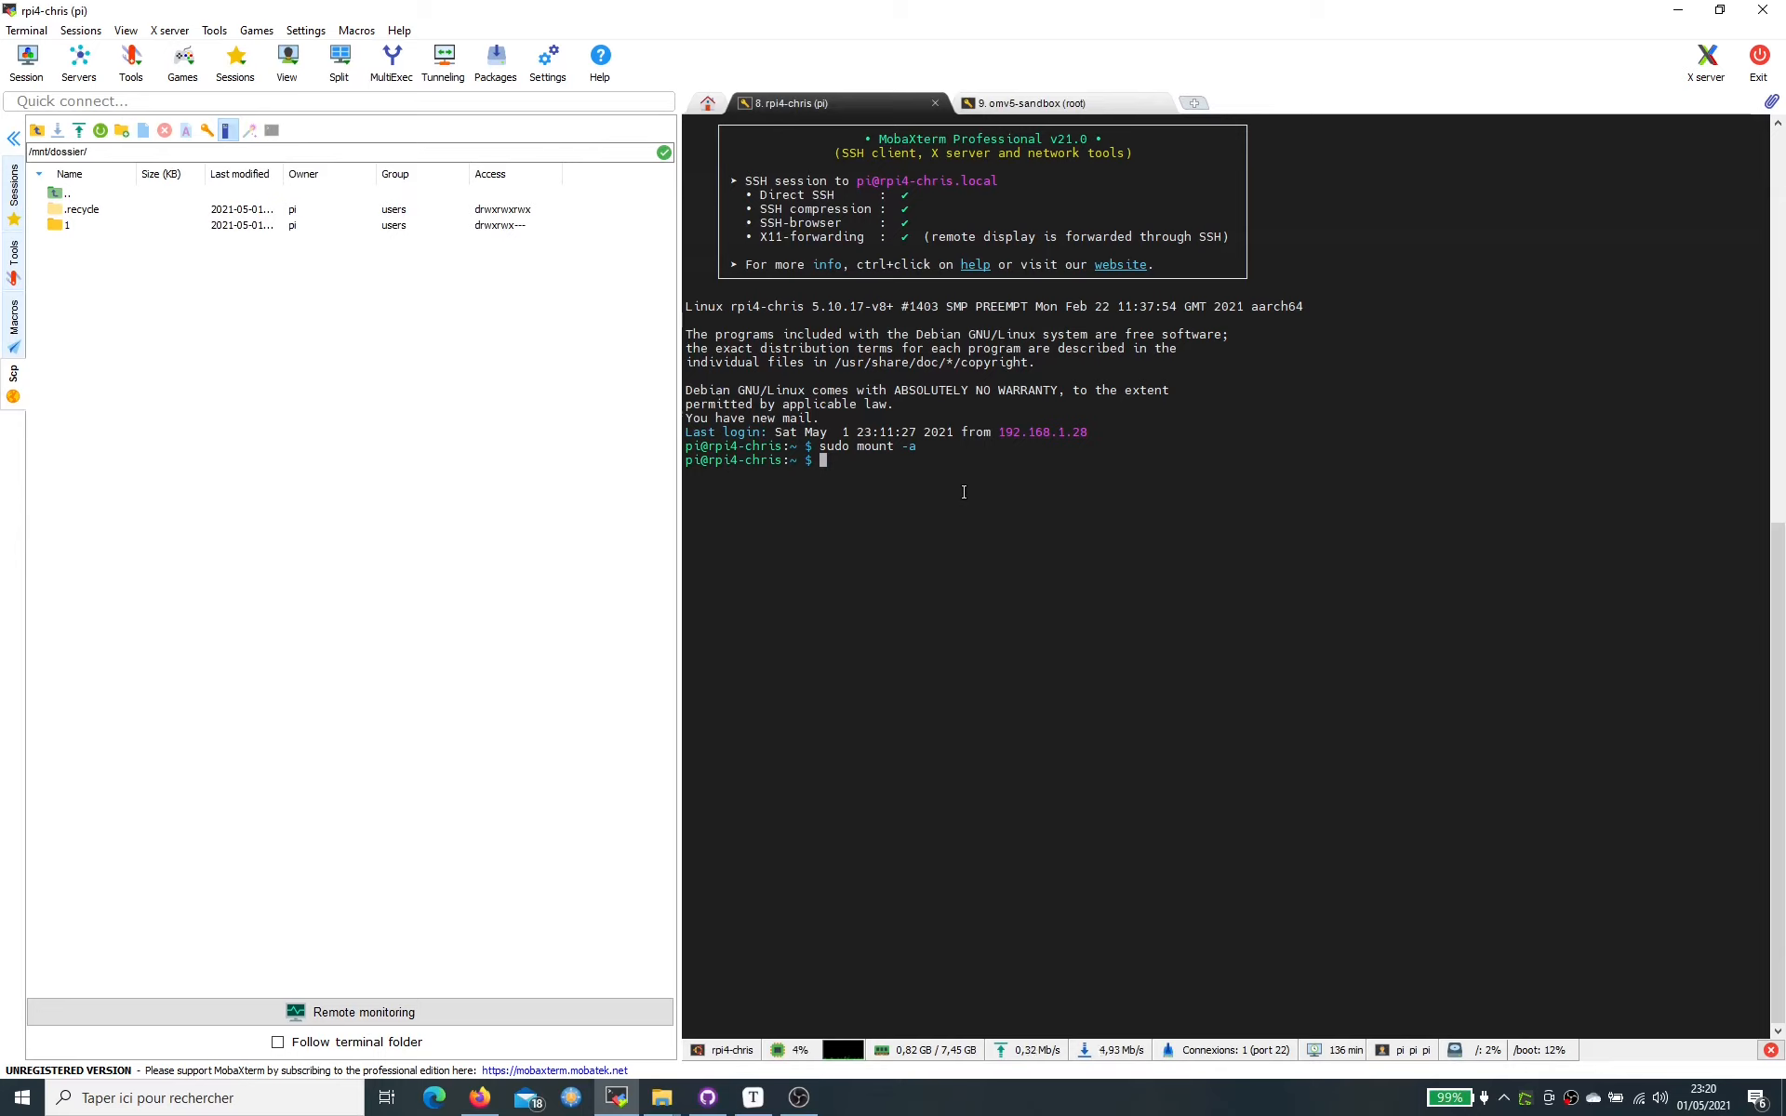
- Create folder 2 on the share with 'mkdir -p /mnt/dossier/2' and refresh the listing
{"action": "type", "text": "mkdir -p /n"}
{"action": "key", "text": "BackSpace"}
{"action": "type", "text": "m"}
{"action": "key", "text": "Tab"}
{"action": "type", "text": "do"}
{"action": "key", "text": "Tab"}
{"action": "type", "text": "2"}
{"action": "key", "text": "Return"}
{"action": "left_click", "coordinate": [99, 130]}
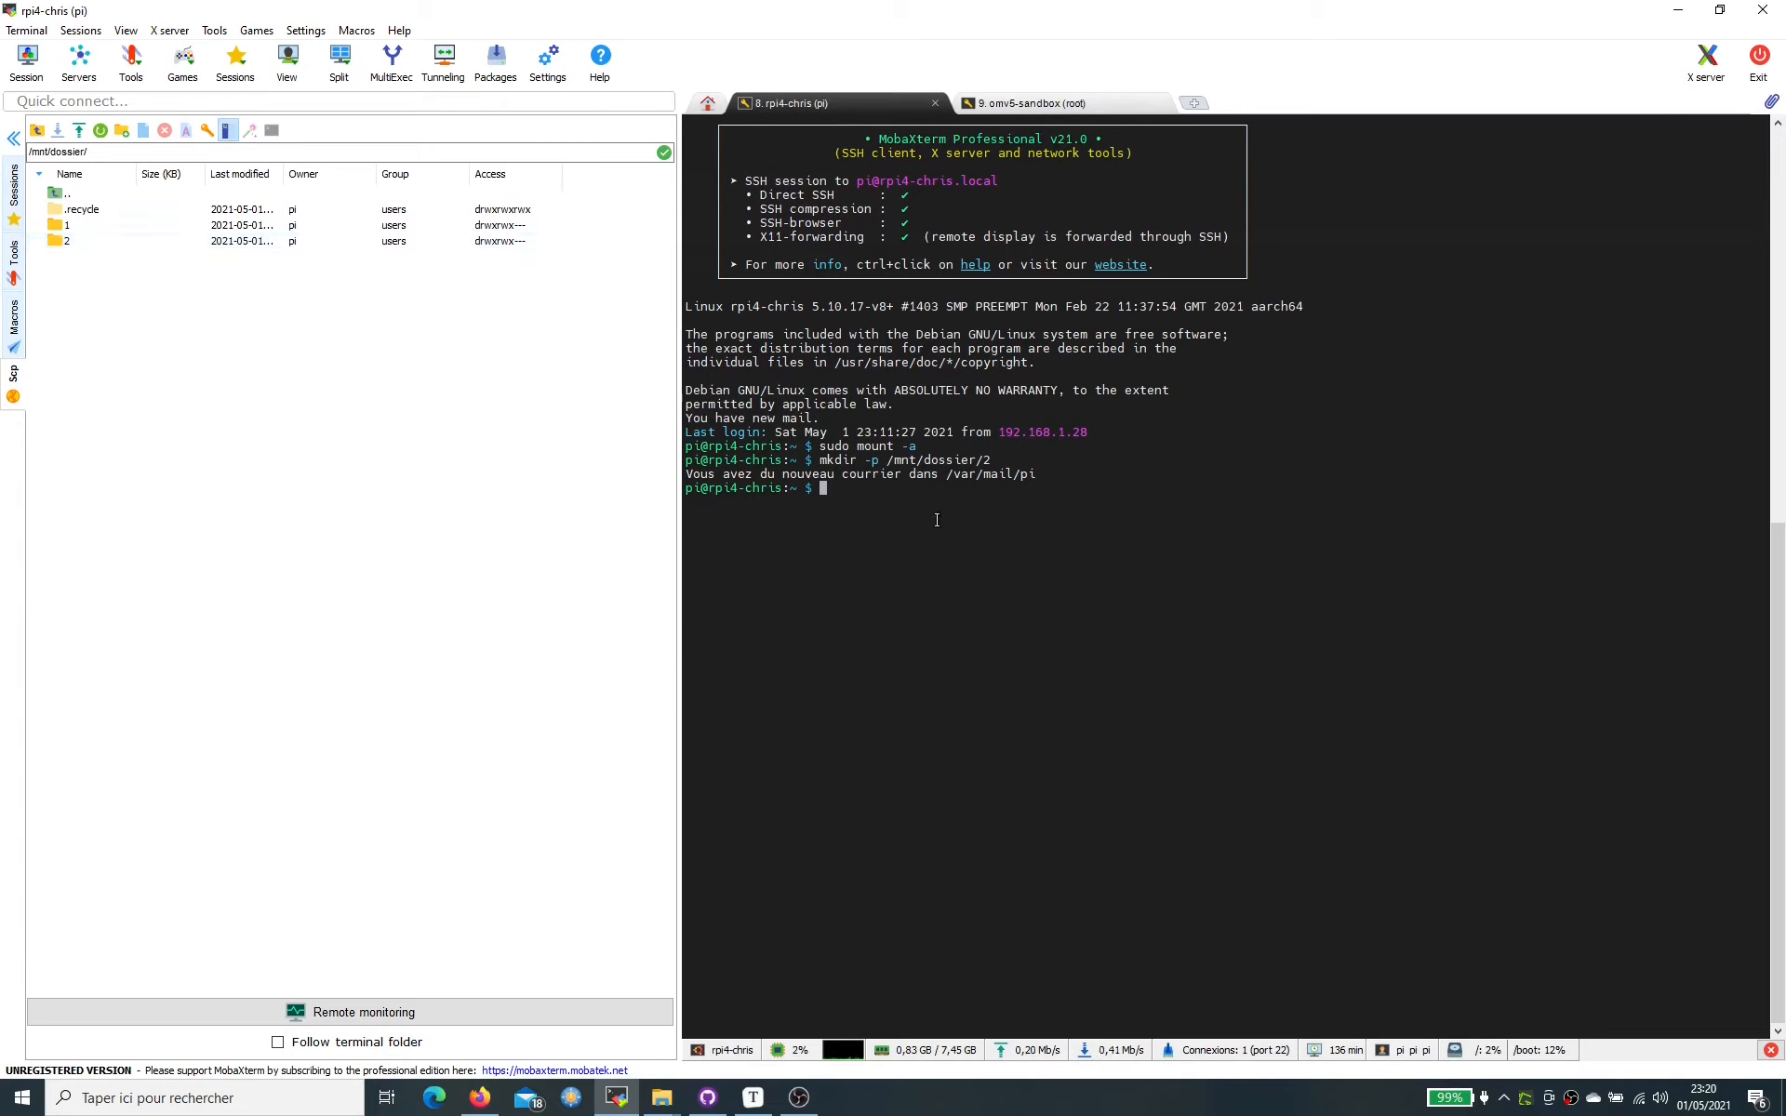
- Create an empty file with 'touch /mnt/dossier/2/pi.txt'
{"action": "type", "text": "touch /mb"}
{"action": "key", "text": "BackSpace"}
{"action": "type", "text": "nt/do"}
{"action": "key", "text": "Tab"}
{"action": "type", "text": "2/pi.txt"}
{"action": "key", "text": "Return"}
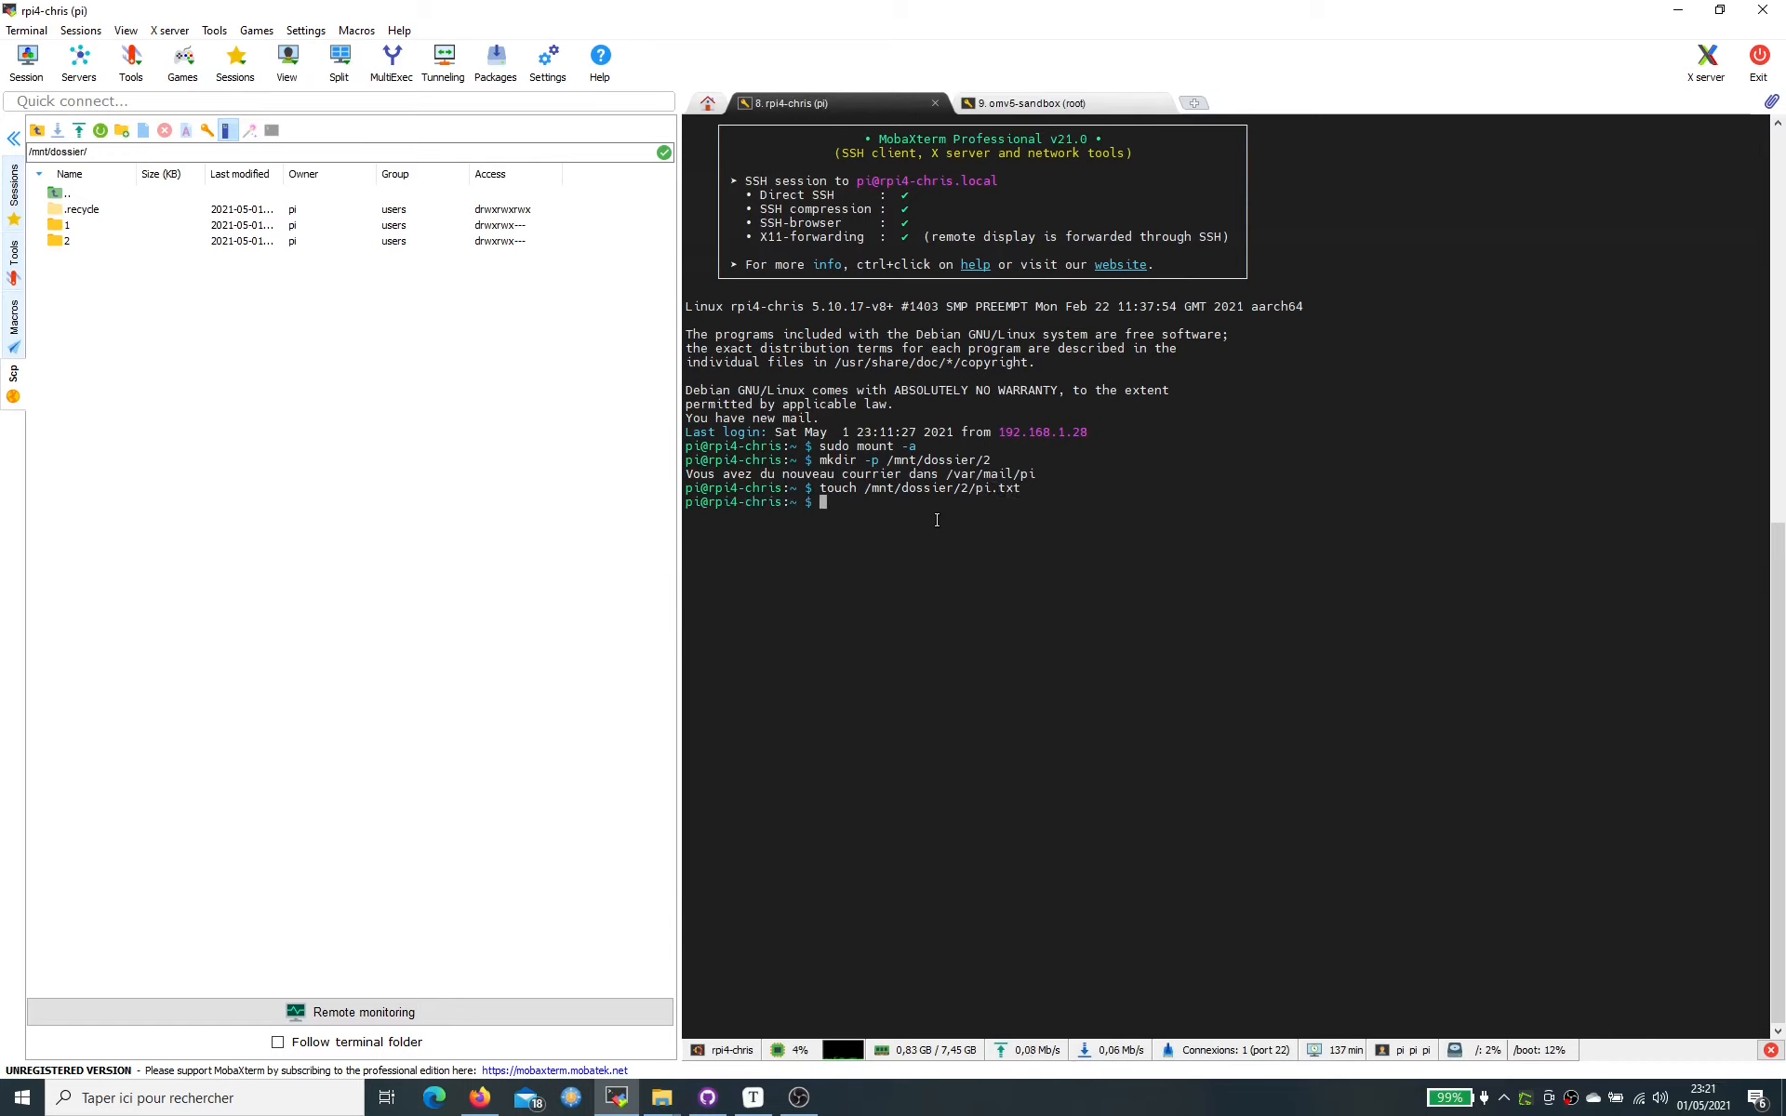
- Confirm pi.txt is inside folder 2, then return to the share root
{"action": "double_click", "coordinate": [102, 242]}
{"action": "left_click_drag", "start_coordinate": [76, 210], "coordinate": [727, 598]}
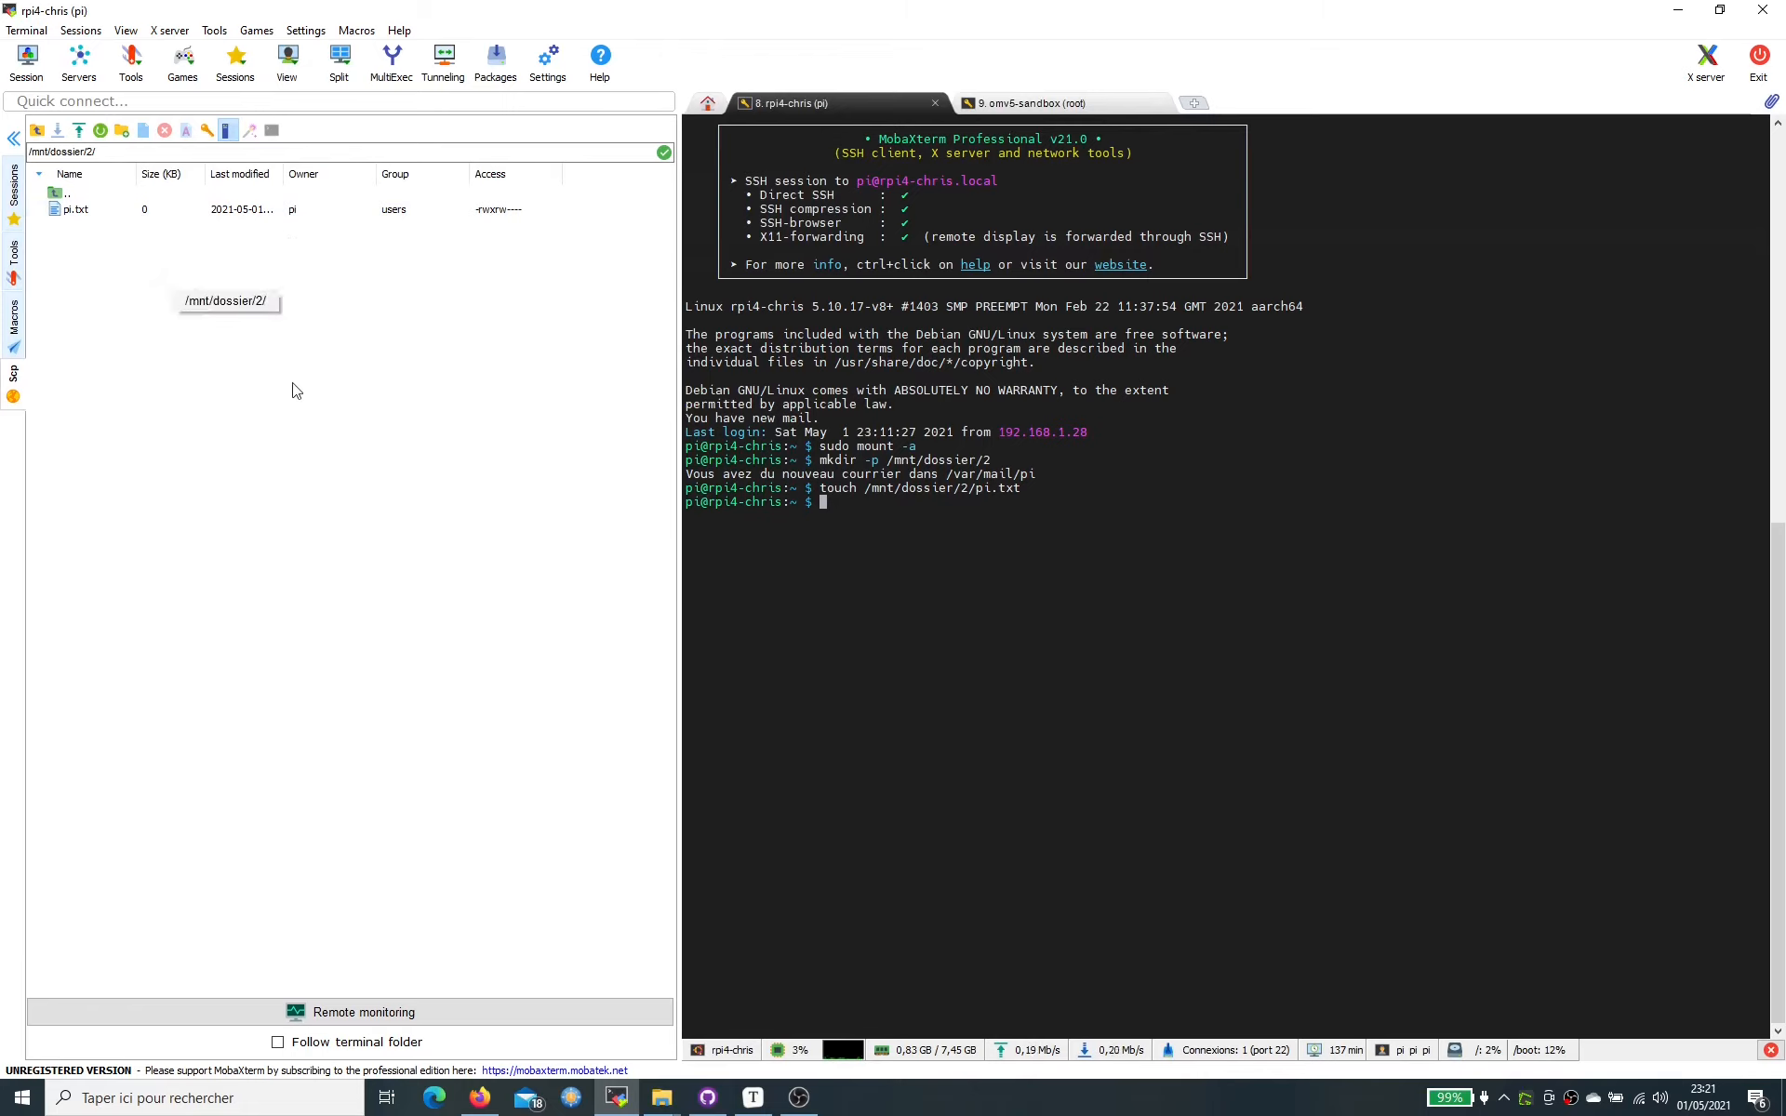
{"action": "left_click", "coordinate": [73, 195]}
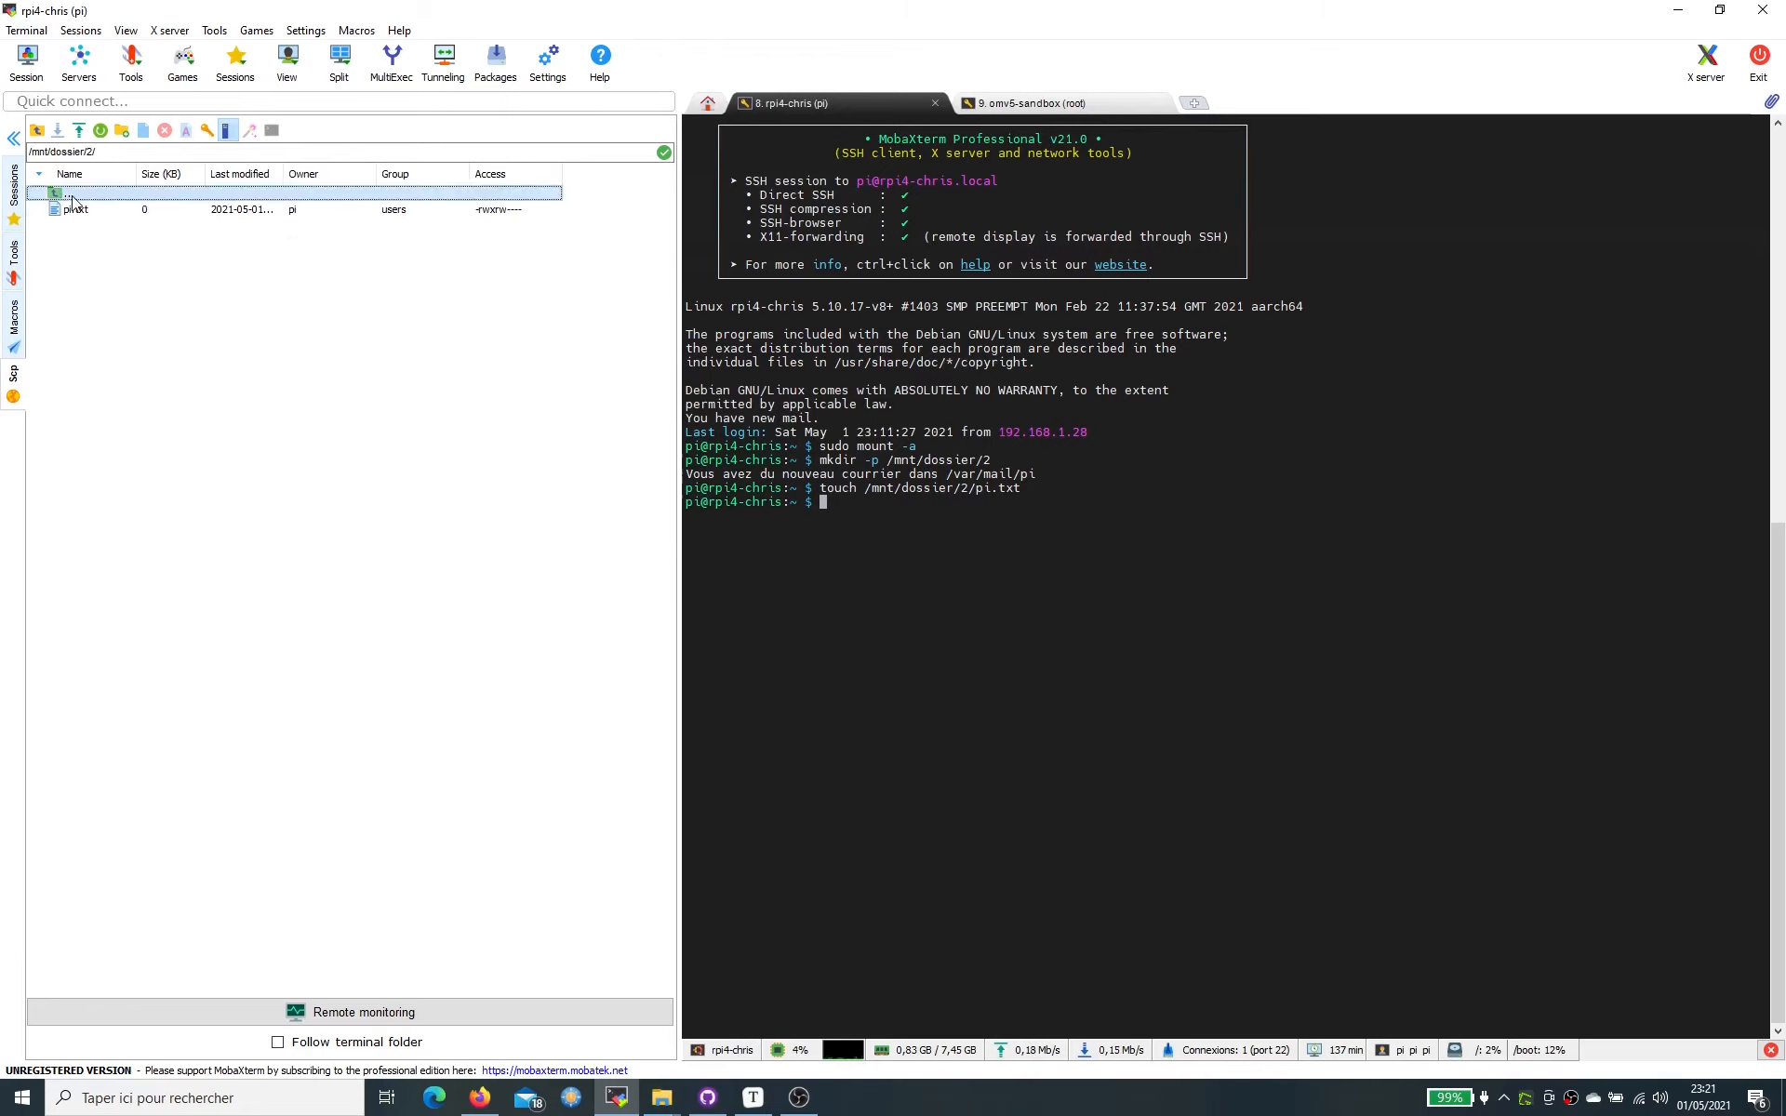
{"action": "double_click", "coordinate": [72, 197]}
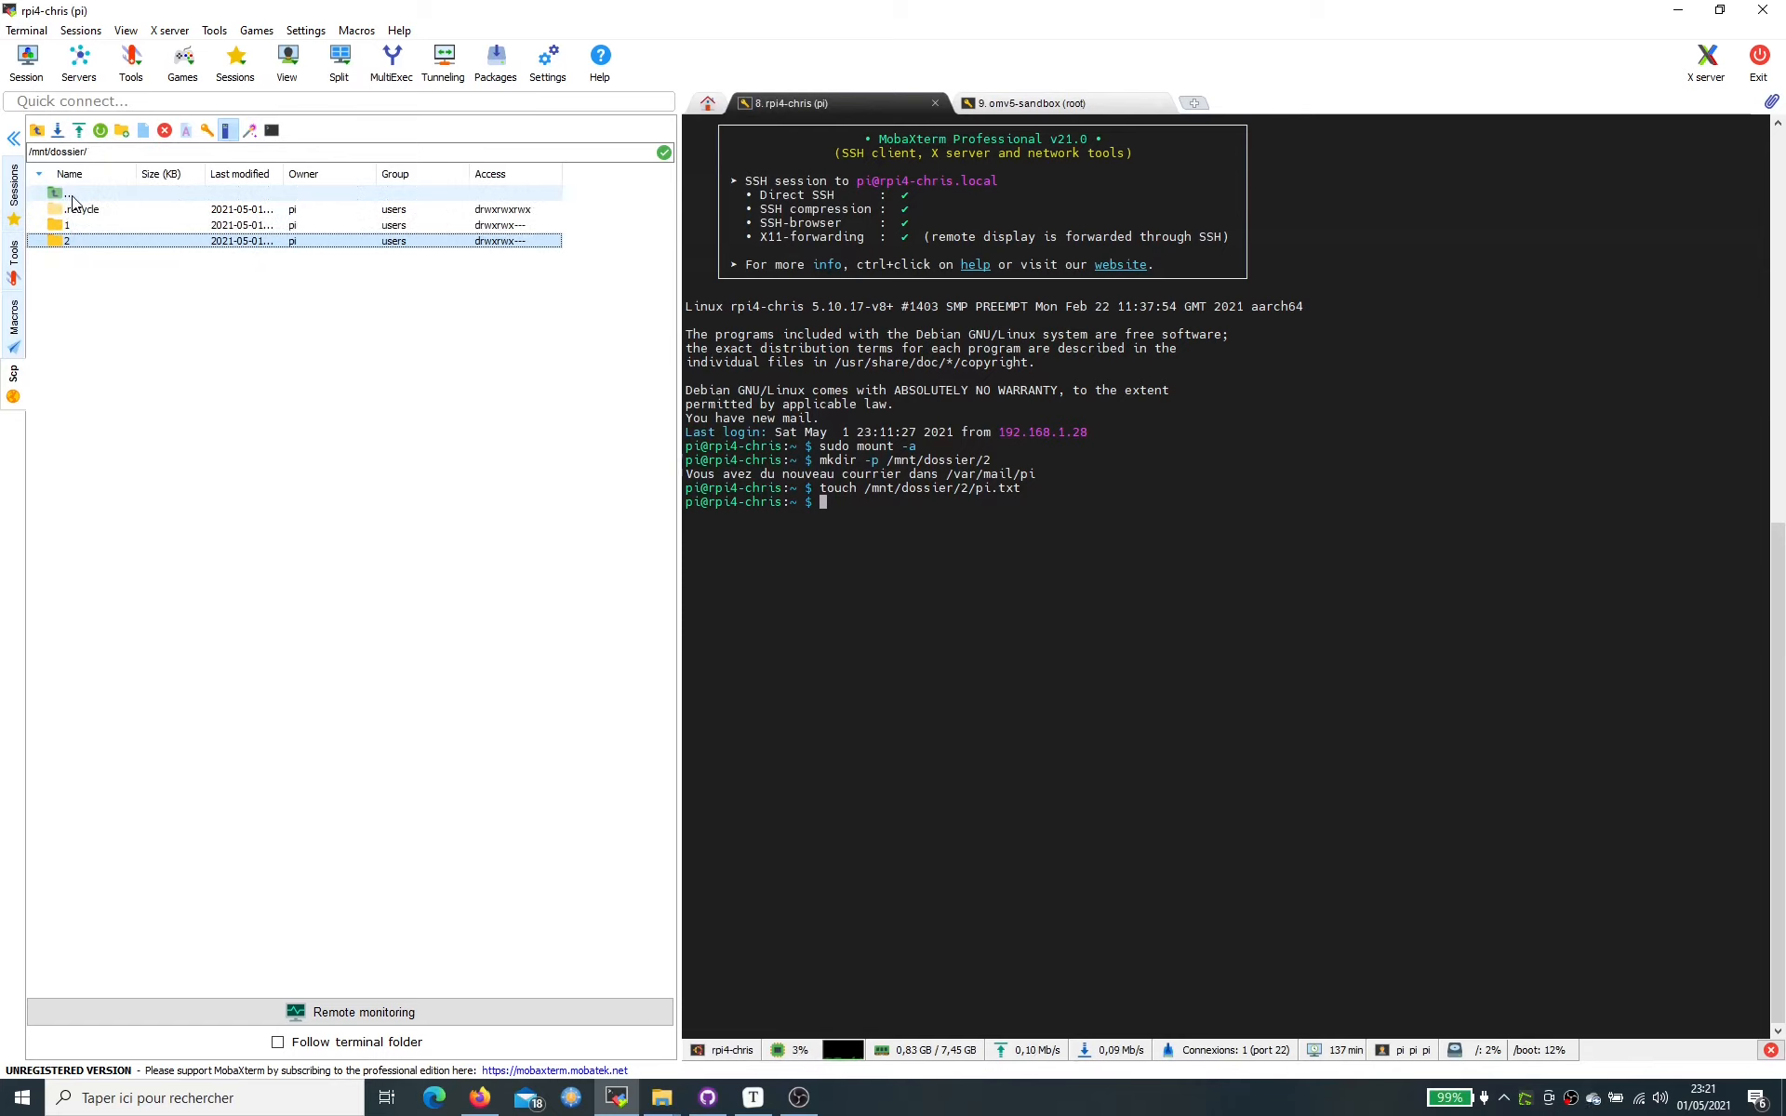